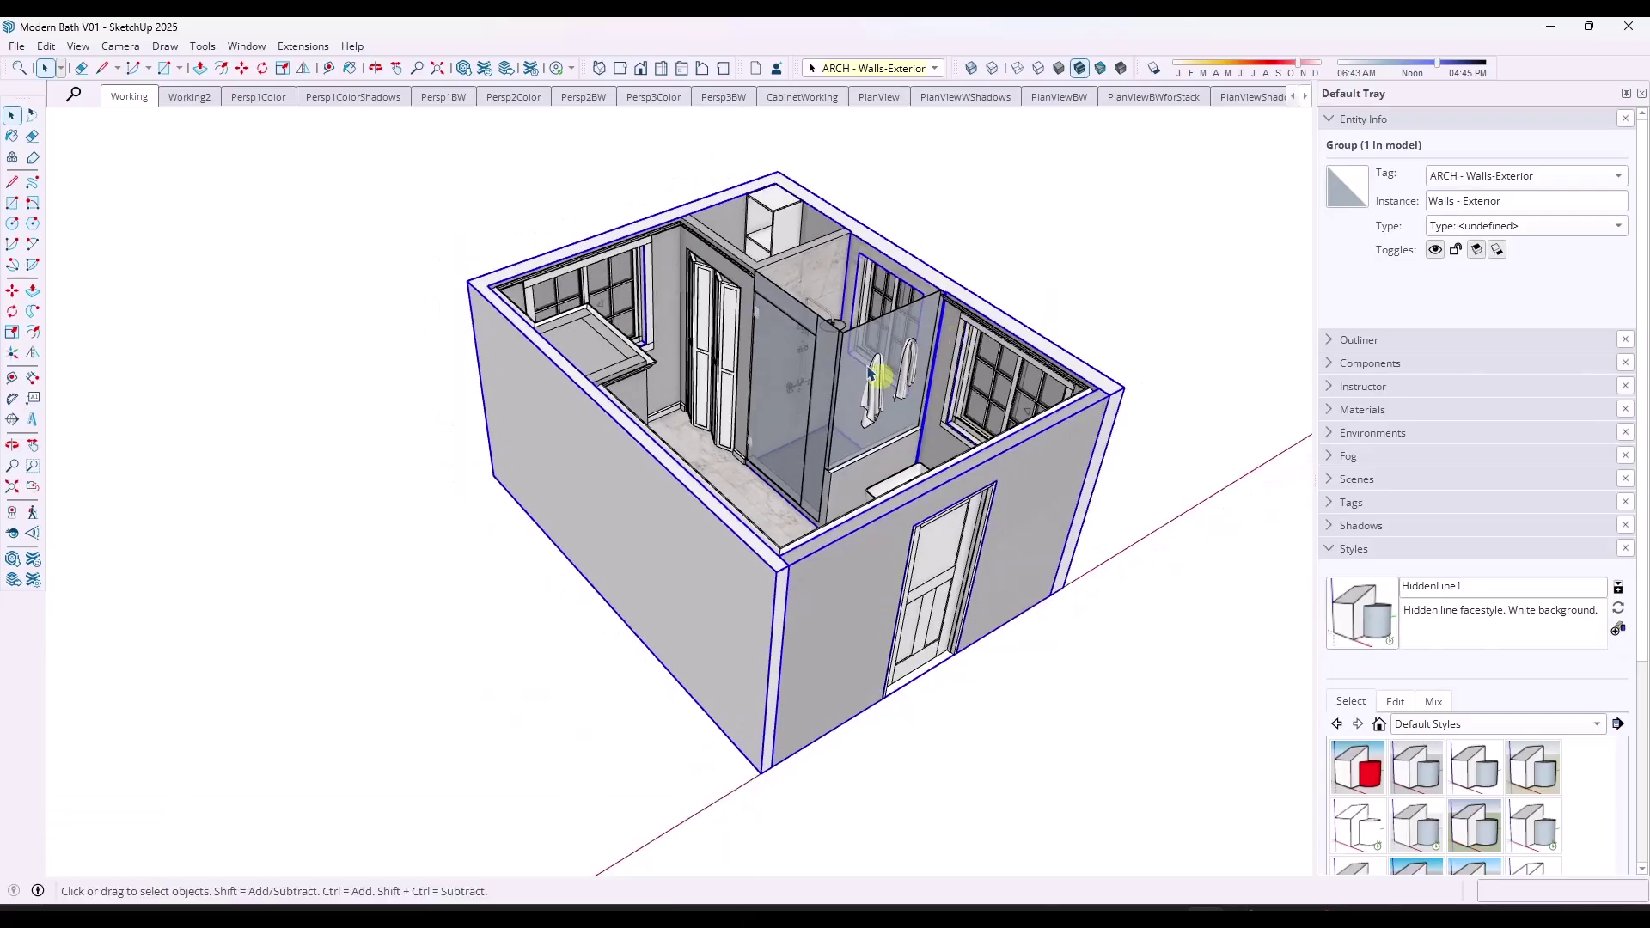
Select the interior walls group and open it to examine the wall pieces it contains, and leave the group
{"action": "left_click", "coordinate": [843, 501]}
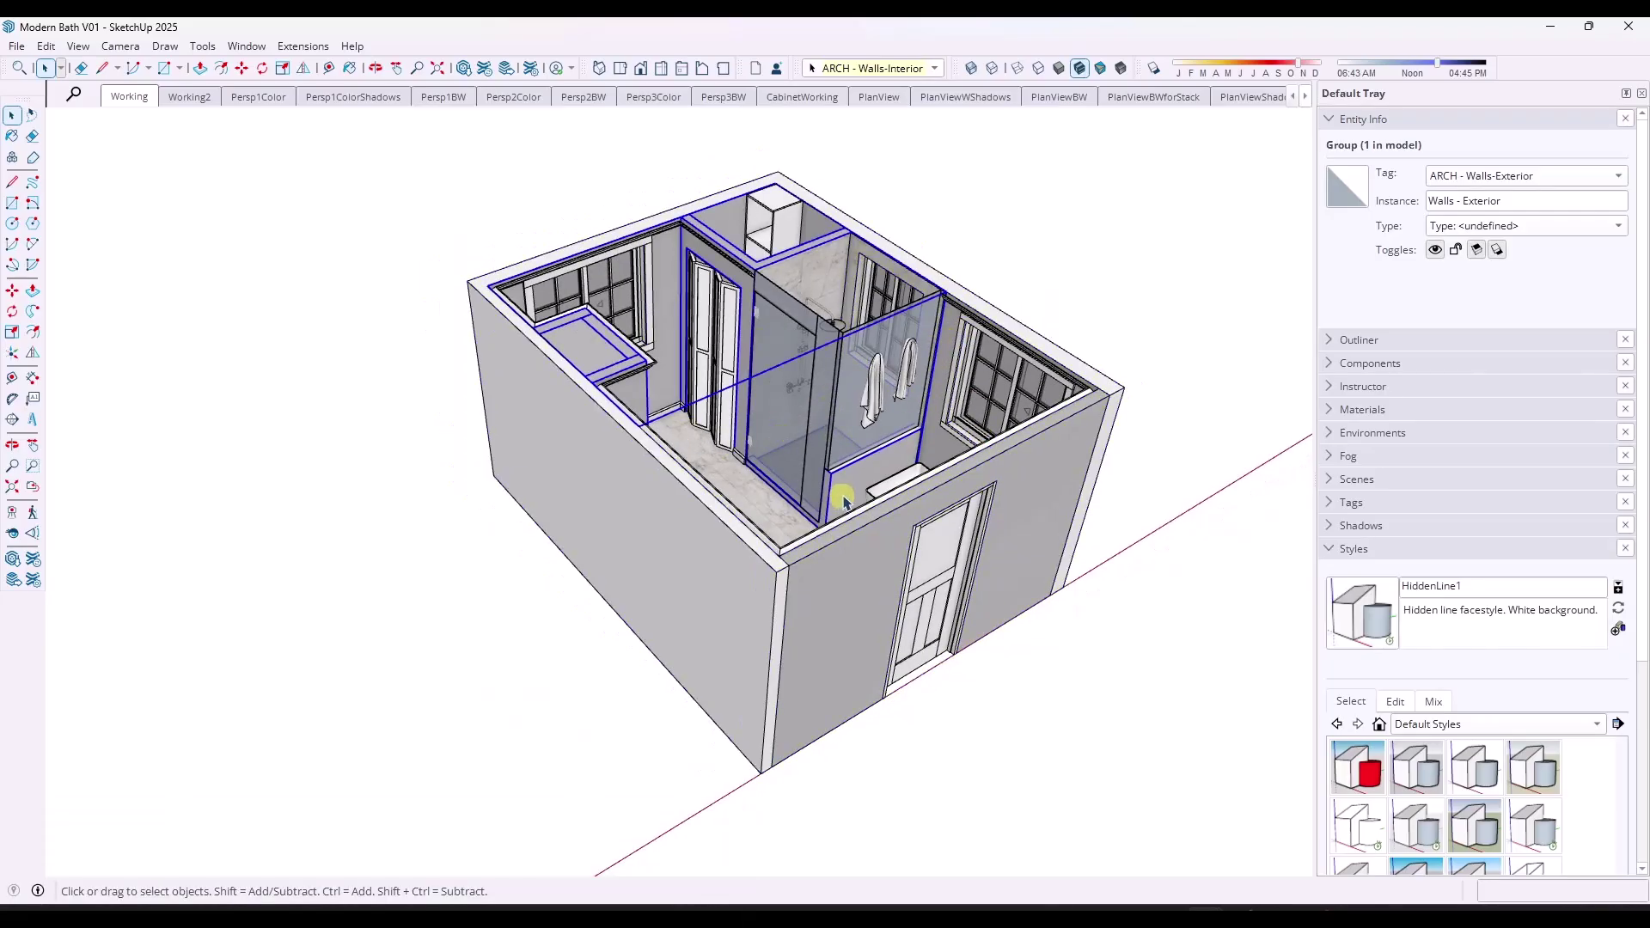
{"action": "middle_click_drag", "start_coordinate": [842, 501], "coordinate": [216, 542]}
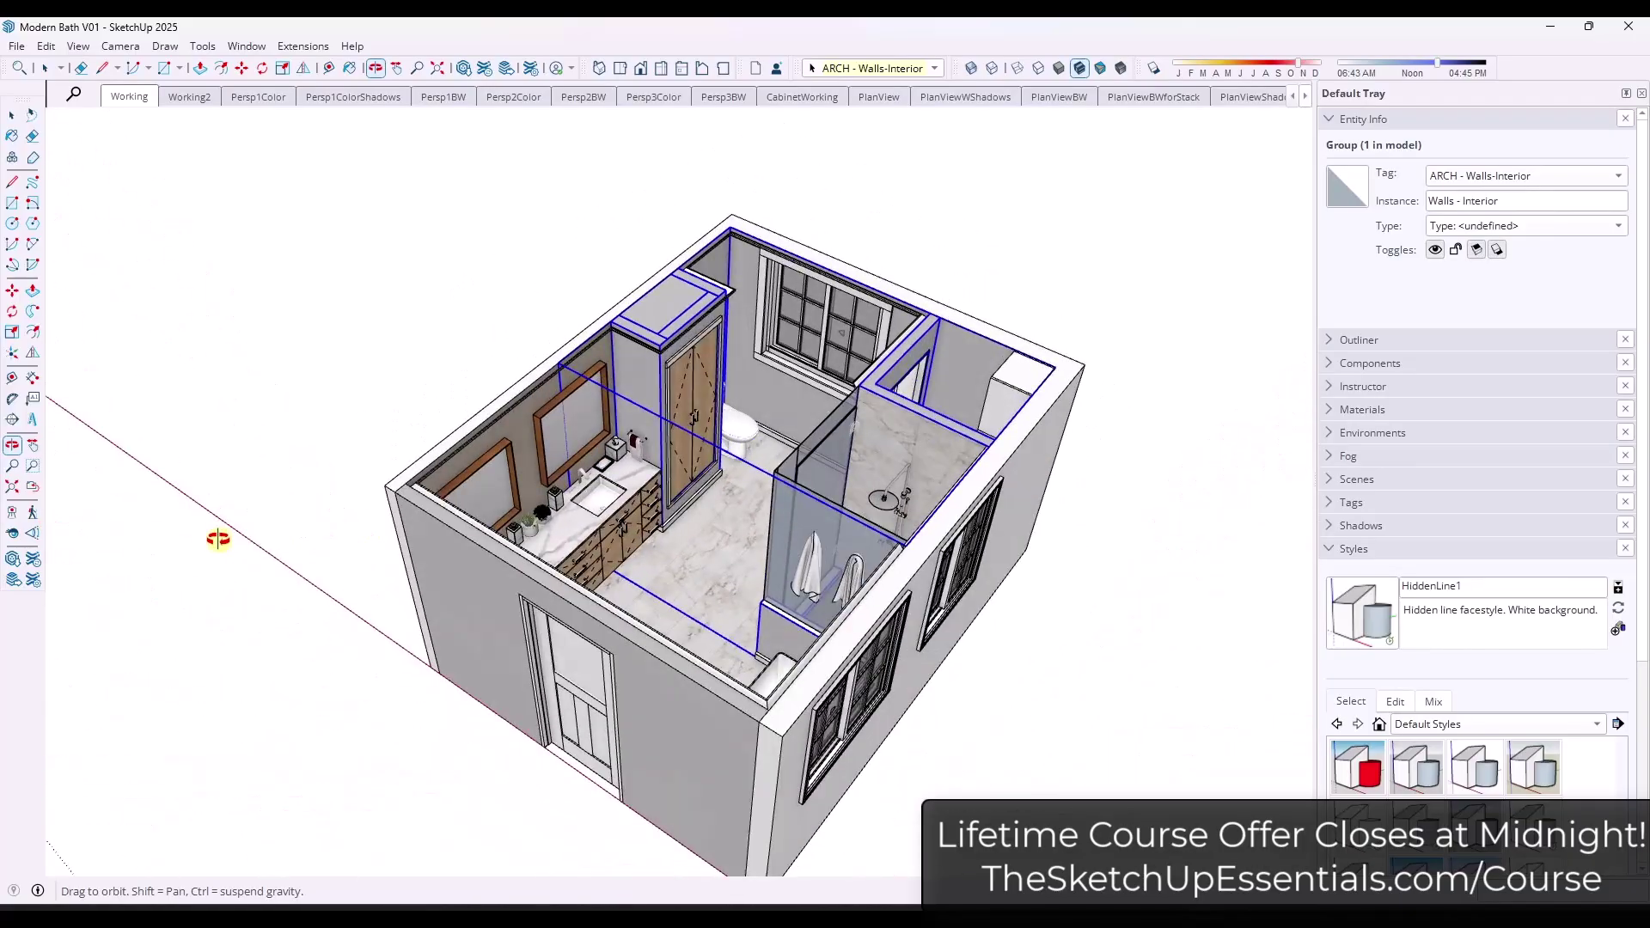
{"action": "double_click", "coordinate": [647, 384]}
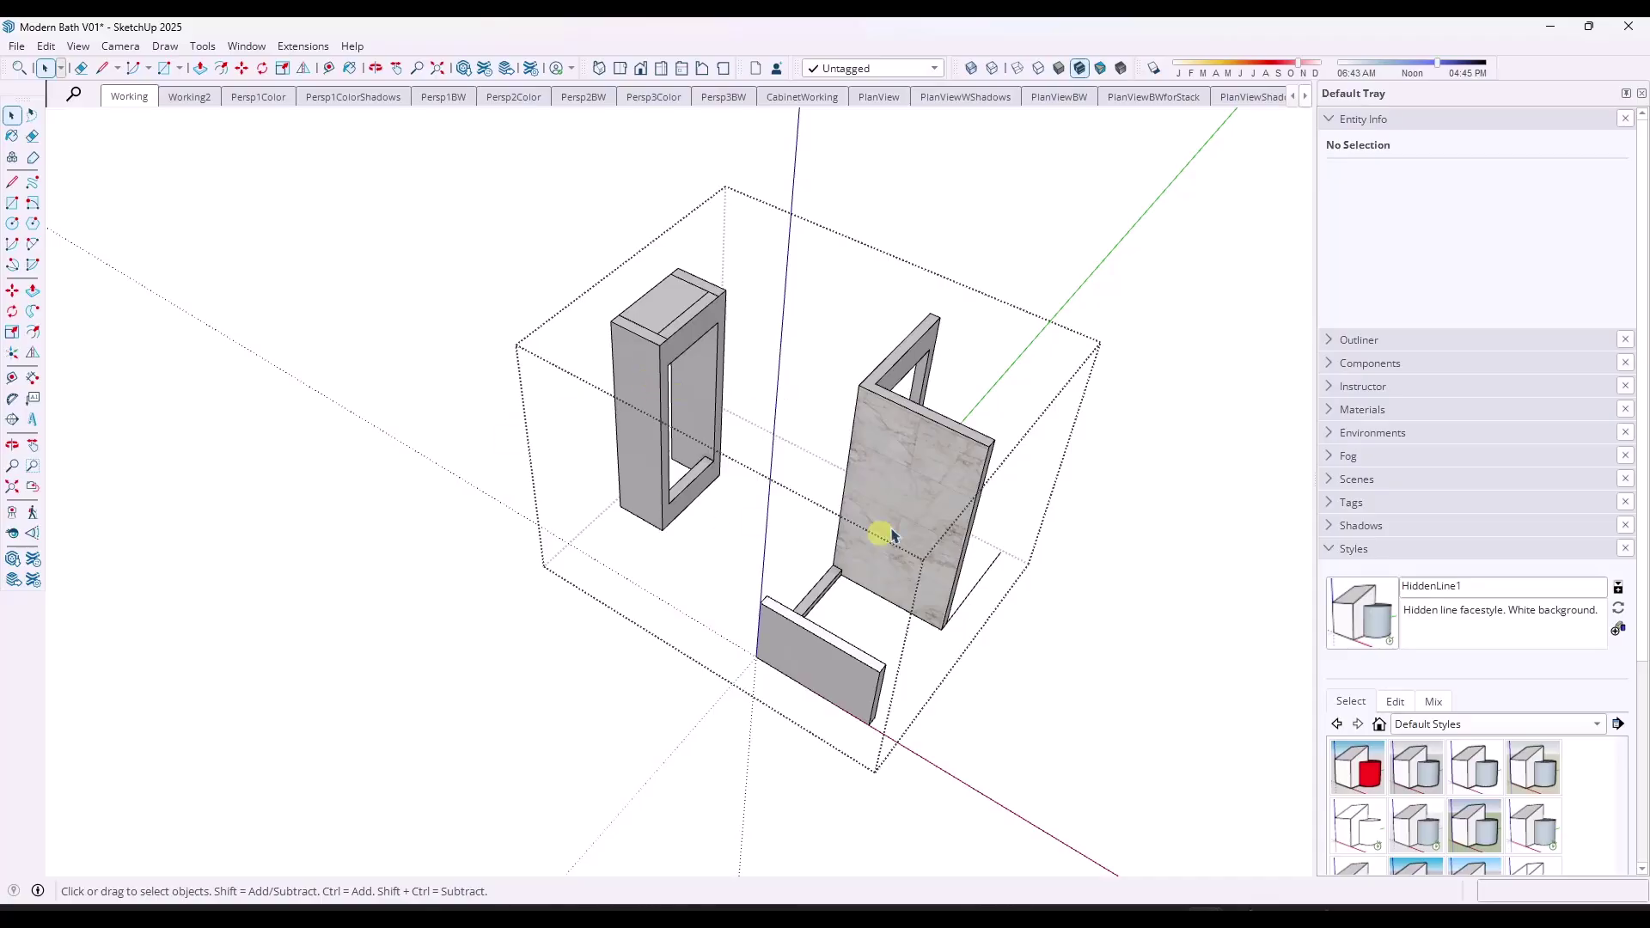
{"action": "middle_click_drag", "start_coordinate": [688, 583], "coordinate": [1209, 657]}
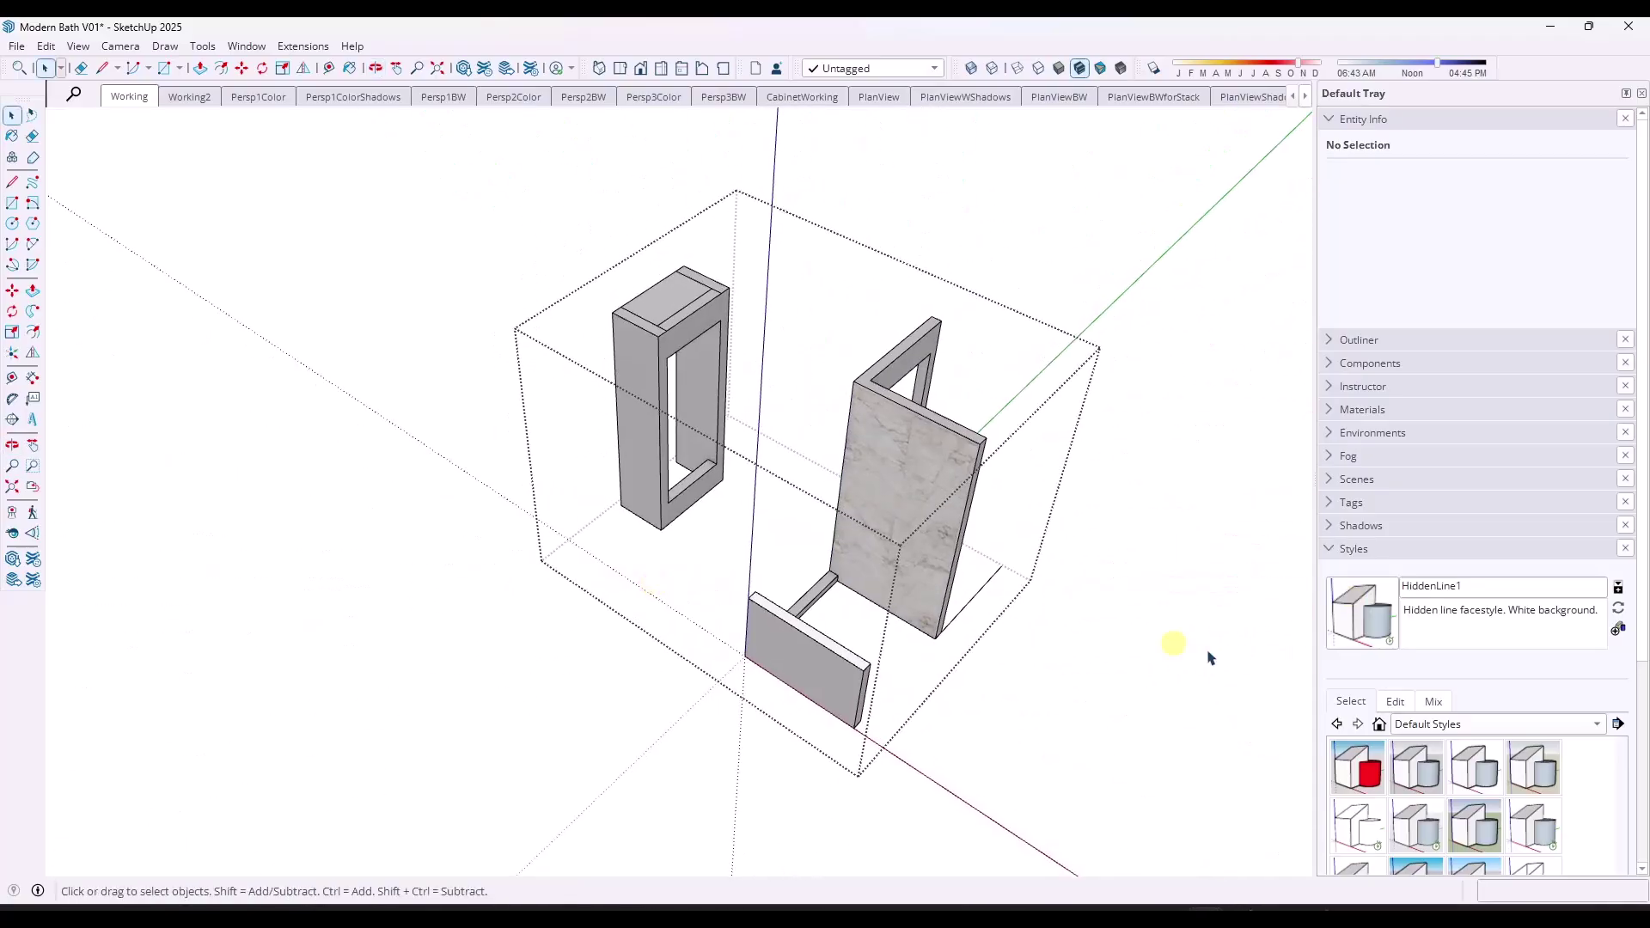
{"action": "left_click", "coordinate": [1105, 620]}
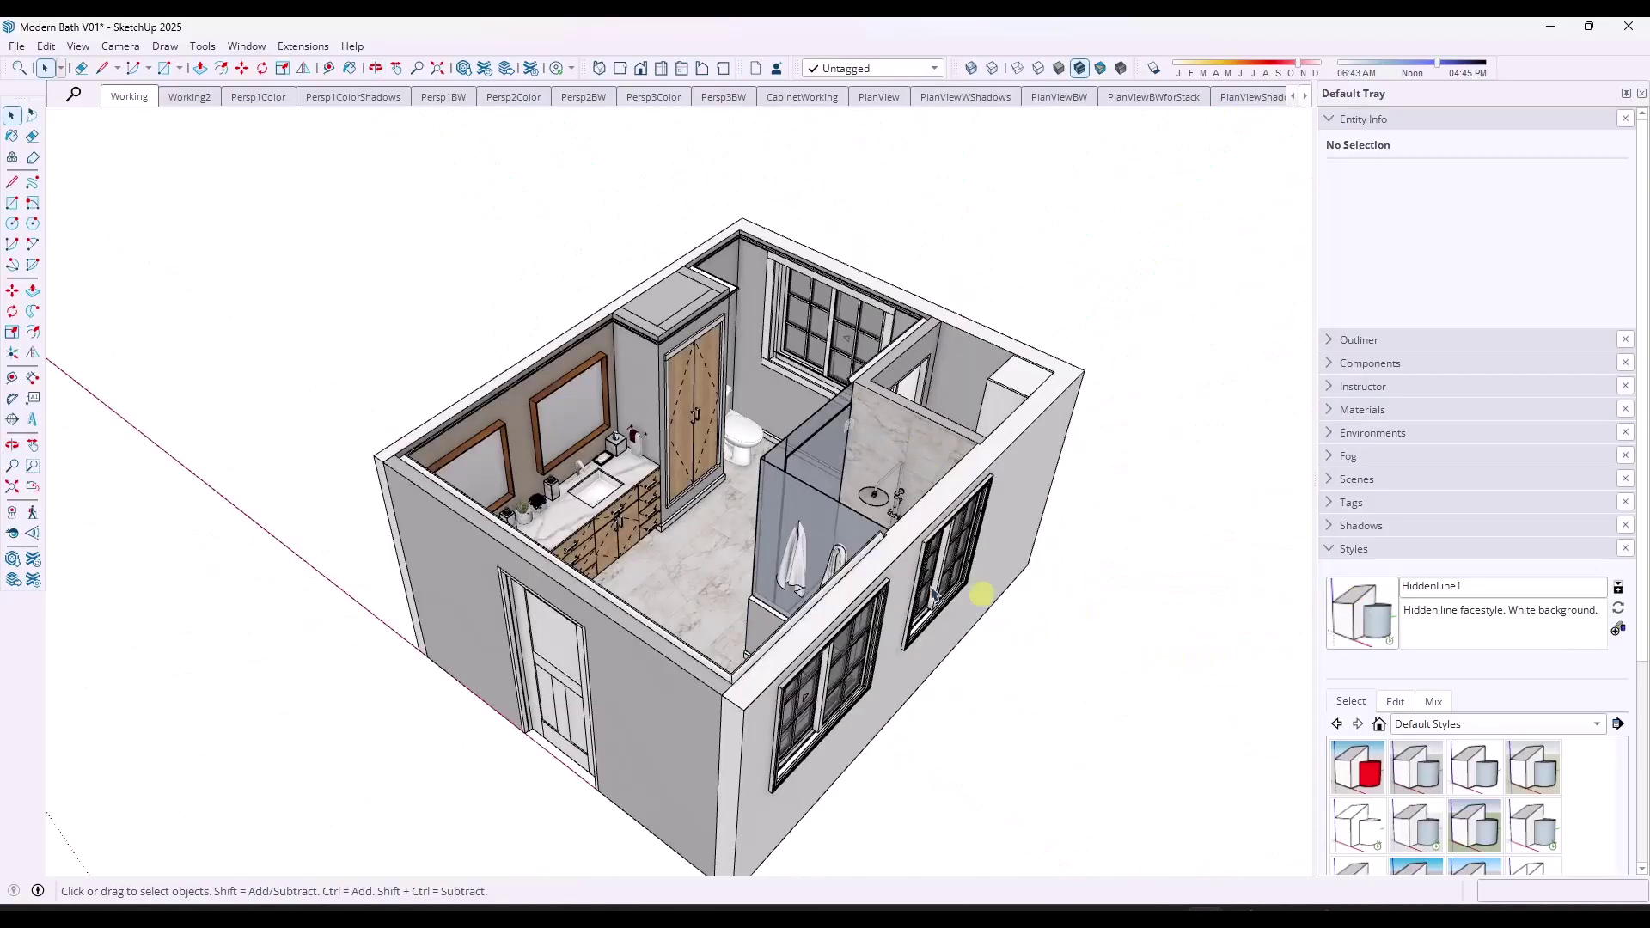
Open the cabinets group and the windows group in turn to examine what each one contains
{"action": "double_click", "coordinate": [615, 542]}
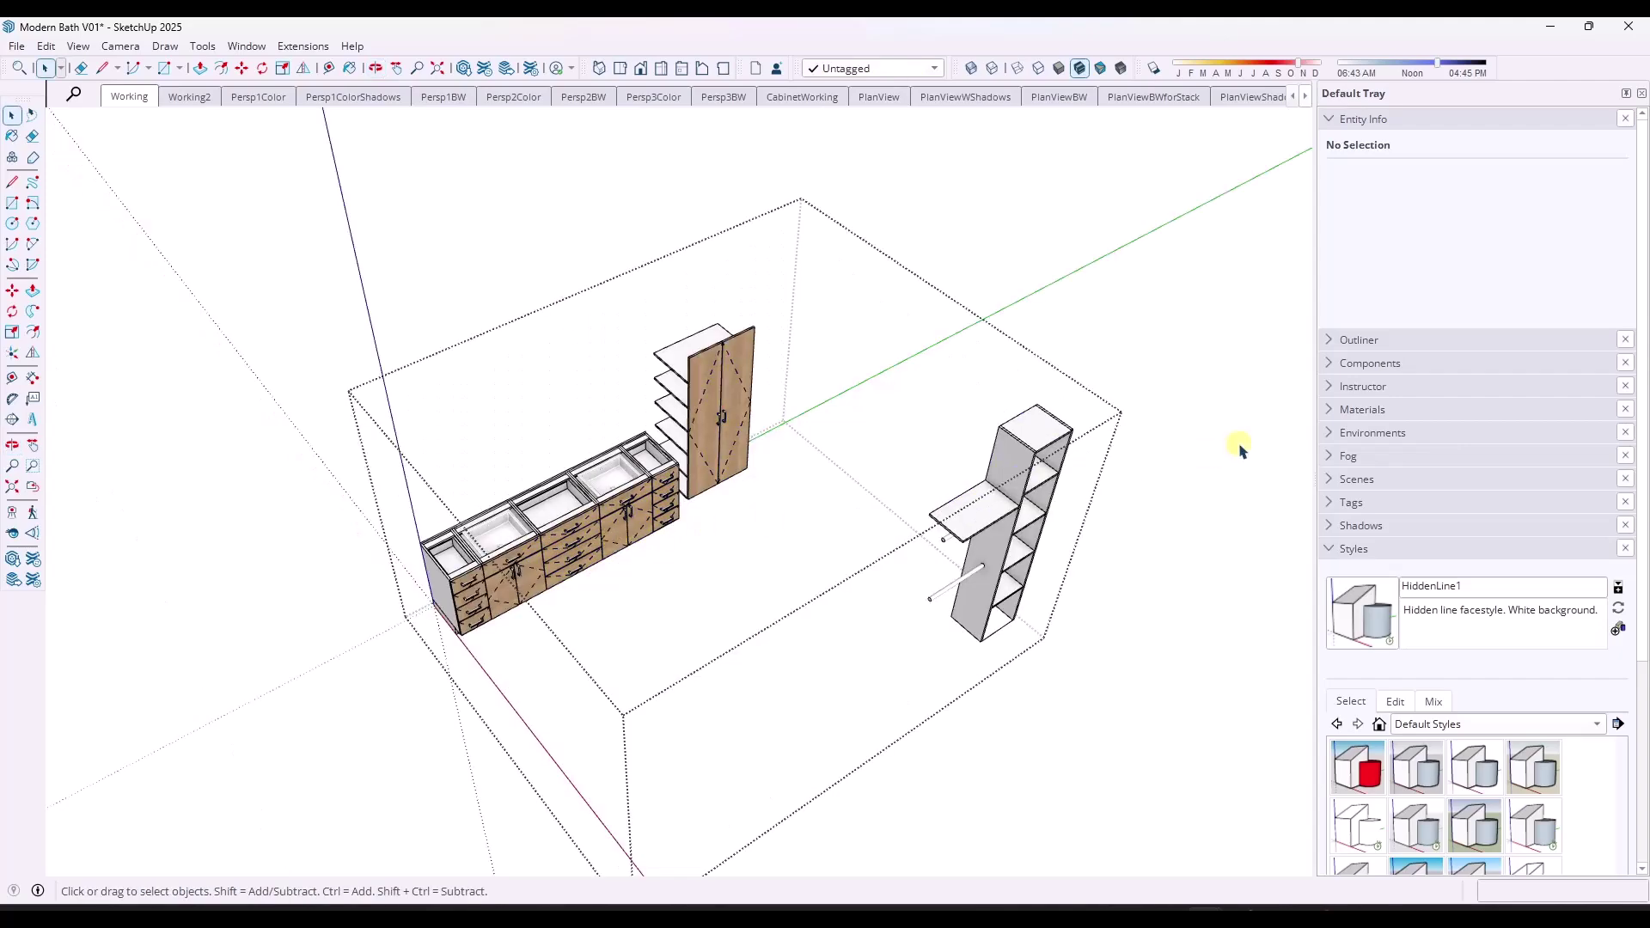
{"action": "left_click", "coordinate": [1220, 438]}
{"action": "double_click", "coordinate": [848, 320]}
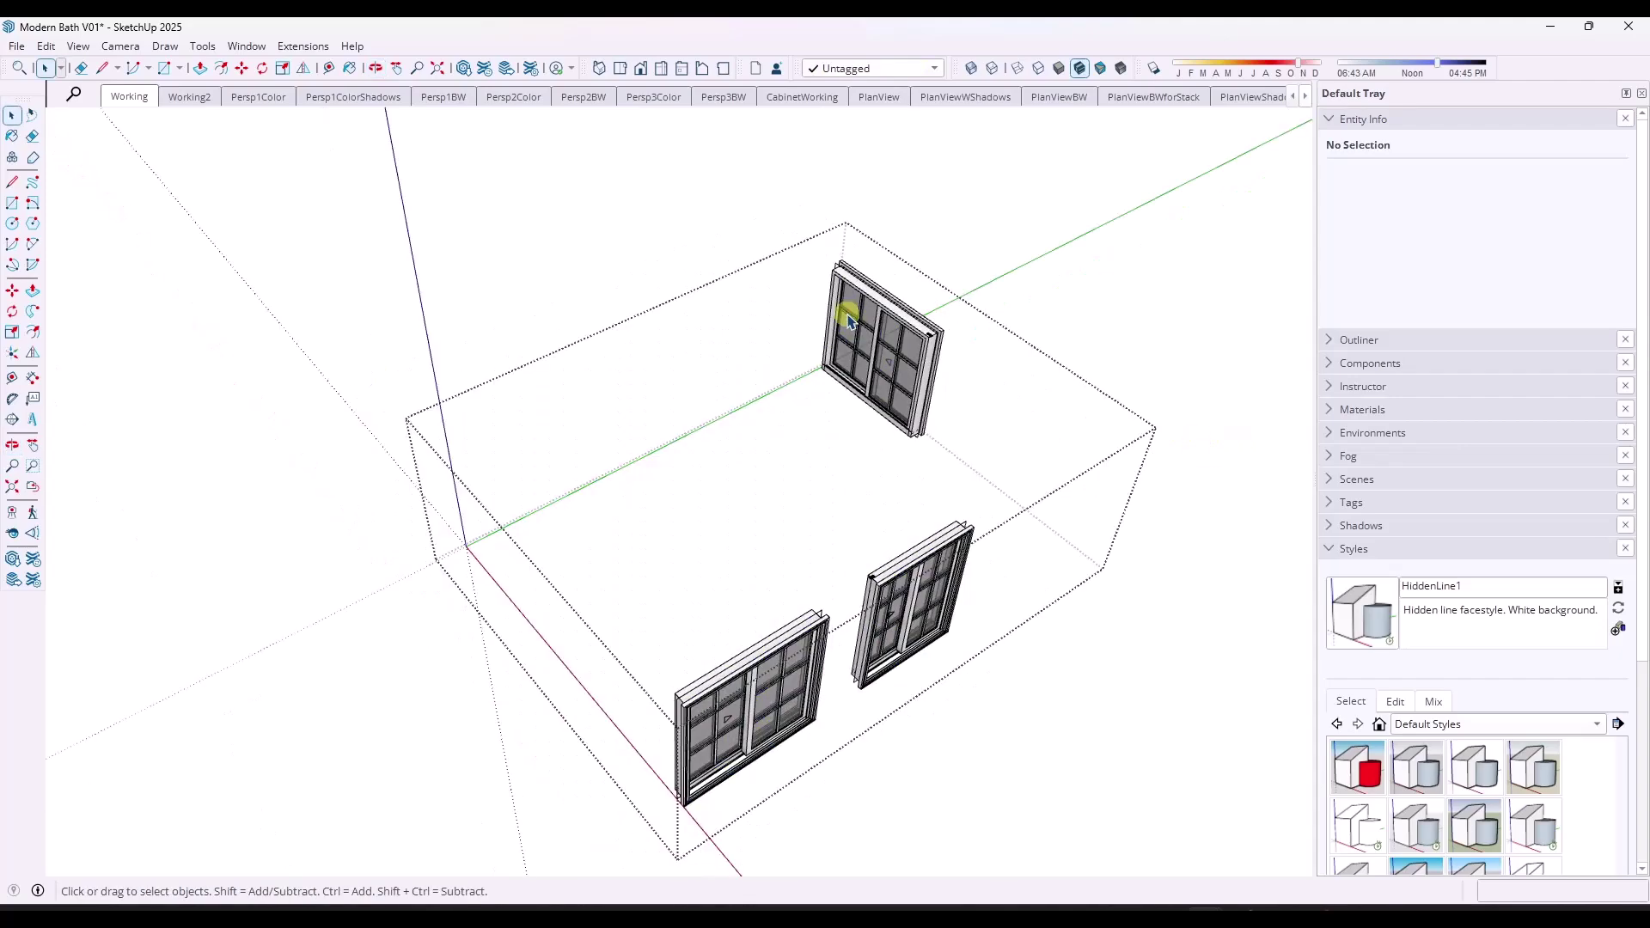
{"action": "left_click", "coordinate": [1203, 288]}
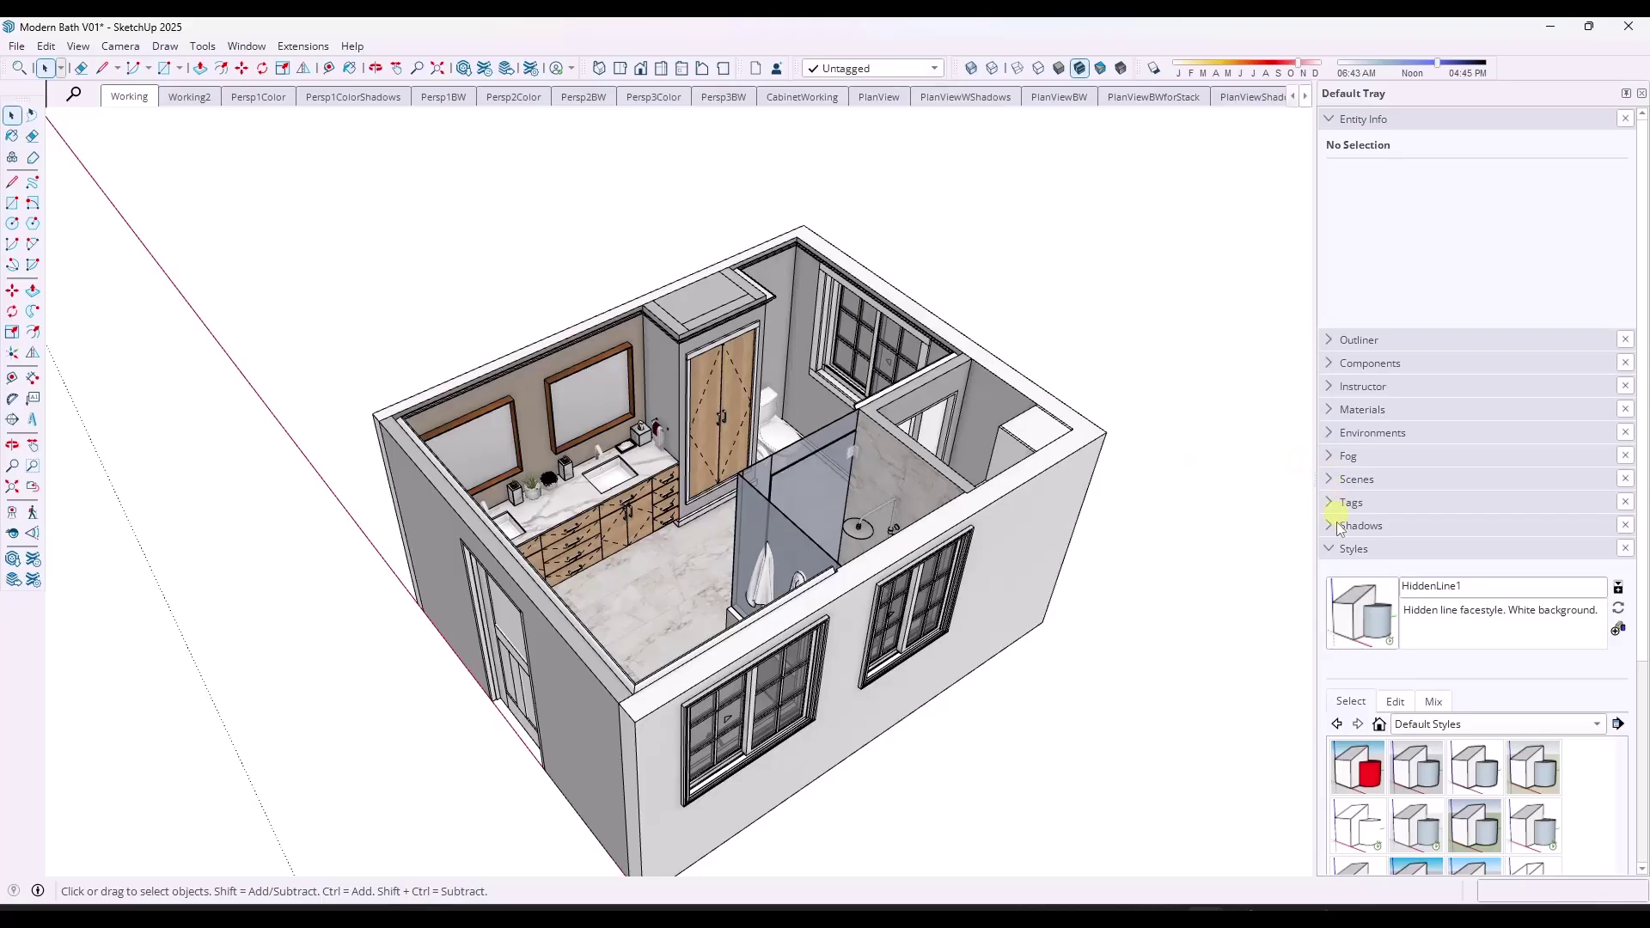
Show the tag list and toggle the Cabinets and Shelves, Floor and Doors tags off and back on to check their contents
{"action": "left_click", "coordinate": [1329, 550]}
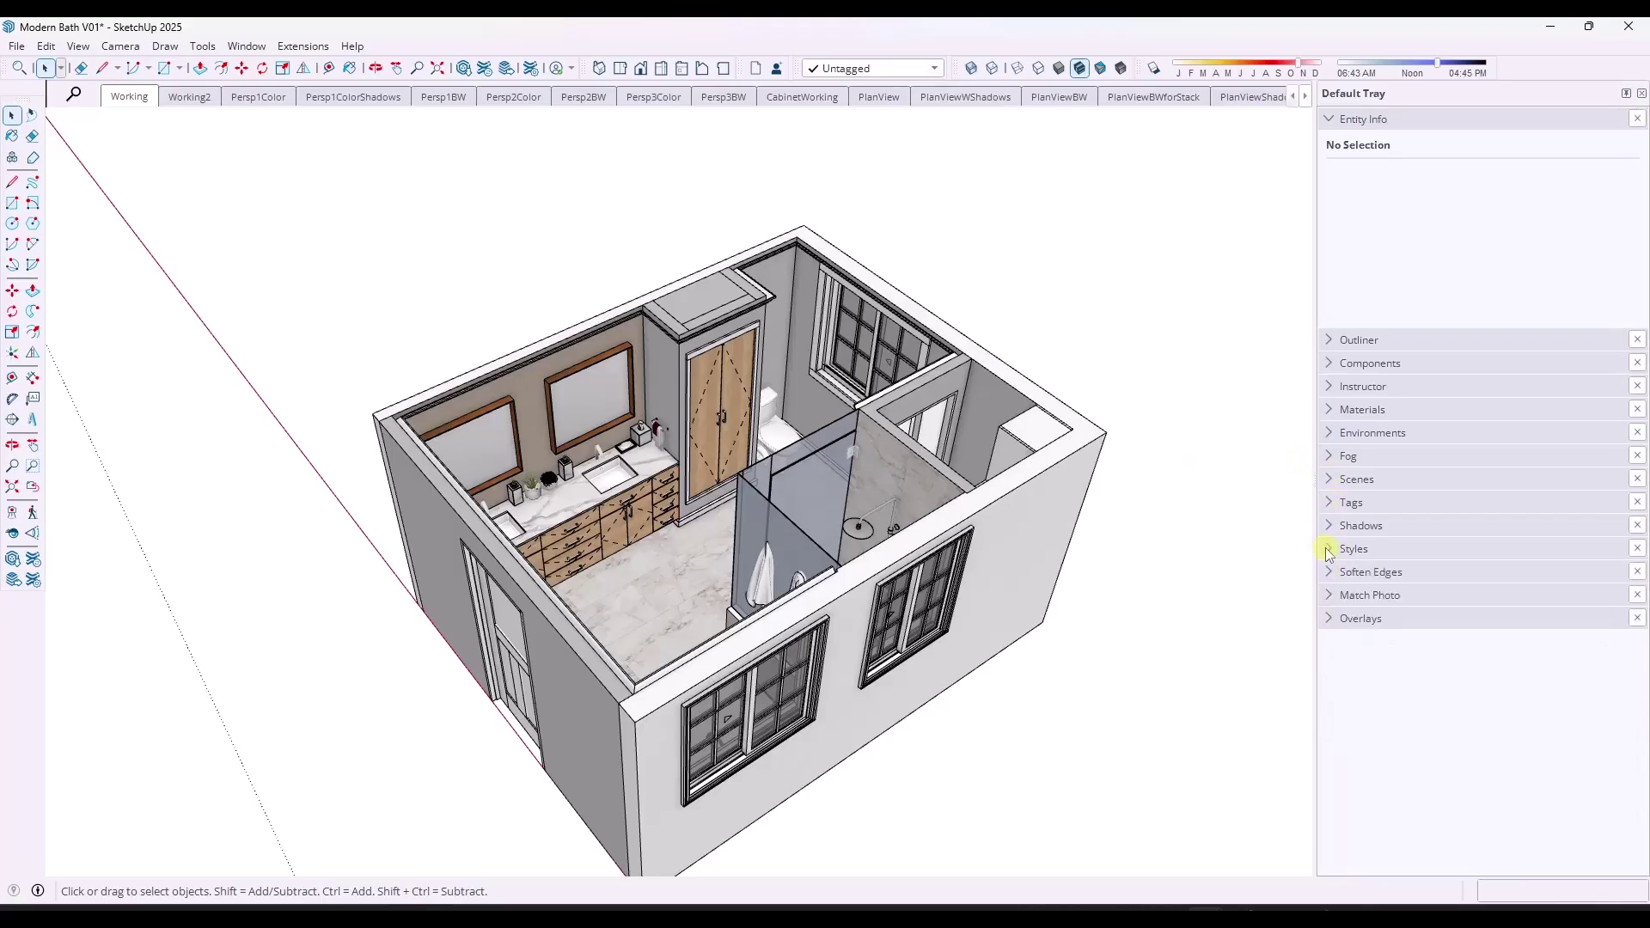
{"action": "left_click", "coordinate": [1337, 504]}
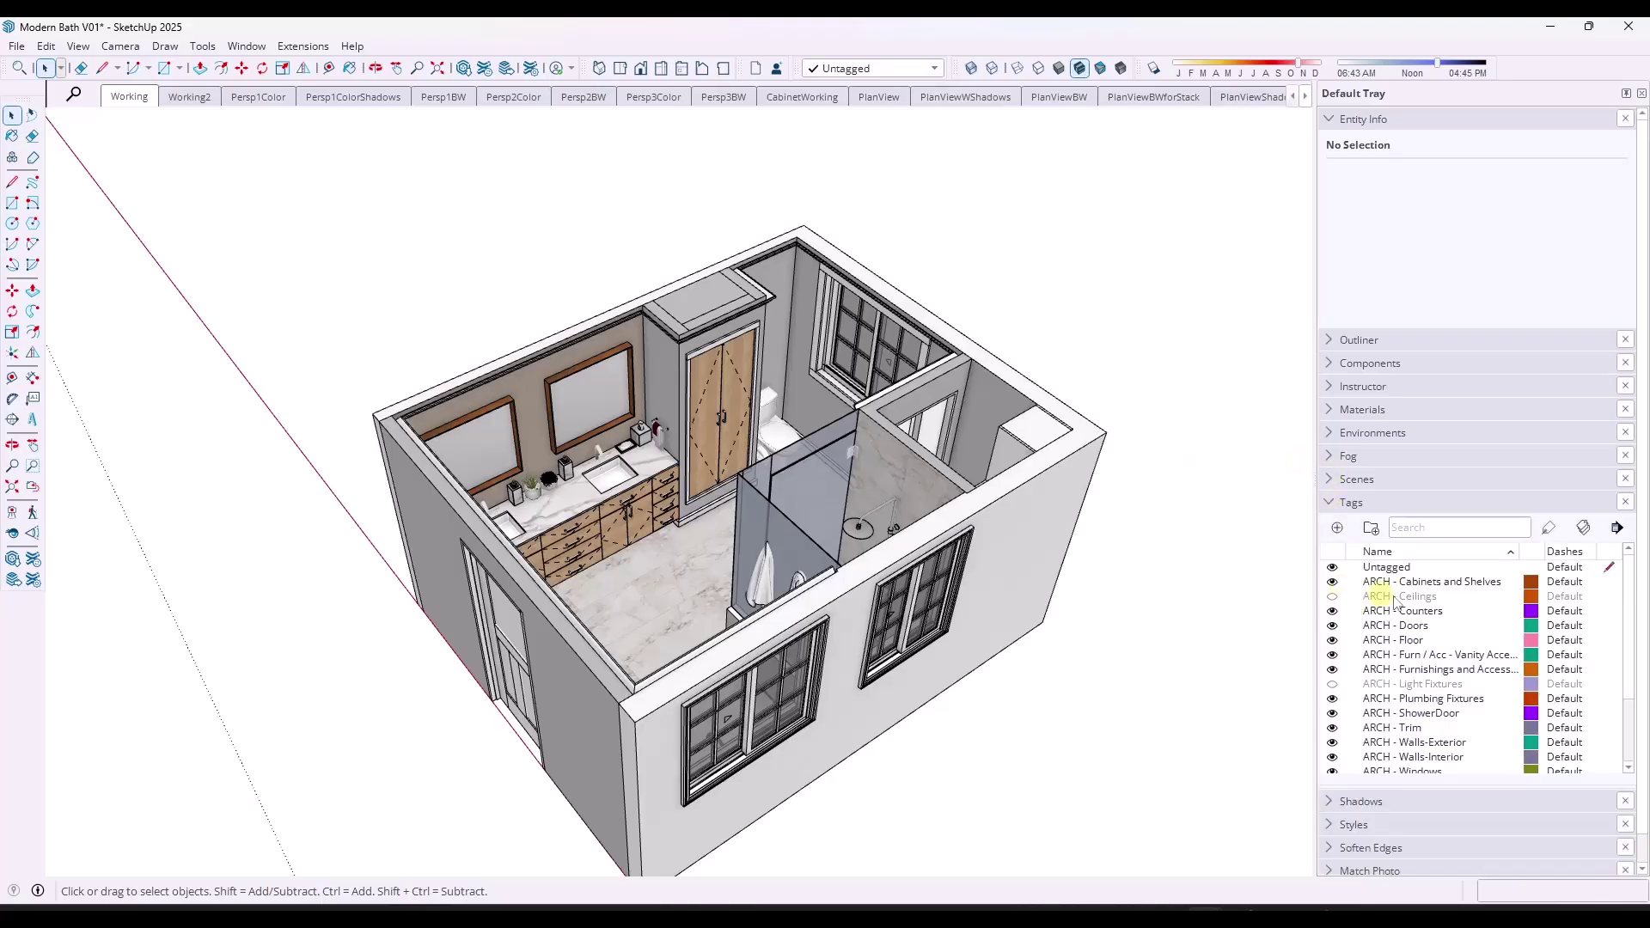
{"action": "left_click", "coordinate": [1333, 585]}
{"action": "left_click", "coordinate": [1334, 587]}
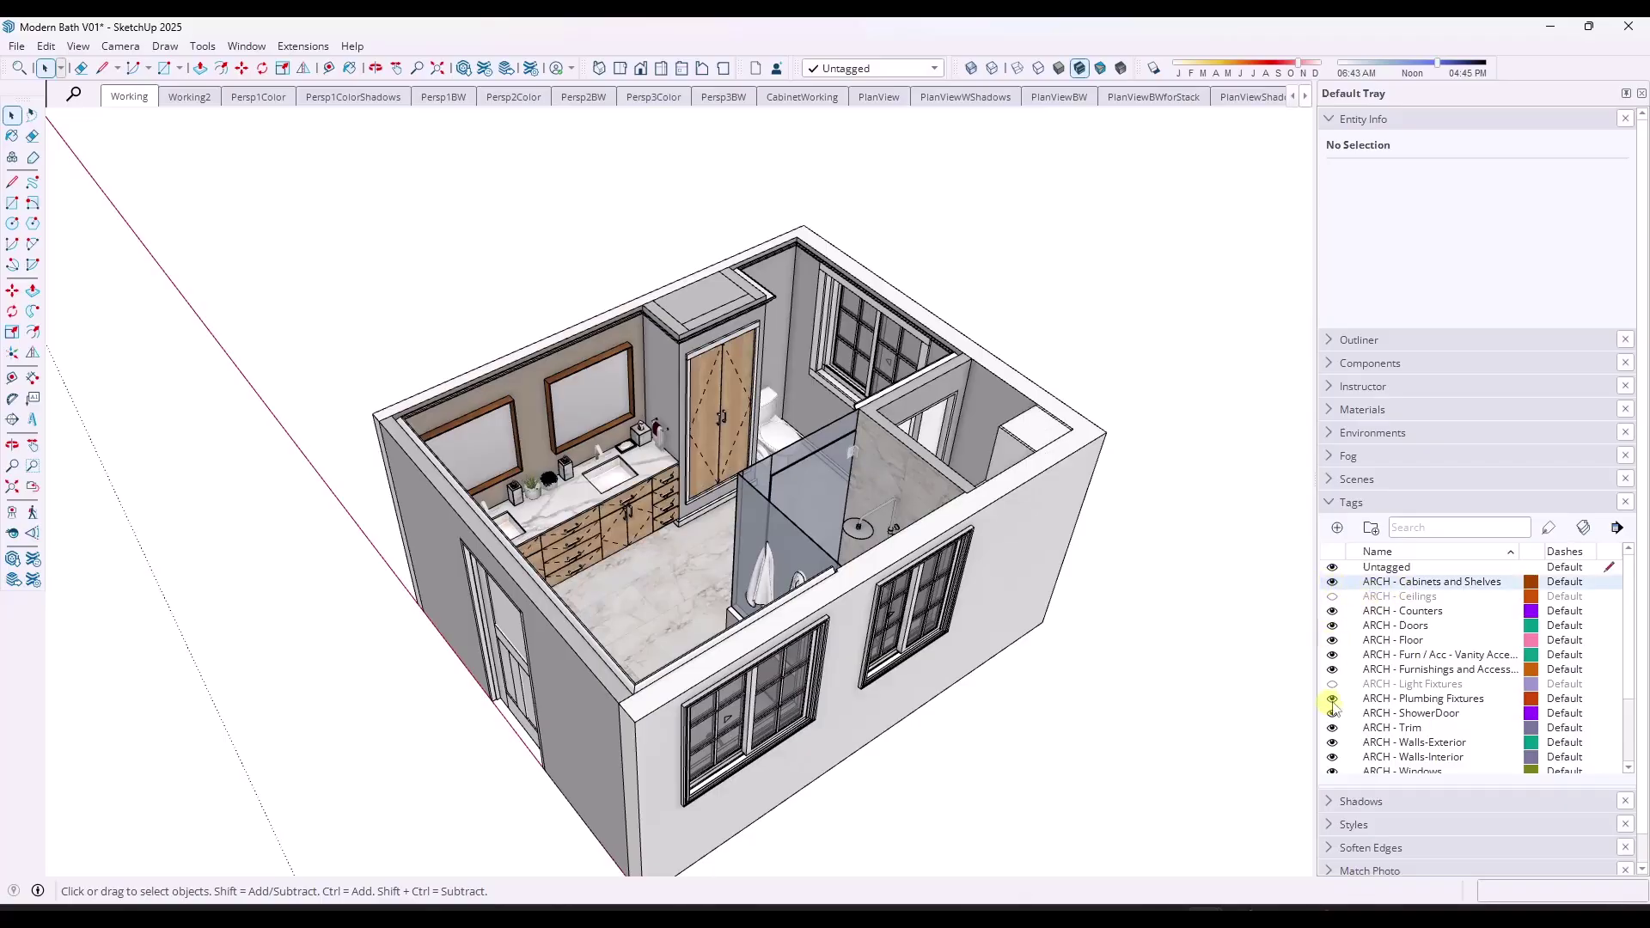
{"action": "left_click", "coordinate": [1333, 641]}
{"action": "left_click", "coordinate": [1333, 641]}
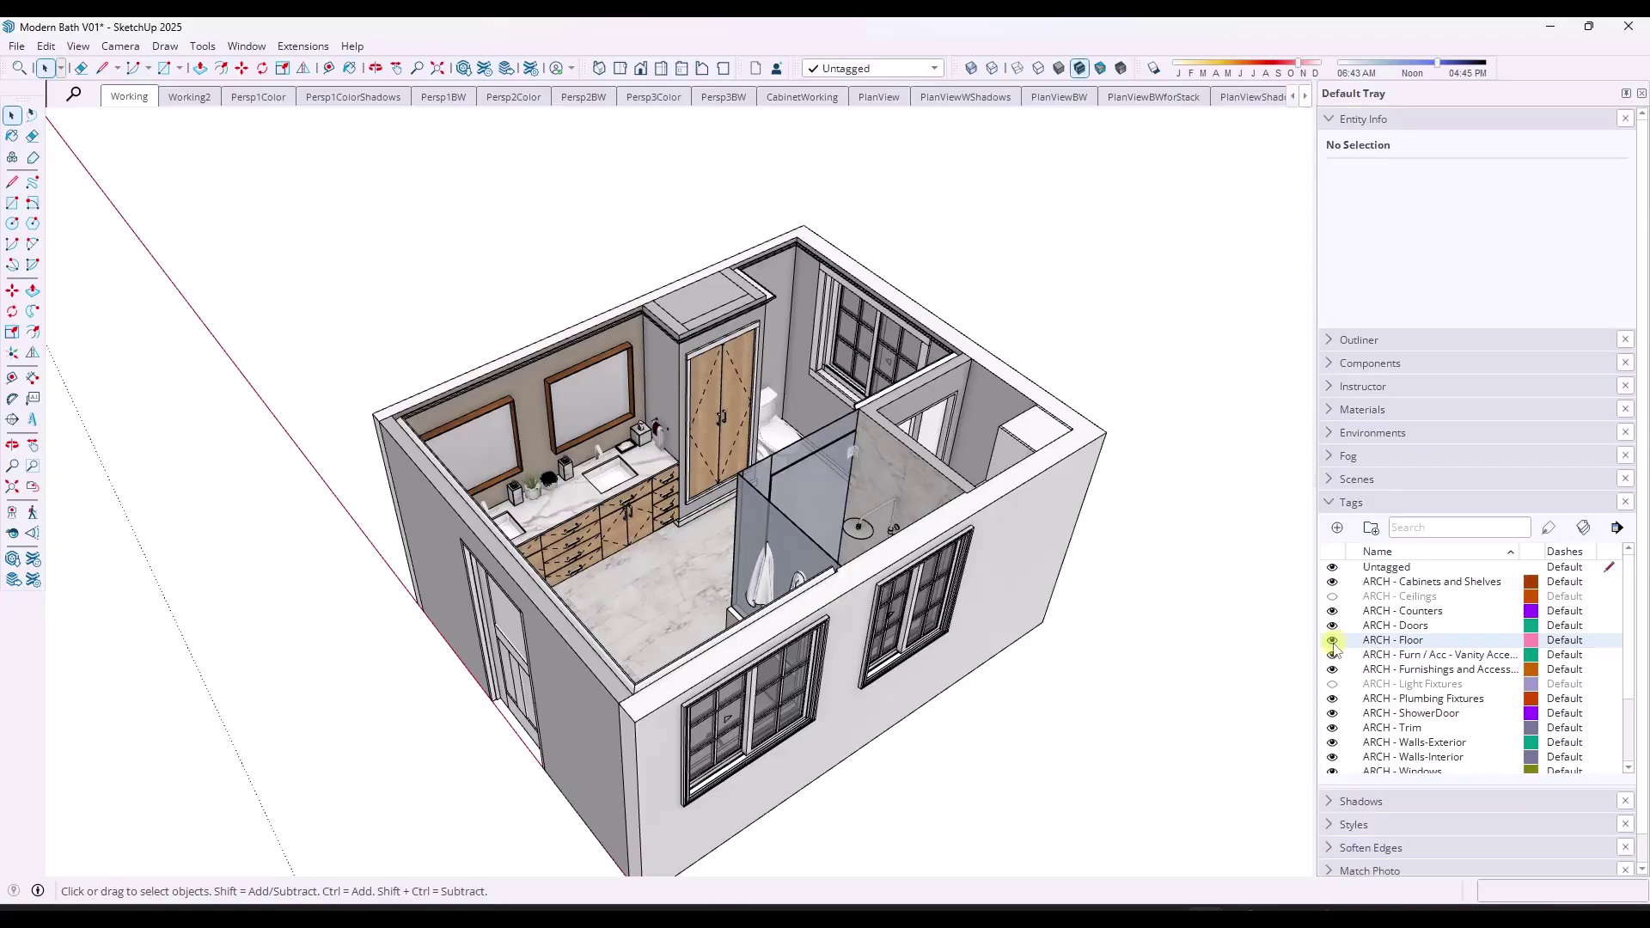
{"action": "left_click", "coordinate": [1333, 627]}
{"action": "left_click", "coordinate": [1333, 626]}
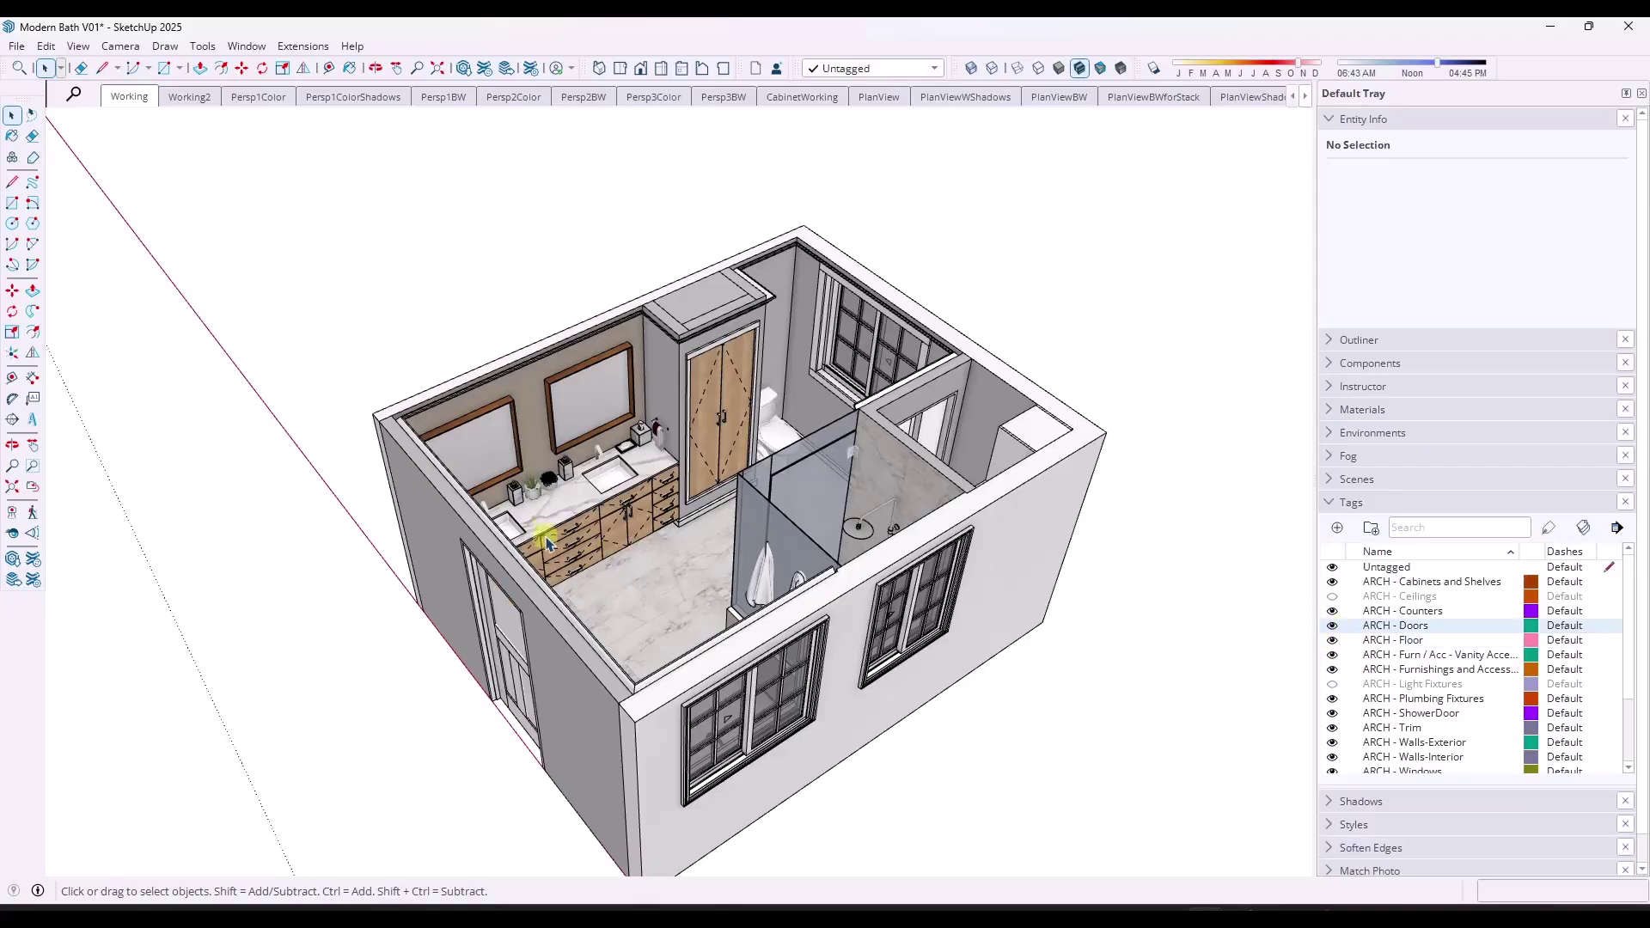
Hide the interior walls by turning off visibility of the ARCH - Walls-Interior tag
{"action": "middle_click_drag", "start_coordinate": [547, 540], "coordinate": [643, 509]}
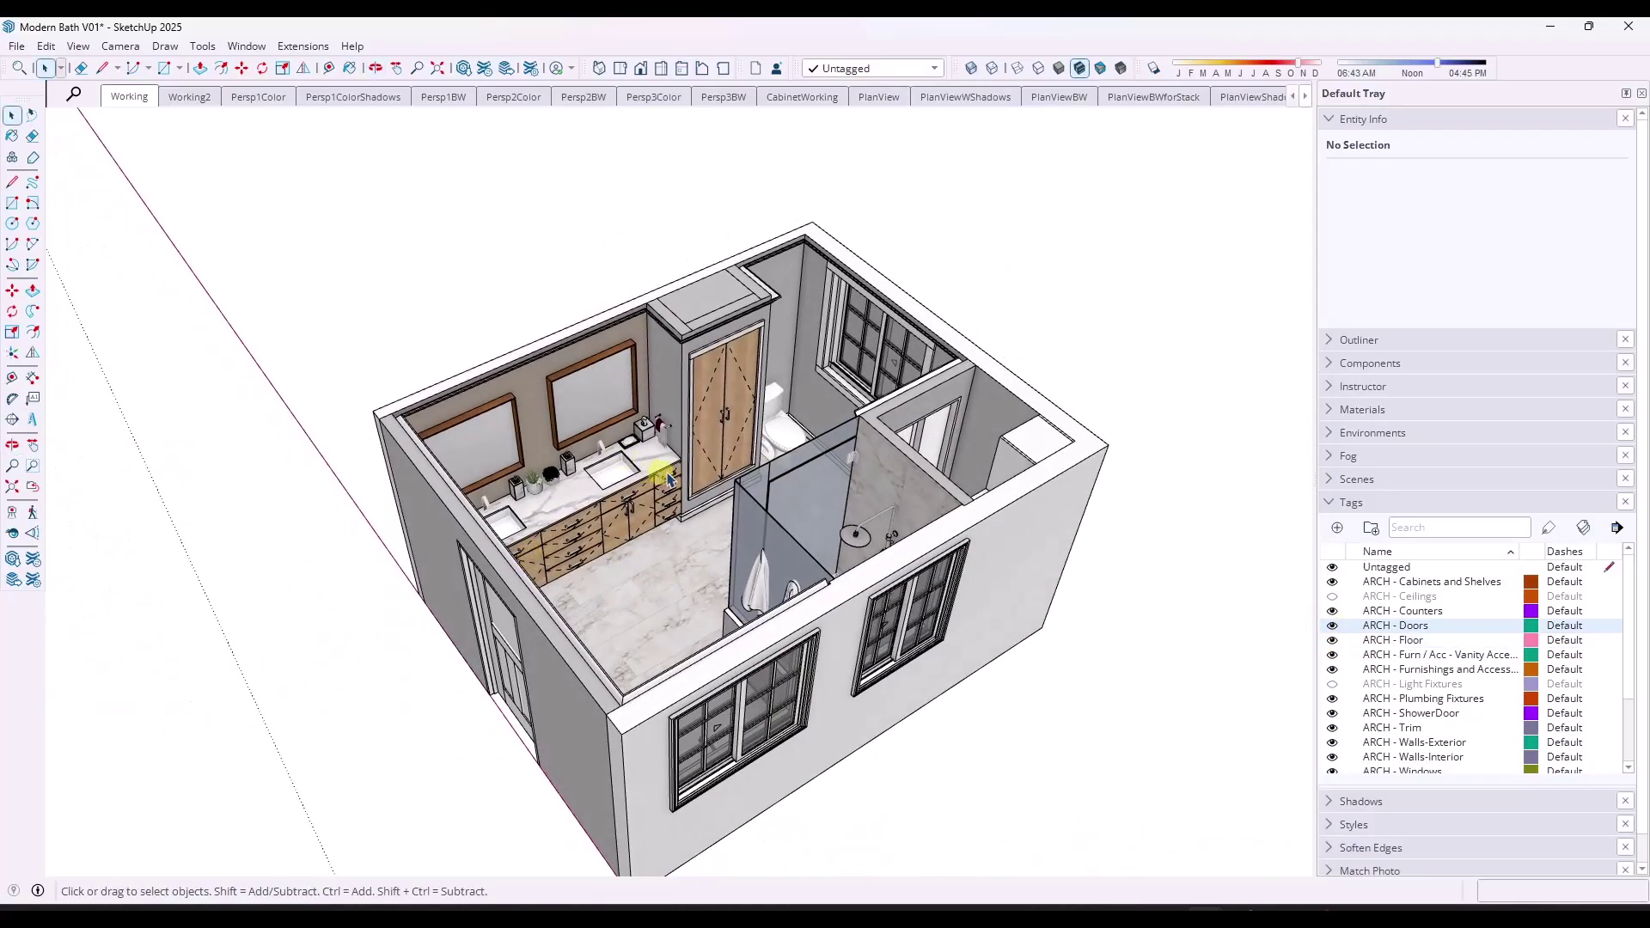
{"action": "middle_click_drag", "start_coordinate": [658, 577], "coordinate": [911, 370]}
{"action": "middle_click_drag", "start_coordinate": [923, 271], "coordinate": [900, 325]}
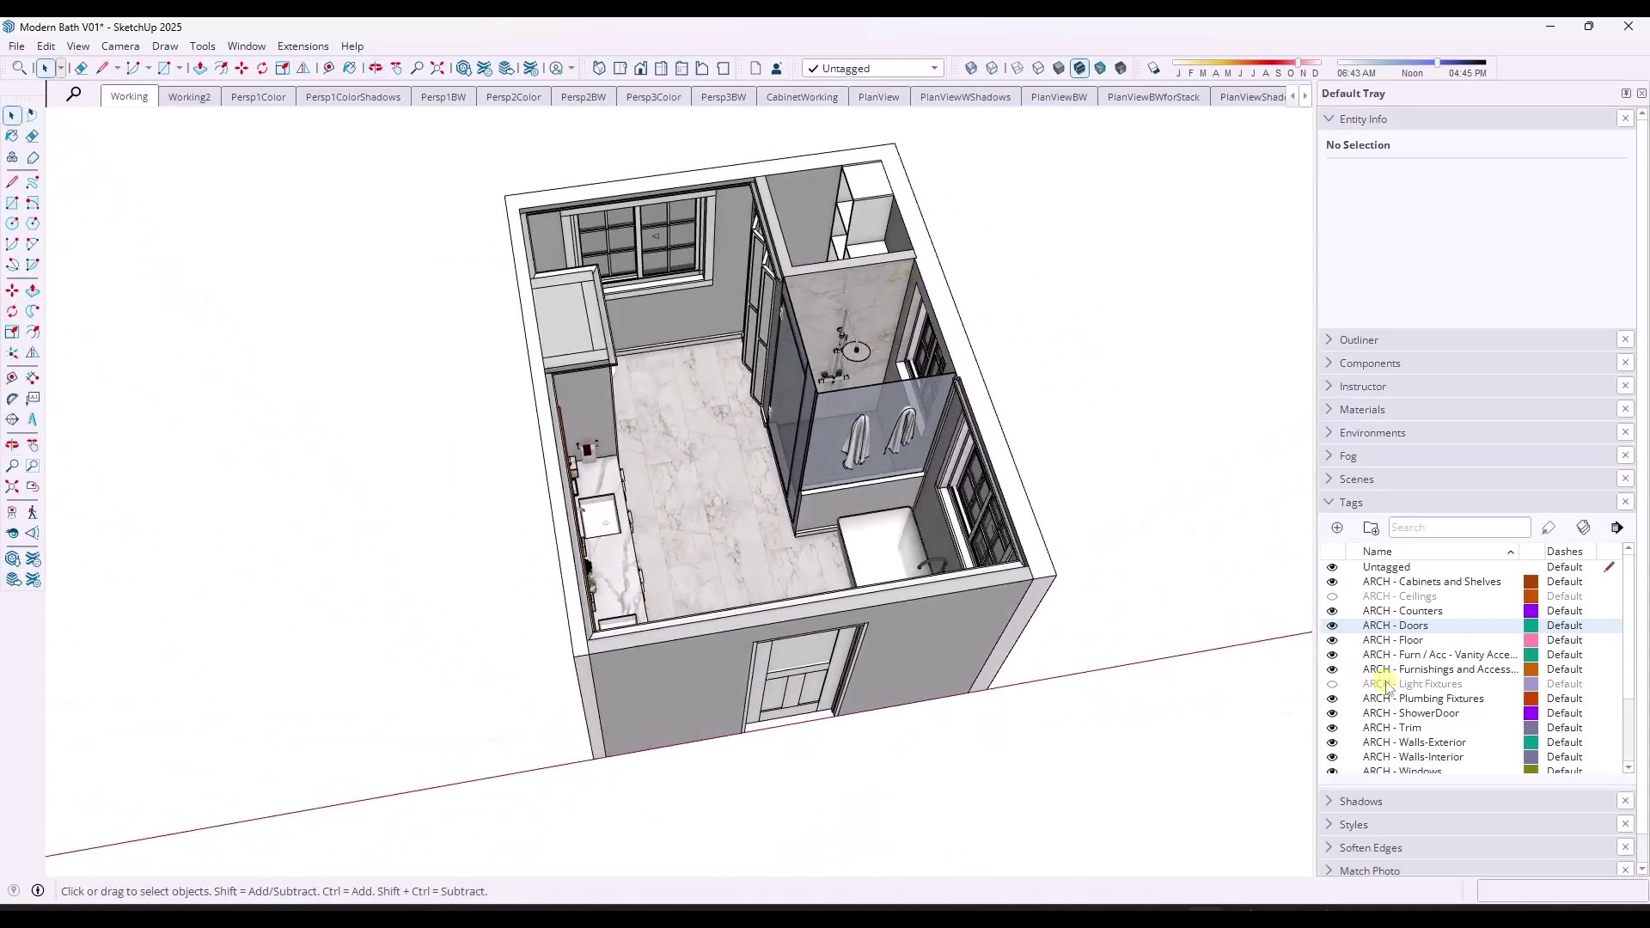
{"action": "scroll", "coordinate": [1414, 700], "scroll_direction": "down", "scroll_amount": 1}
{"action": "left_click", "coordinate": [1332, 712]}
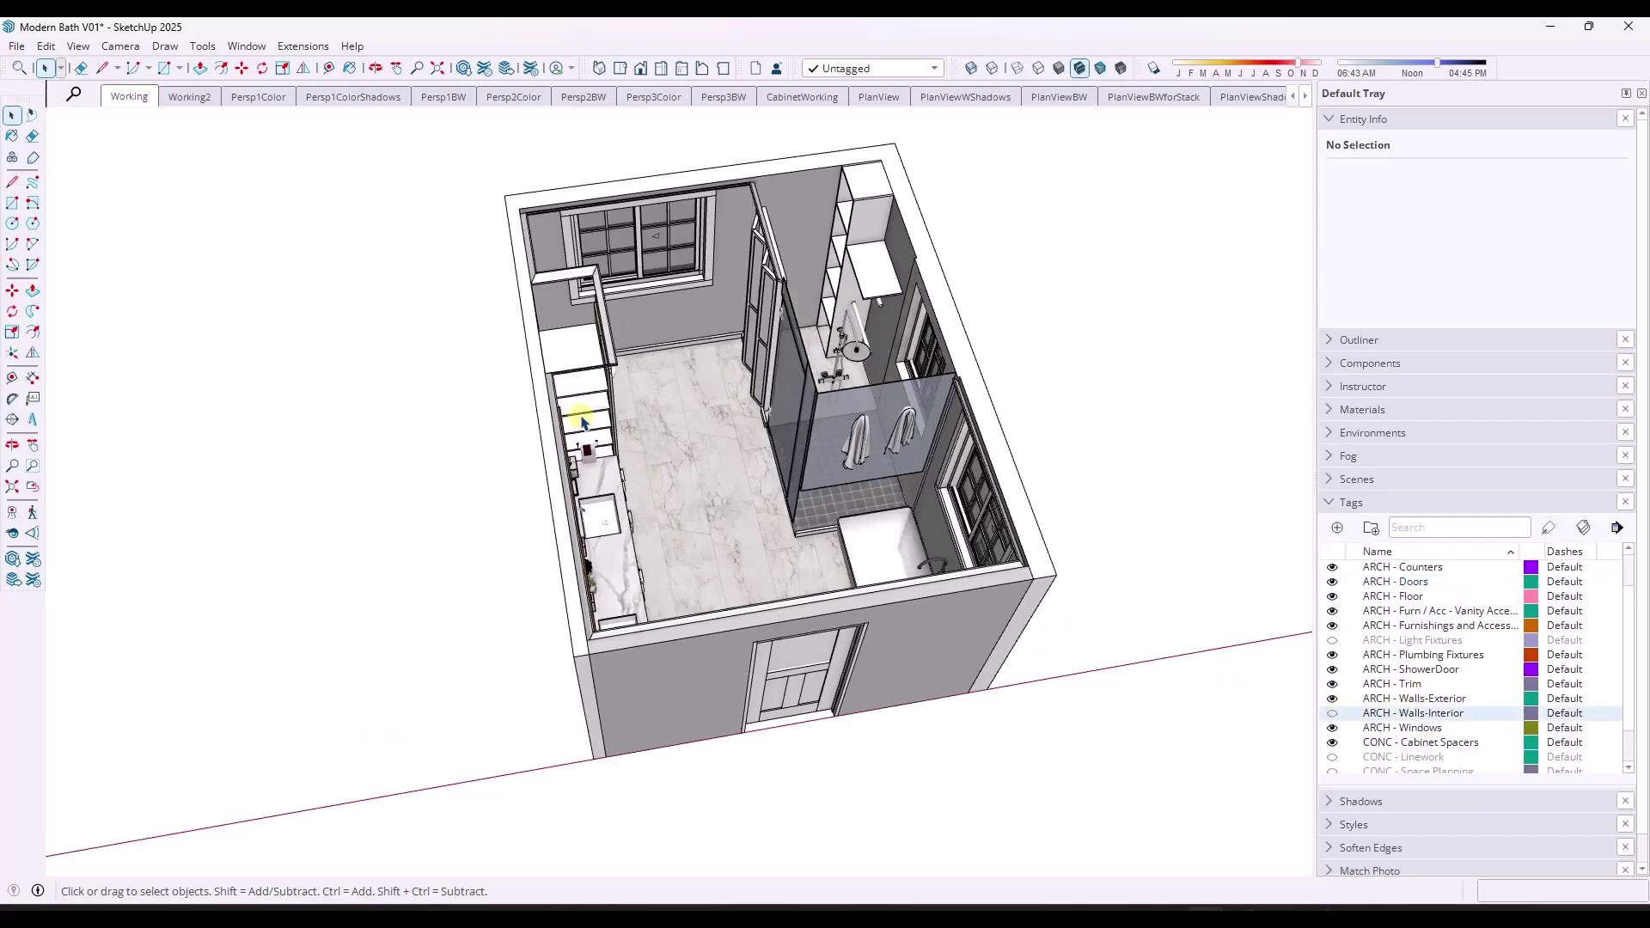
Select the doors group and the trim group in turn to inspect which objects are grouped together
{"action": "middle_click_drag", "start_coordinate": [580, 419], "coordinate": [755, 357]}
{"action": "left_click", "coordinate": [706, 297]}
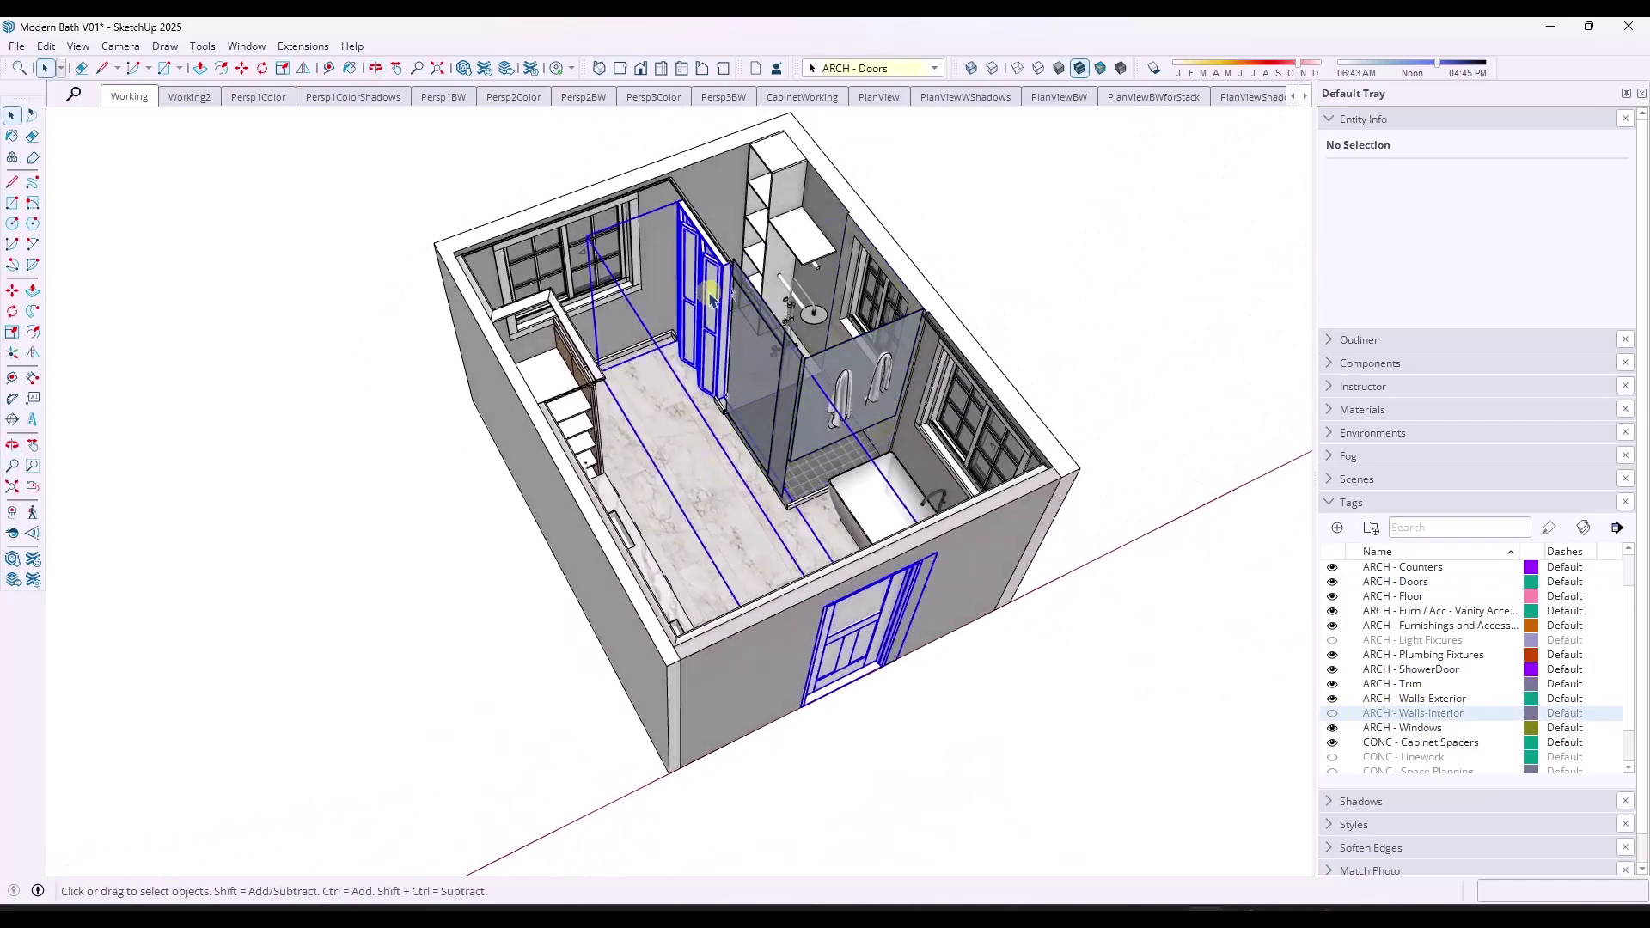
{"action": "left_click", "coordinate": [637, 225]}
{"action": "middle_click_drag", "start_coordinate": [1092, 542], "coordinate": [617, 464]}
Hide all the ARCH tags at once while leaving the visible CONC tags on, and undo the hiding
{"action": "scroll", "coordinate": [1420, 611], "scroll_direction": "down", "scroll_amount": 1}
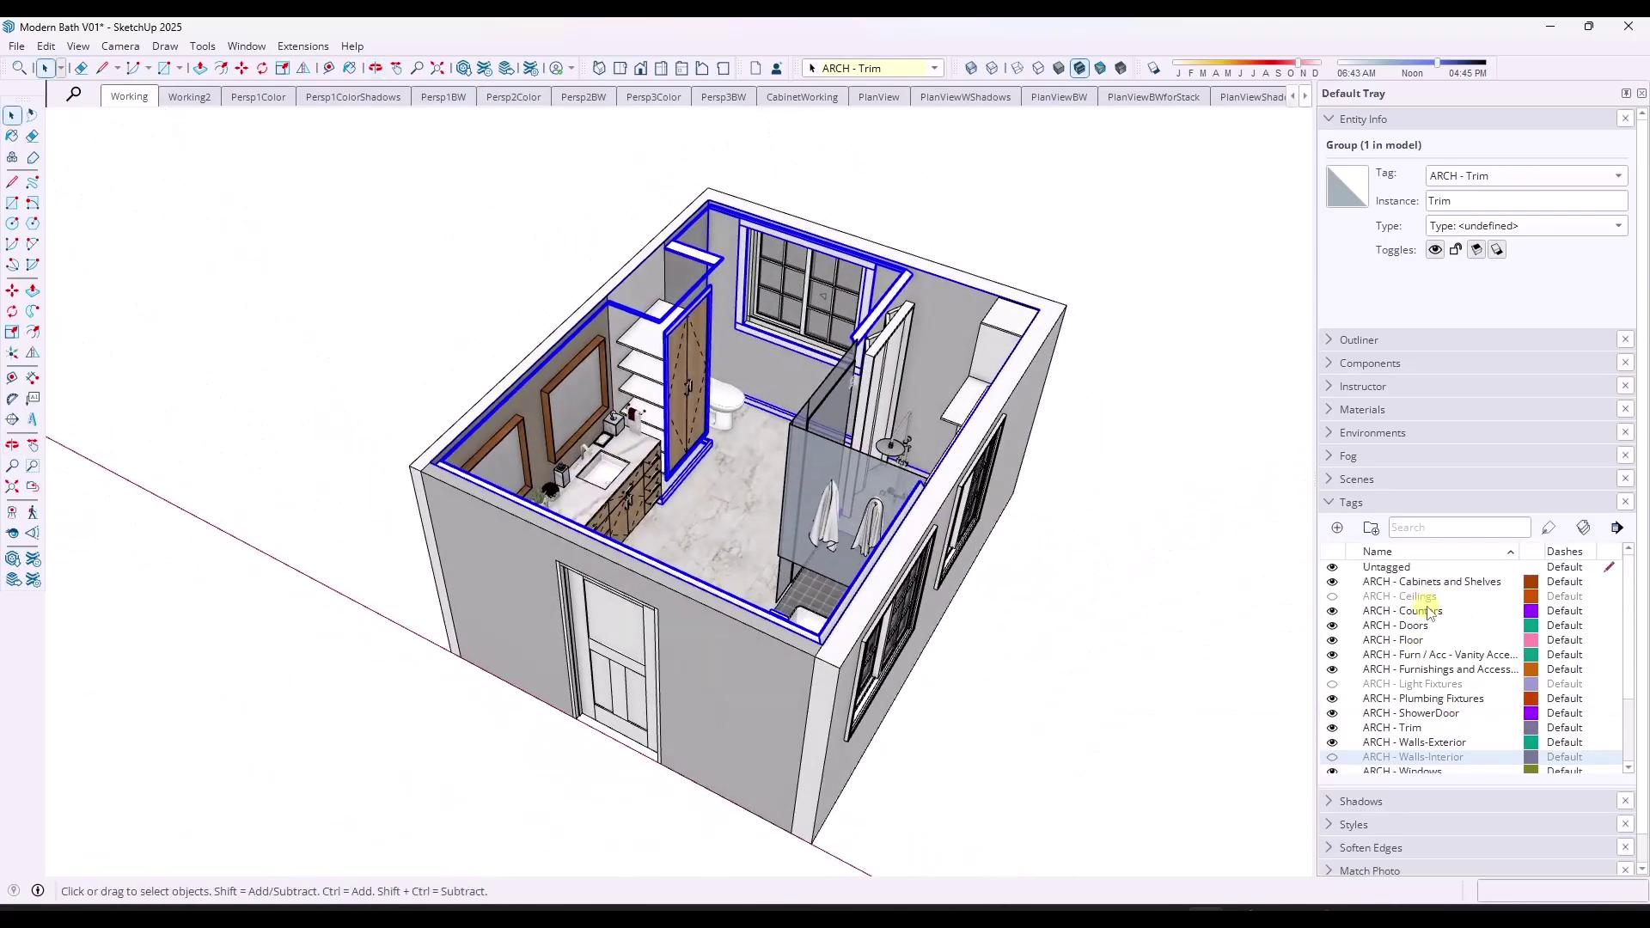
{"action": "scroll", "coordinate": [1446, 660], "scroll_direction": "down", "scroll_amount": 1}
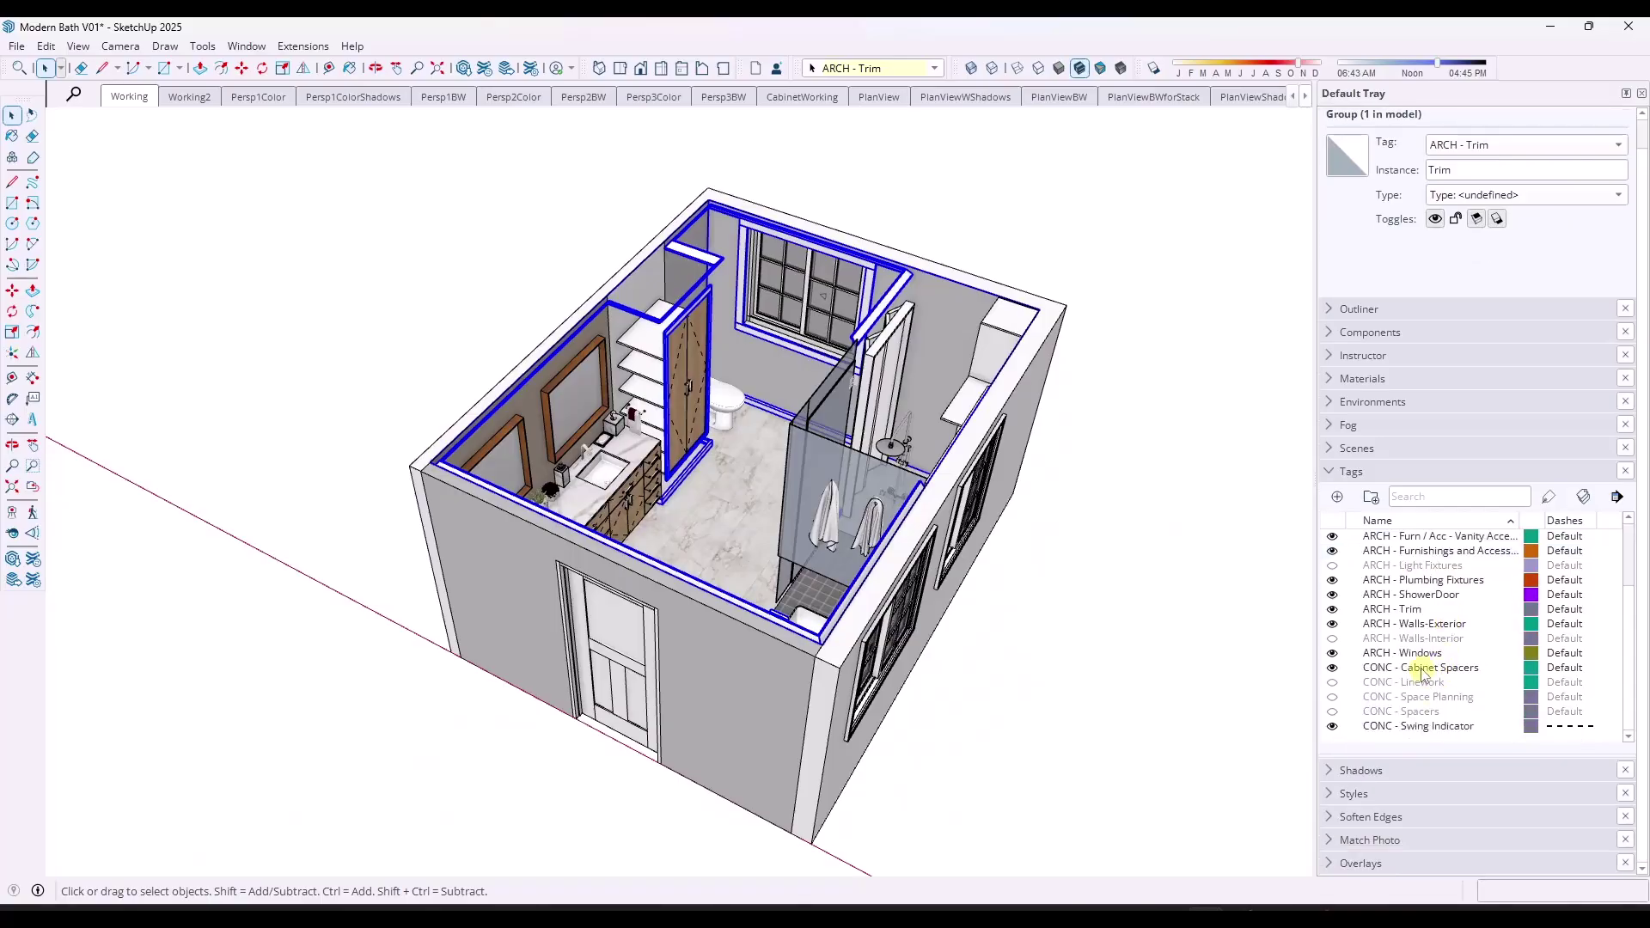
{"action": "left_click", "coordinate": [1411, 669], "text": "shift"}
{"action": "left_click", "coordinate": [1416, 653], "text": "shift"}
{"action": "left_click", "coordinate": [1332, 654]}
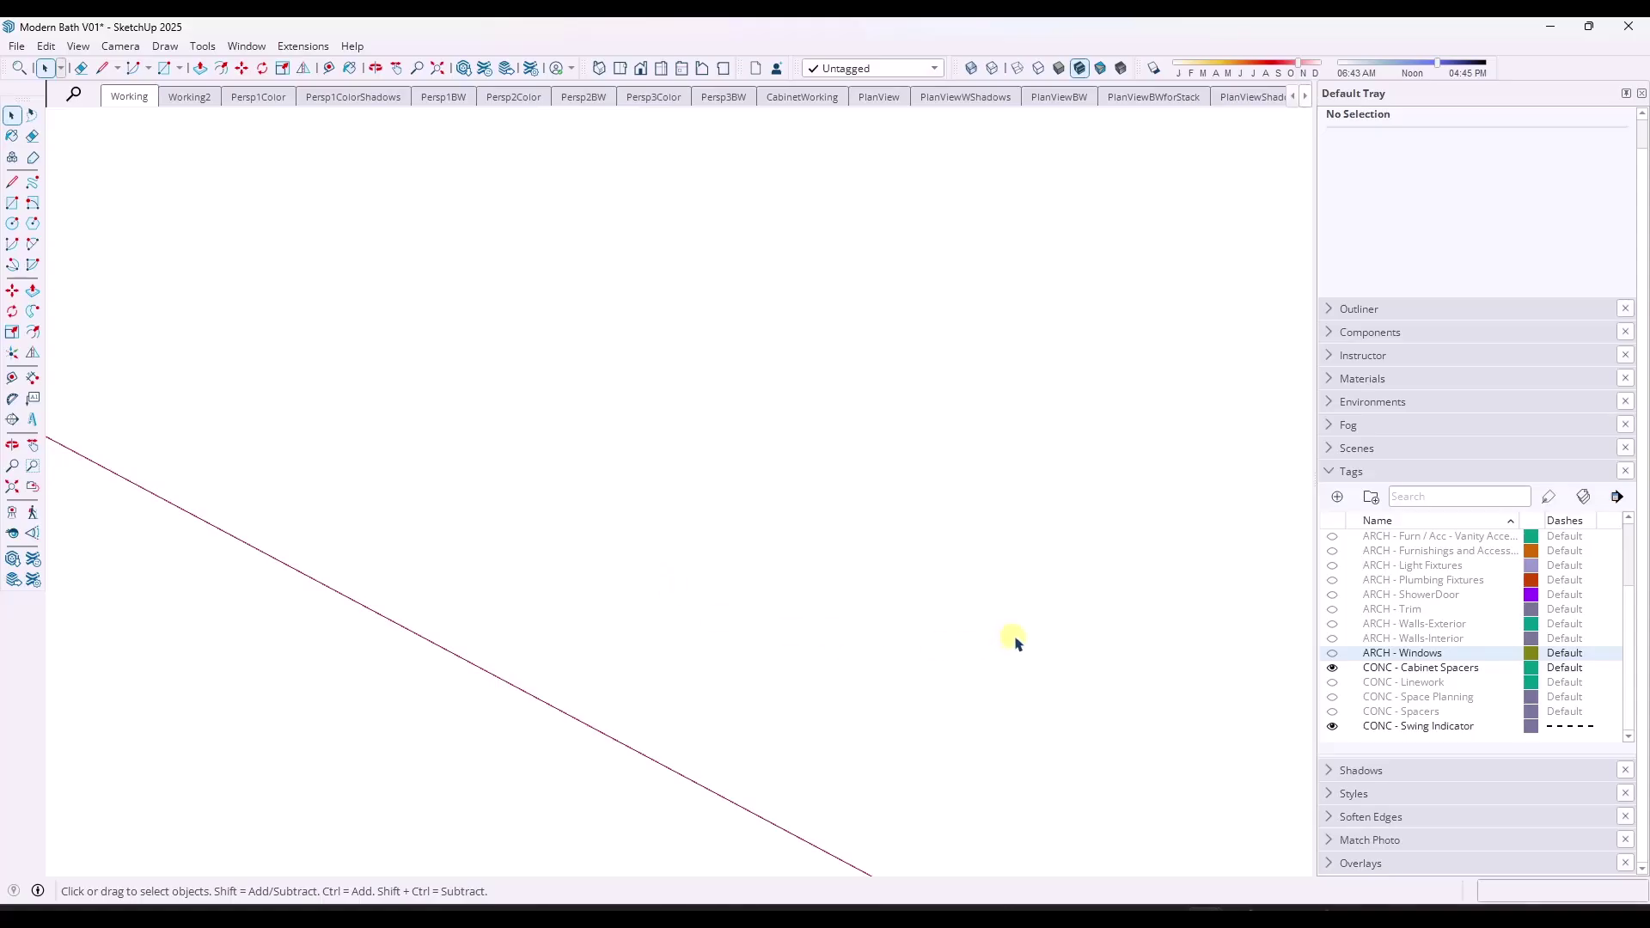
{"action": "key", "text": "ctrl+z"}
Select the shower door group and the Furnishings and Accessories group to check how their objects are grouped
{"action": "mouse_move", "coordinate": [858, 582]}
{"action": "middle_mouse_down"}
{"action": "mouse_move", "coordinate": [875, 580]}
{"action": "mouse_move", "coordinate": [739, 548]}
{"action": "middle_mouse_up"}
{"action": "scroll", "coordinate": [836, 570], "scroll_direction": "up", "scroll_amount": 3}
{"action": "left_click", "coordinate": [796, 548]}
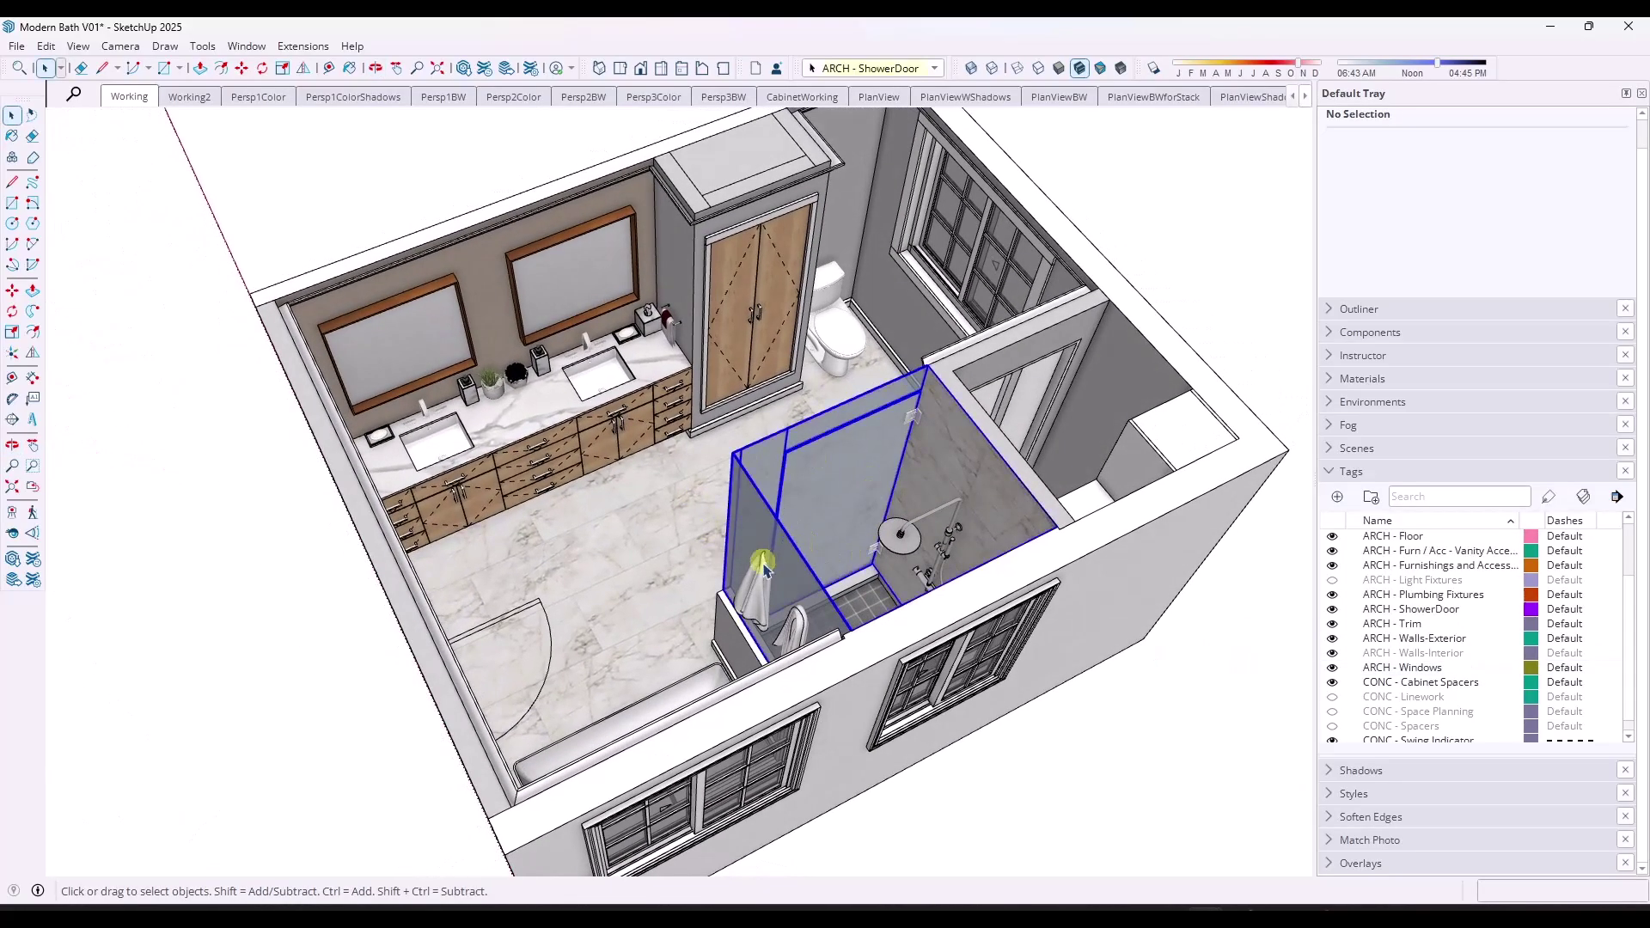
{"action": "left_click", "coordinate": [792, 649]}
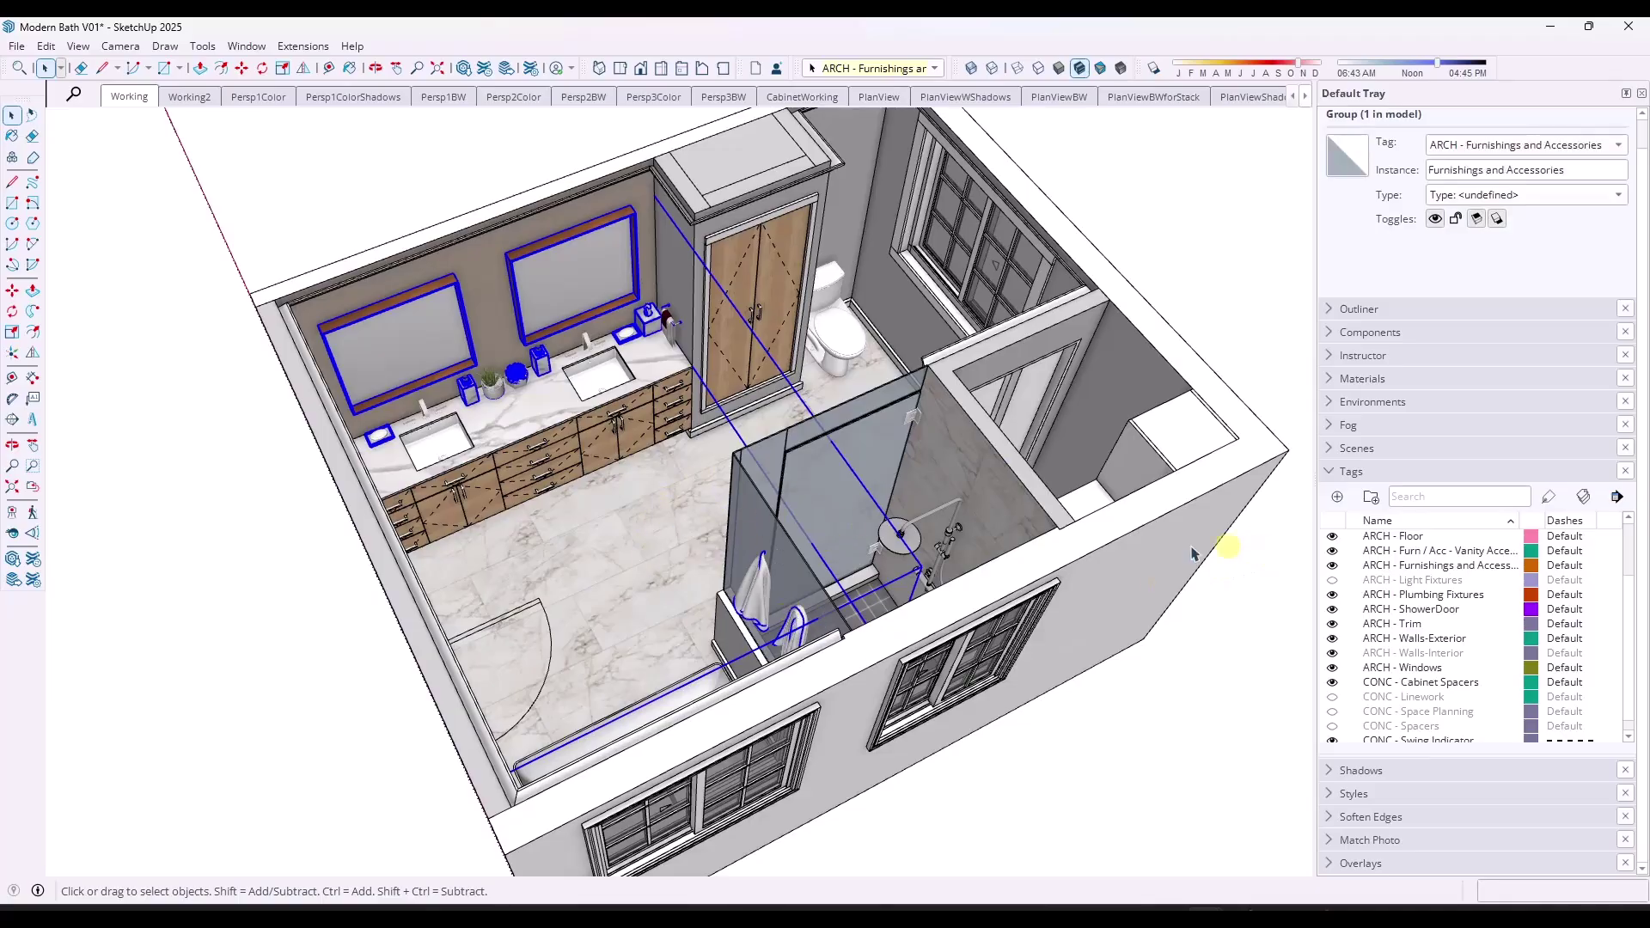
Open the exterior walls group and its nested front wall for editing, with the rest of the model hidden
{"action": "mouse_move", "coordinate": [419, 586]}
{"action": "middle_mouse_down"}
{"action": "mouse_move", "coordinate": [763, 409]}
{"action": "mouse_move", "coordinate": [760, 369]}
{"action": "middle_mouse_up"}
{"action": "scroll", "coordinate": [579, 778], "scroll_direction": "up", "scroll_amount": 2}
{"action": "left_click", "coordinate": [658, 619]}
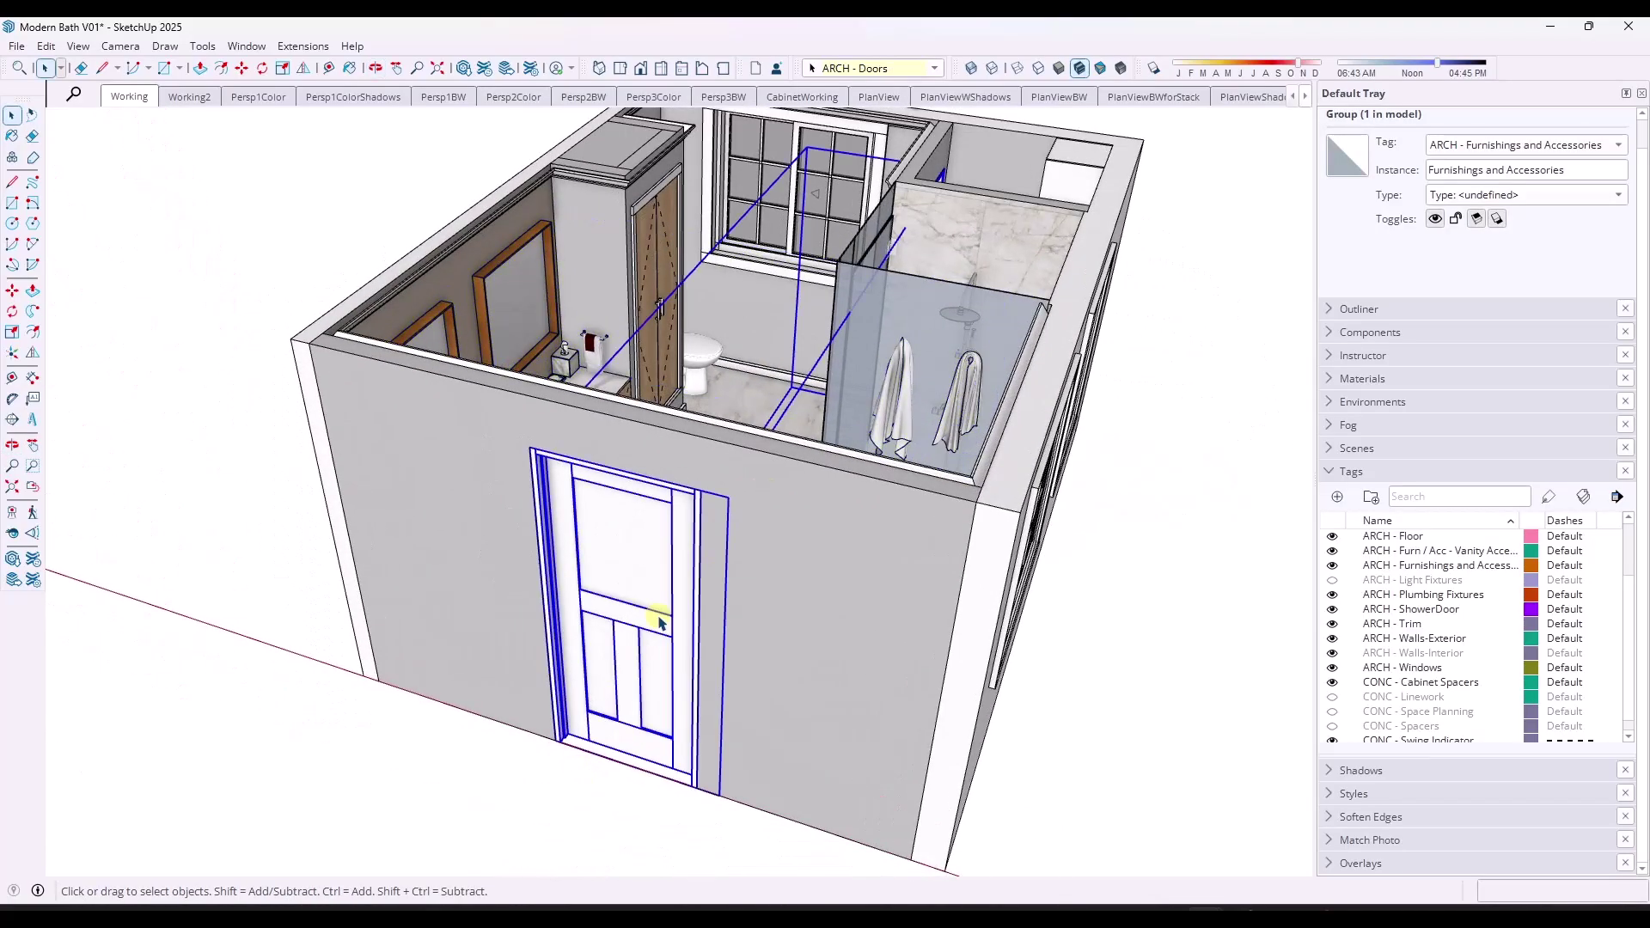
{"action": "double_click", "coordinate": [755, 610]}
{"action": "middle_click_drag", "start_coordinate": [659, 613], "coordinate": [803, 617]}
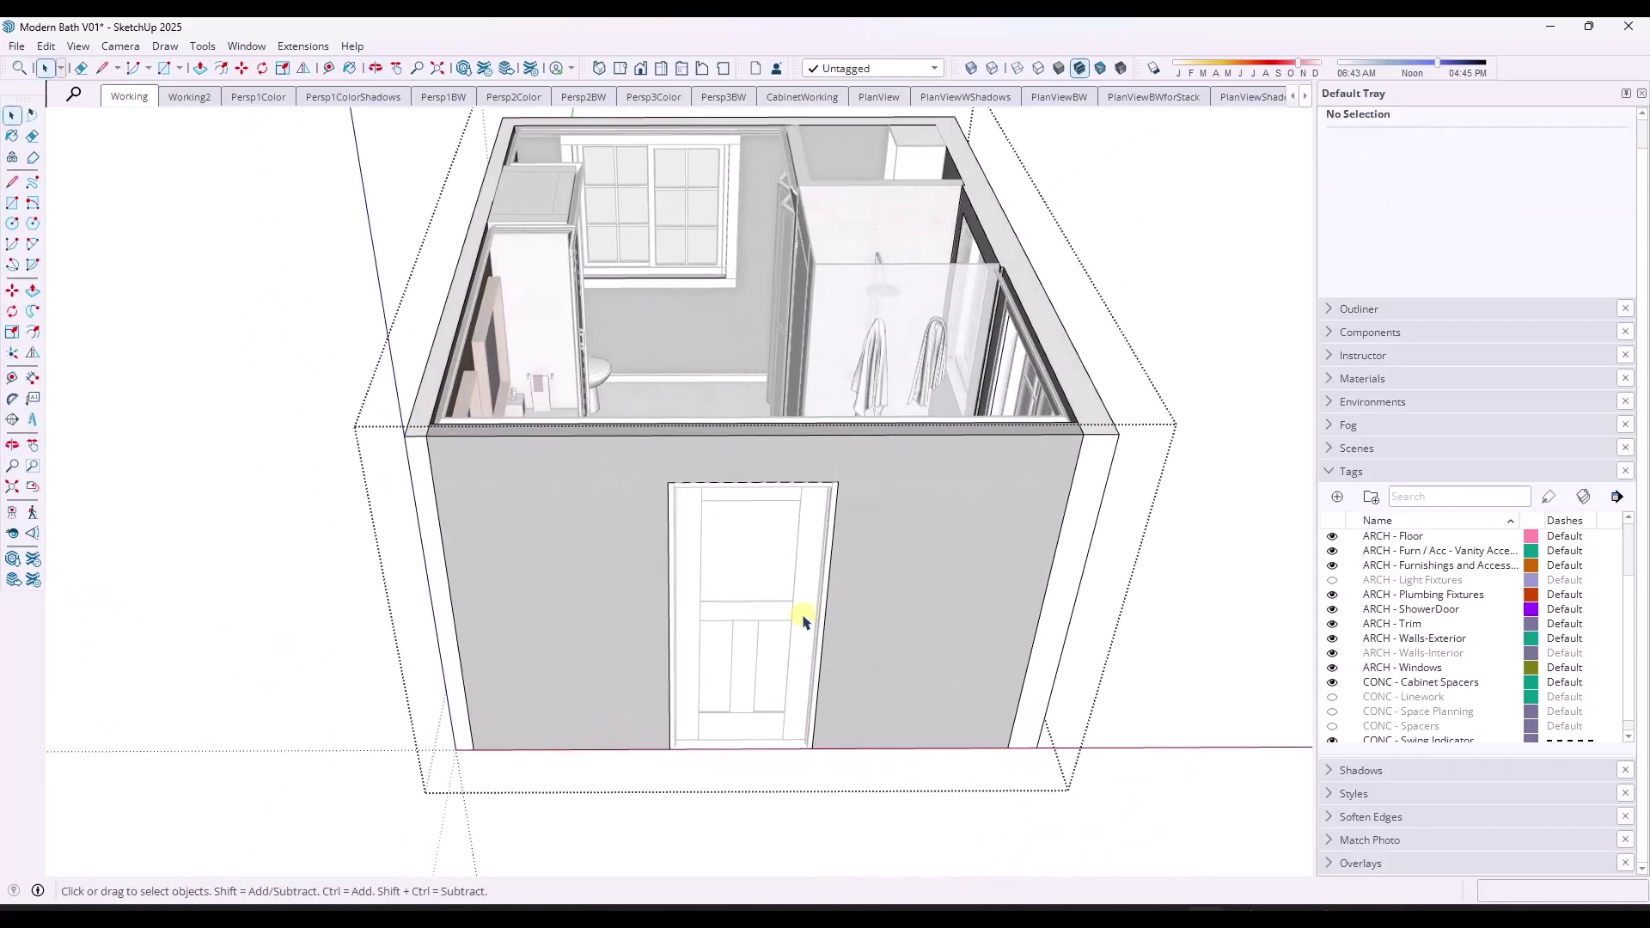
{"action": "key", "text": "shift+h"}
{"action": "left_click_drag", "start_coordinate": [634, 464], "coordinate": [865, 818]}
{"action": "double_click", "coordinate": [825, 693]}
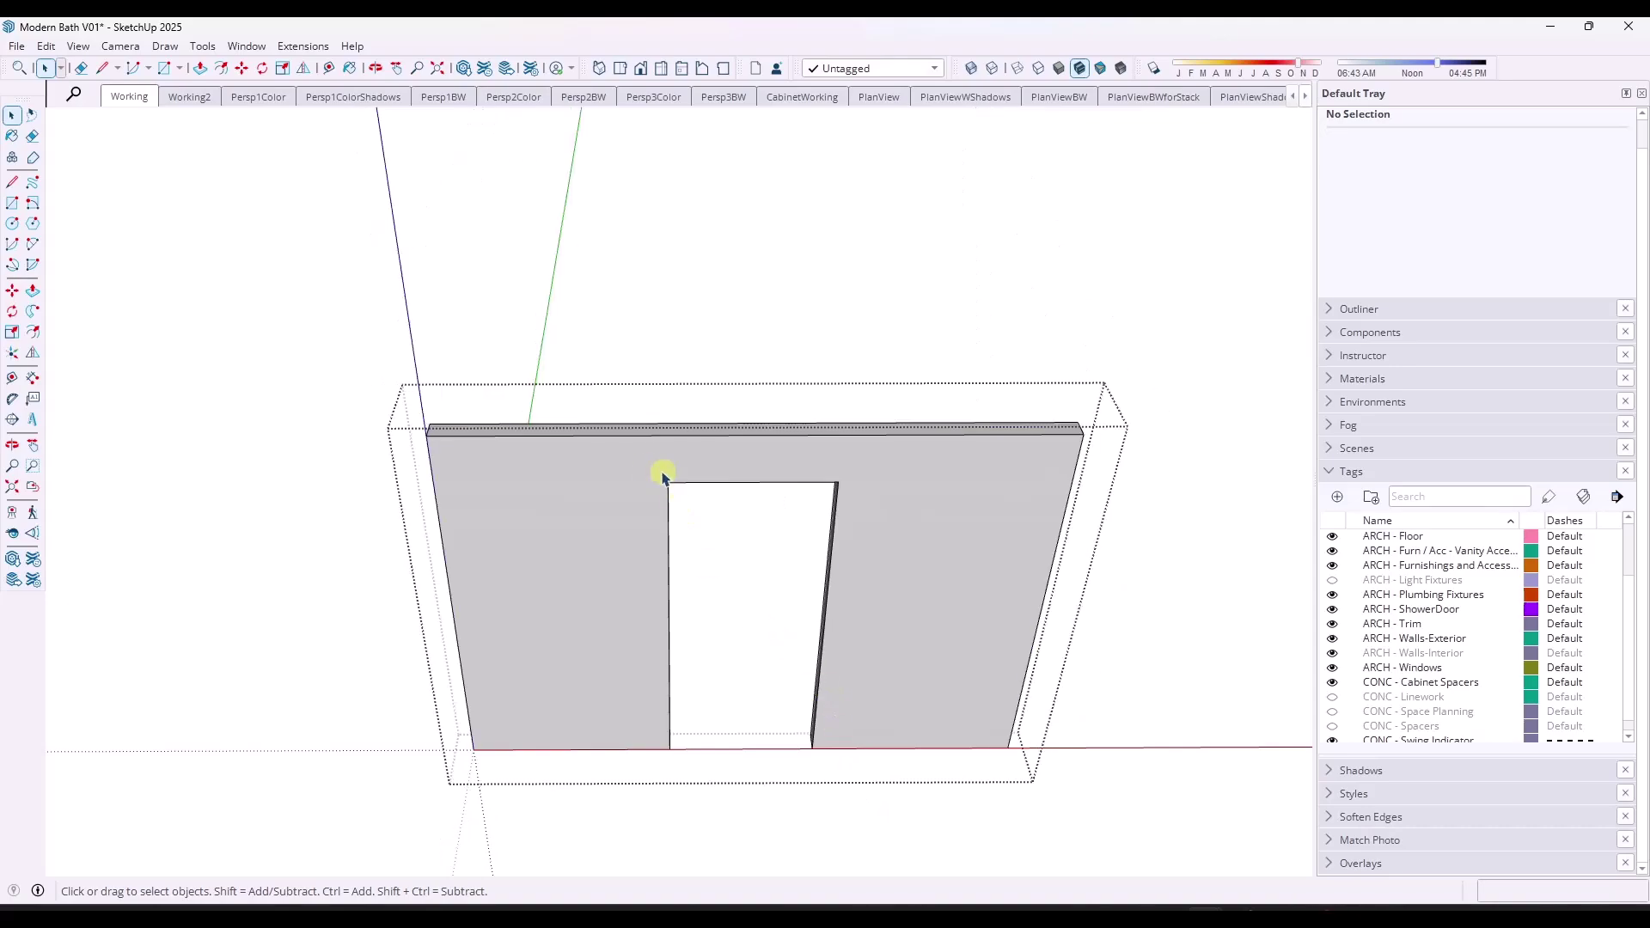
Move the door opening in the front wall about 1' 10 1/2" along the red axis and leave the wall group
{"action": "left_click_drag", "start_coordinate": [663, 475], "coordinate": [888, 811]}
{"action": "key", "text": "m"}
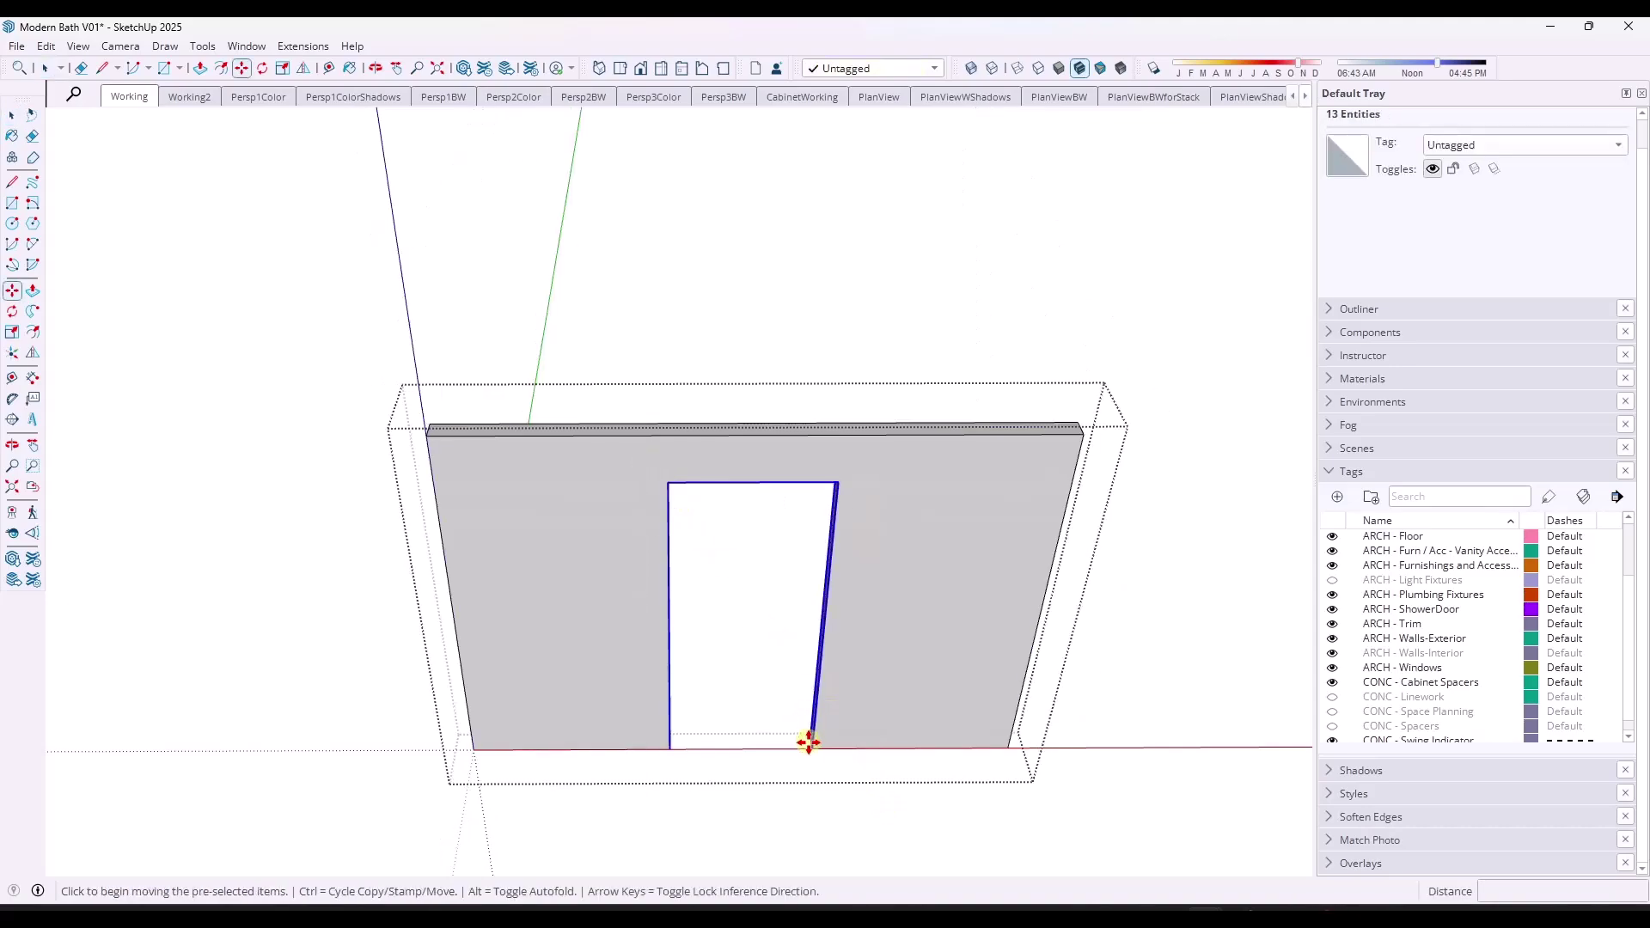
{"action": "left_click", "coordinate": [815, 748]}
{"action": "left_click", "coordinate": [899, 759]}
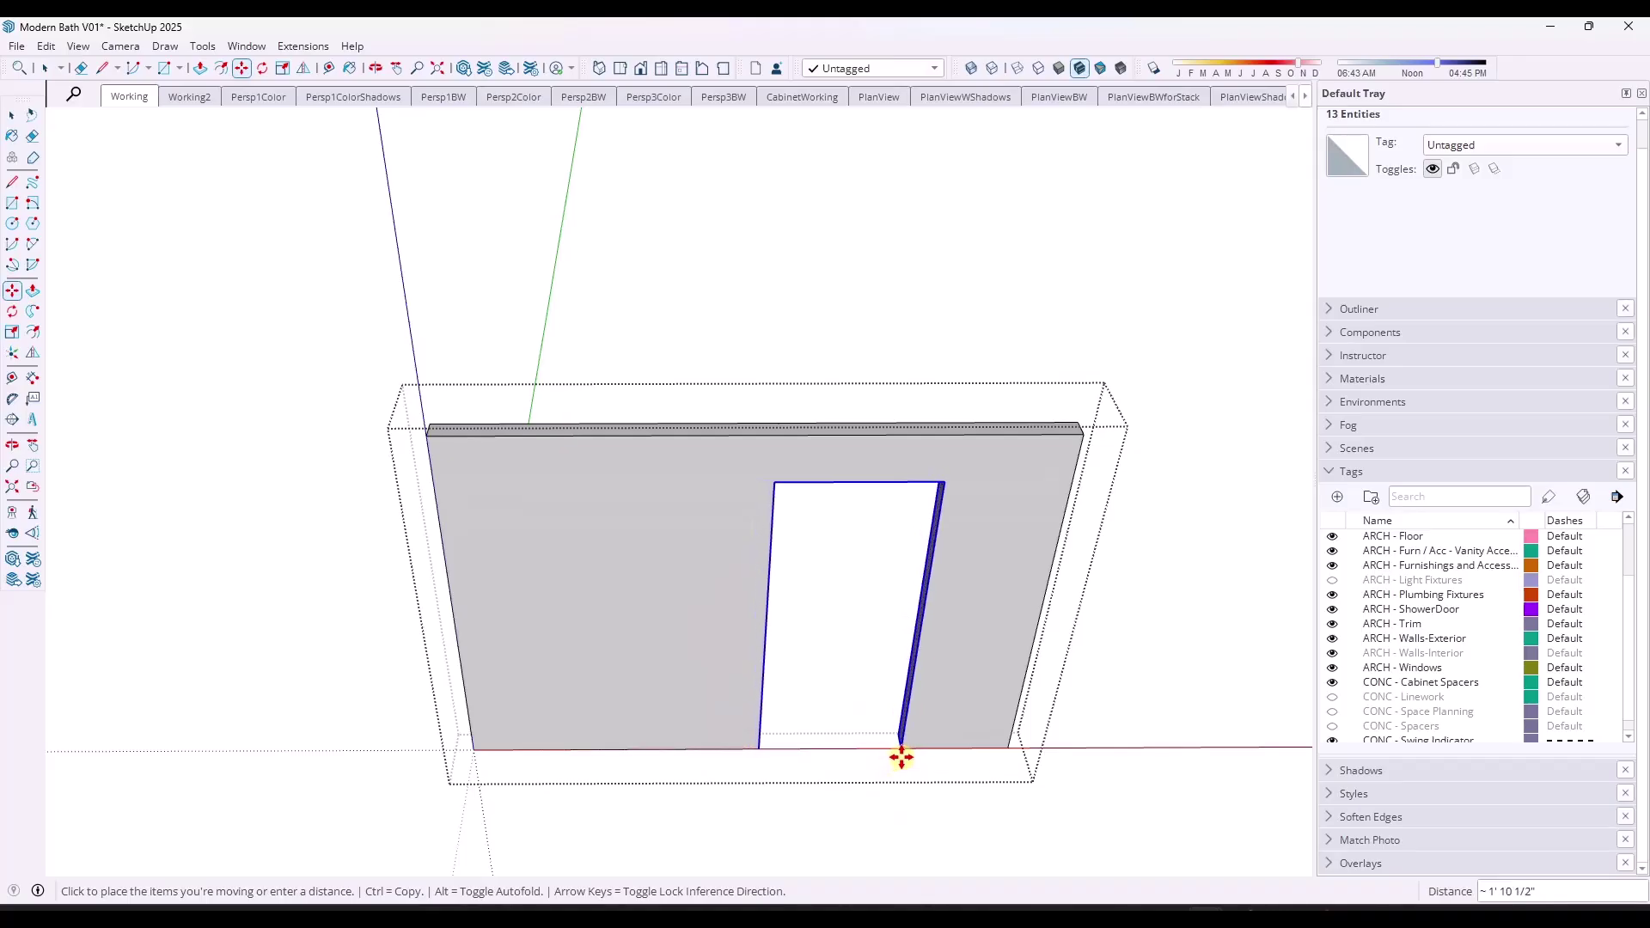
{"action": "key", "text": "space"}
{"action": "left_click", "coordinate": [1203, 724]}
Inside the doors group, move the three entry door components about 1' 10 1/2" along the wall into the shifted opening
{"action": "left_click", "coordinate": [789, 605]}
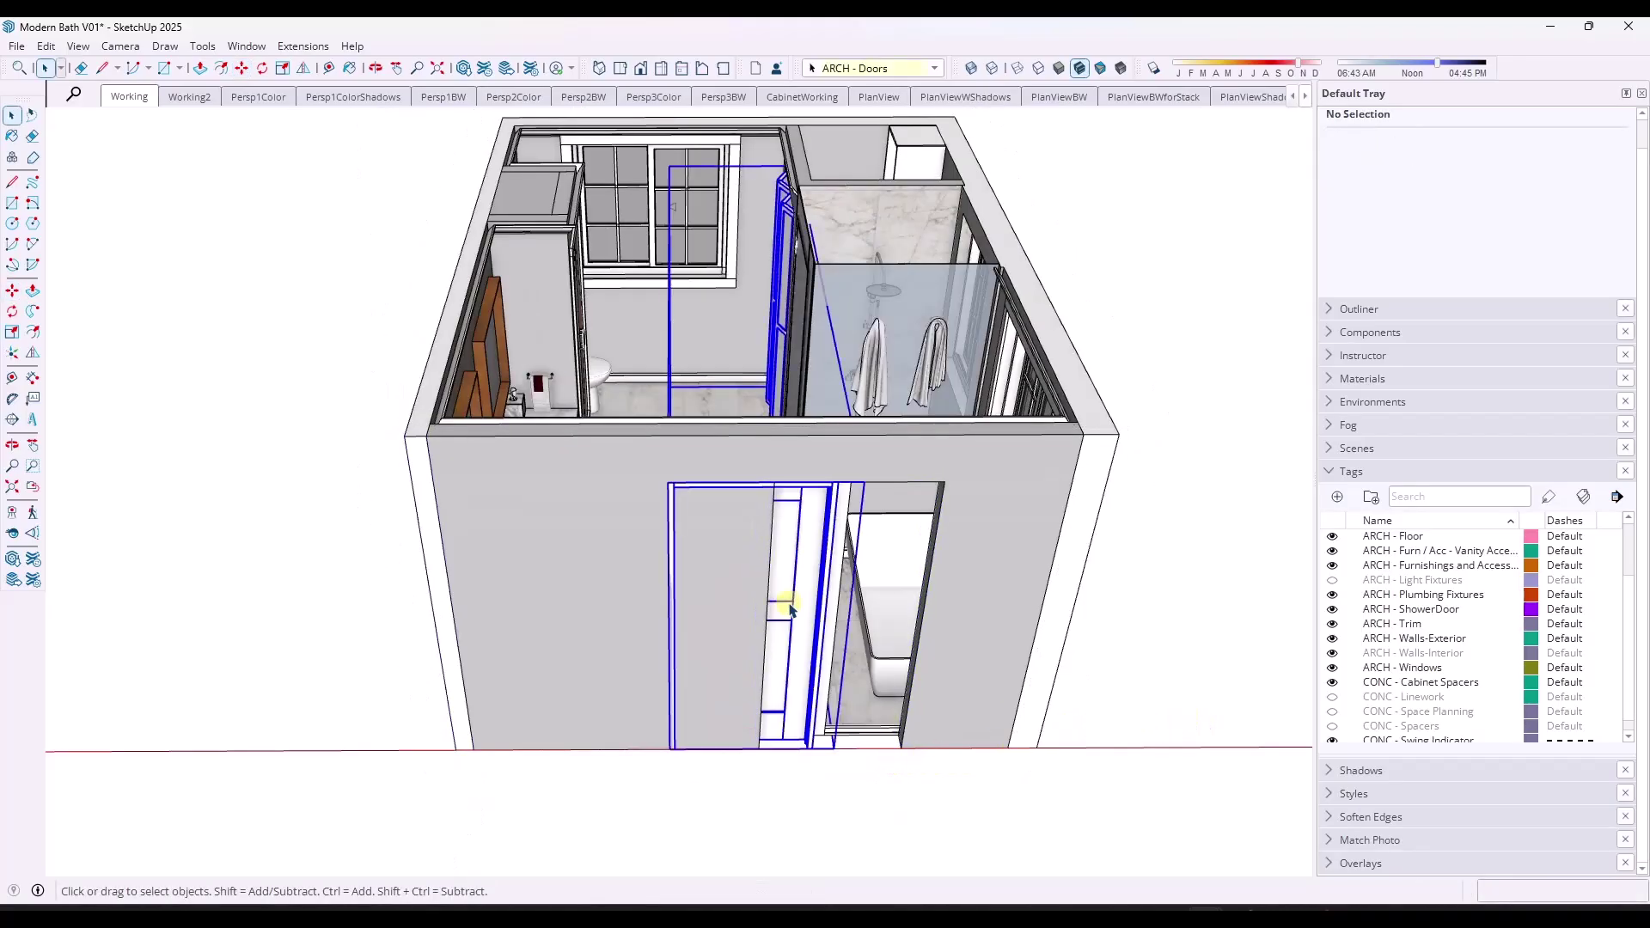
{"action": "double_click", "coordinate": [789, 606]}
{"action": "left_click", "coordinate": [788, 606]}
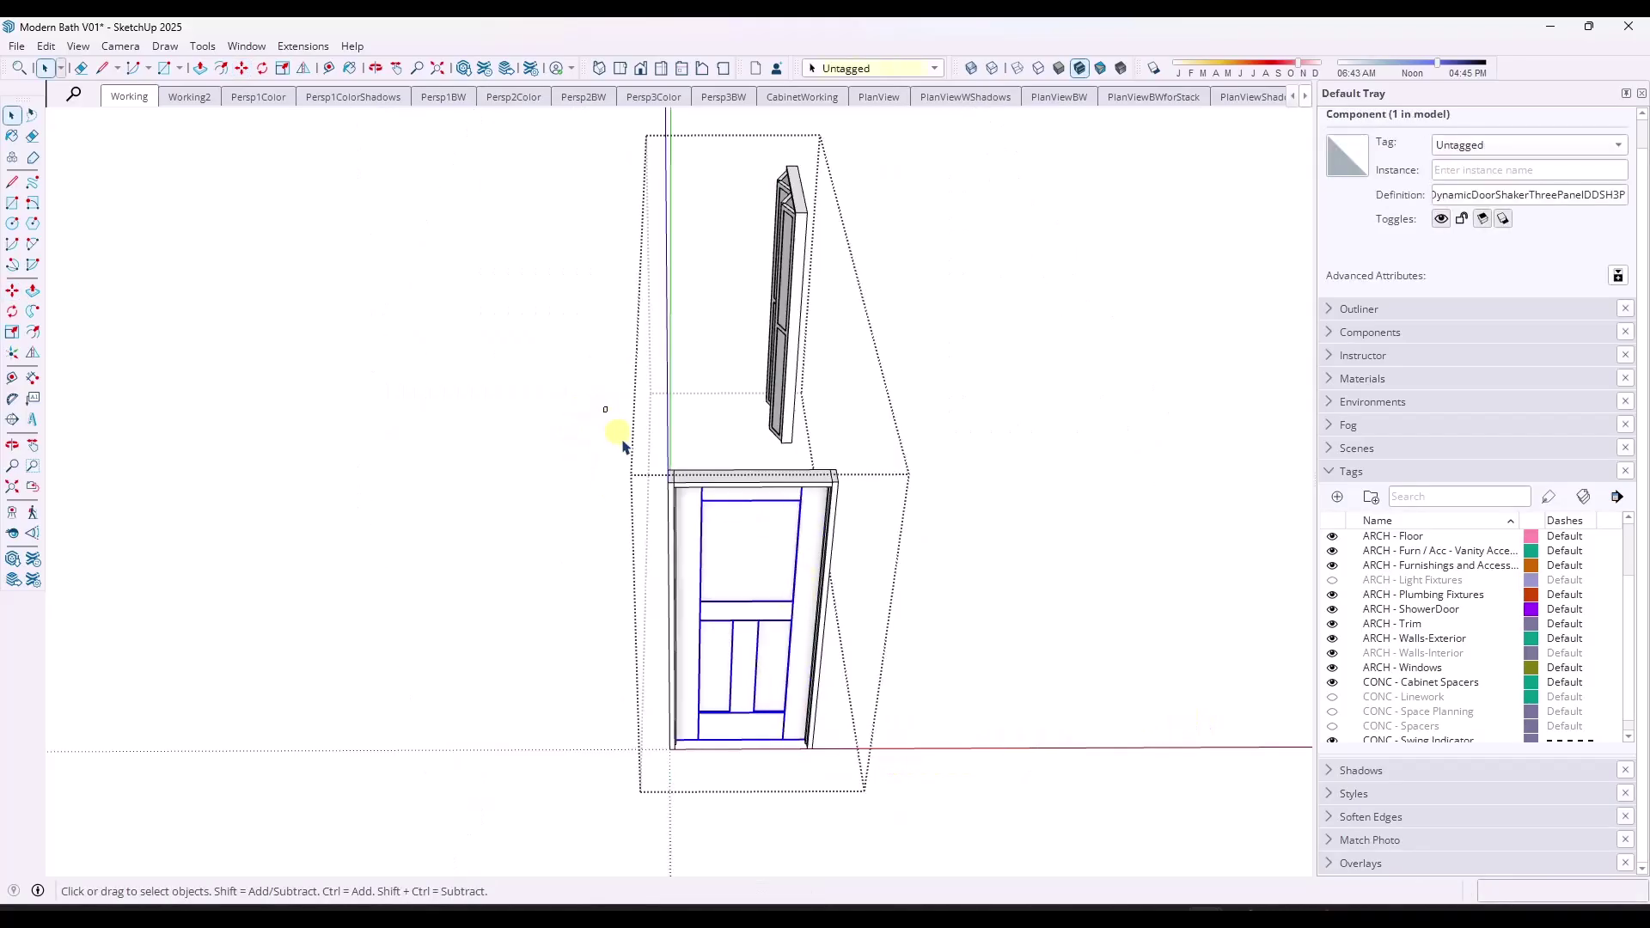
{"action": "left_click_drag", "start_coordinate": [603, 406], "coordinate": [906, 844]}
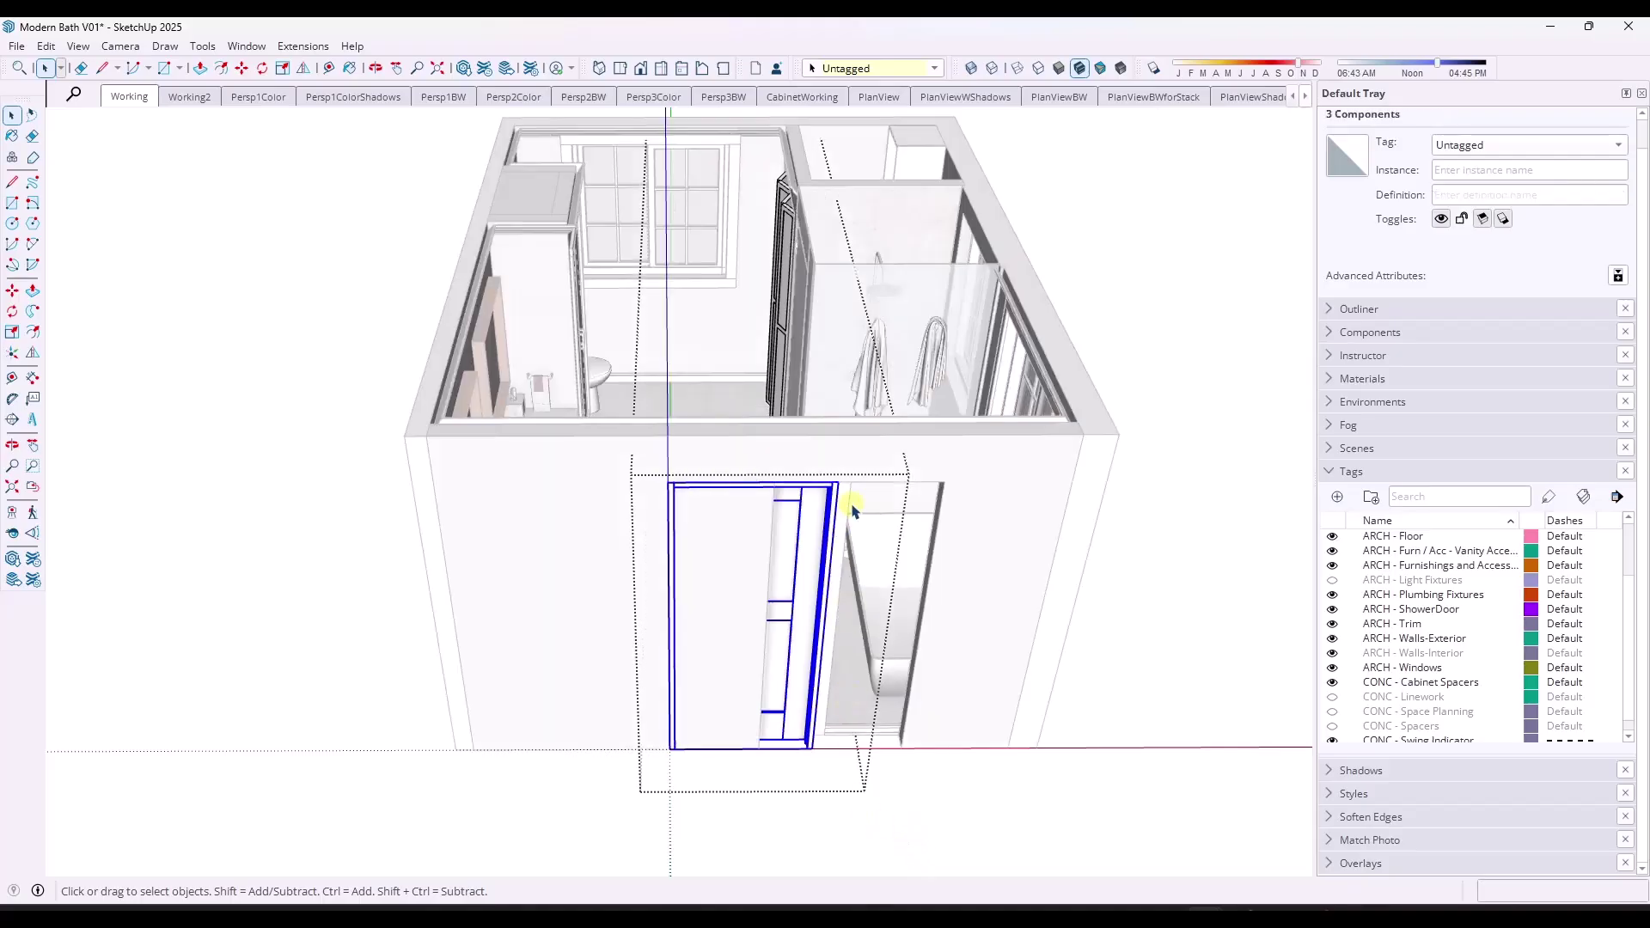
{"action": "key", "text": "m"}
{"action": "left_click", "coordinate": [845, 480]}
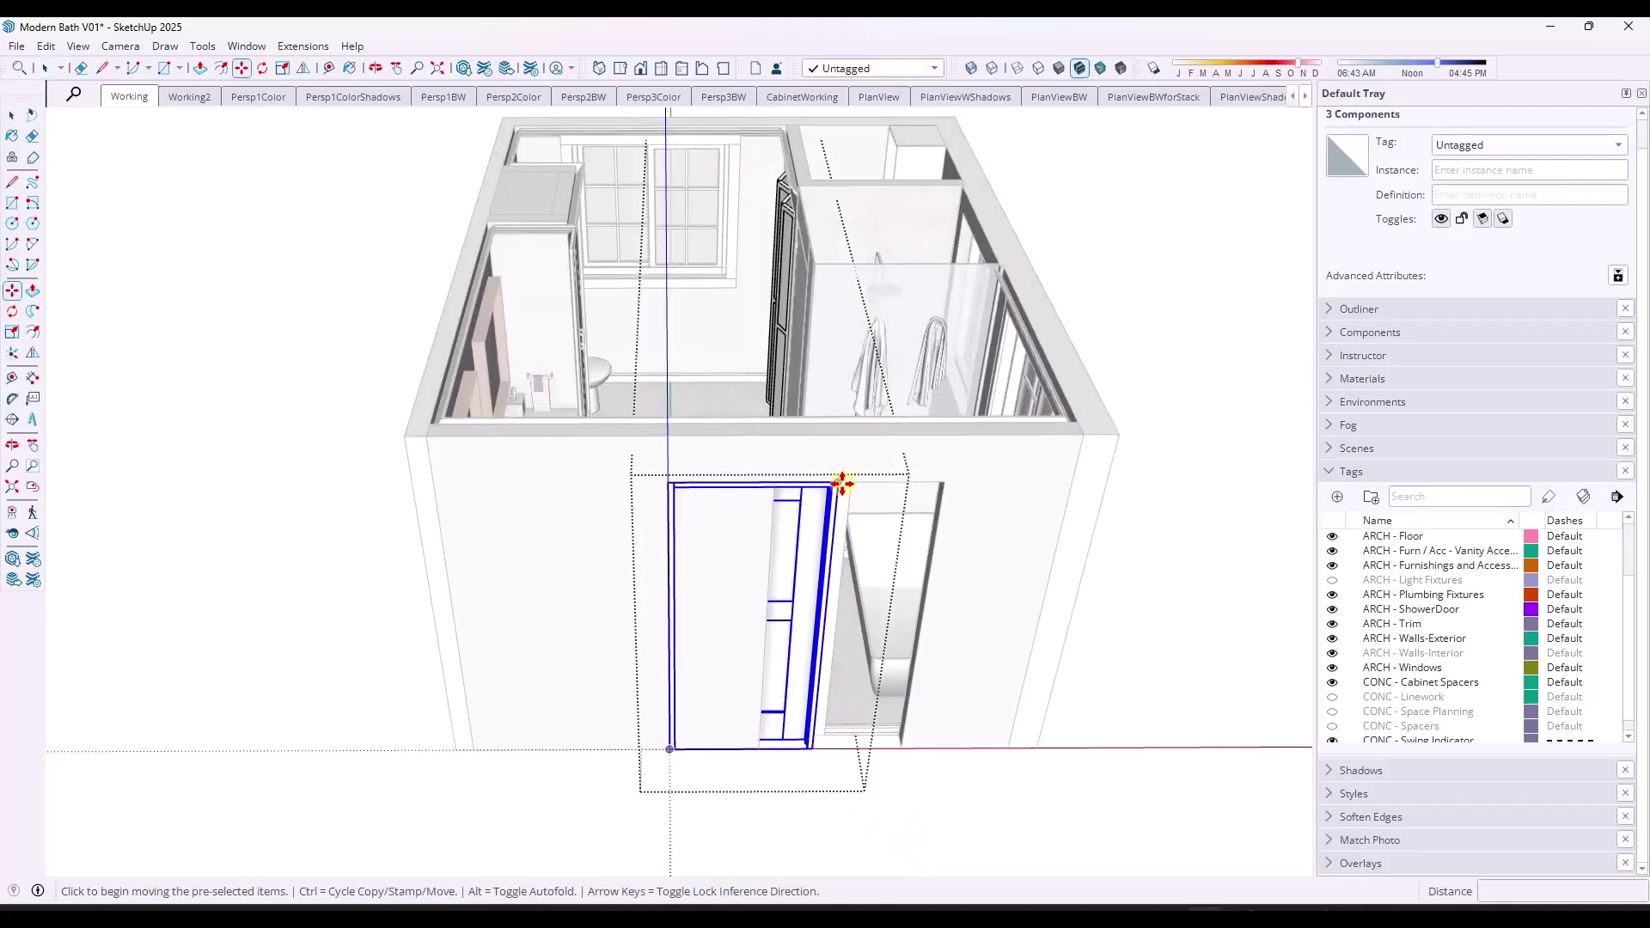
{"action": "left_click", "coordinate": [944, 489]}
{"action": "key", "text": "space"}
{"action": "left_click", "coordinate": [1215, 585]}
{"action": "middle_click_drag", "start_coordinate": [1215, 585], "coordinate": [555, 539]}
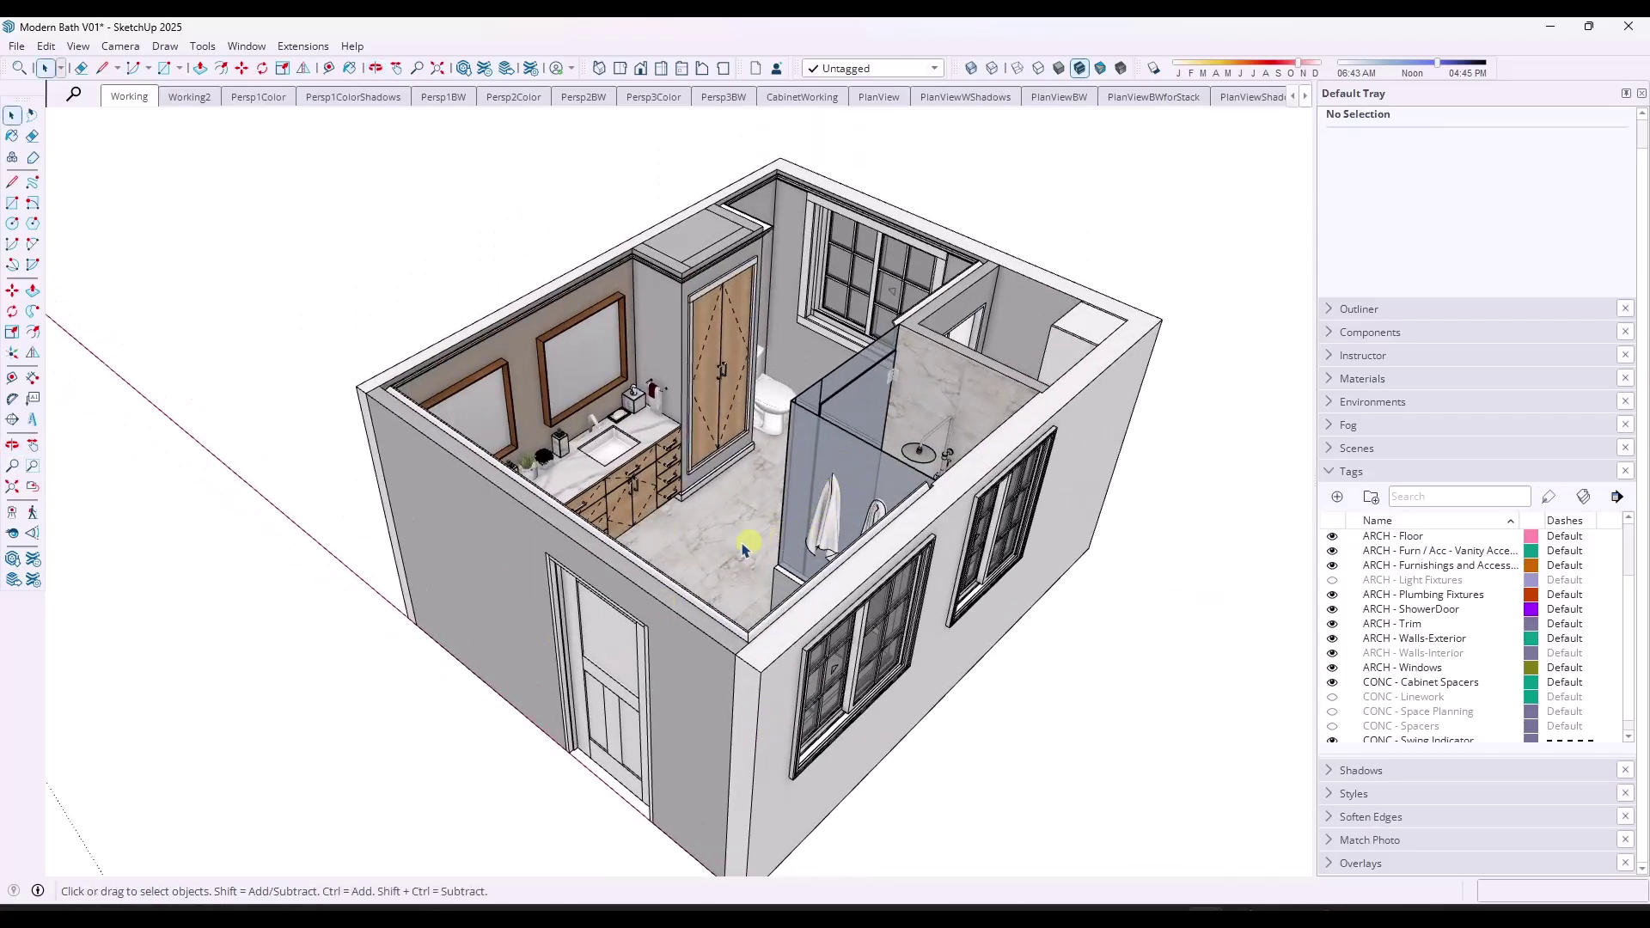
Undo the moves of the entry door and its wall opening
{"action": "key", "text": "ctrl+z"}
{"action": "key", "text": "ctrl+z"}
{"action": "key", "text": "ctrl+z"}
{"action": "key", "text": "ctrl+z"}
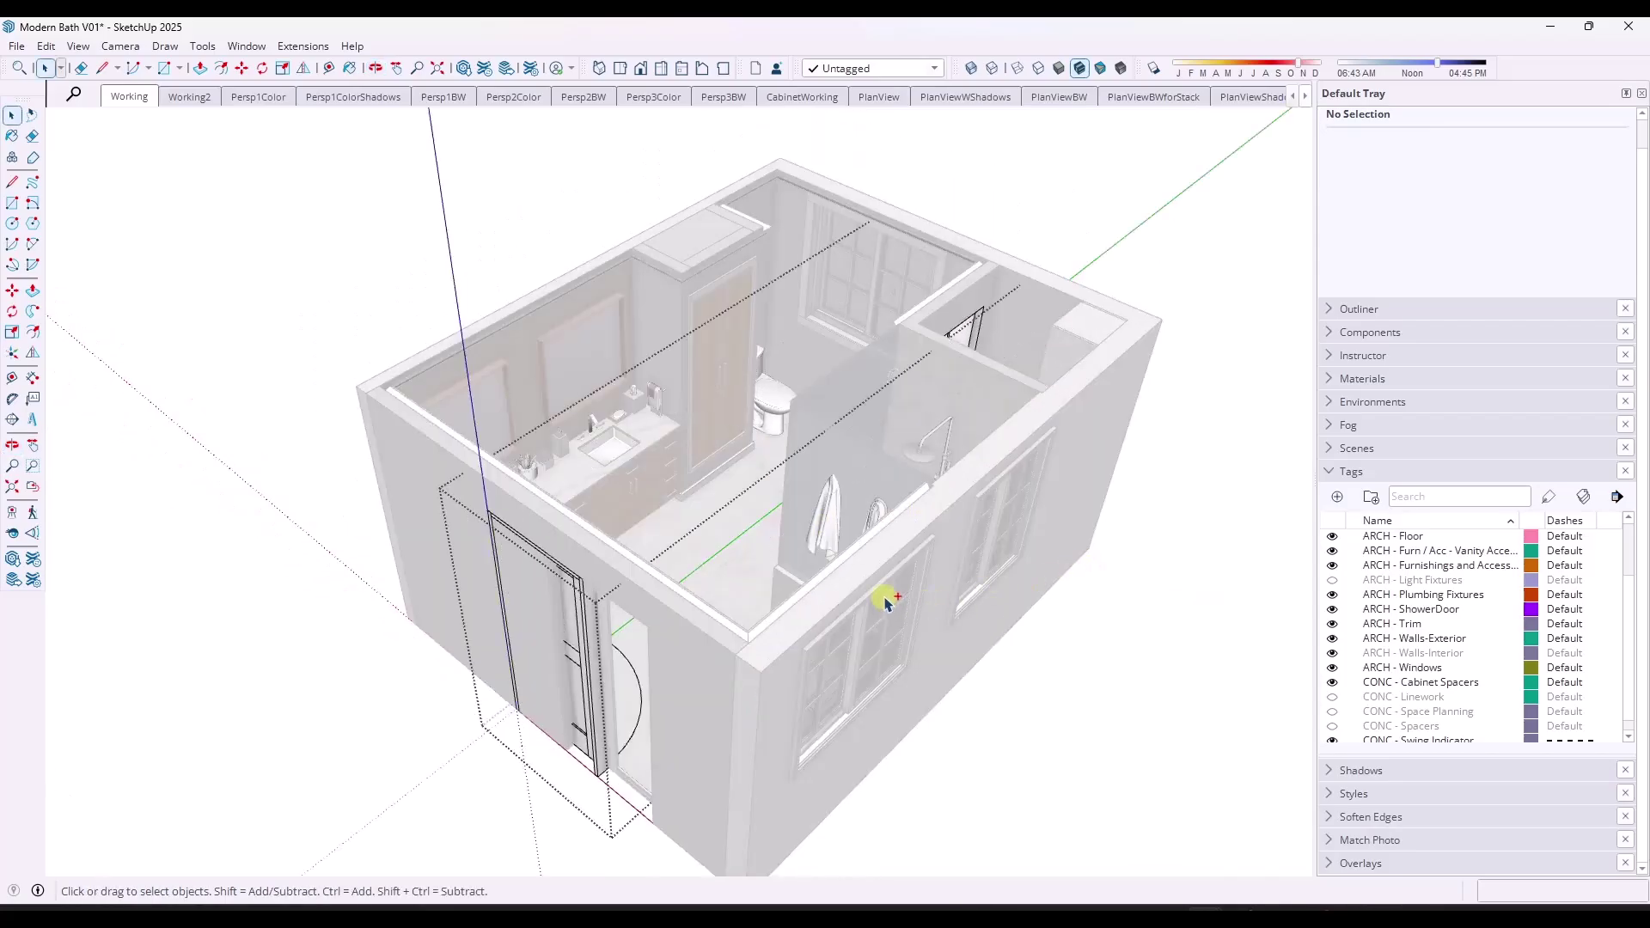
{"action": "key", "text": "ctrl+z"}
{"action": "key", "text": "ctrl+z"}
{"action": "key", "text": "ctrl+z"}
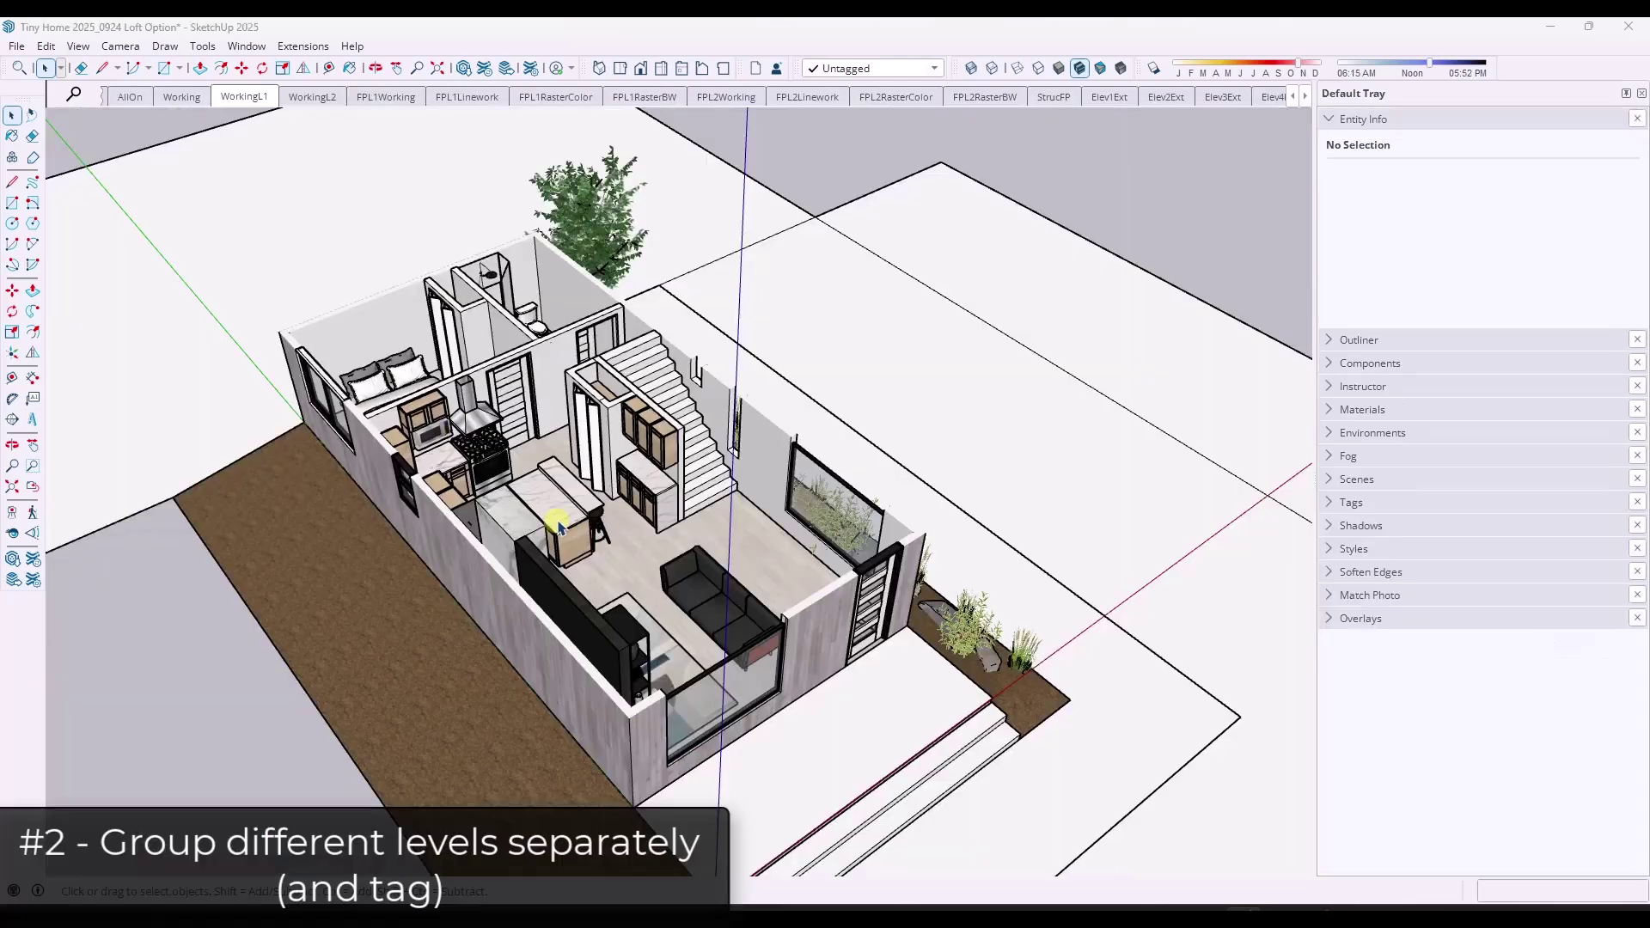
In the Tiny Home Loft Option model, select the Level 1 group to inspect its grouping and tag
{"action": "middle_click_drag", "start_coordinate": [586, 527], "coordinate": [718, 499]}
{"action": "left_click", "coordinate": [737, 605]}
{"action": "scroll", "coordinate": [768, 575], "scroll_direction": "up", "scroll_amount": 4}
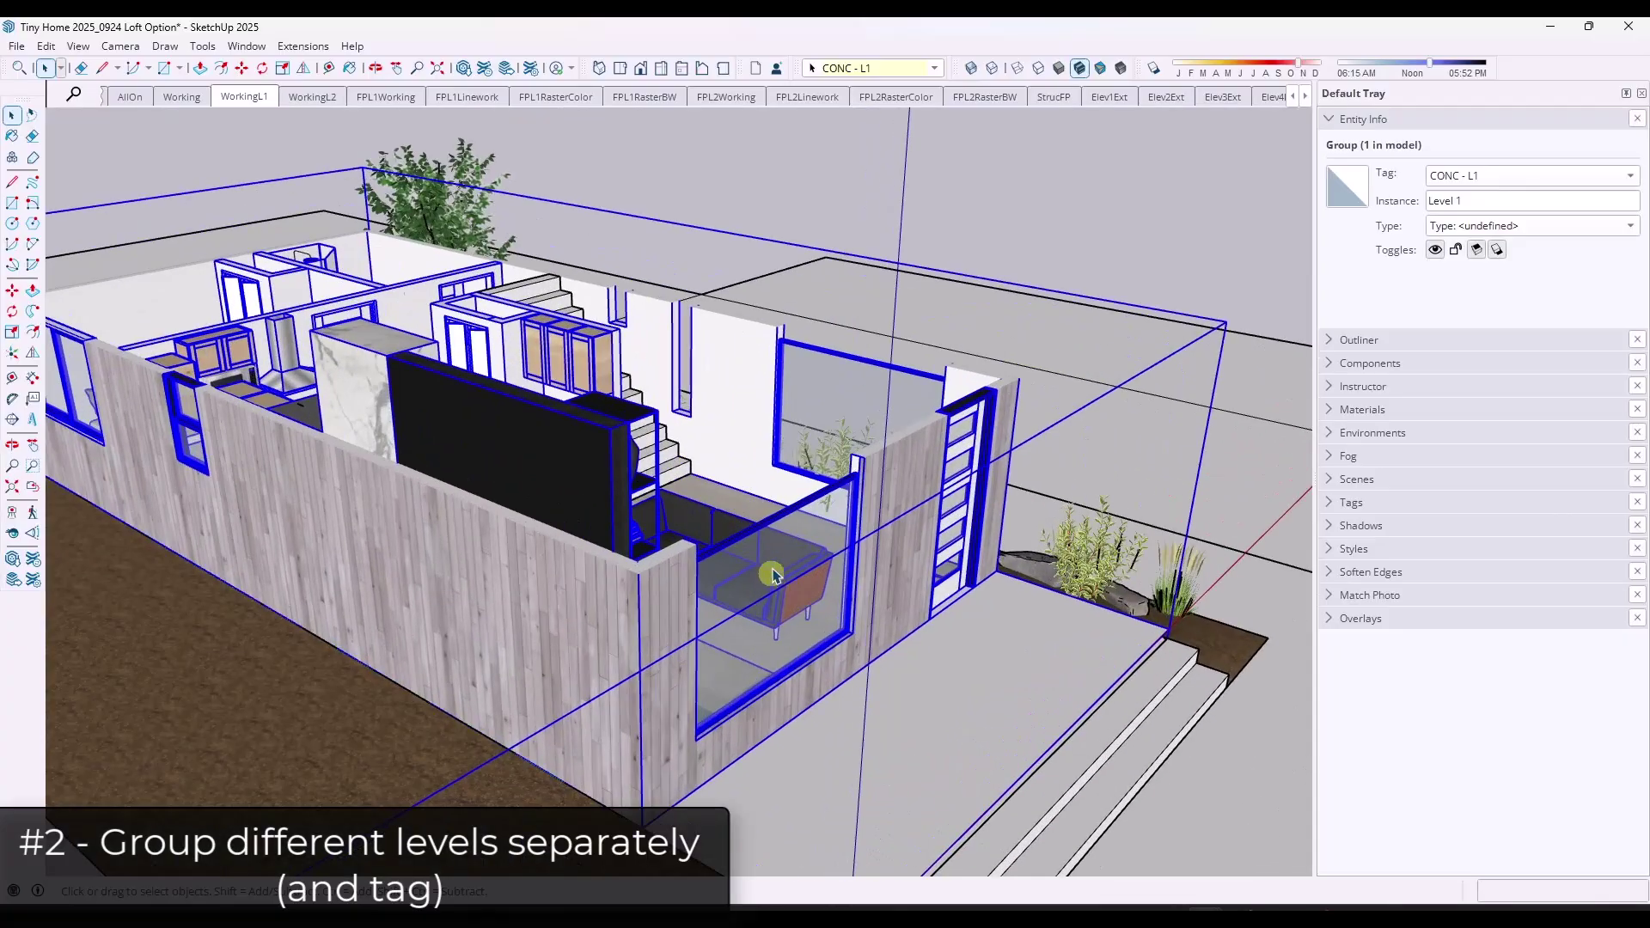
View the second level on its own with the WorkingL2 scene and return to the first-level WorkingL1 scene
{"action": "middle_click_drag", "start_coordinate": [768, 575], "coordinate": [415, 544]}
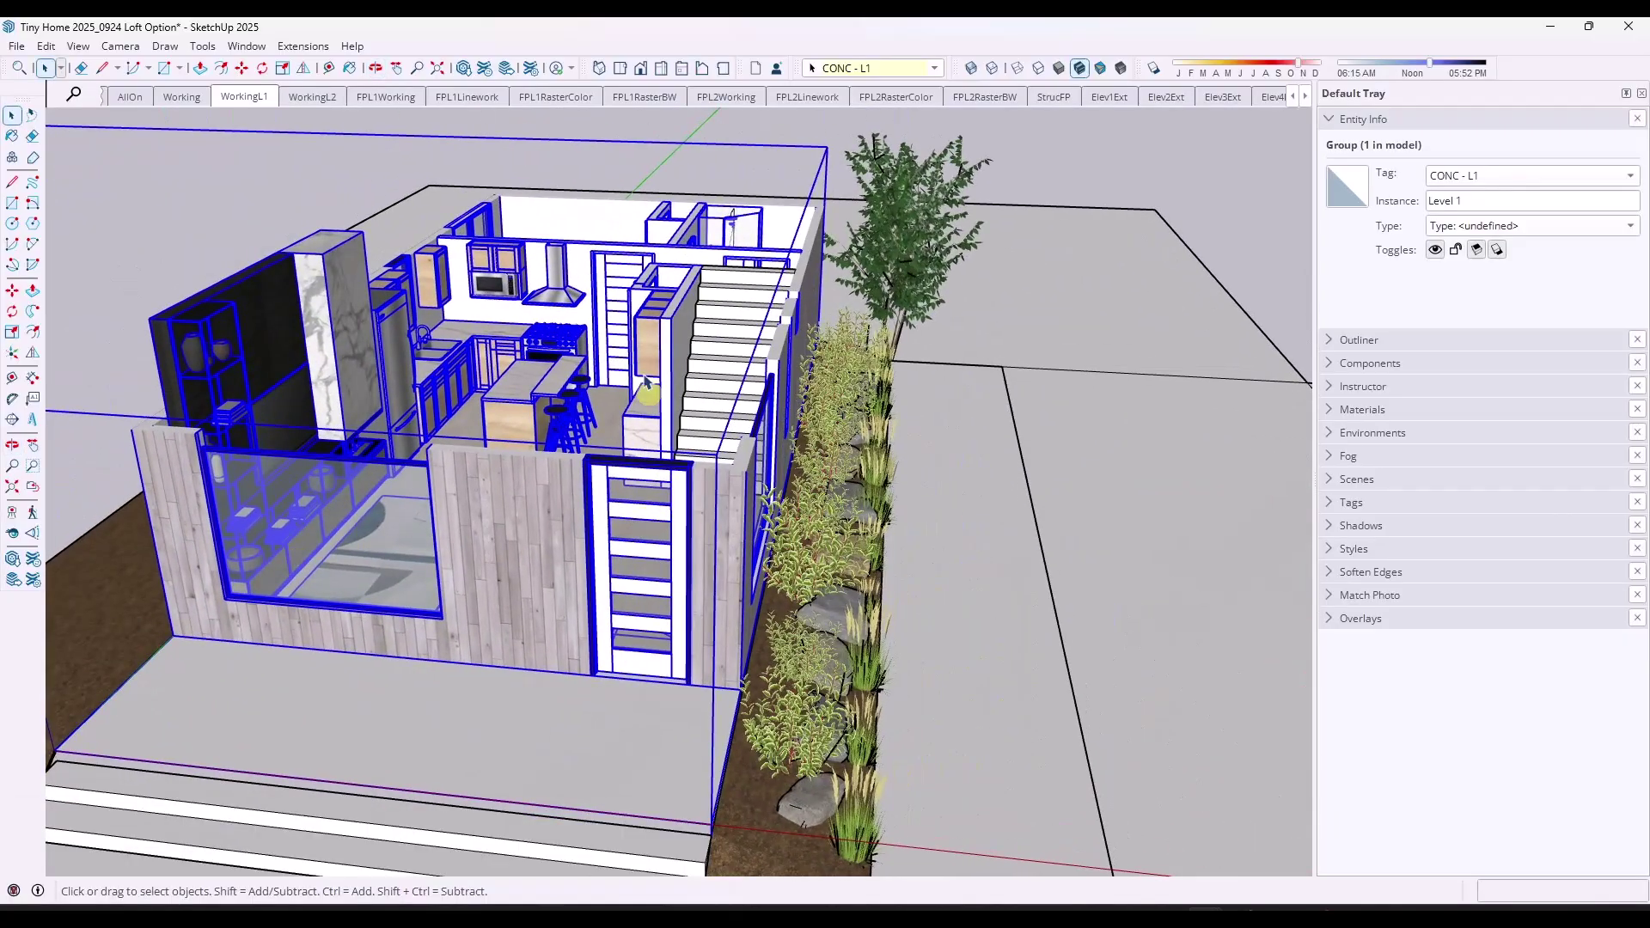
{"action": "left_click", "coordinate": [311, 98]}
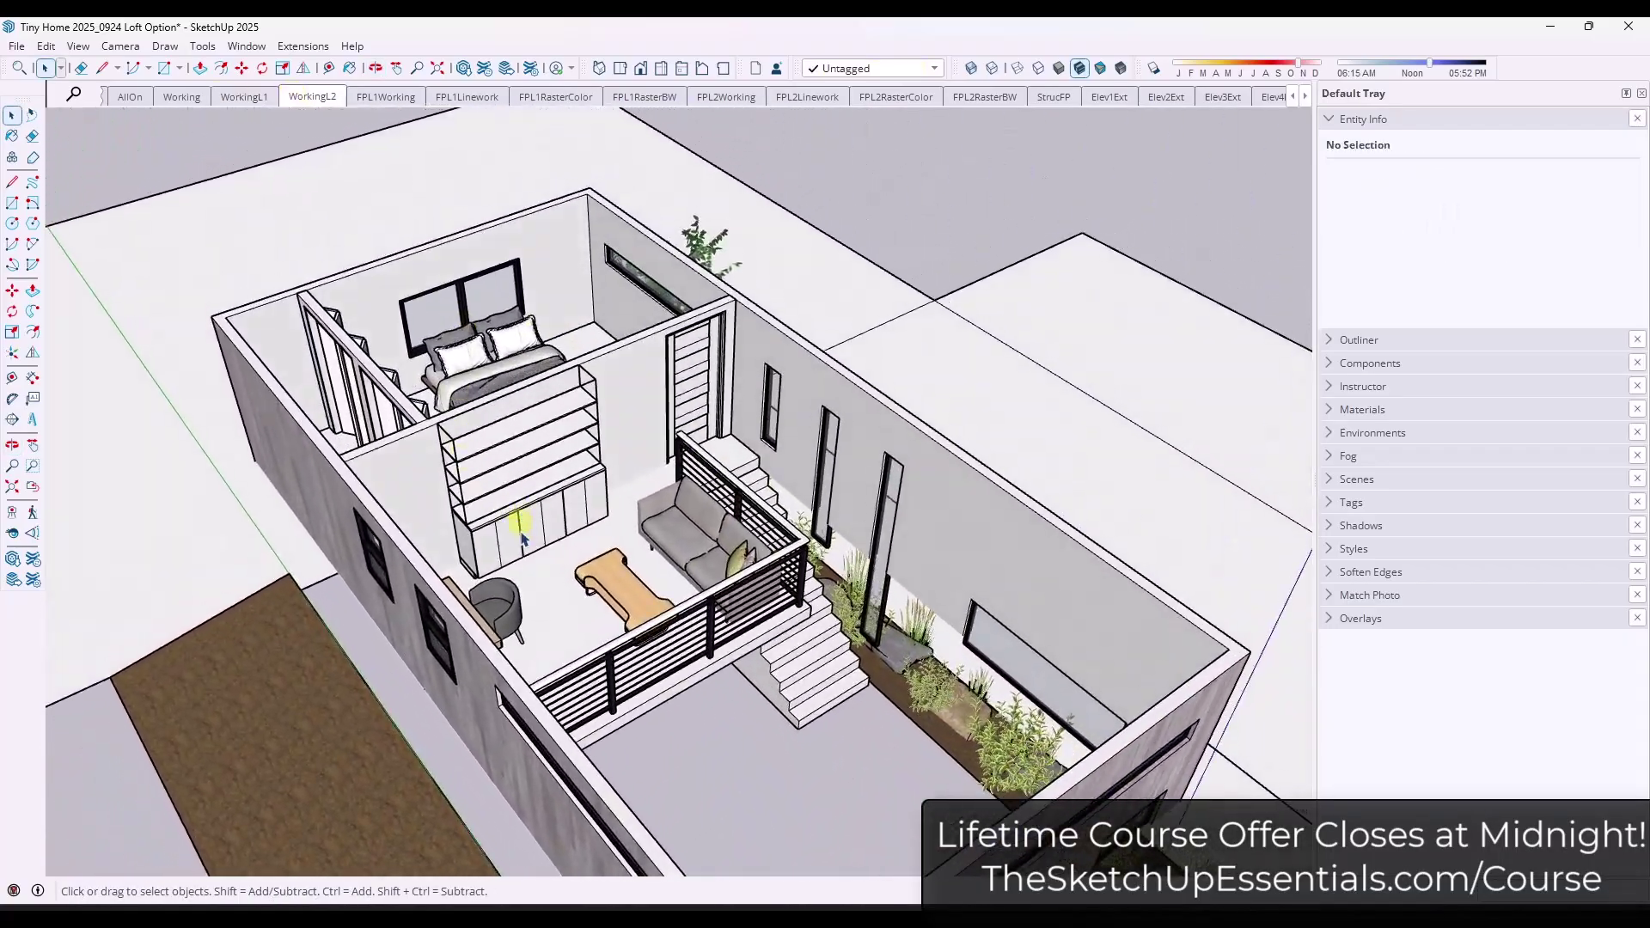
{"action": "middle_click_drag", "start_coordinate": [630, 428], "coordinate": [677, 619]}
{"action": "left_click", "coordinate": [244, 97]}
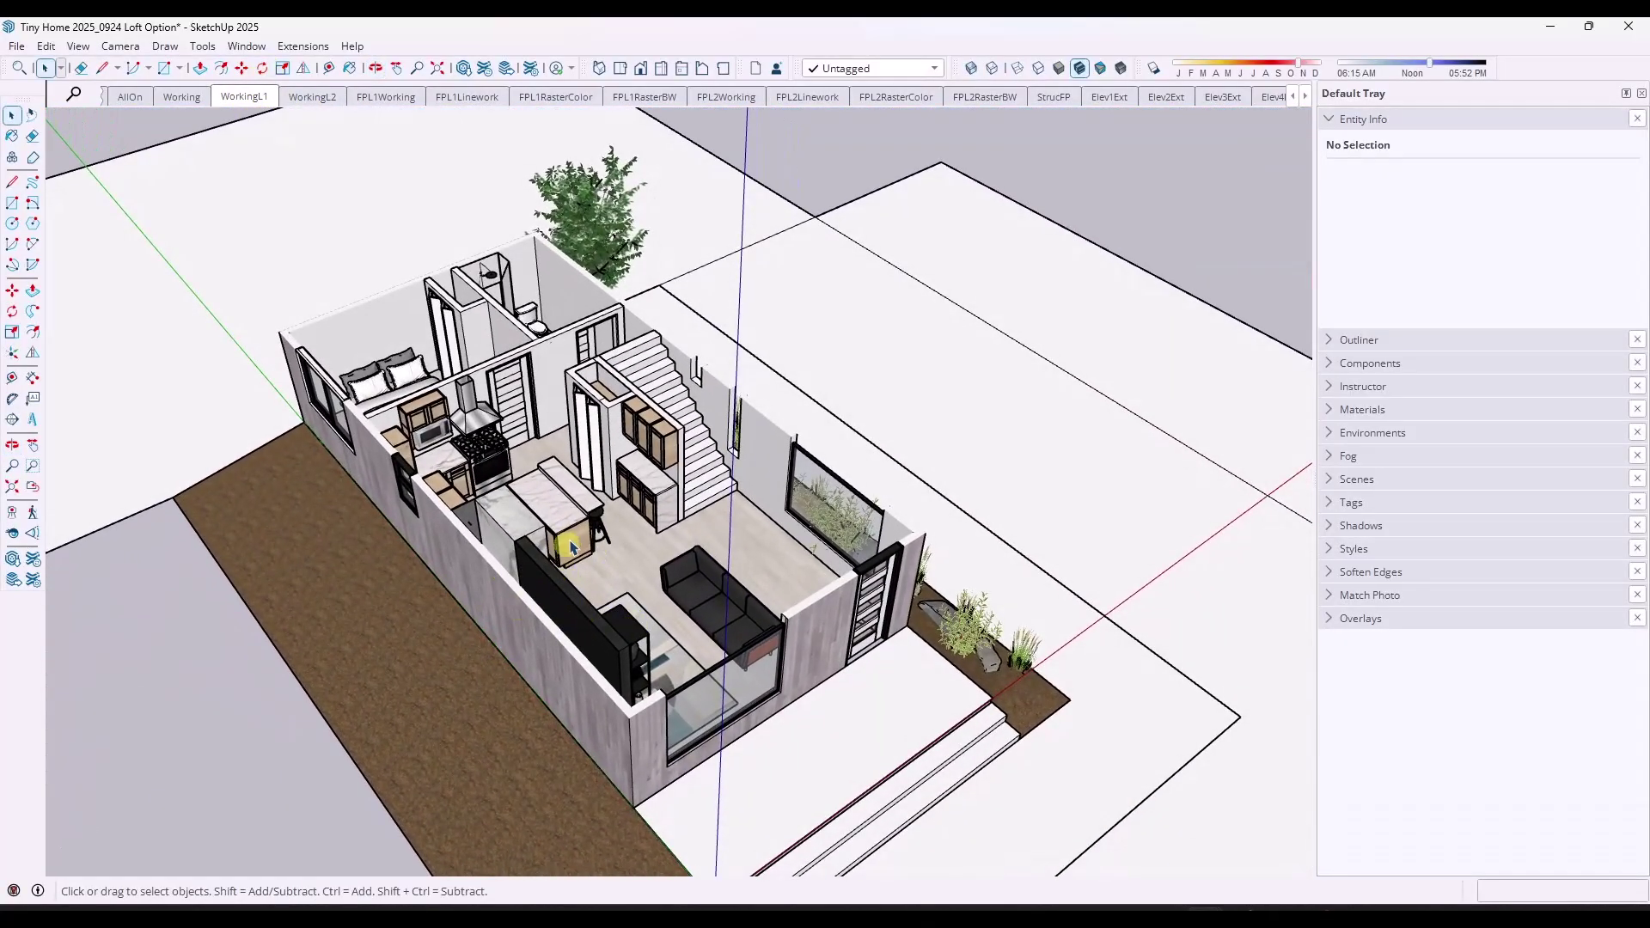
{"action": "scroll", "coordinate": [567, 498], "scroll_direction": "up", "scroll_amount": 3}
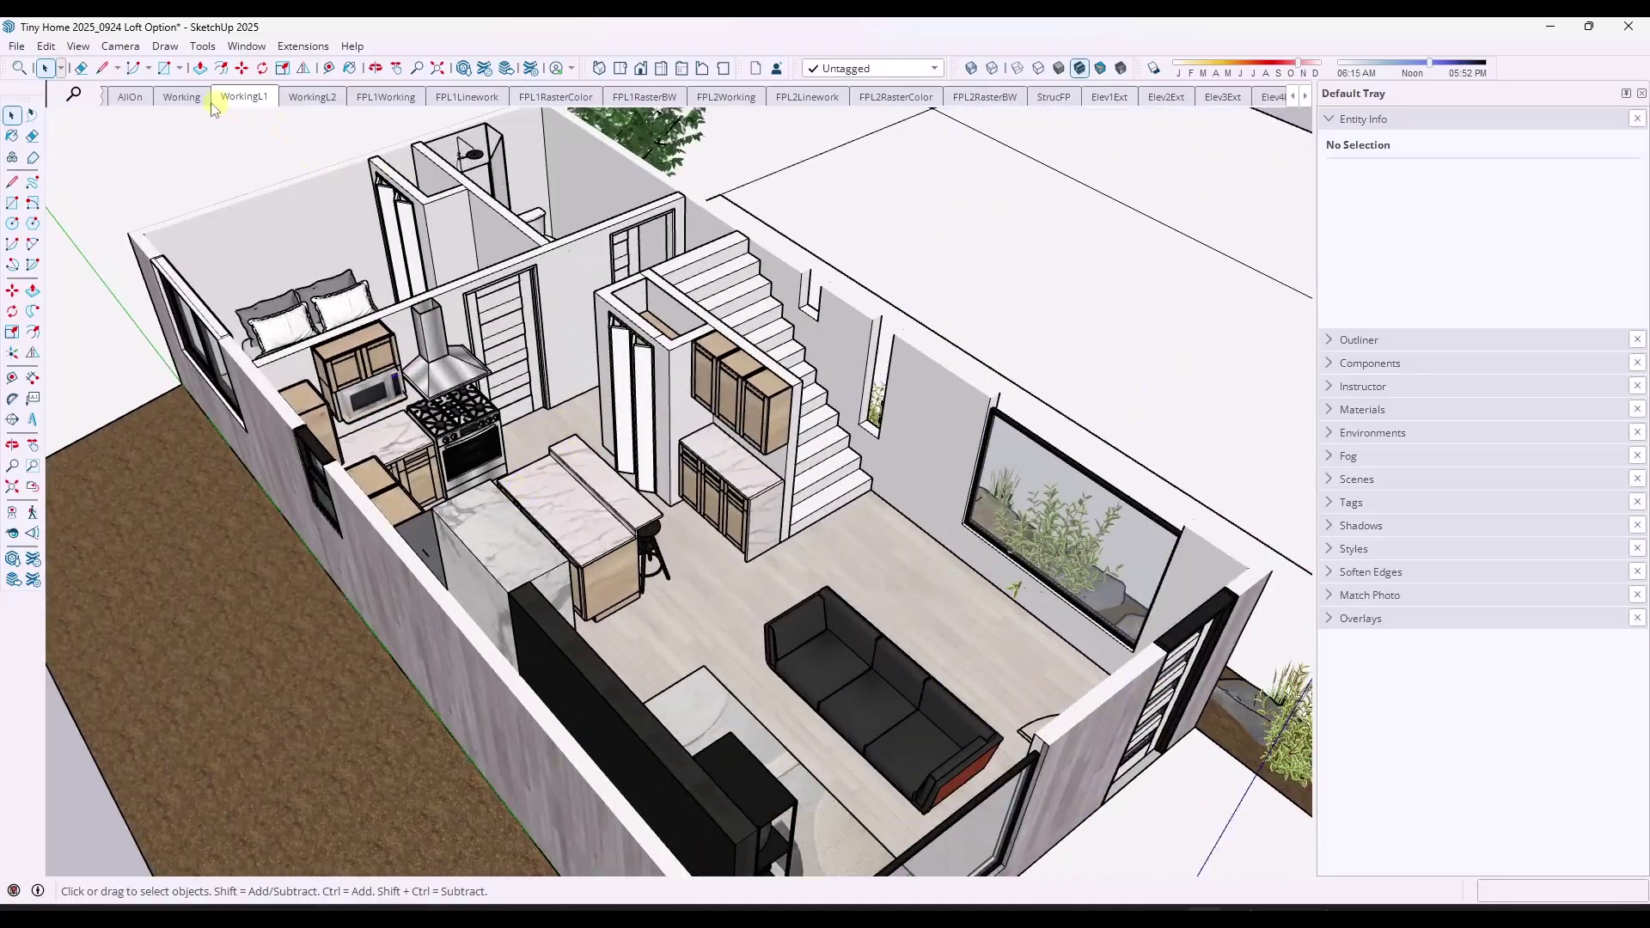
Switch to the Working scene showing both levels and select the Level 1 group at the kitchen island
{"action": "left_click", "coordinate": [183, 97]}
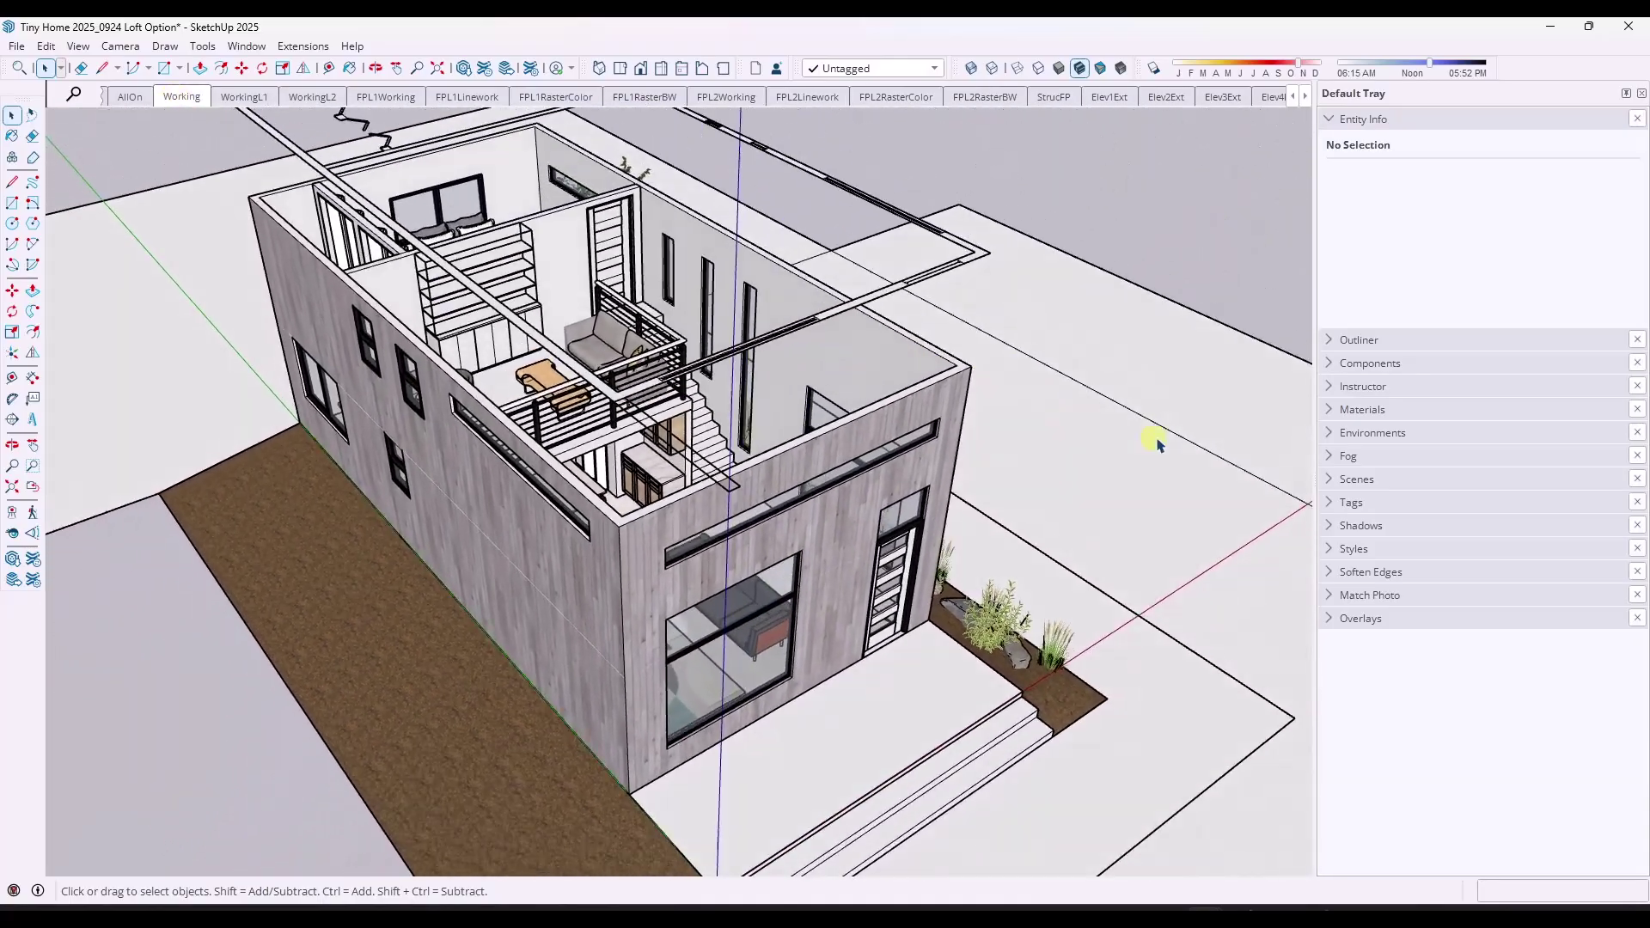
{"action": "middle_click_drag", "start_coordinate": [1149, 449], "coordinate": [570, 504]}
{"action": "scroll", "coordinate": [664, 408], "scroll_direction": "up", "scroll_amount": 10}
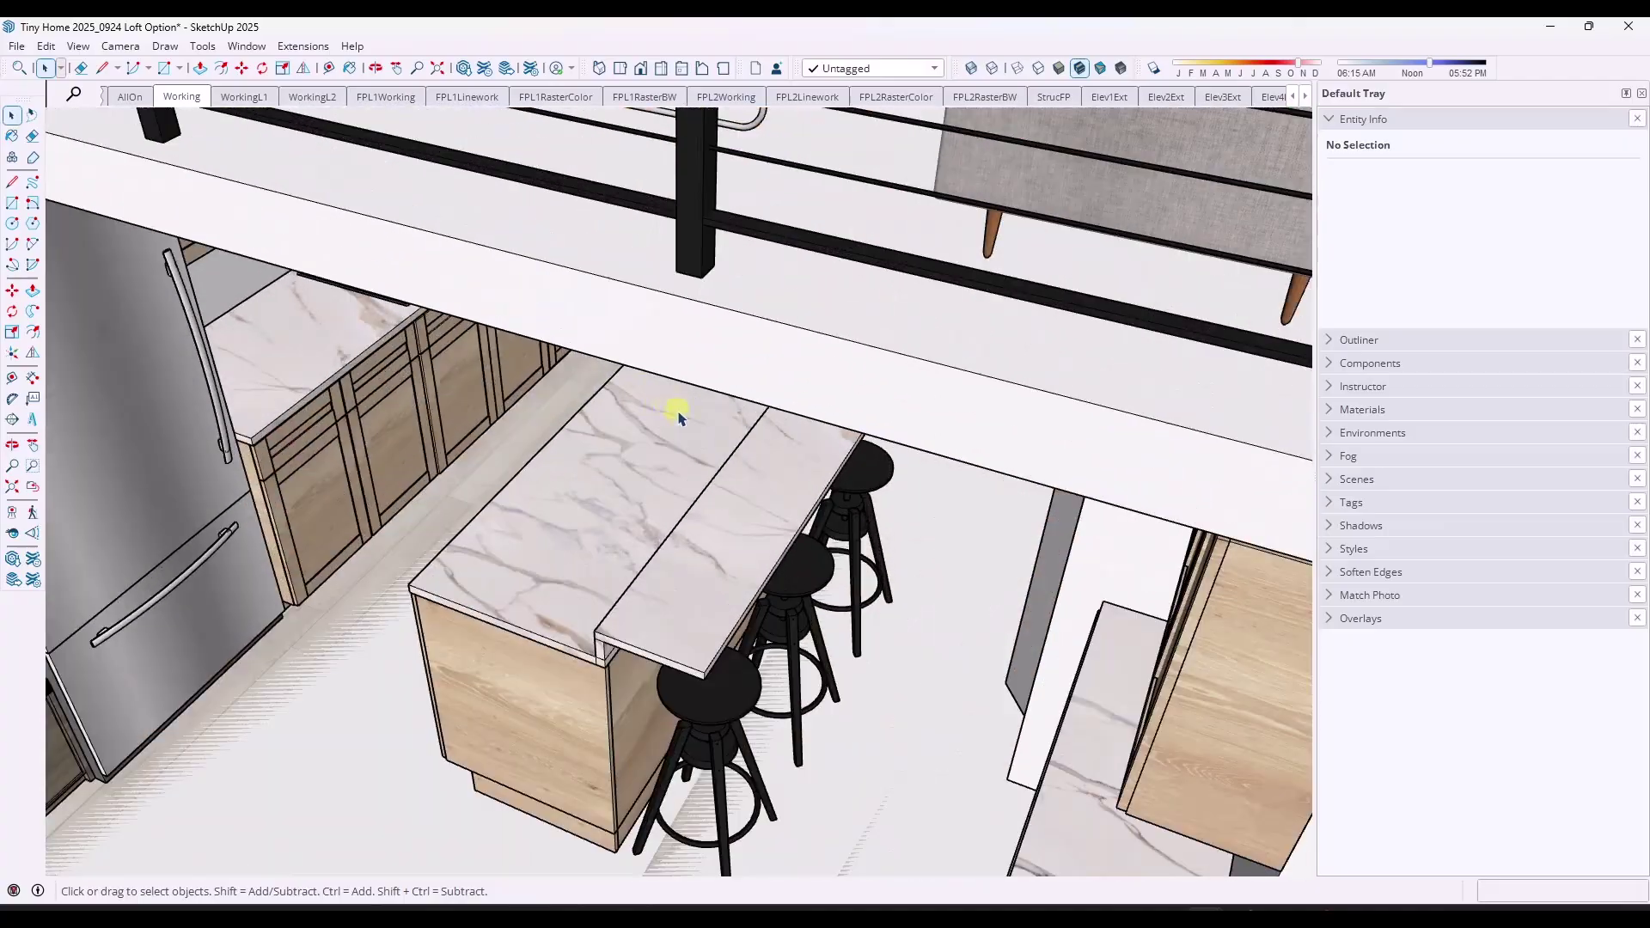
{"action": "middle_click_drag", "start_coordinate": [679, 418], "coordinate": [504, 335]}
{"action": "left_click", "coordinate": [478, 400]}
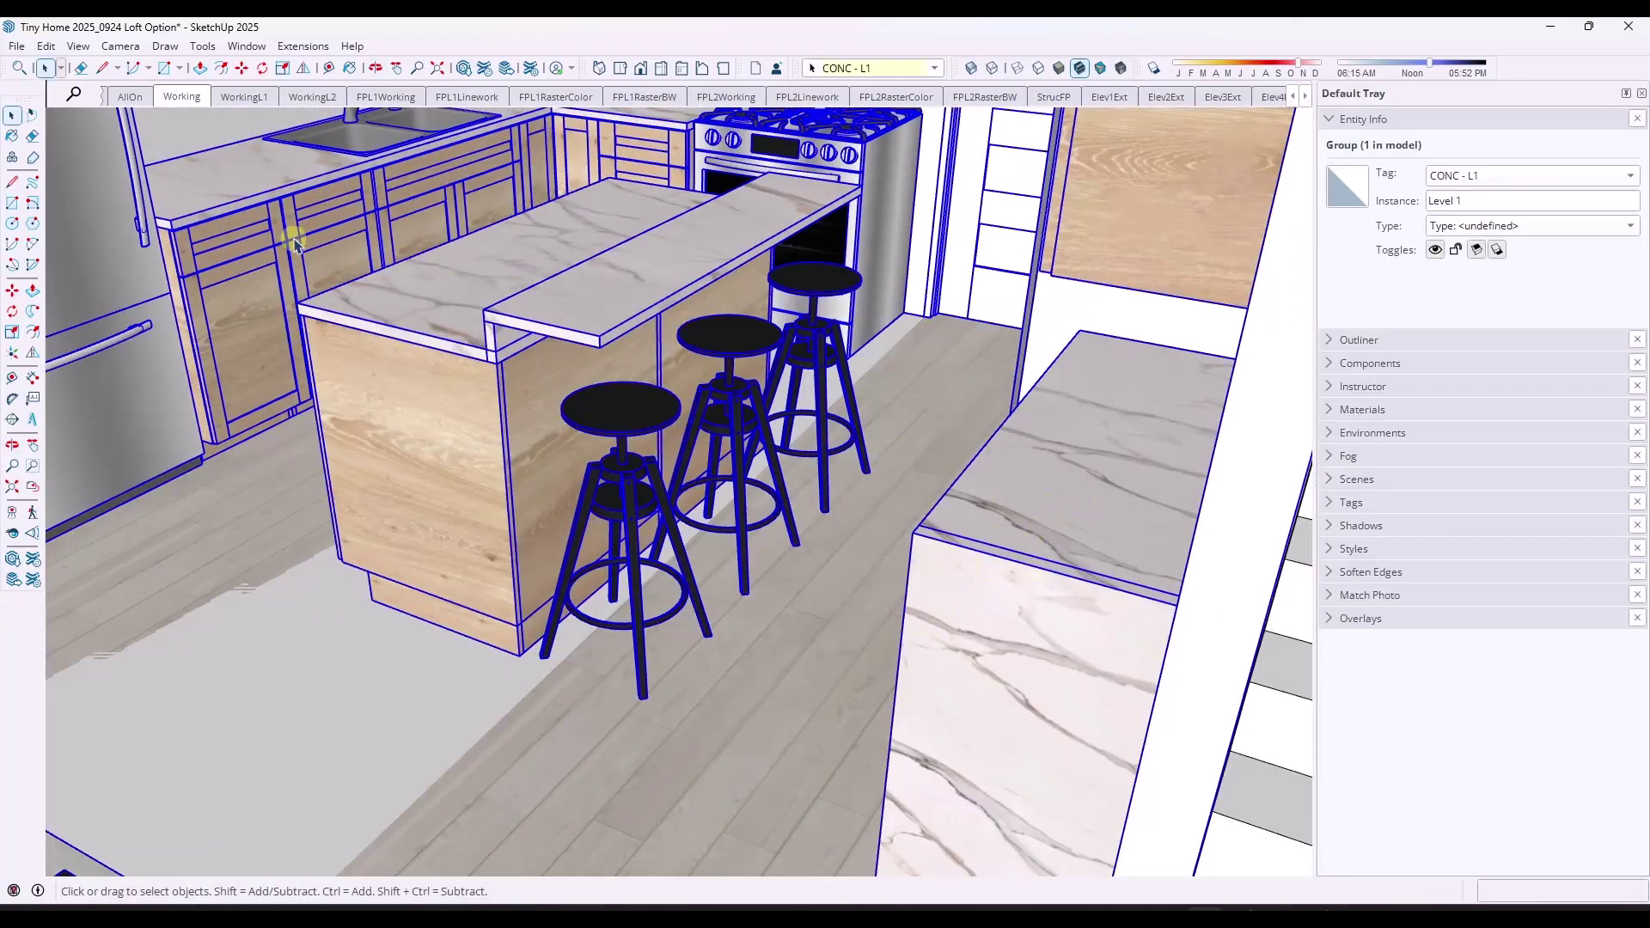
Inspect the Level 1 and Level 2 groups in the Outliner, expanding and collapsing each one's contents
{"action": "left_click", "coordinate": [1332, 342]}
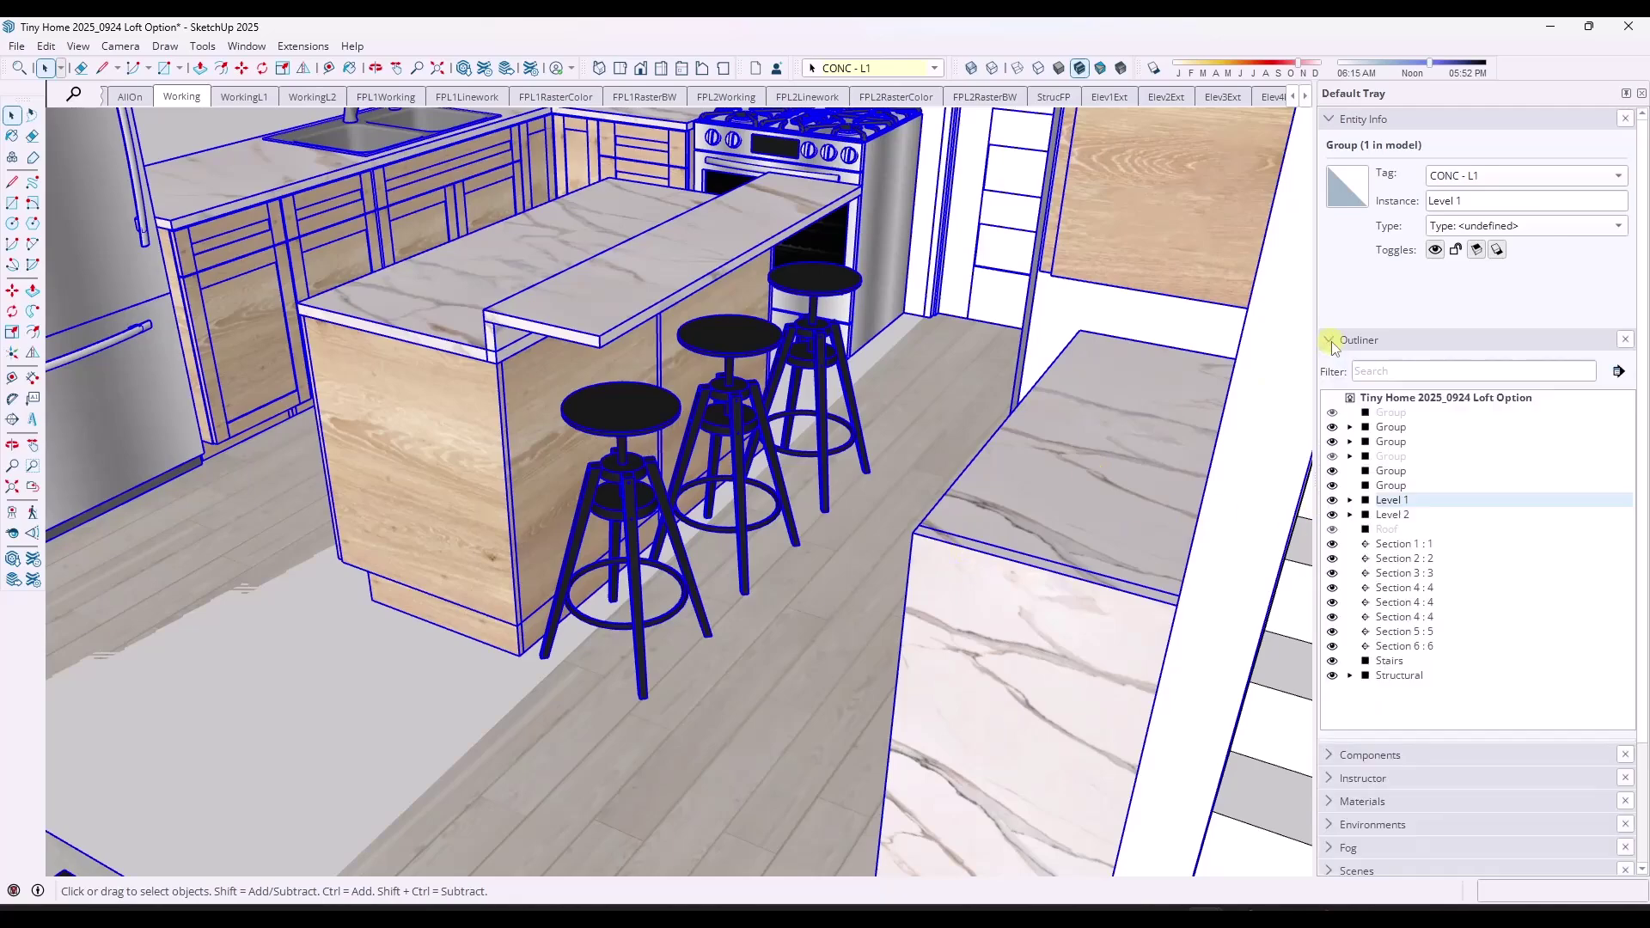
{"action": "left_click", "coordinate": [1349, 501]}
{"action": "left_click", "coordinate": [1349, 501]}
{"action": "left_click", "coordinate": [1350, 515]}
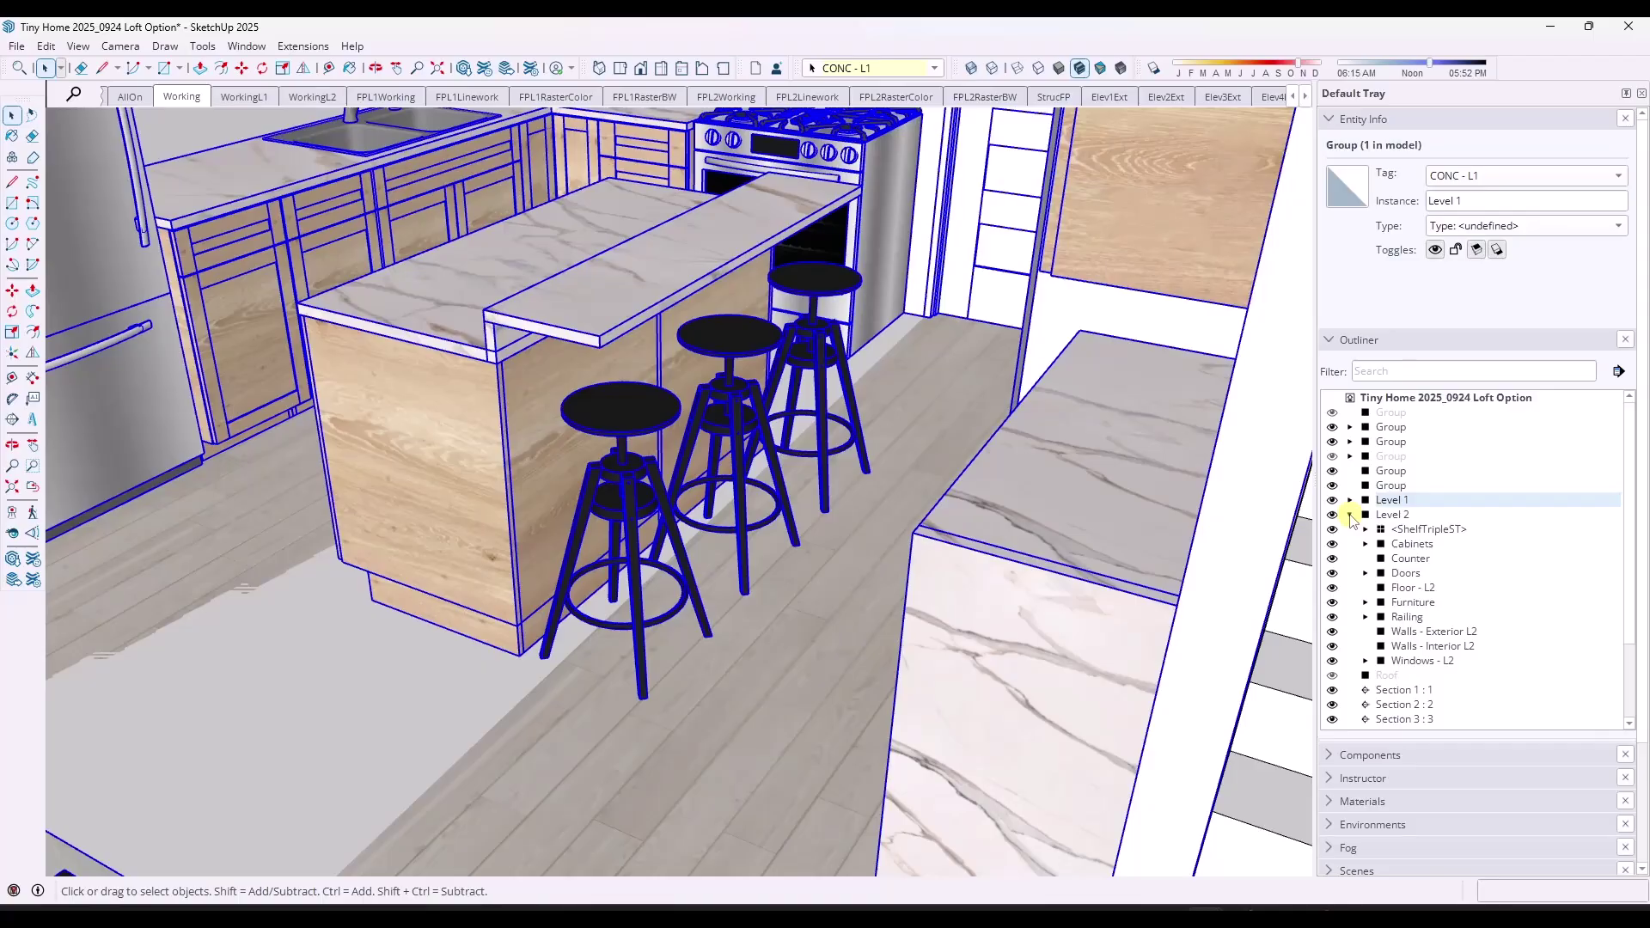
{"action": "left_click", "coordinate": [1350, 515]}
Close the Outliner, open the tag list and hide the CONC - Linework L2 tag
{"action": "scroll", "coordinate": [1057, 554], "scroll_direction": "down", "scroll_amount": 15}
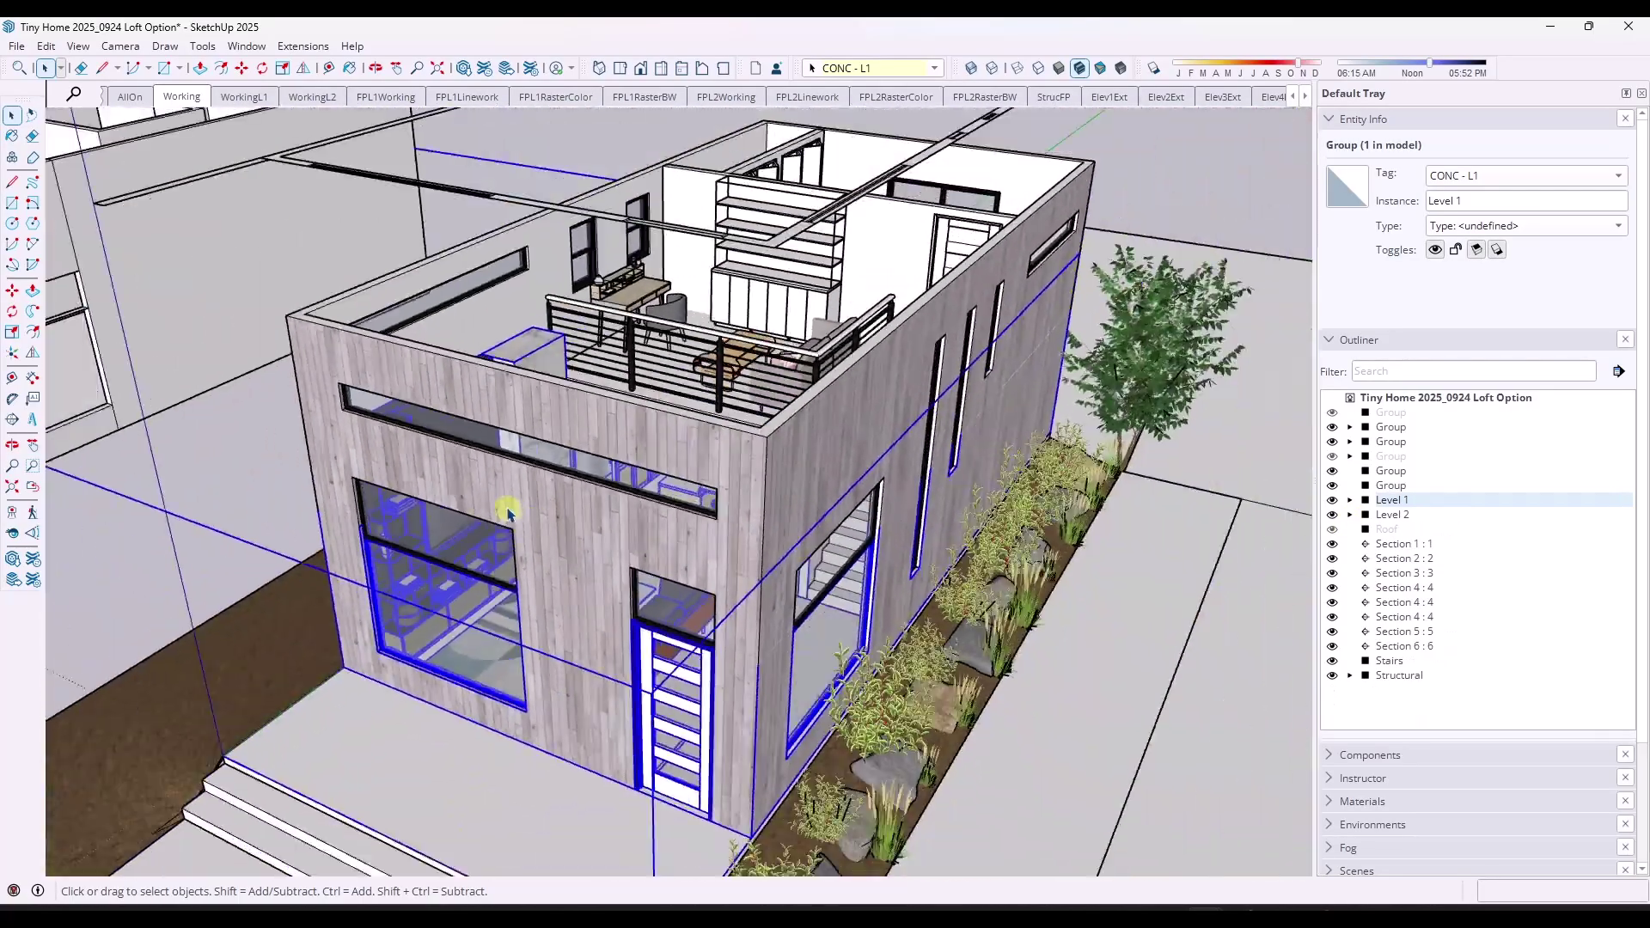
{"action": "middle_click_drag", "start_coordinate": [507, 511], "coordinate": [1031, 395]}
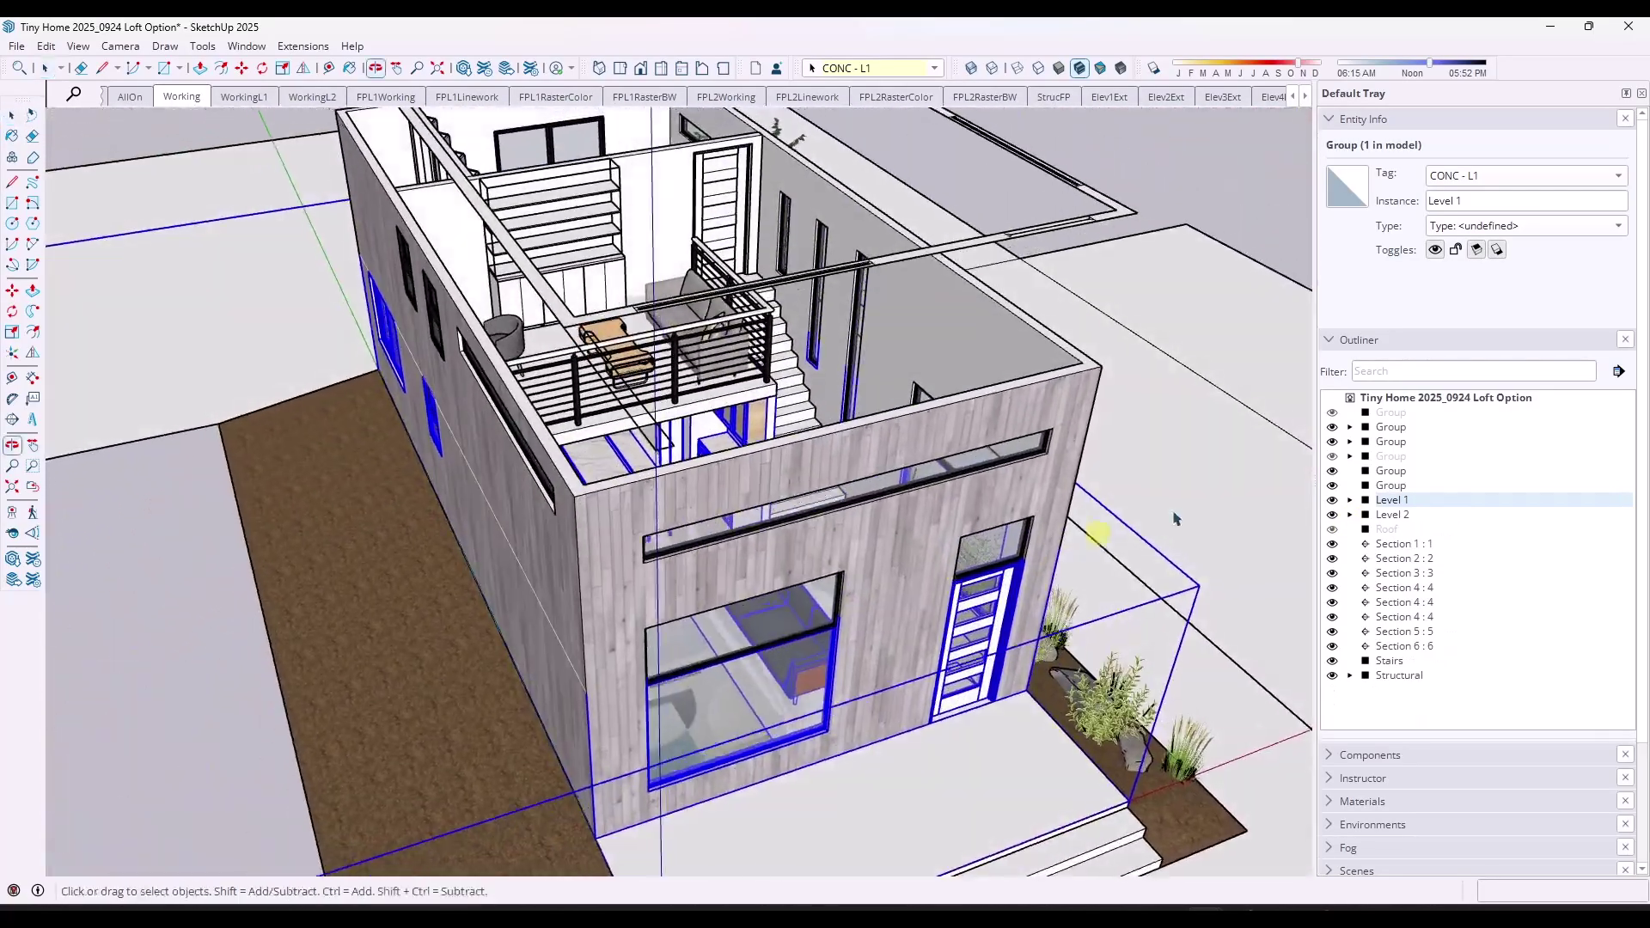
{"action": "left_click", "coordinate": [1330, 342]}
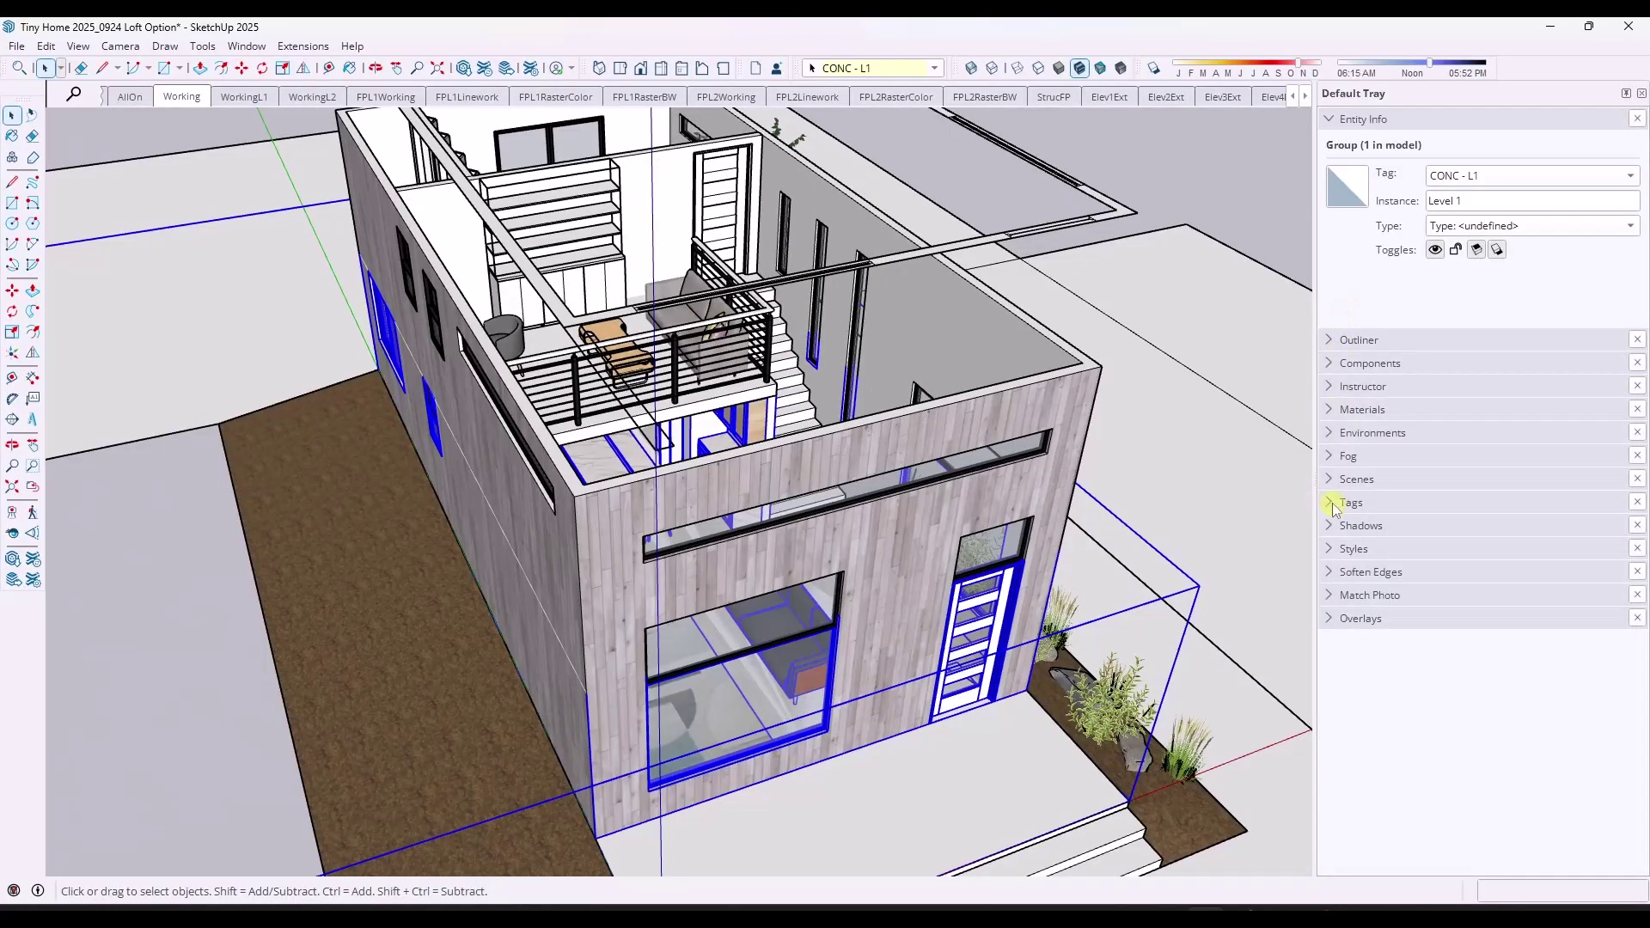
{"action": "left_click", "coordinate": [1332, 504]}
{"action": "scroll", "coordinate": [1434, 701], "scroll_direction": "down", "scroll_amount": 1}
{"action": "scroll", "coordinate": [1419, 681], "scroll_direction": "down", "scroll_amount": 2}
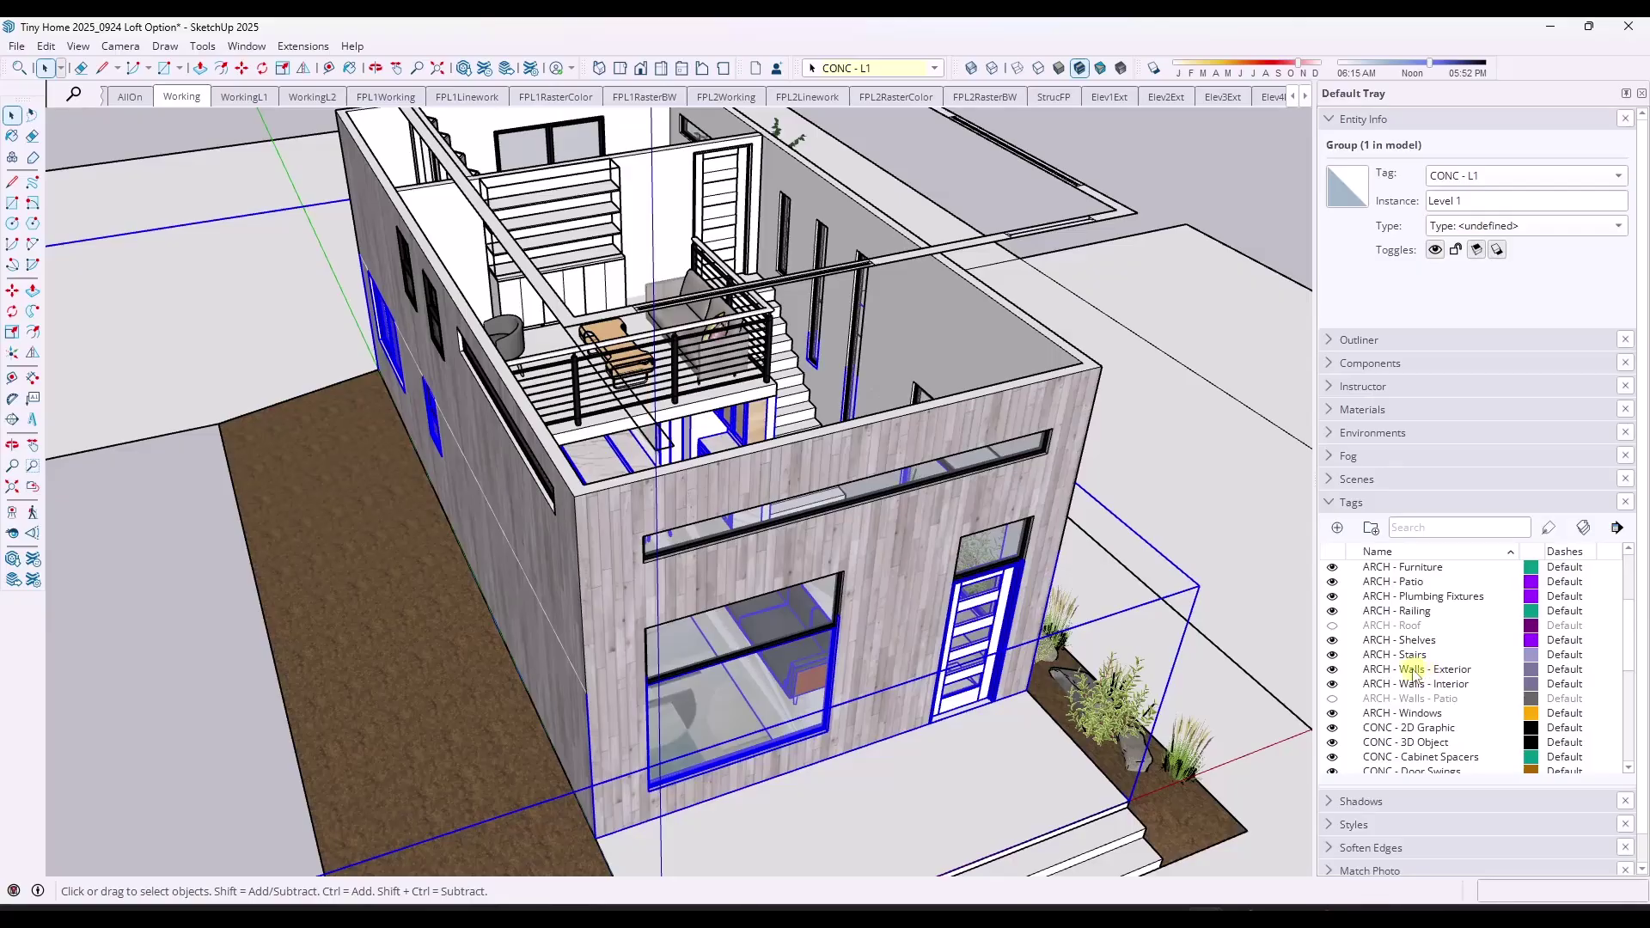
{"action": "scroll", "coordinate": [1412, 672], "scroll_direction": "down", "scroll_amount": 2}
{"action": "left_click", "coordinate": [1334, 742]}
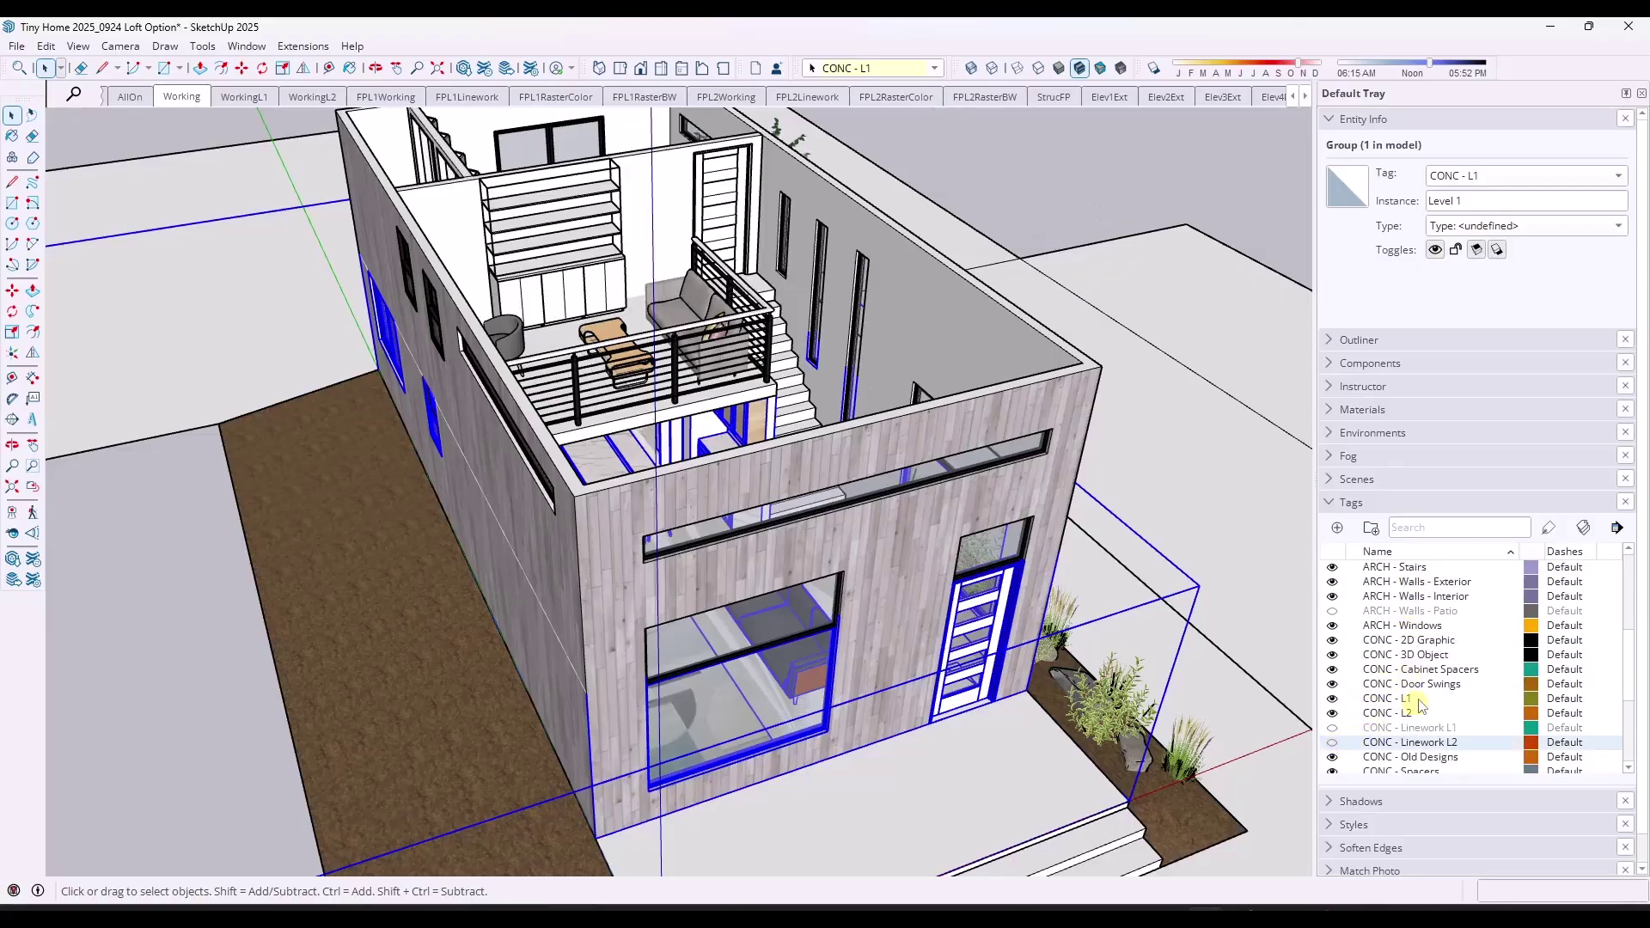
Switch the visibility of the ARCH - Floor - L2 tag off and back on
{"action": "scroll", "coordinate": [1427, 684], "scroll_direction": "up", "scroll_amount": 4}
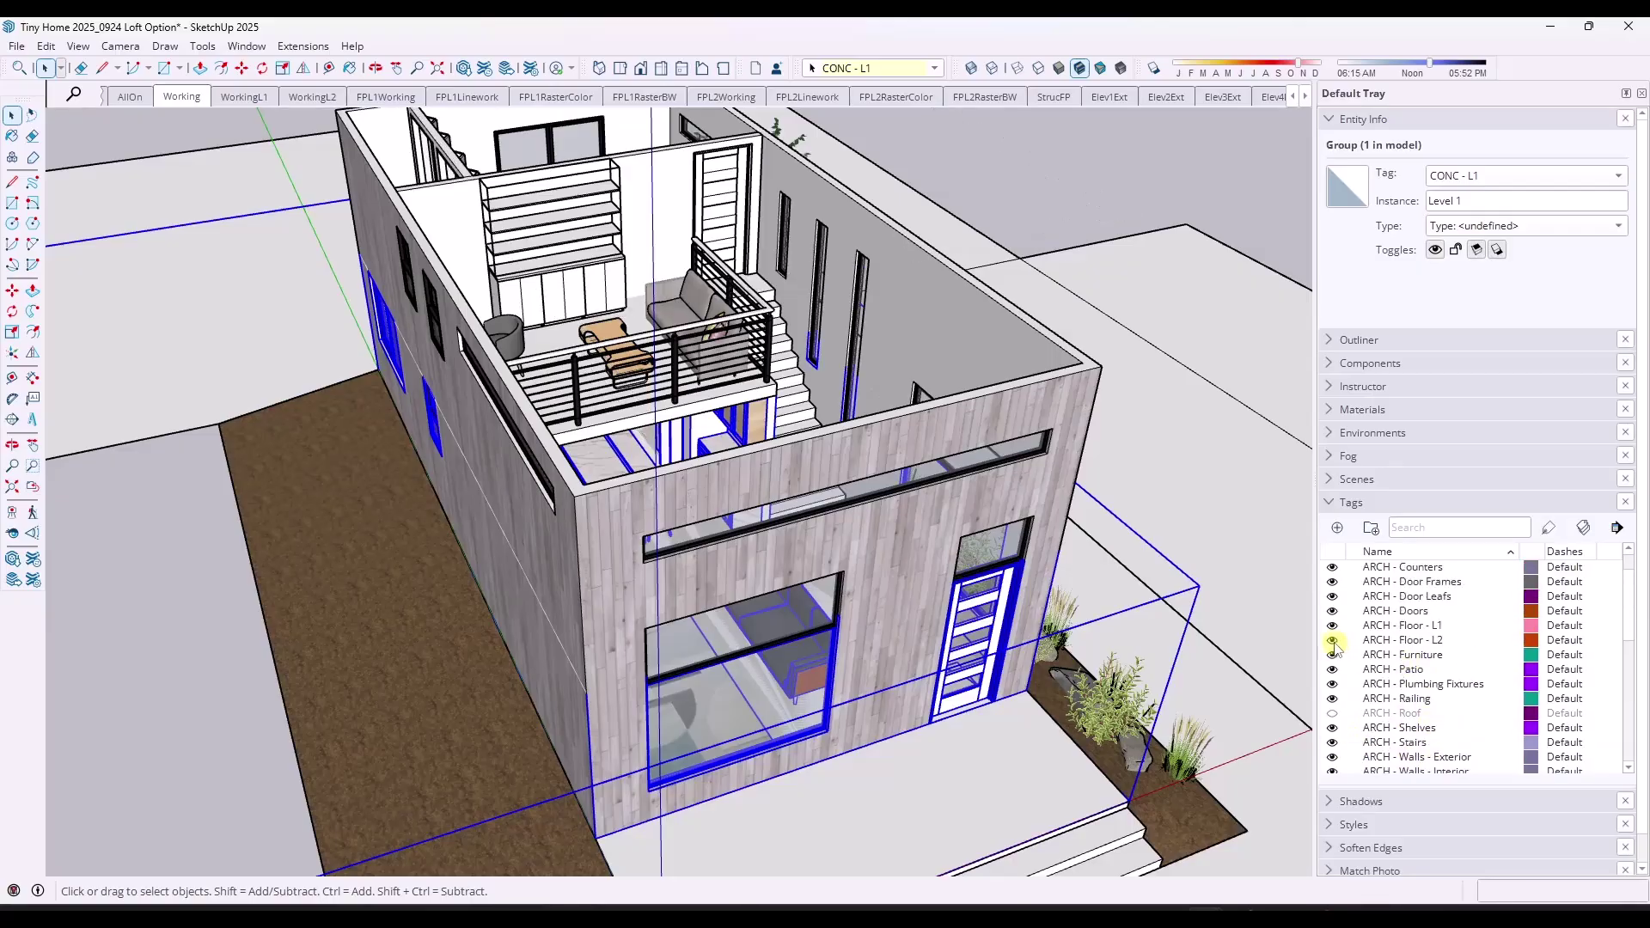
{"action": "left_click", "coordinate": [1333, 641]}
{"action": "left_click", "coordinate": [1333, 640]}
Toggle the CONC - L2 tag to compare both levels with Level 1 alone, clear the selection and leave CONC - L2 hidden
{"action": "scroll", "coordinate": [1418, 654], "scroll_direction": "down", "scroll_amount": 6}
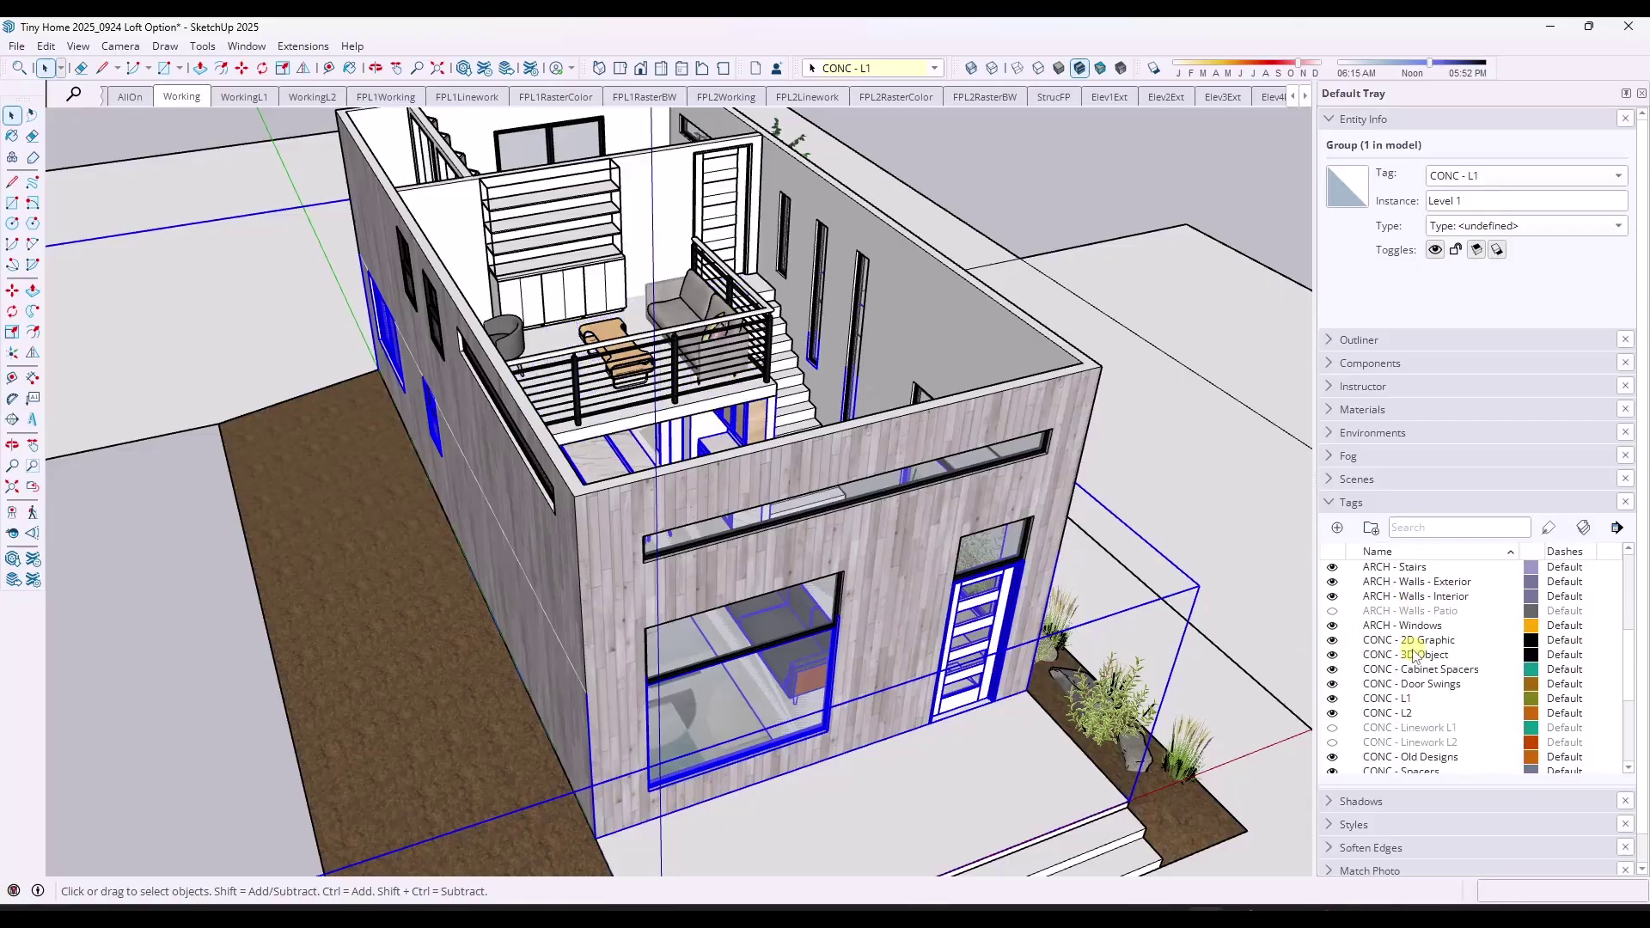
{"action": "left_click", "coordinate": [1332, 626]}
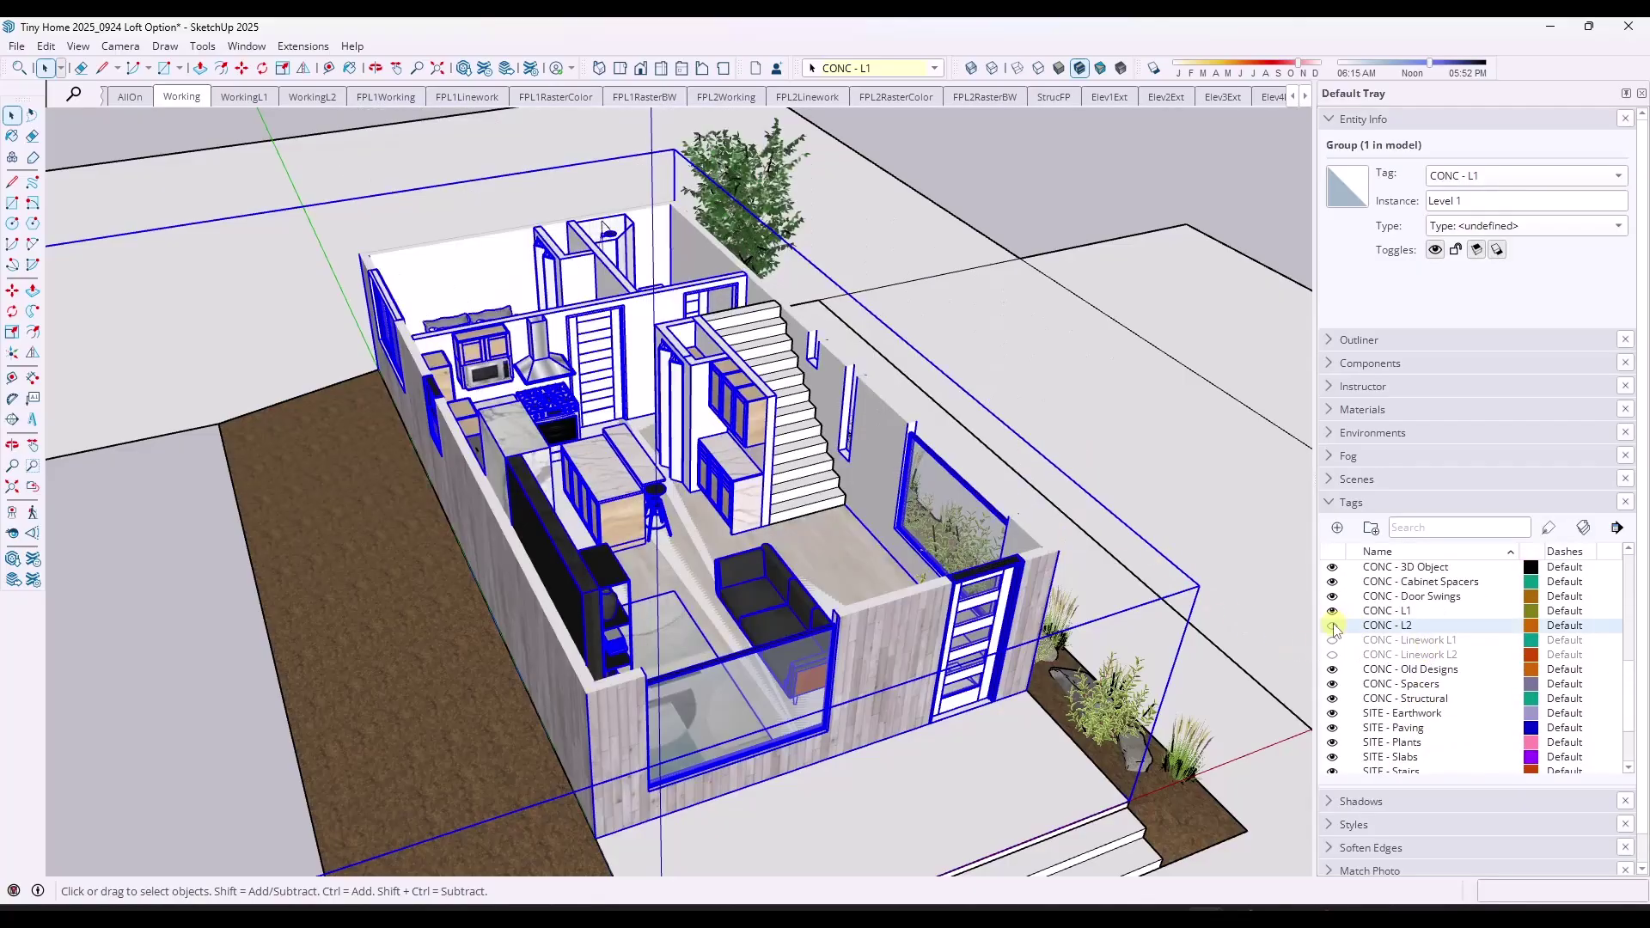
{"action": "middle_click_drag", "start_coordinate": [735, 480], "coordinate": [823, 385]}
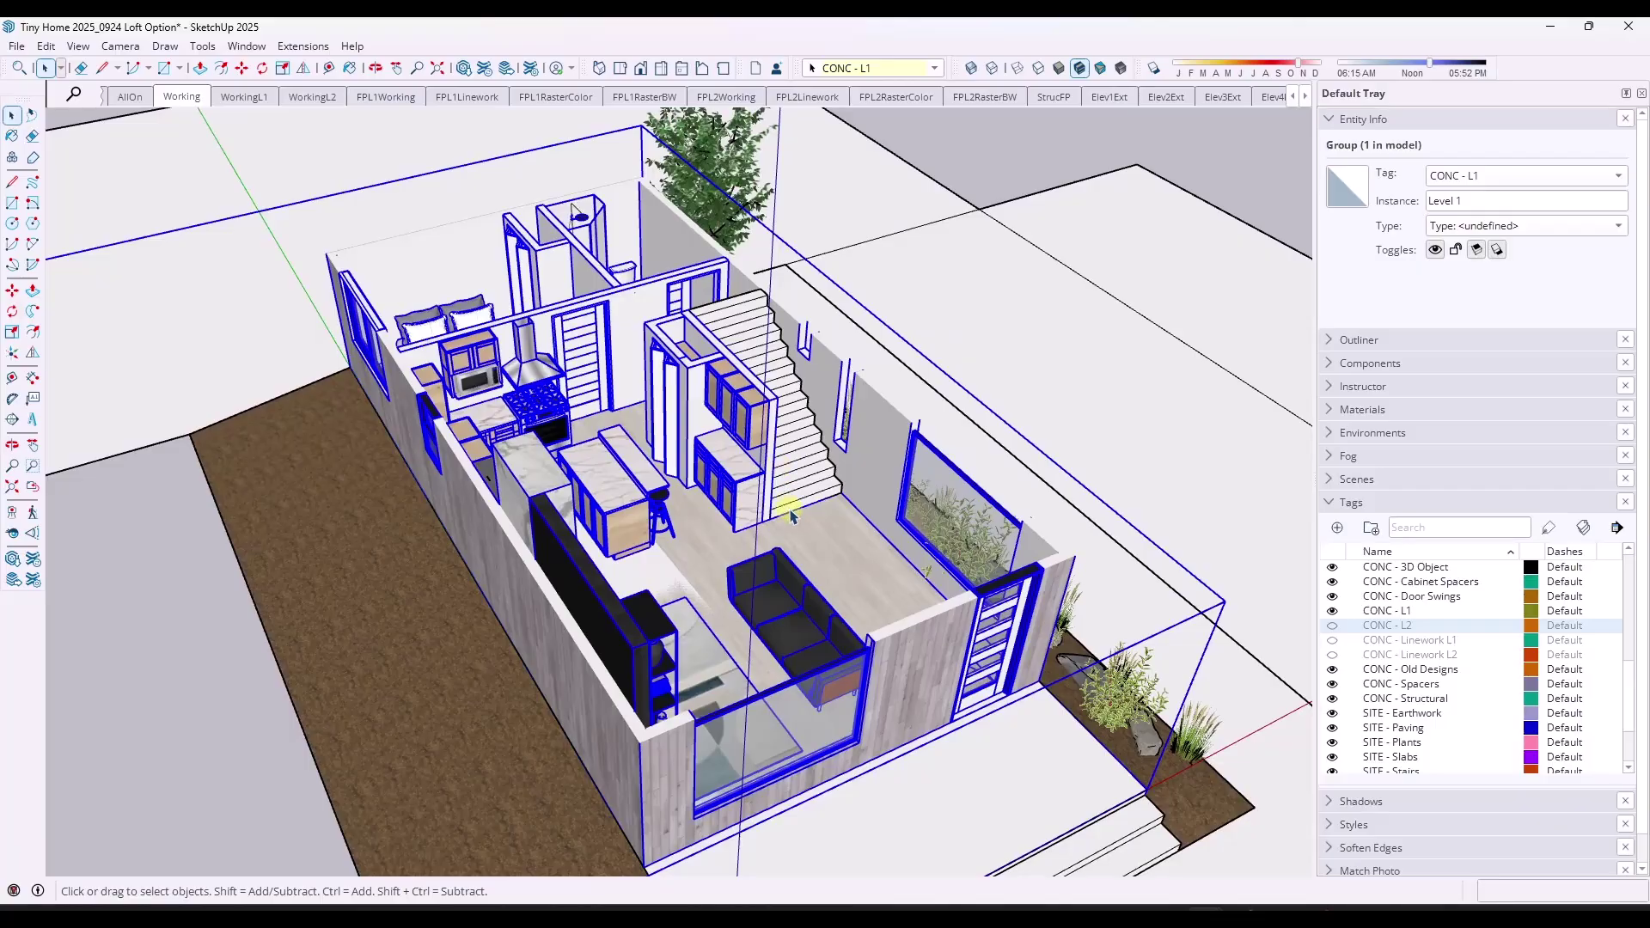
{"action": "left_click", "coordinate": [1129, 417]}
{"action": "left_click", "coordinate": [1141, 134]}
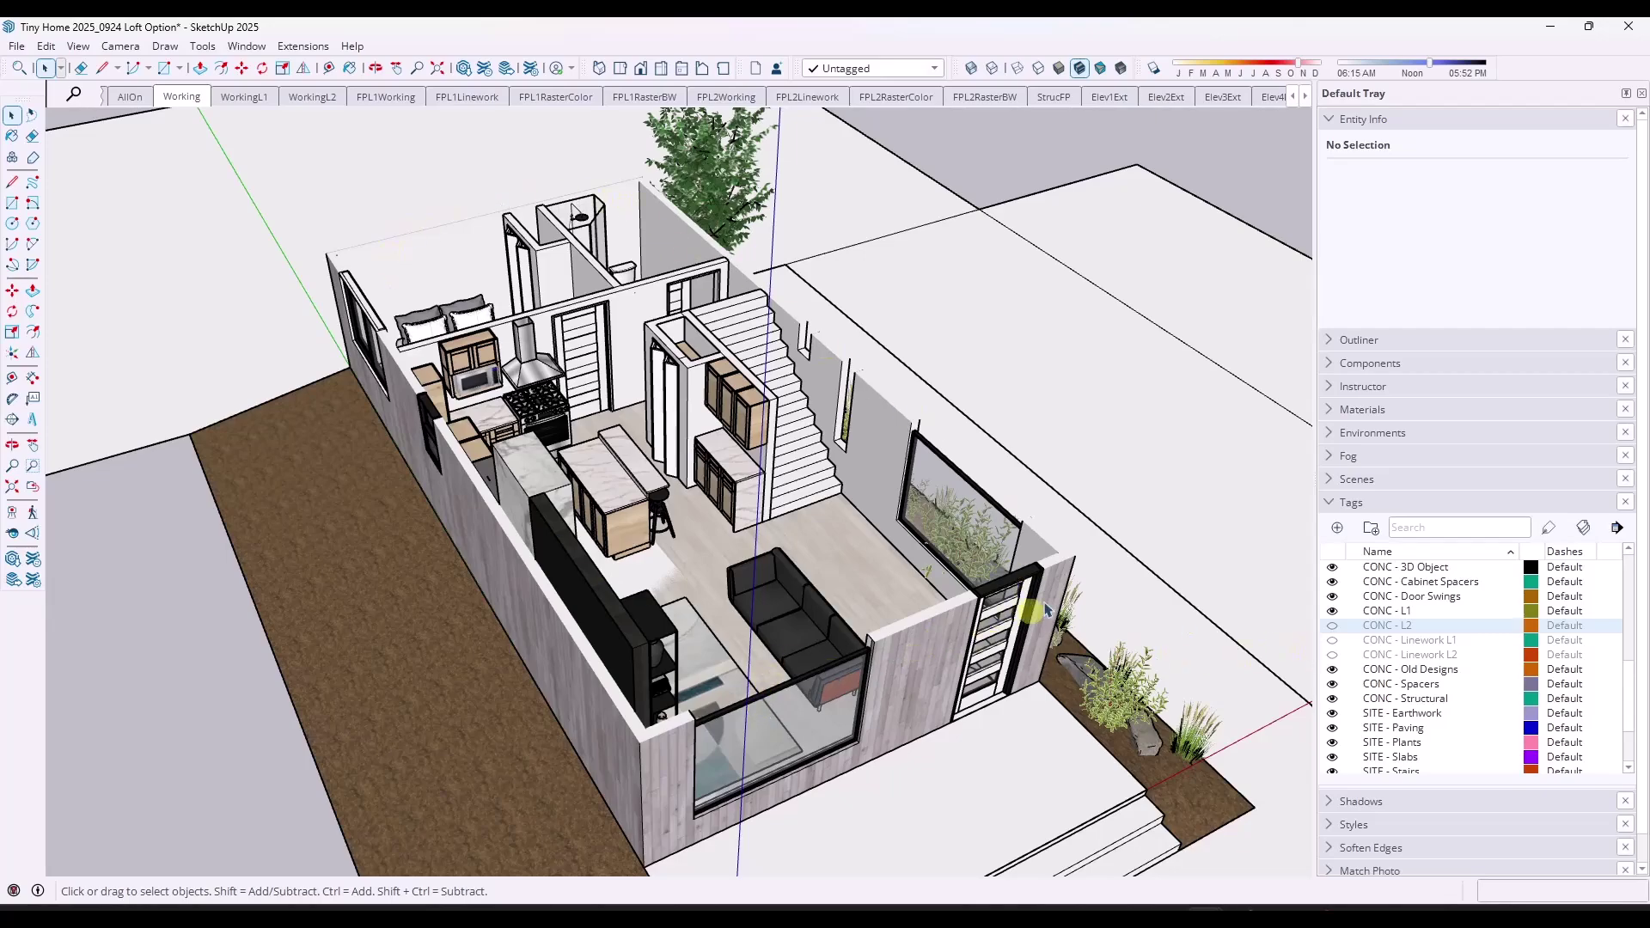
{"action": "left_click", "coordinate": [1332, 626]}
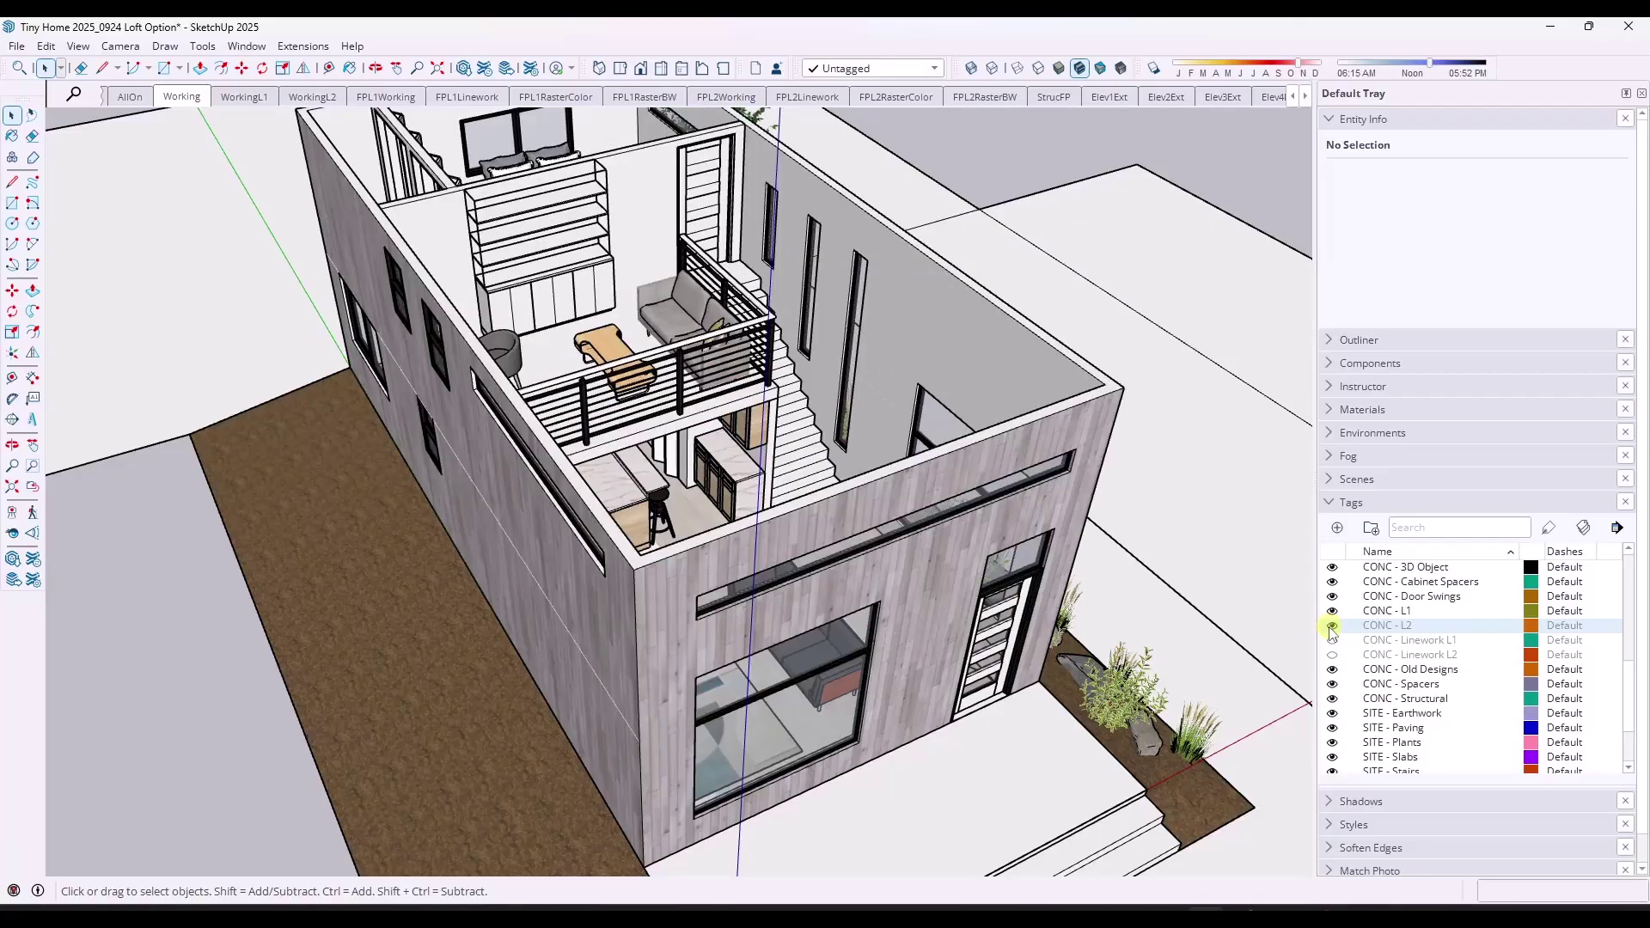
{"action": "left_click", "coordinate": [1332, 626]}
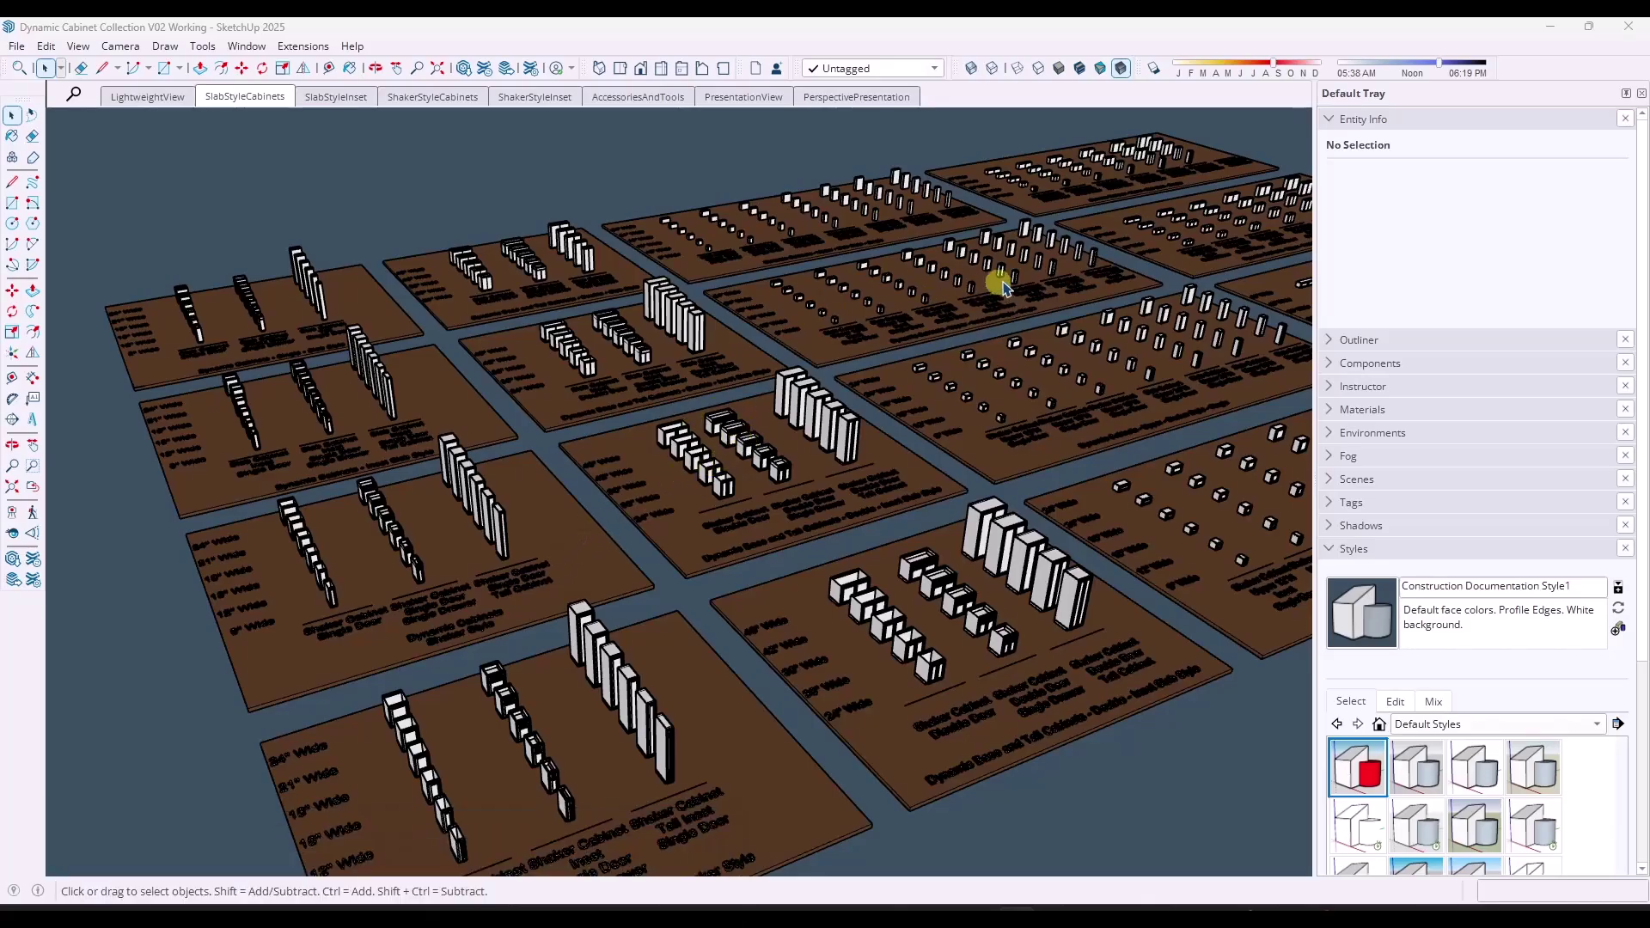
Examine how the Dynamic Cabinet Collection model arranges its slab and shaker cabinets by style, door type and width
{"action": "scroll", "coordinate": [404, 550], "scroll_direction": "up", "scroll_amount": 3}
{"action": "scroll", "coordinate": [799, 442], "scroll_direction": "up", "scroll_amount": 3}
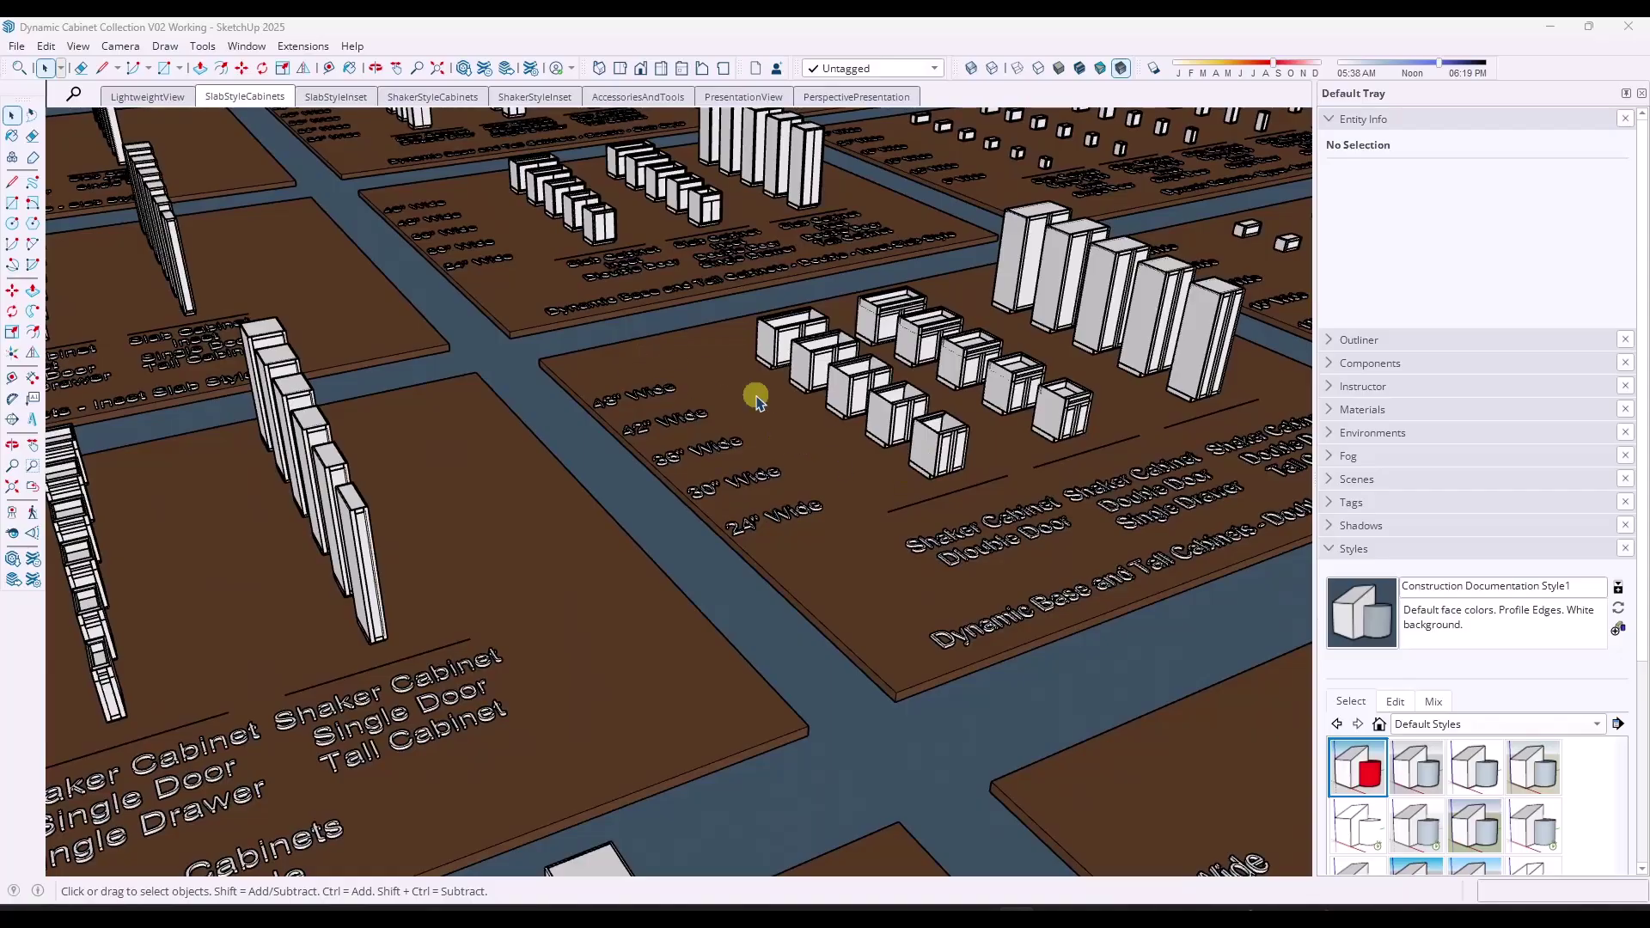
{"action": "scroll", "coordinate": [708, 436], "scroll_direction": "down", "scroll_amount": 3}
{"action": "scroll", "coordinate": [705, 441], "scroll_direction": "down", "scroll_amount": 2}
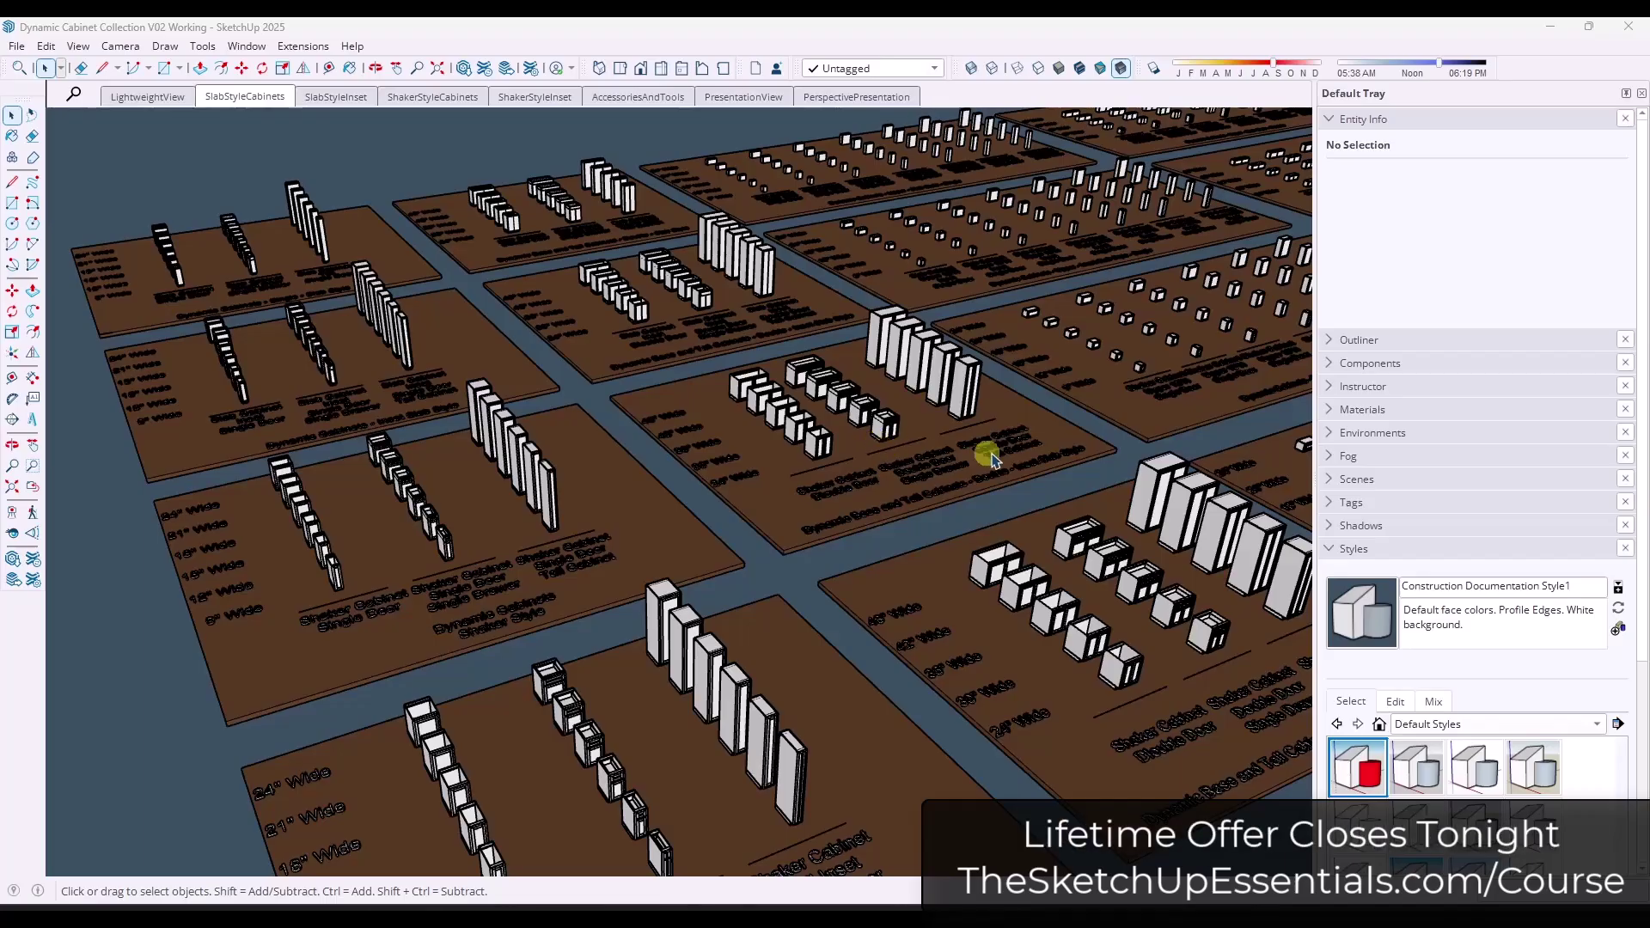
{"action": "scroll", "coordinate": [984, 453], "scroll_direction": "down", "scroll_amount": 4}
{"action": "scroll", "coordinate": [397, 369], "scroll_direction": "up", "scroll_amount": 8}
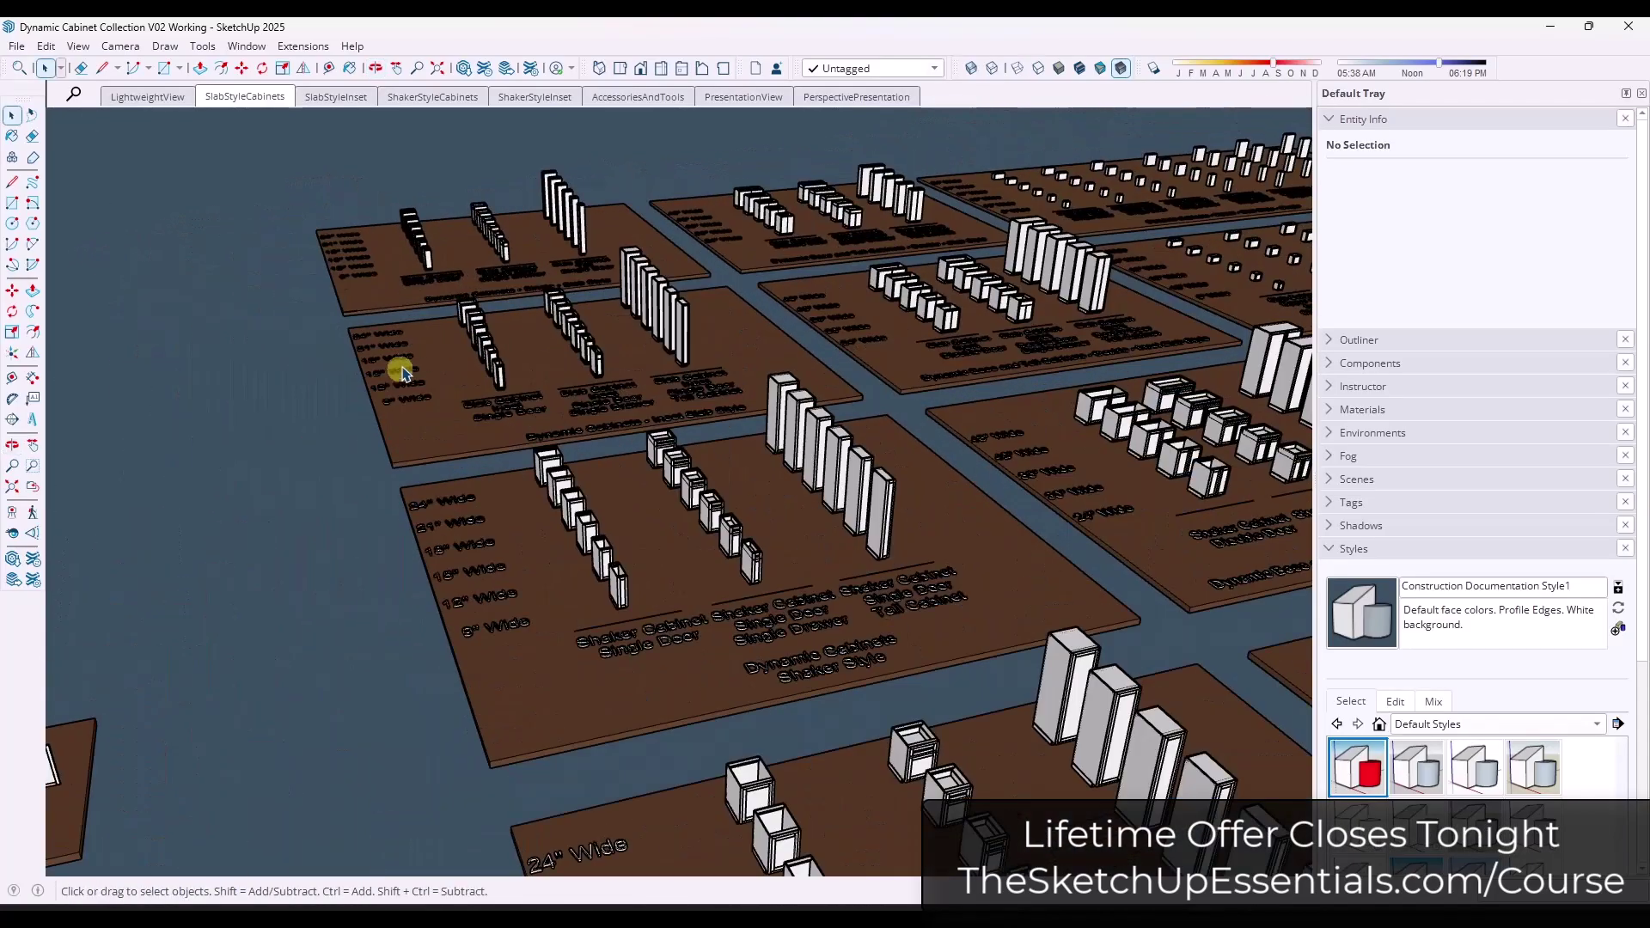
{"action": "scroll", "coordinate": [541, 292], "scroll_direction": "up", "scroll_amount": 6}
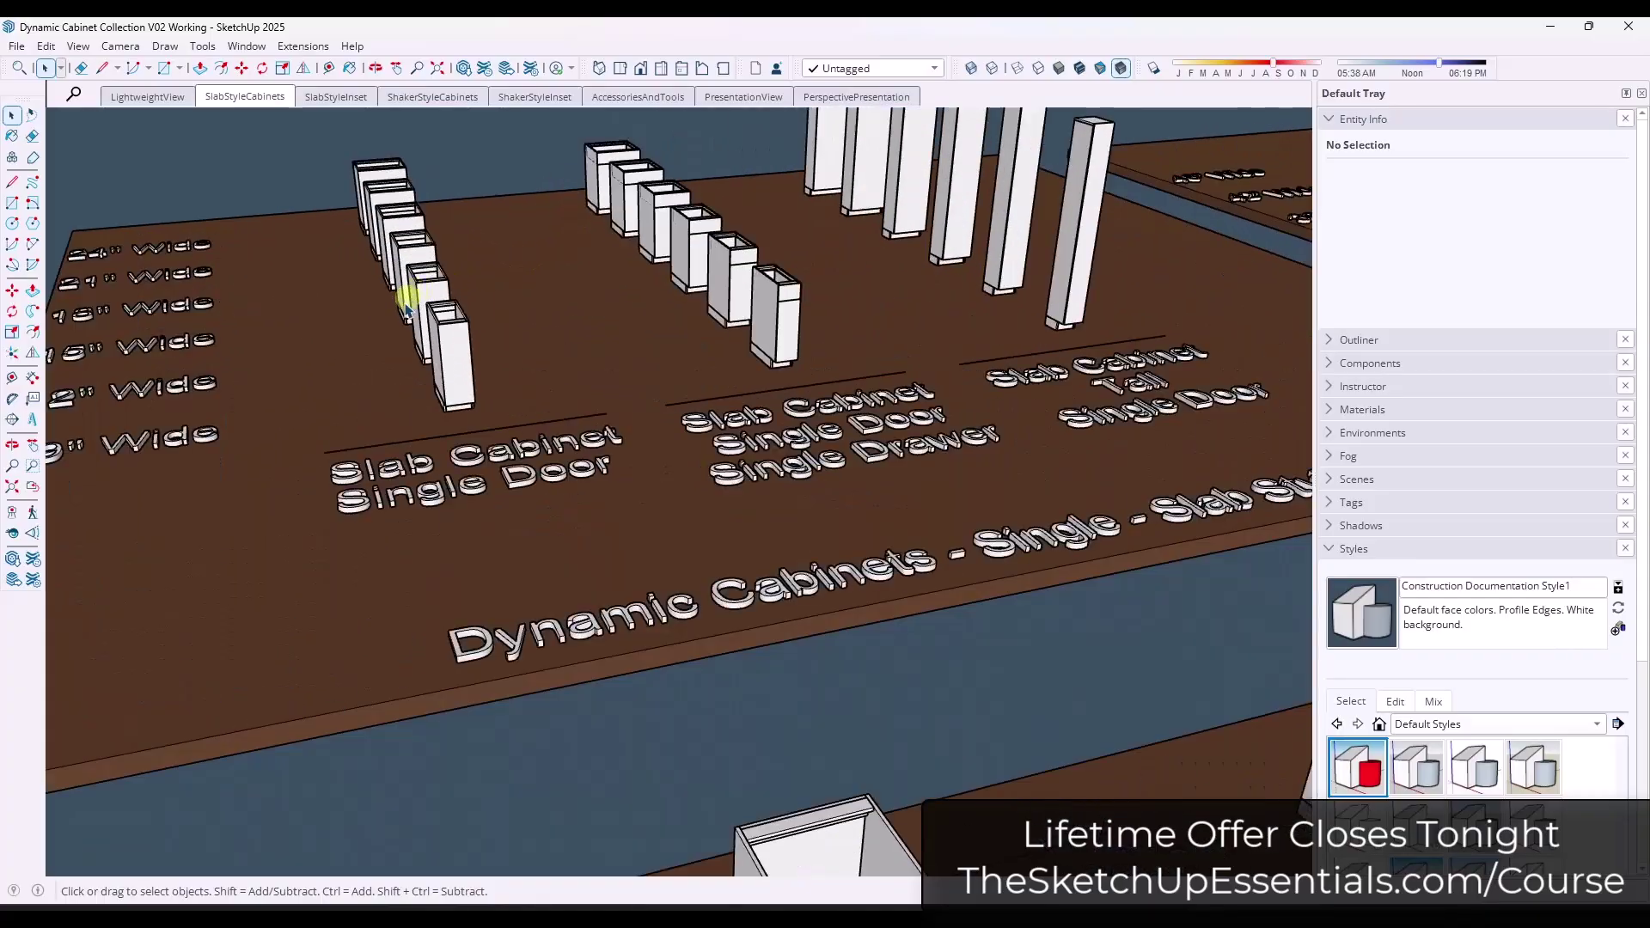
{"action": "scroll", "coordinate": [460, 361], "scroll_direction": "down", "scroll_amount": 2}
{"action": "scroll", "coordinate": [482, 388], "scroll_direction": "down", "scroll_amount": 2}
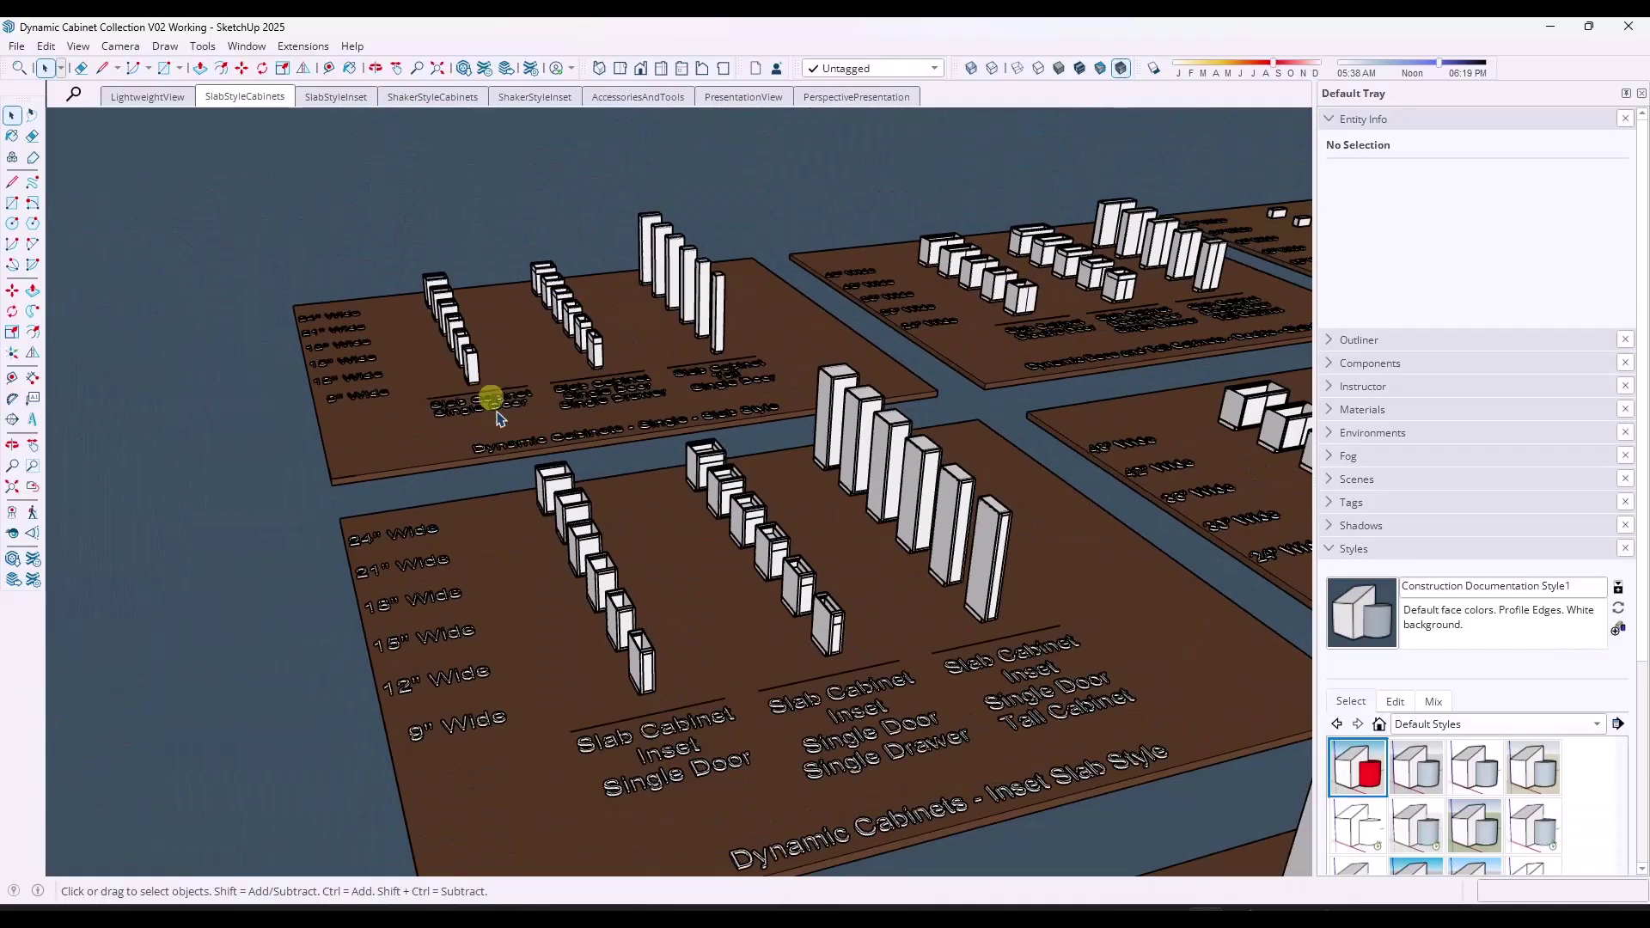
{"action": "scroll", "coordinate": [358, 578], "scroll_direction": "down", "scroll_amount": 1}
{"action": "scroll", "coordinate": [1203, 515], "scroll_direction": "up", "scroll_amount": 5}
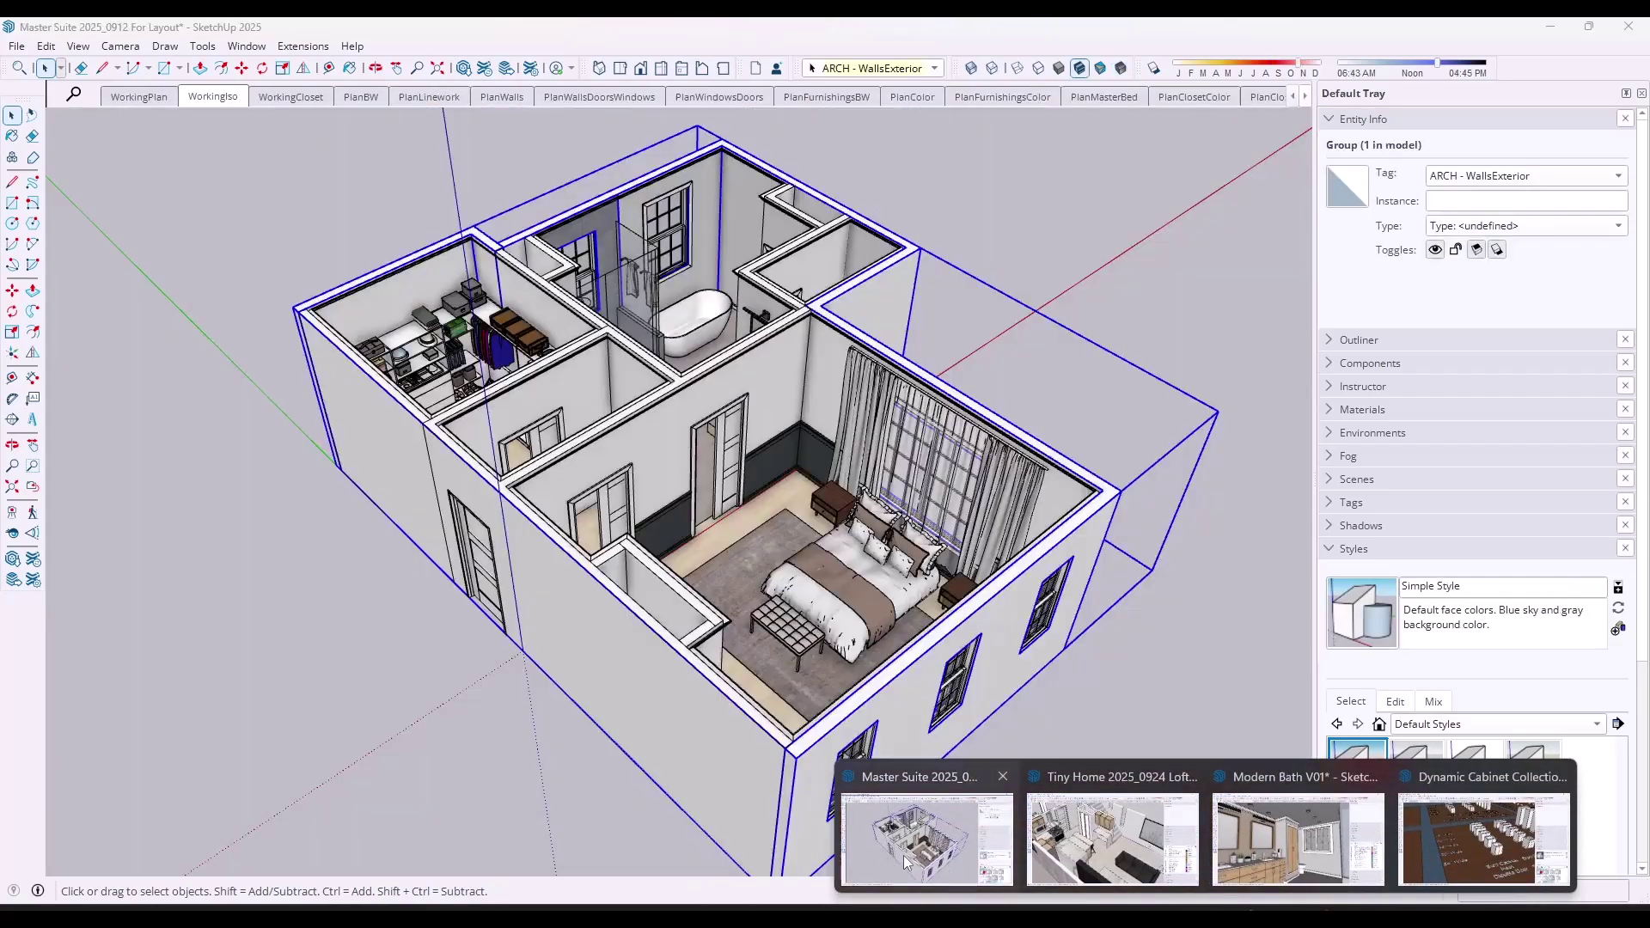
Return to the Tiny Home Loft Option model and draw a rectangle on the floor in the empty space beneath the wall counter
{"action": "left_click", "coordinate": [1080, 840]}
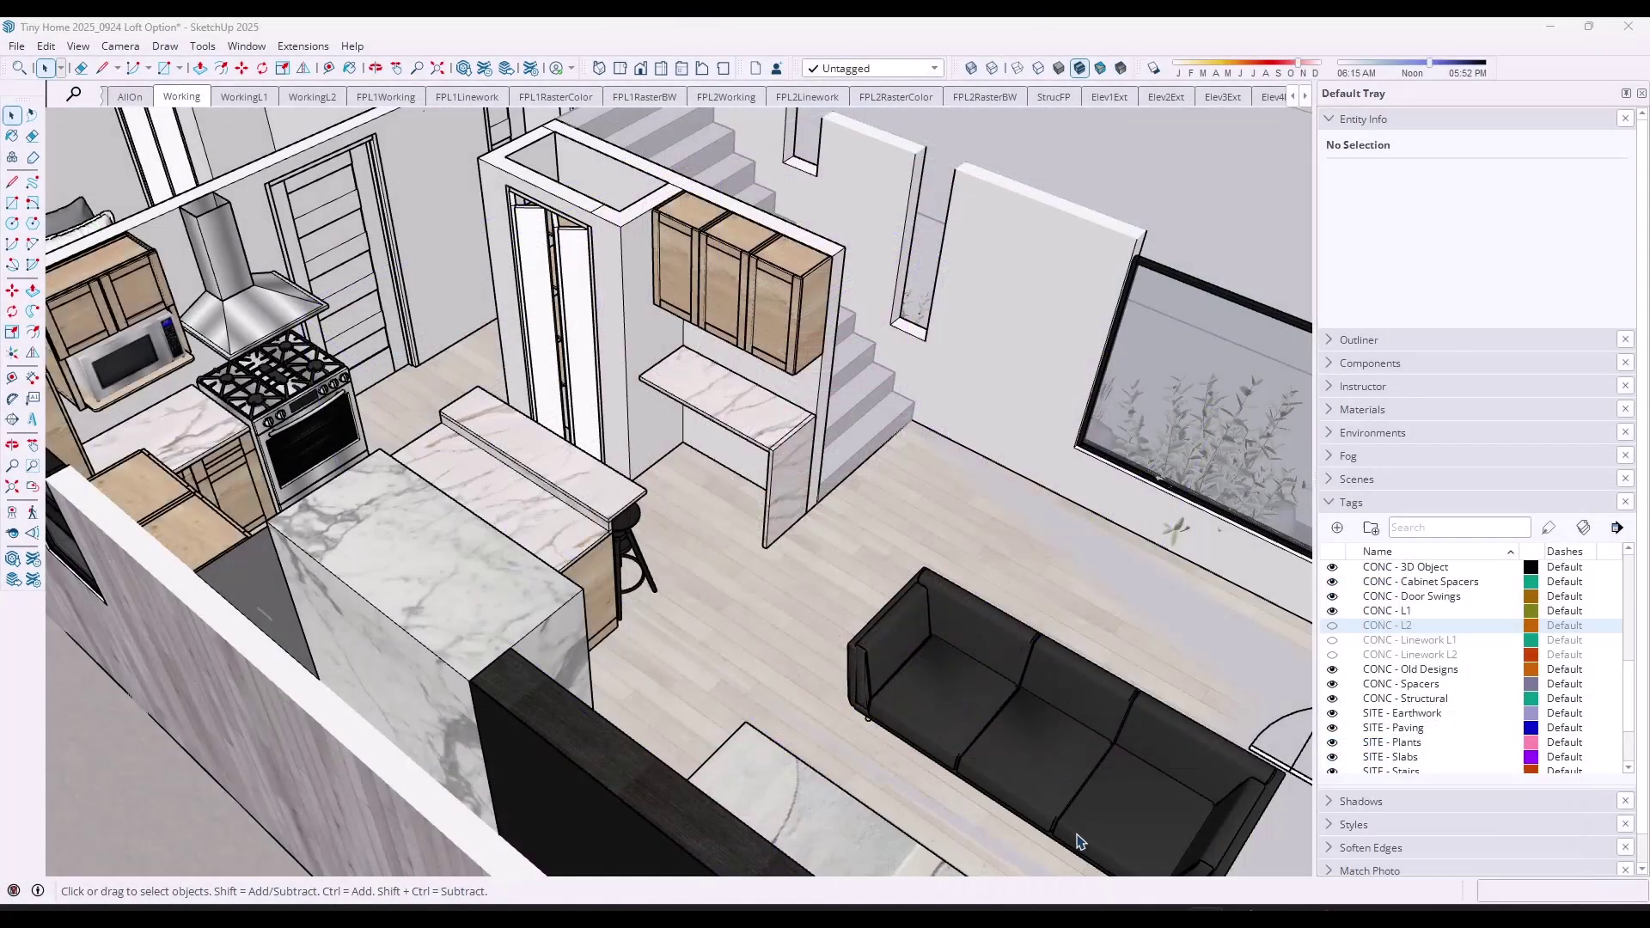
{"action": "left_click", "coordinate": [703, 394]}
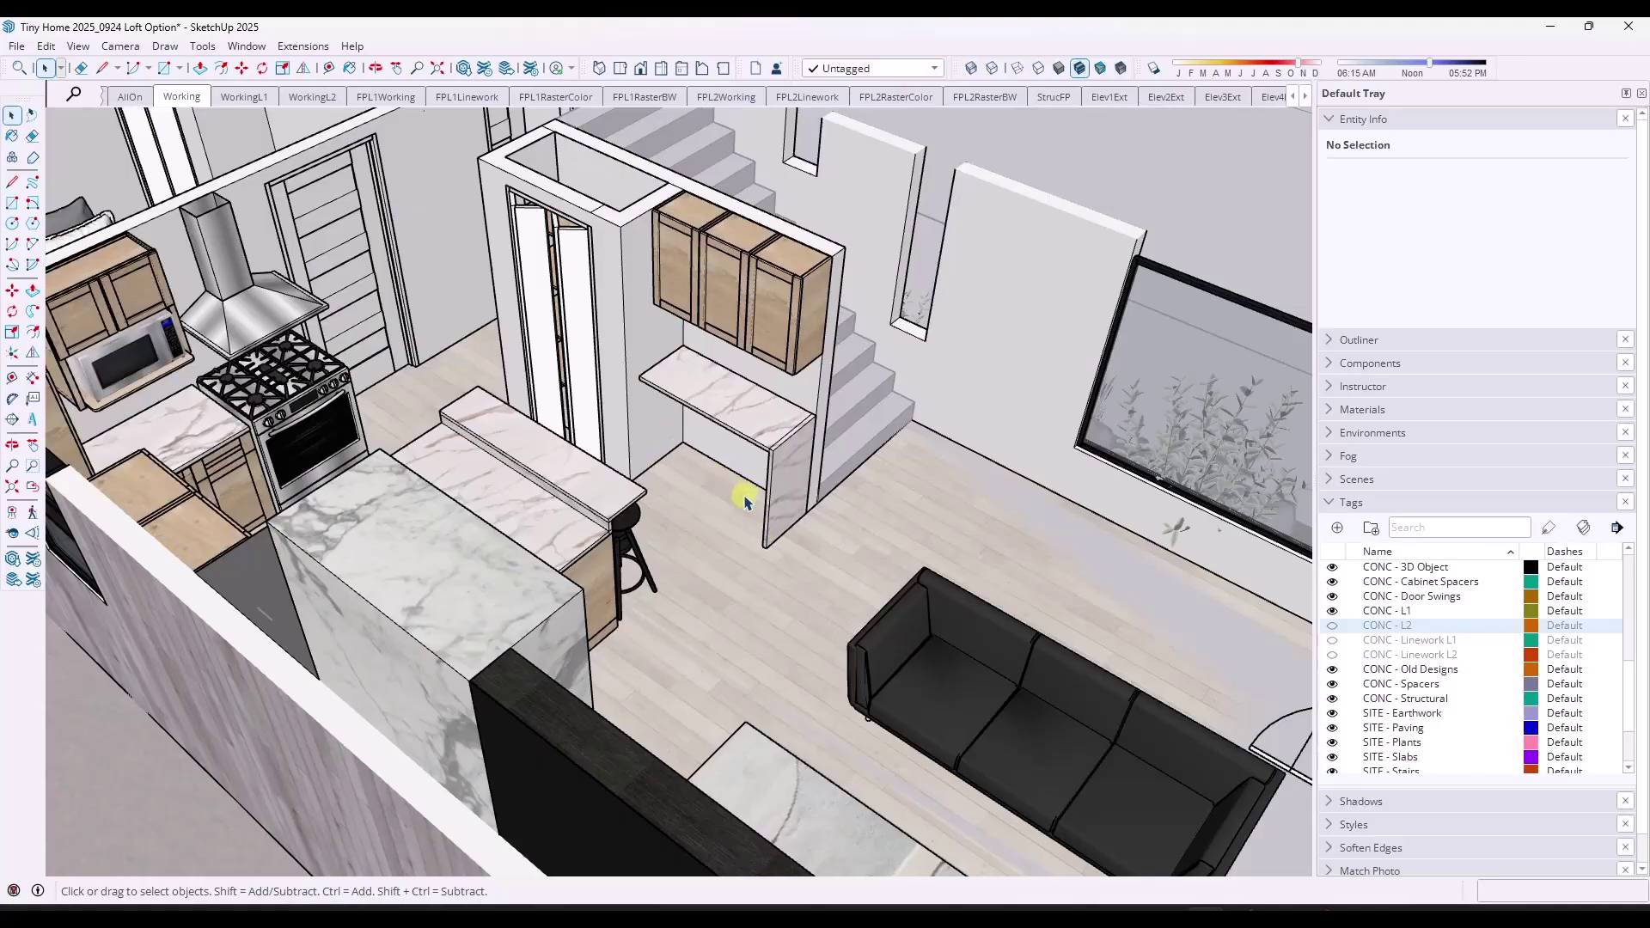
{"action": "scroll", "coordinate": [679, 483], "scroll_direction": "up", "scroll_amount": 4}
{"action": "key", "text": "r"}
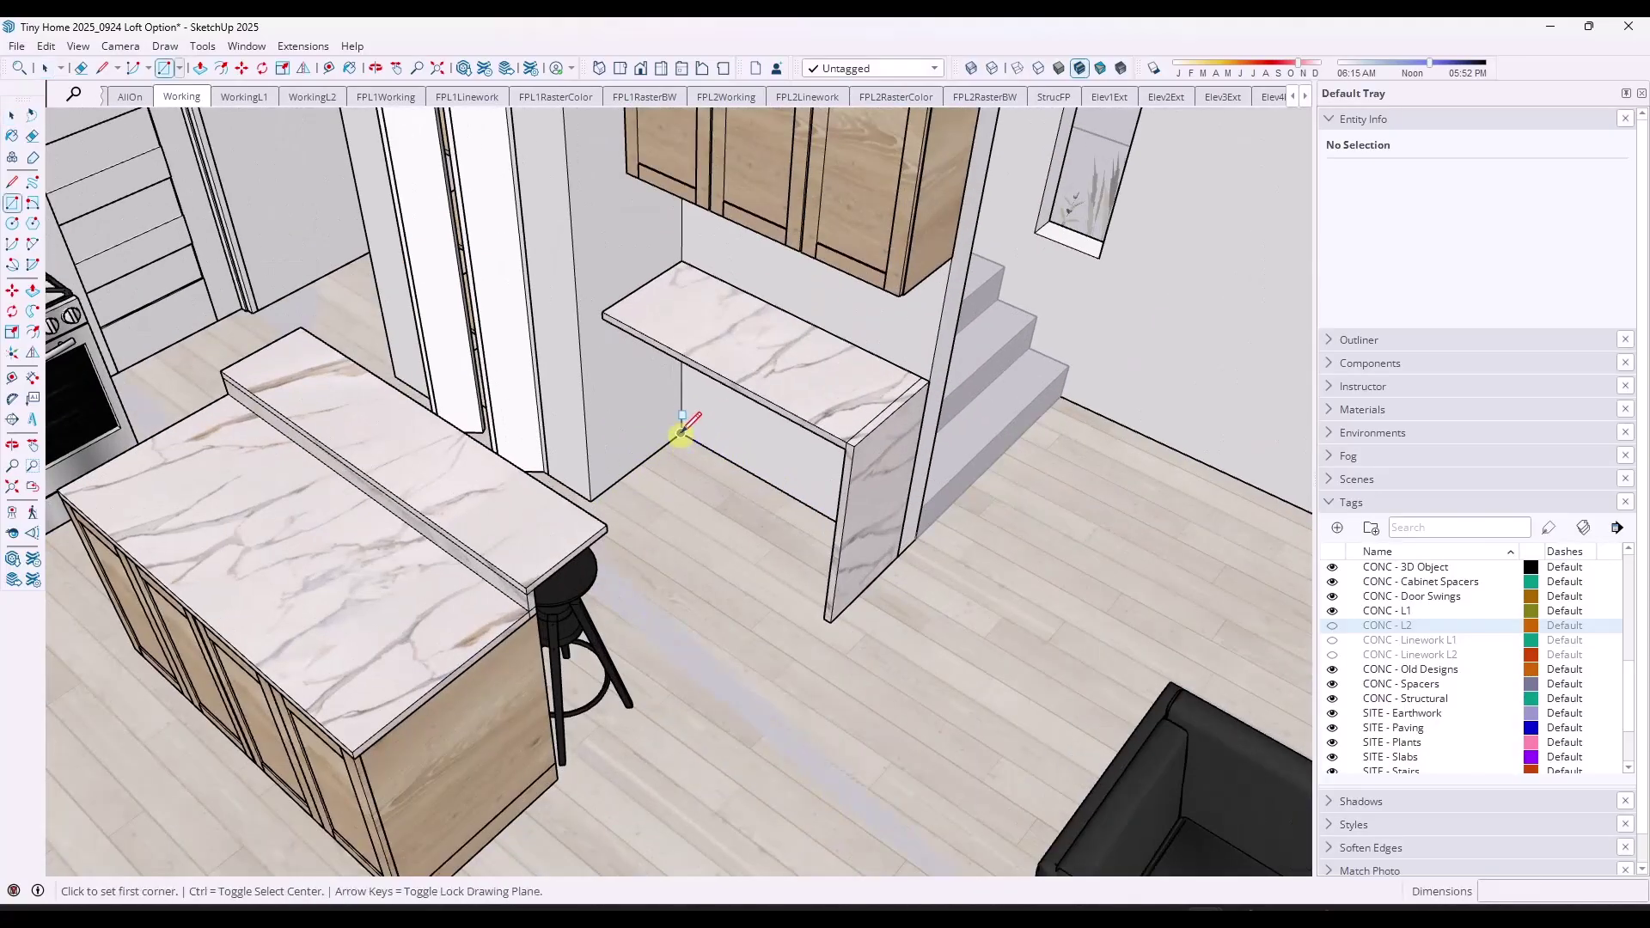
{"action": "left_click", "coordinate": [681, 433]}
{"action": "left_click", "coordinate": [705, 551]}
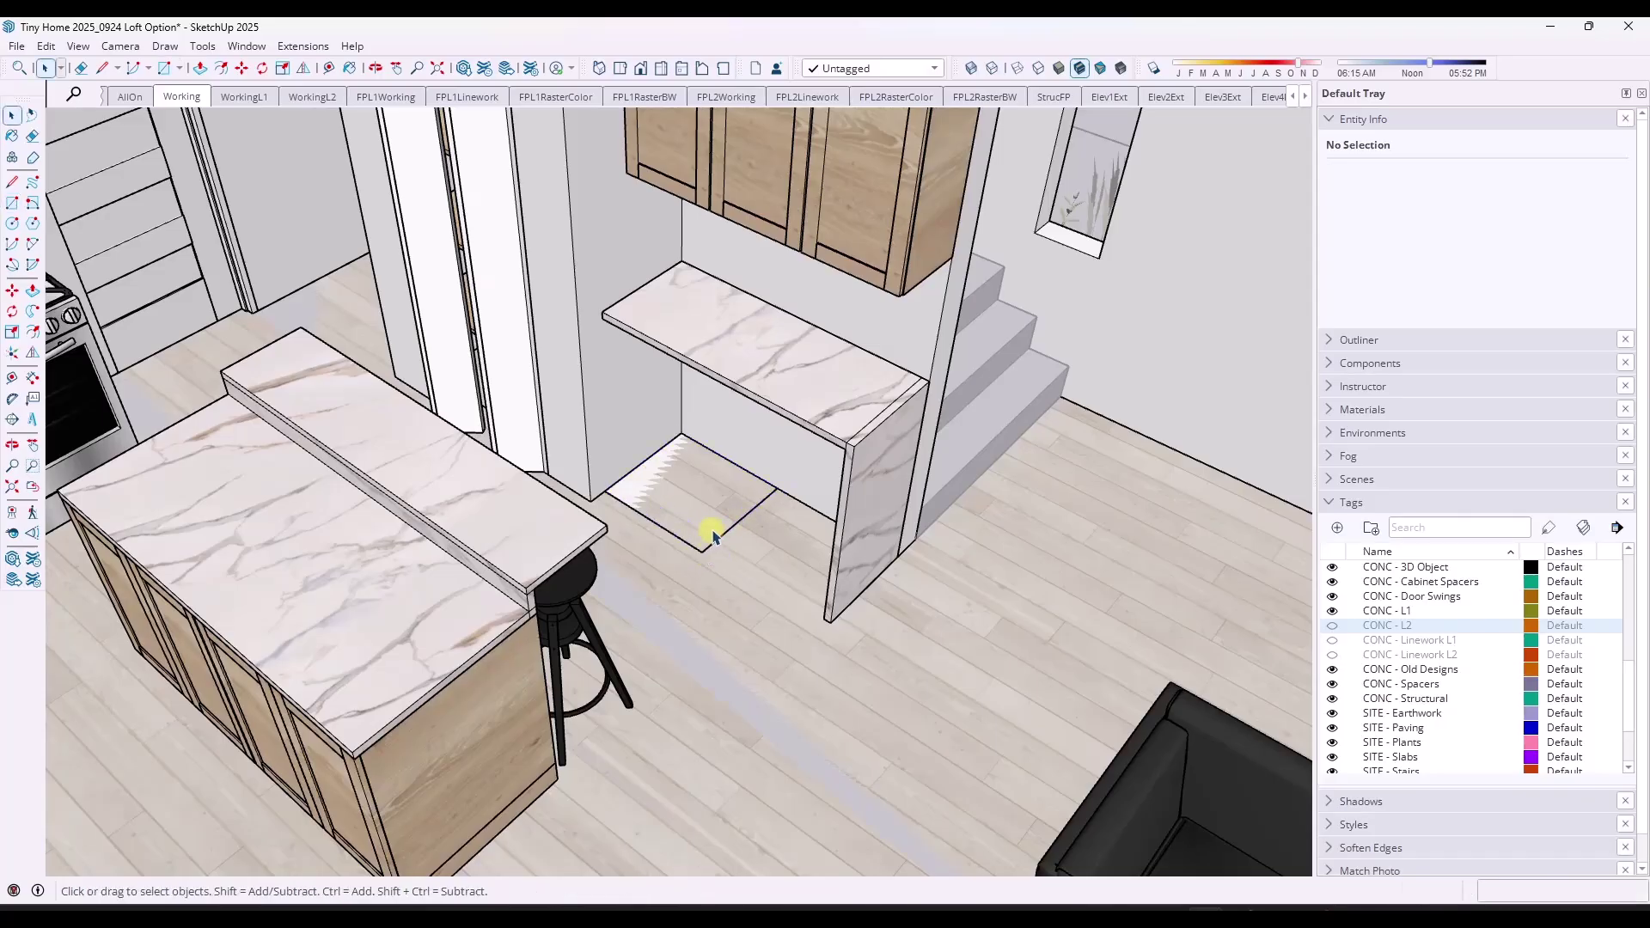
Offset the floor rectangle inward about 1 1/16" and delete the inner face with its bounding edges
{"action": "key", "text": "f"}
{"action": "left_click", "coordinate": [677, 531]}
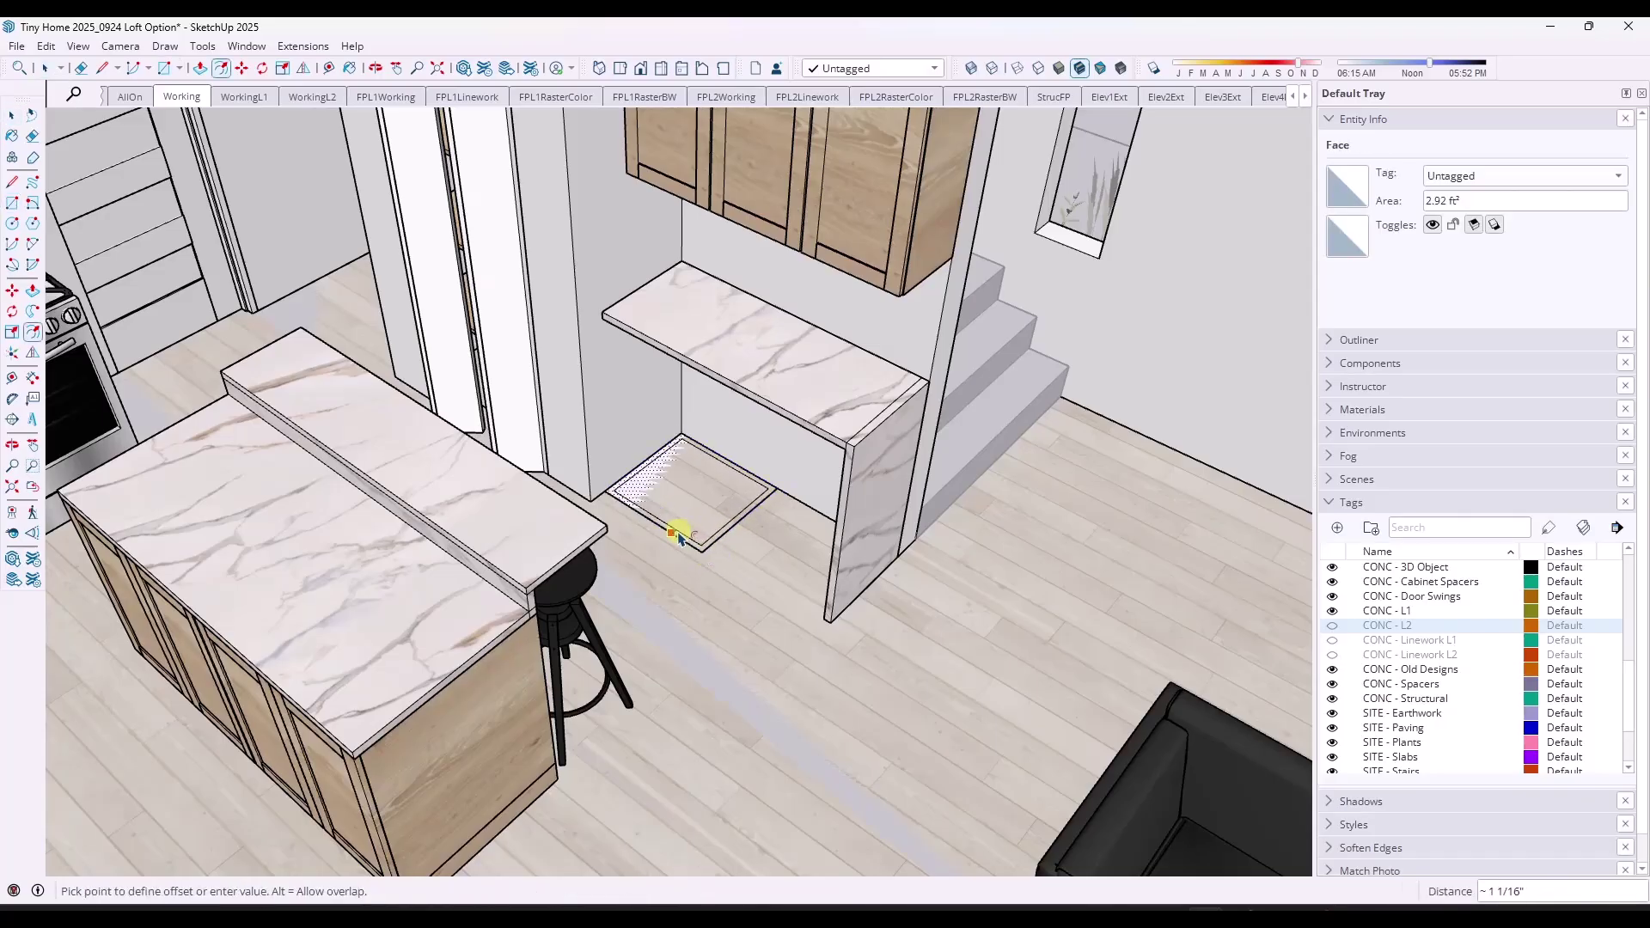
{"action": "left_click", "coordinate": [680, 531]}
{"action": "key", "text": "space"}
{"action": "double_click", "coordinate": [680, 502]}
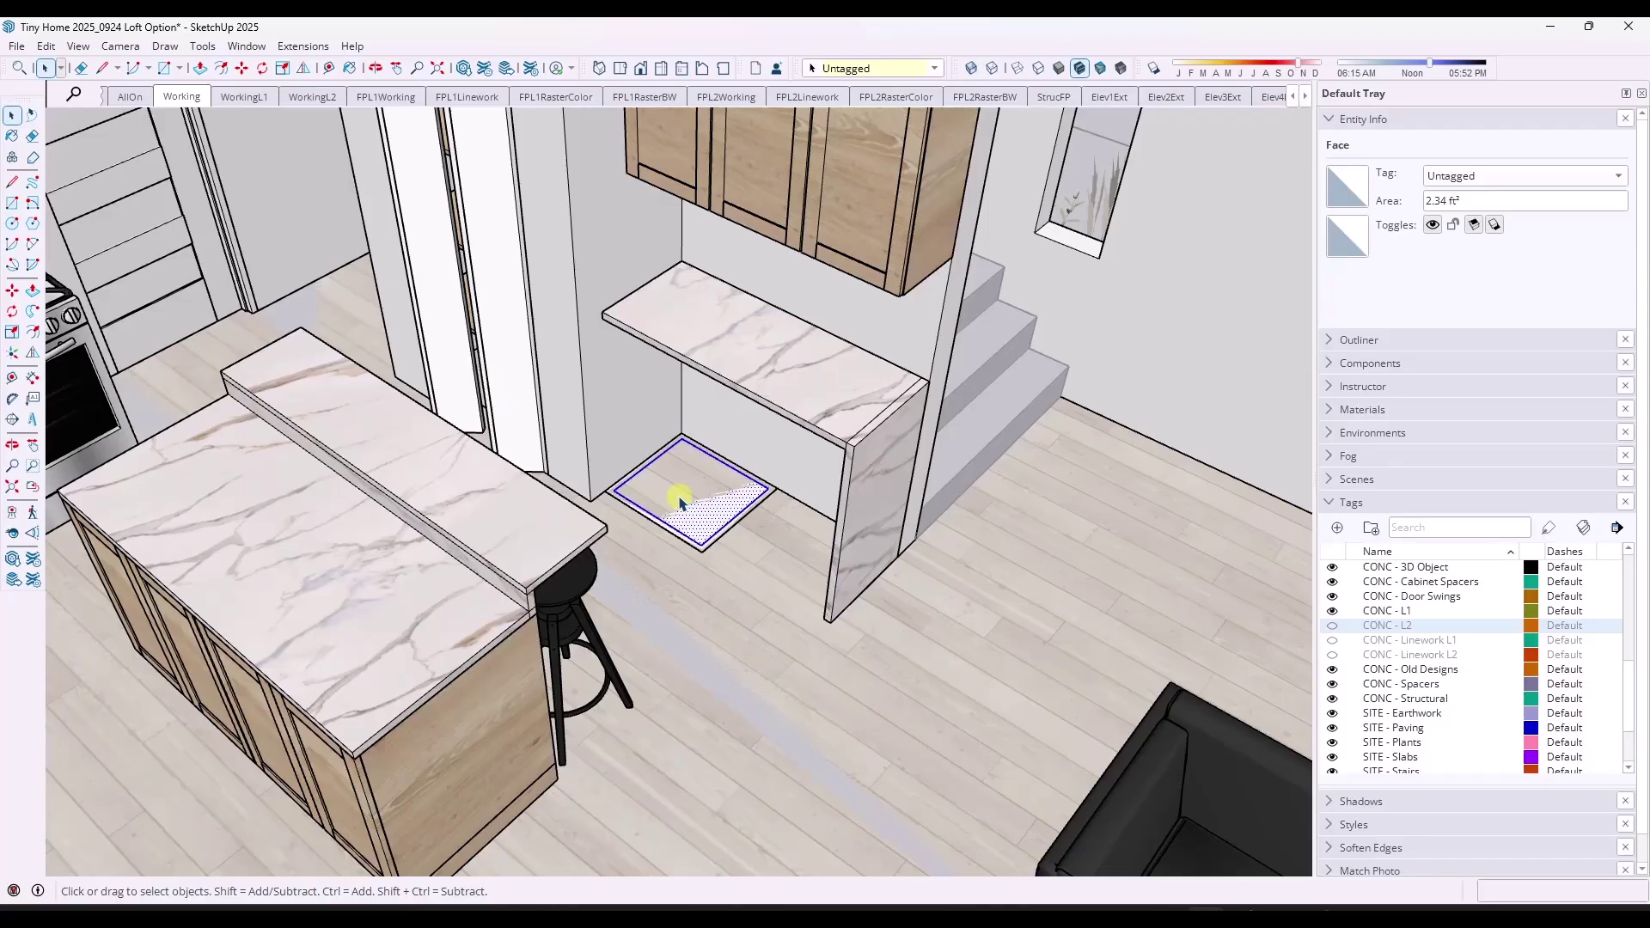
{"action": "key", "text": "Delete"}
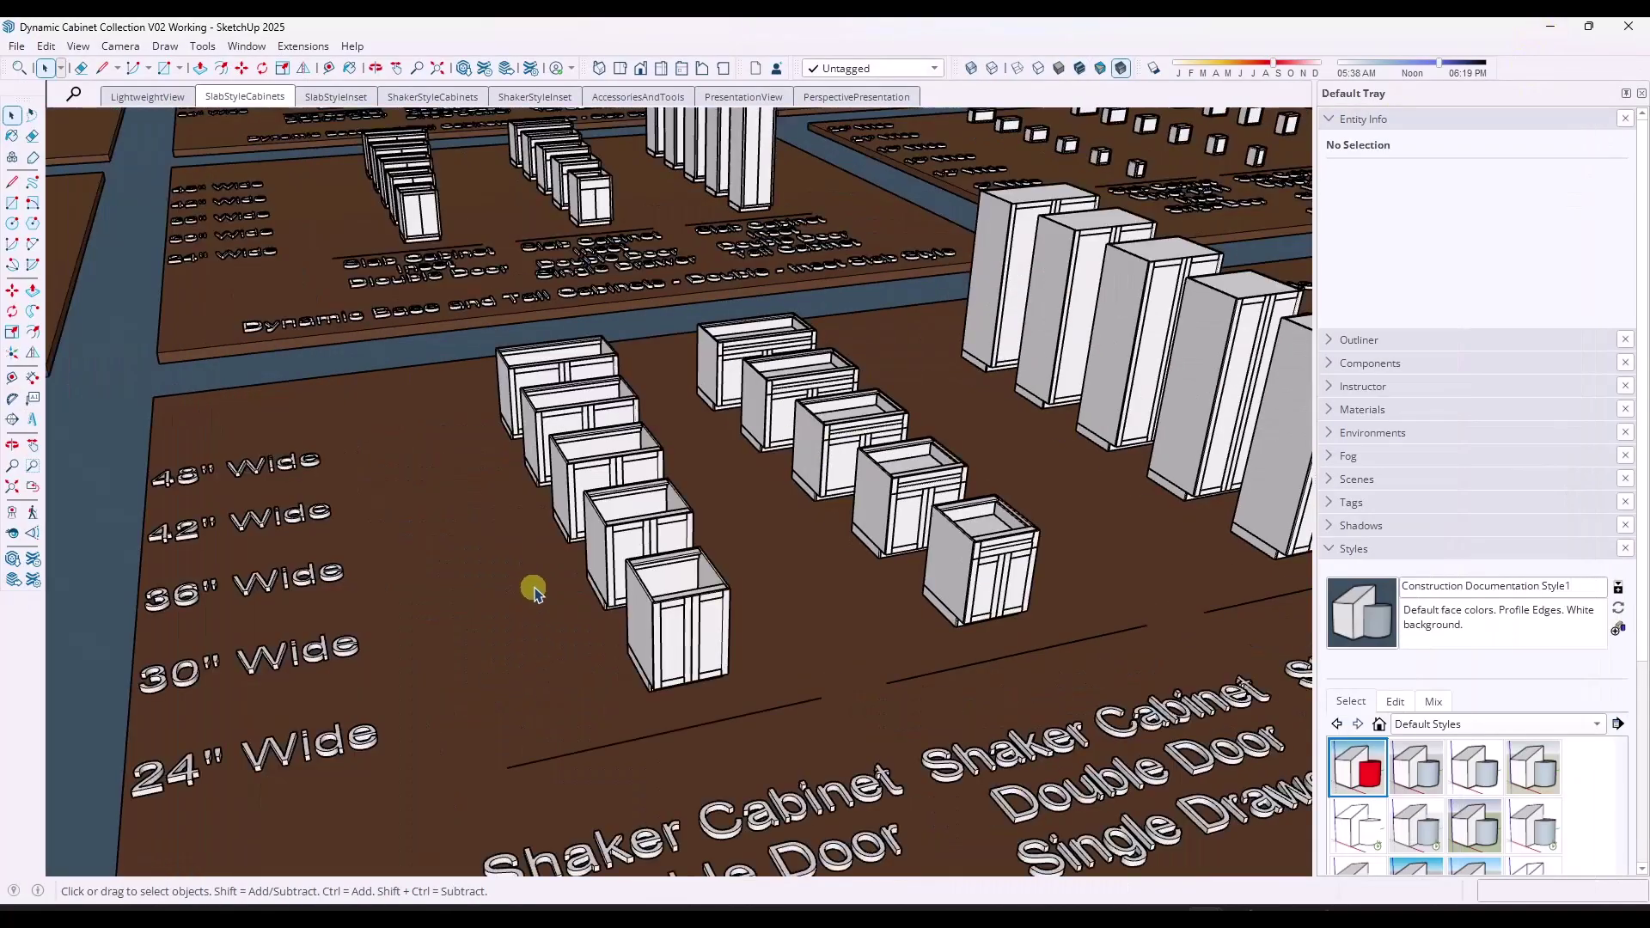
Copy the front-most shaker single-door, single-drawer base cabinet from the collection and paste it on the Tiny Home floor beside the wall counter
{"action": "scroll", "coordinate": [1117, 550], "scroll_direction": "down", "scroll_amount": 9}
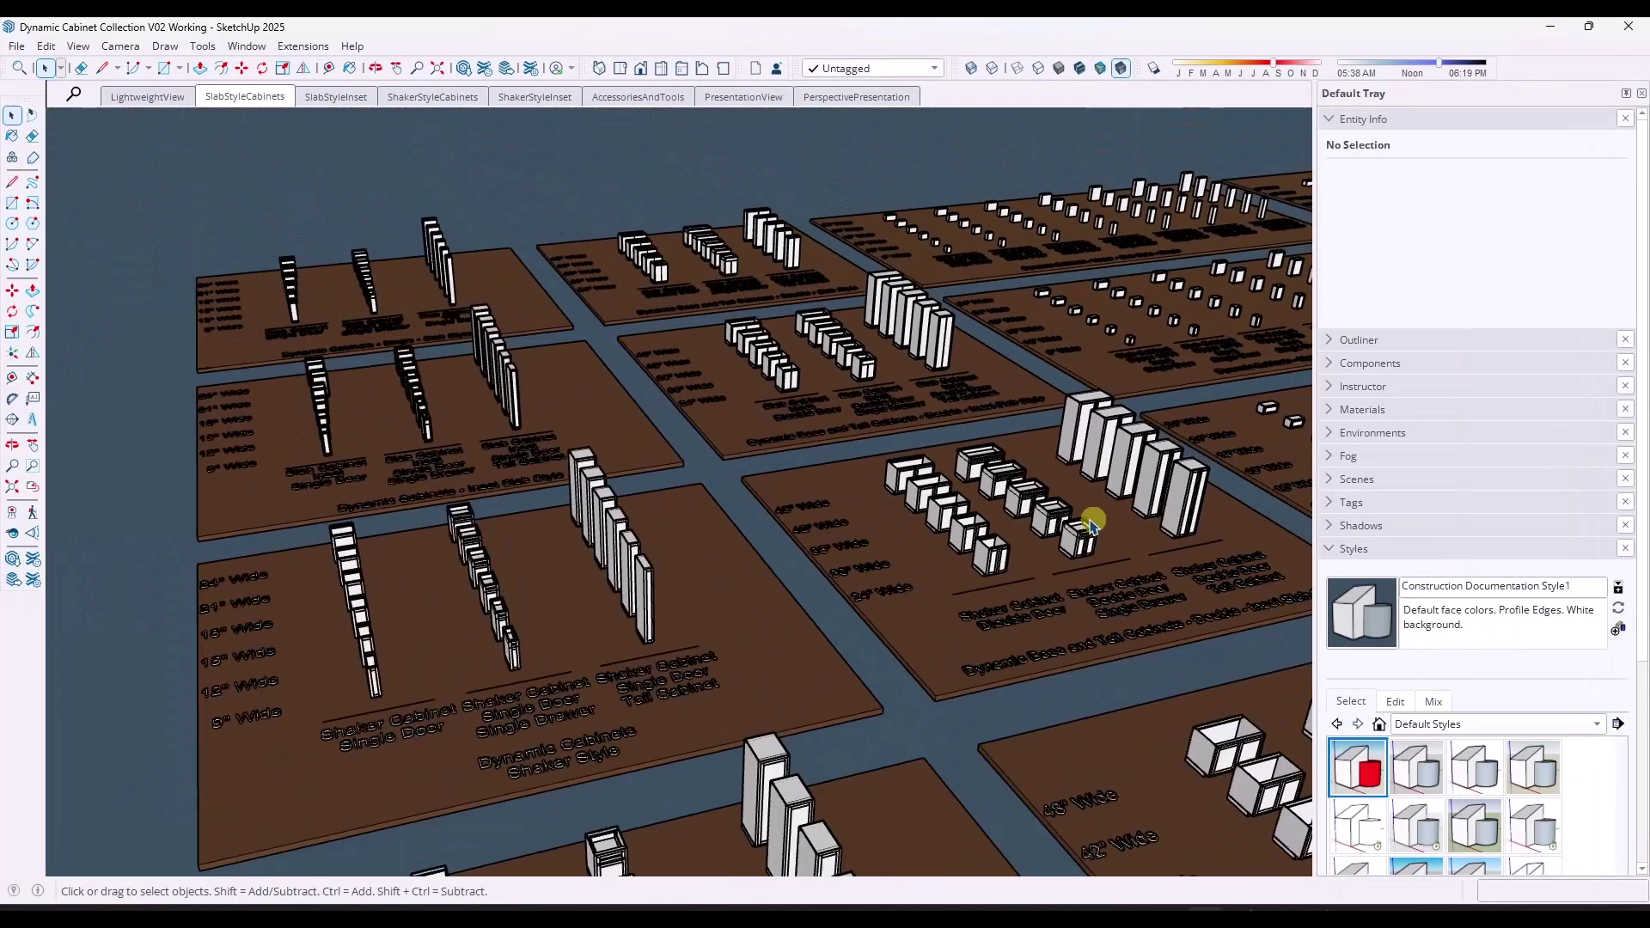
{"action": "scroll", "coordinate": [483, 646], "scroll_direction": "up", "scroll_amount": 4}
{"action": "scroll", "coordinate": [486, 650], "scroll_direction": "up", "scroll_amount": 4}
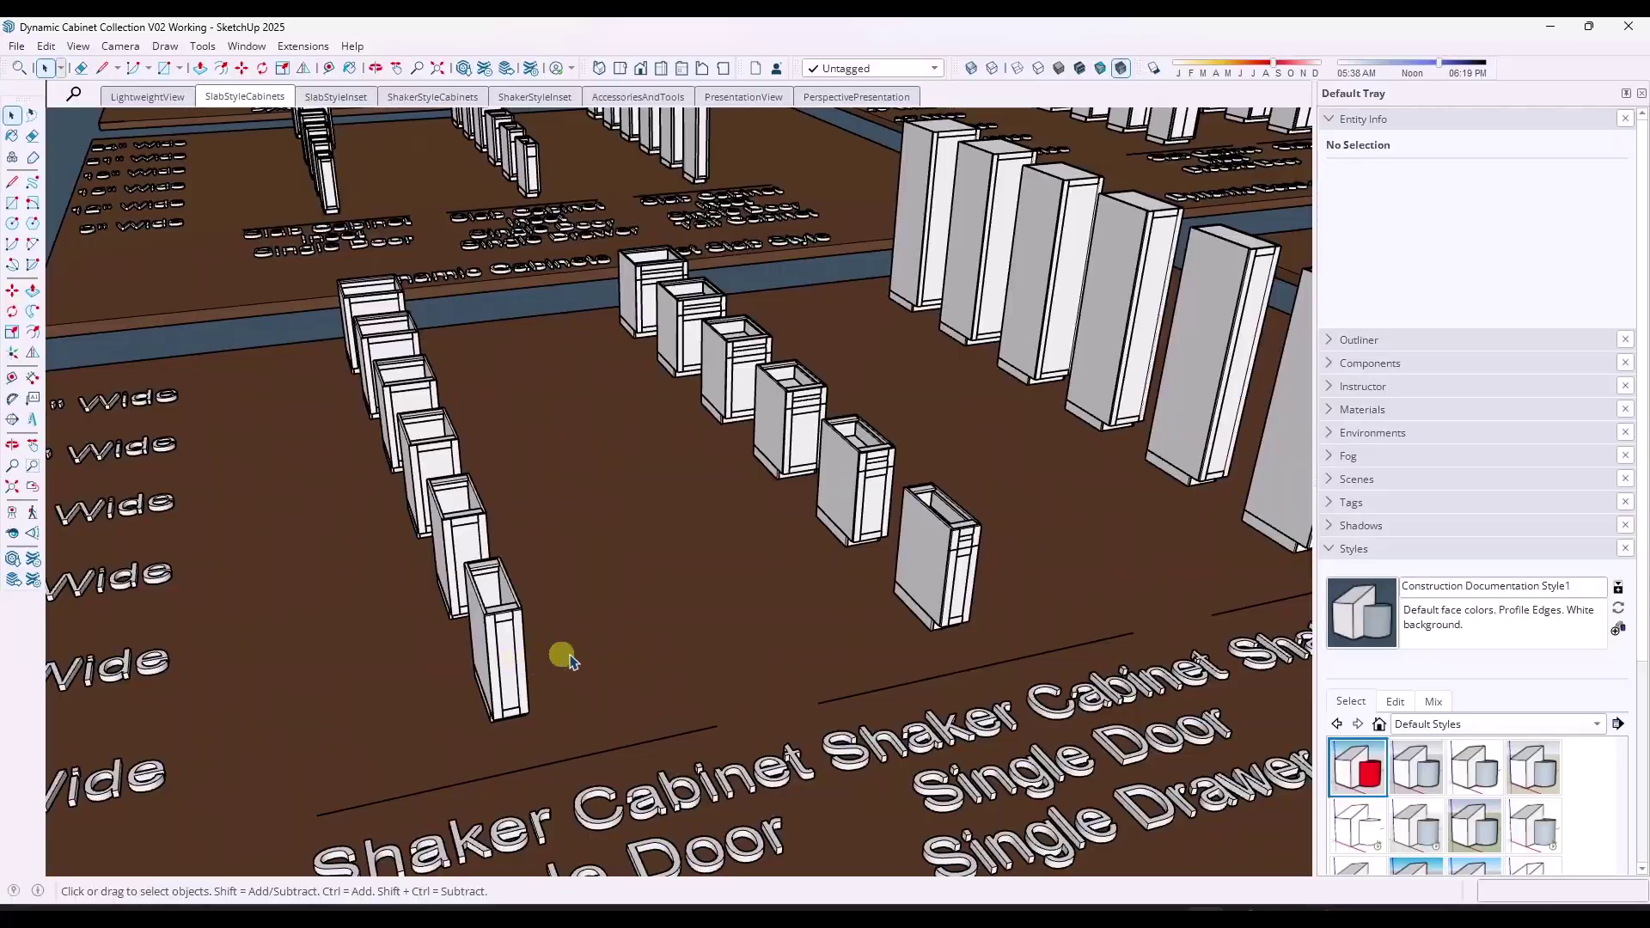
{"action": "left_click", "coordinate": [941, 560]}
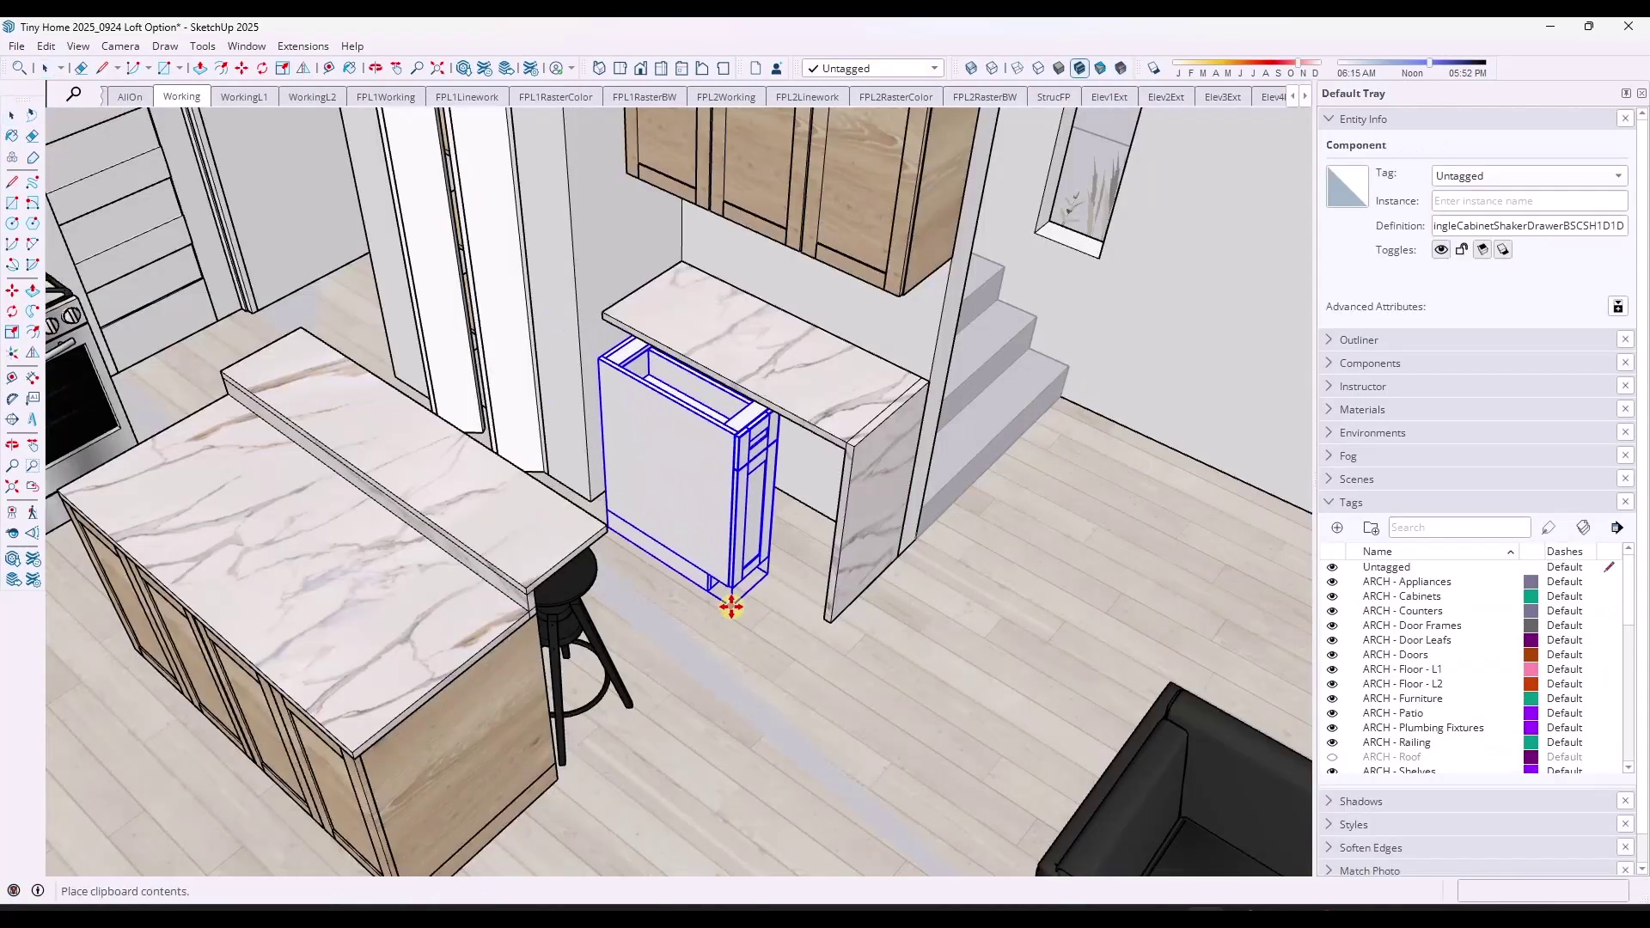
{"action": "left_click", "coordinate": [729, 610]}
Try rotating the pasted cabinet so its door faces the kitchen island, and undo the rotation
{"action": "key", "text": "m"}
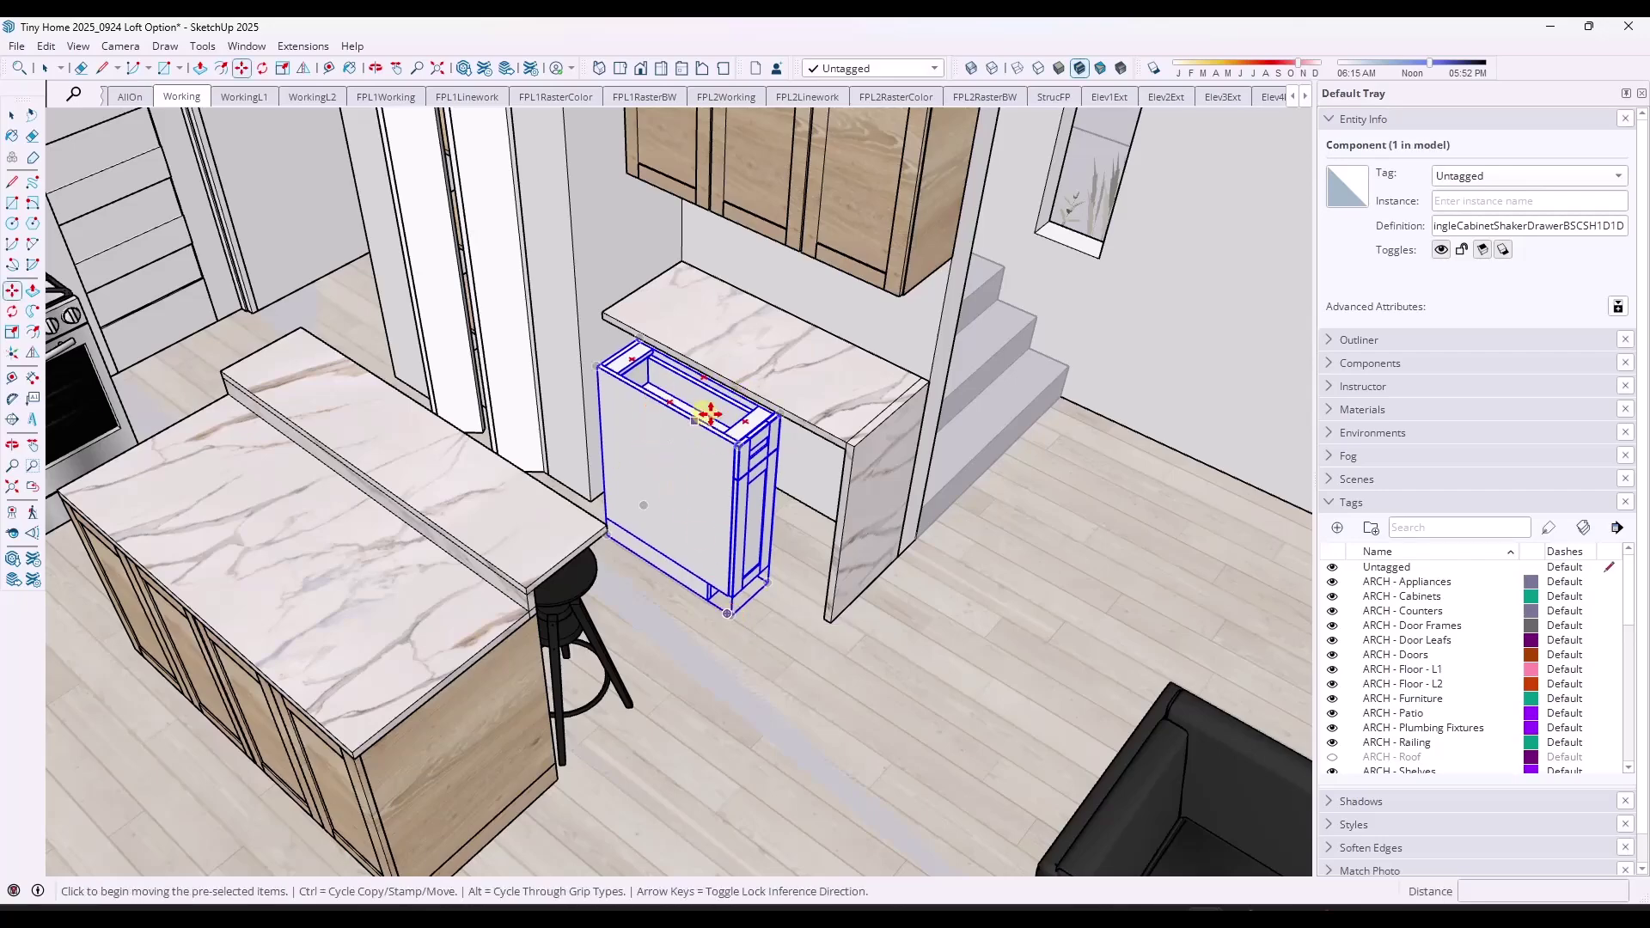
{"action": "left_click", "coordinate": [710, 414]}
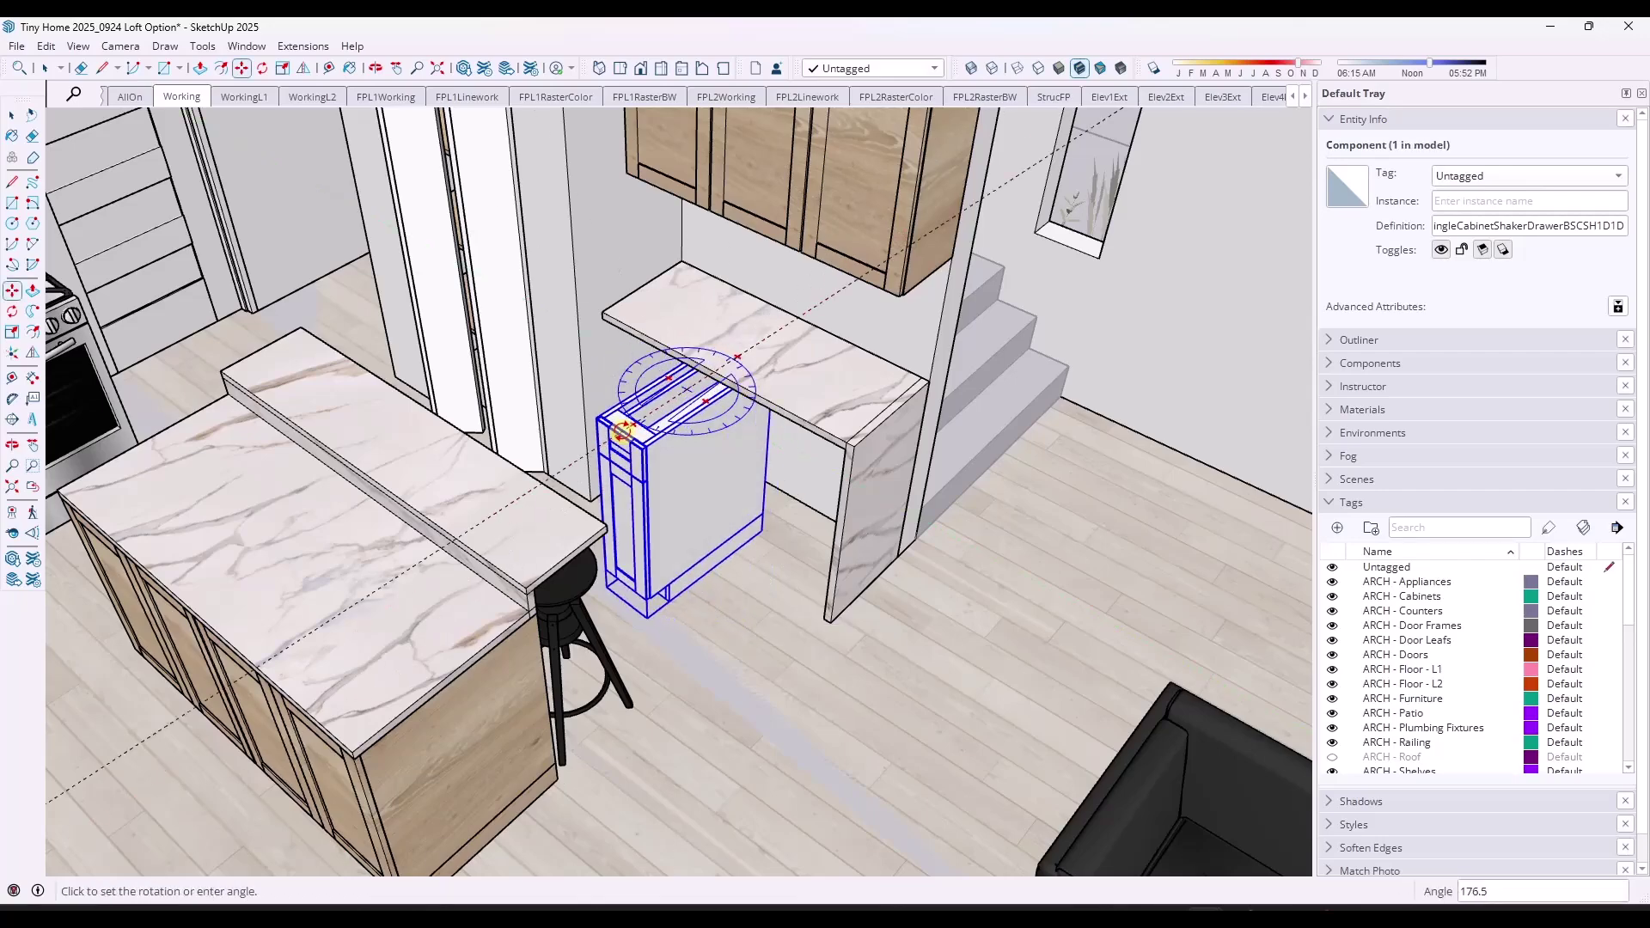
{"action": "left_click", "coordinate": [624, 432]}
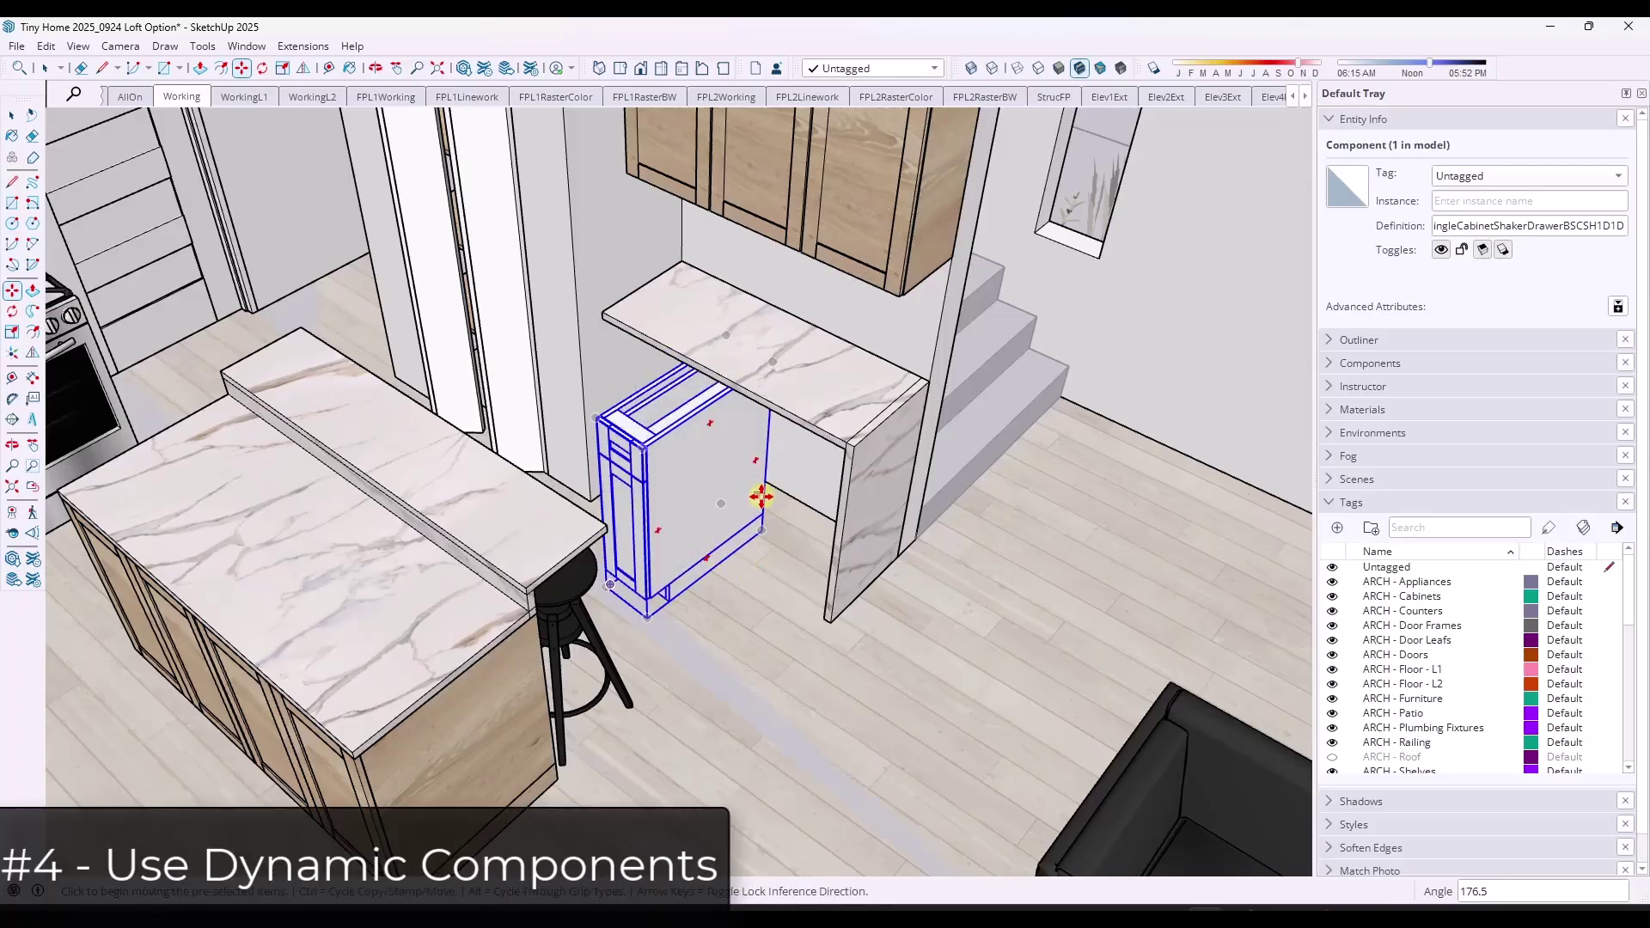
{"action": "middle_click_drag", "start_coordinate": [762, 496], "coordinate": [737, 519]}
{"action": "scroll", "coordinate": [728, 501], "scroll_direction": "up", "scroll_amount": 2}
{"action": "key", "text": "ctrl+z"}
{"action": "scroll", "coordinate": [738, 481], "scroll_direction": "up", "scroll_amount": 2}
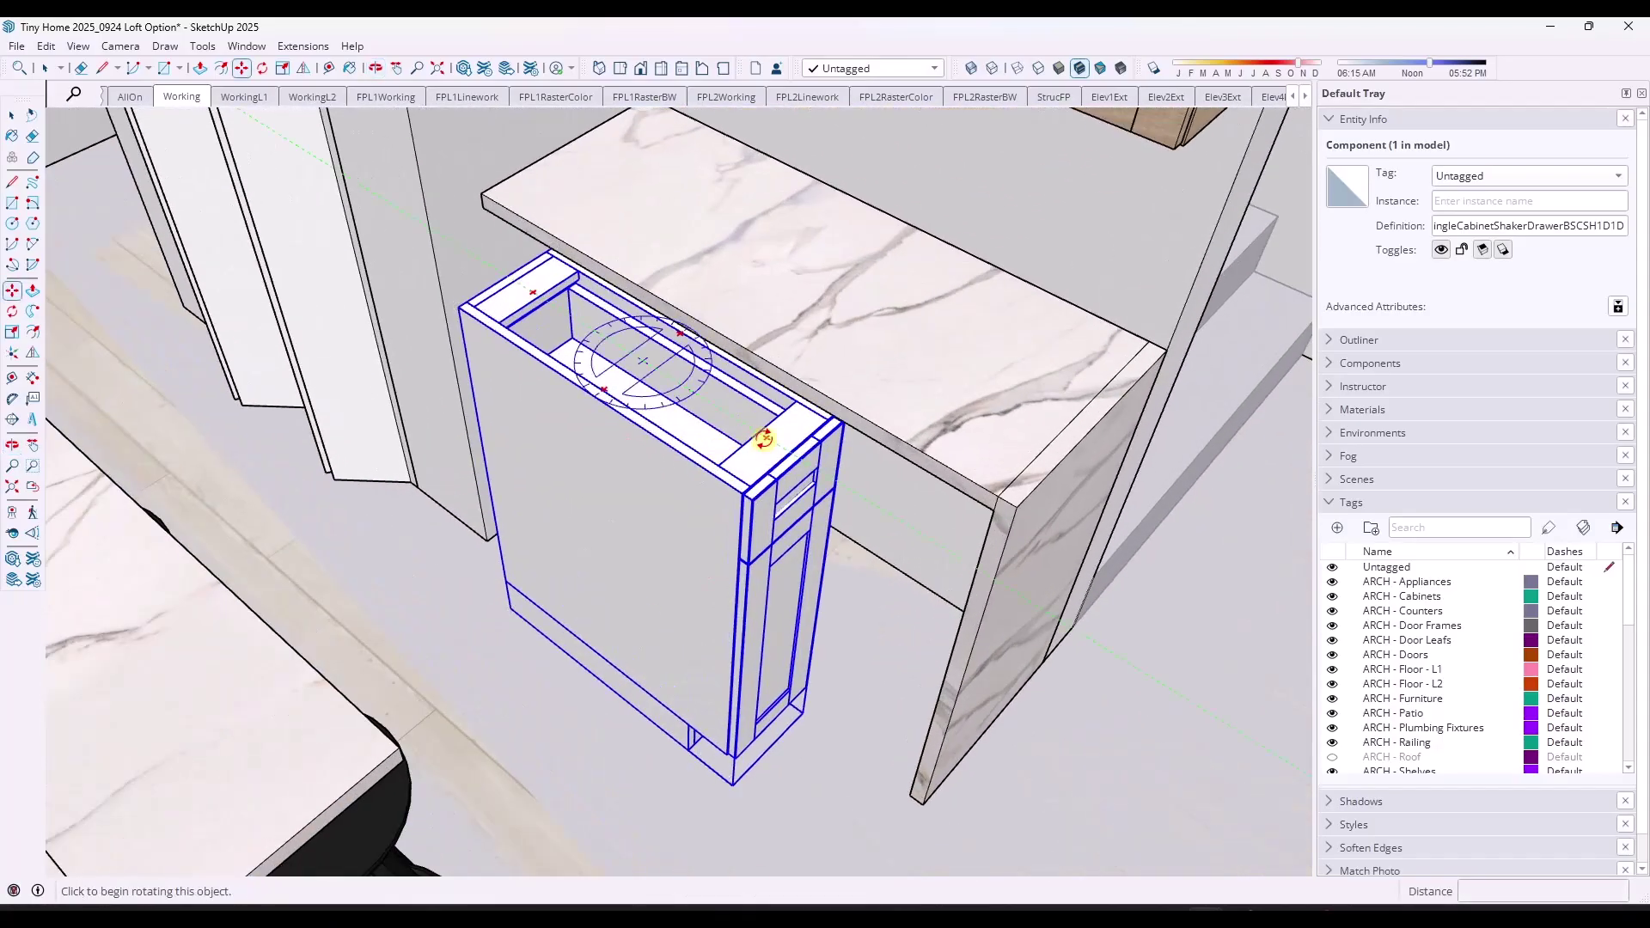
Rotate the cabinet so its door faces the kitchen island and move its lower back corner against the wall beneath the counter
{"action": "left_click", "coordinate": [763, 438]}
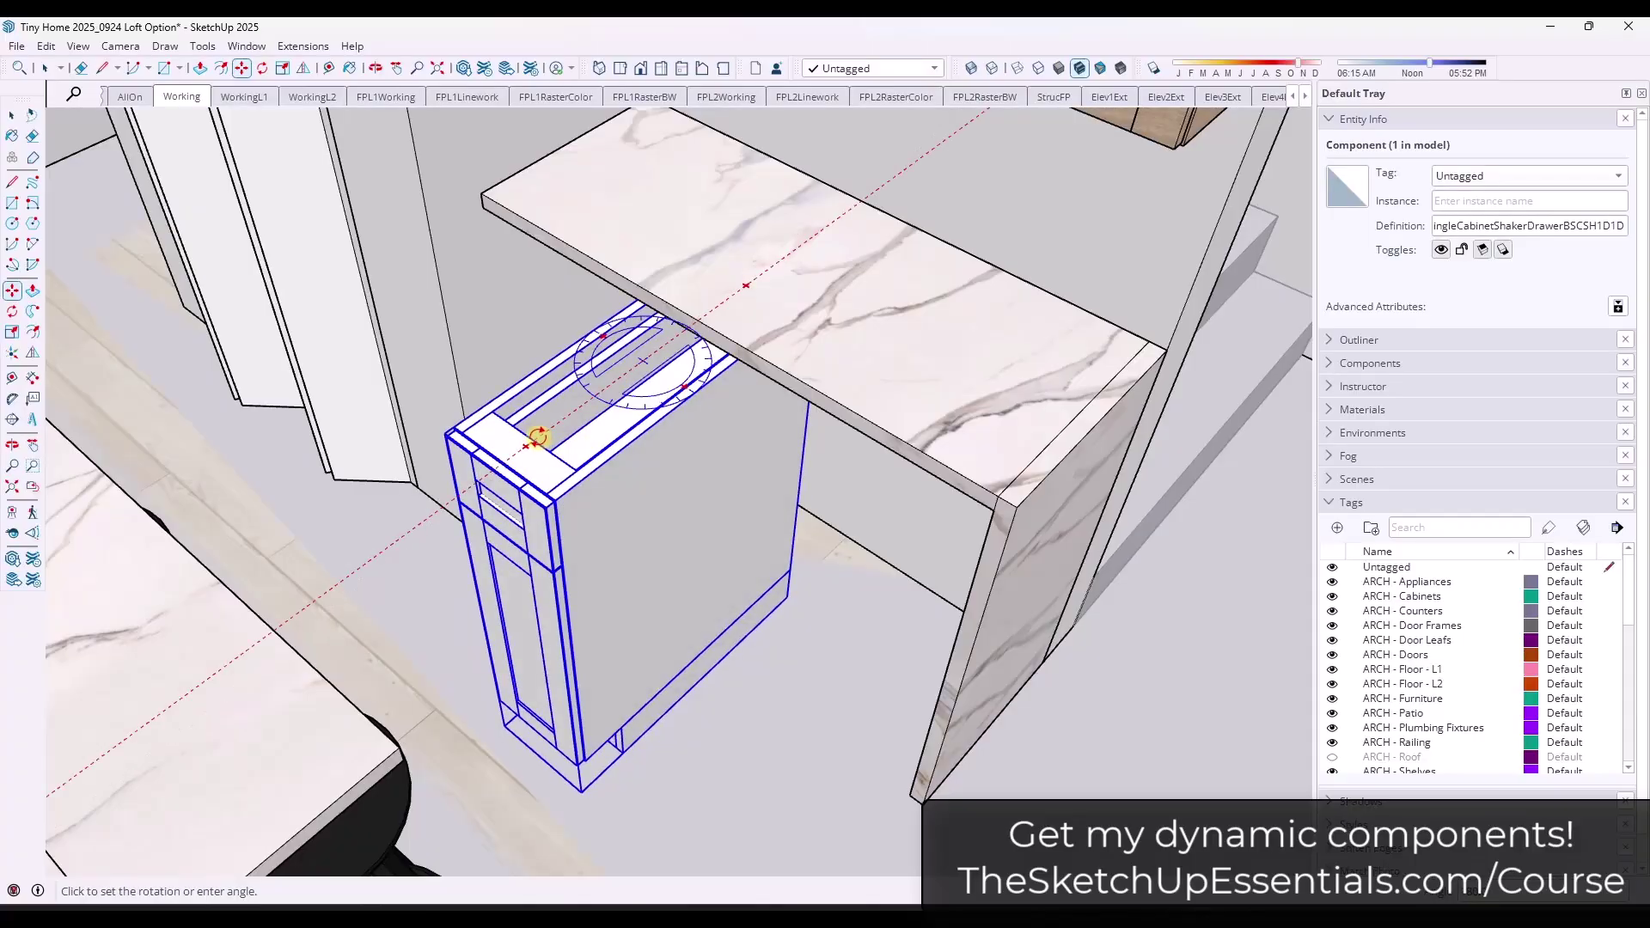
{"action": "left_click", "coordinate": [538, 436]}
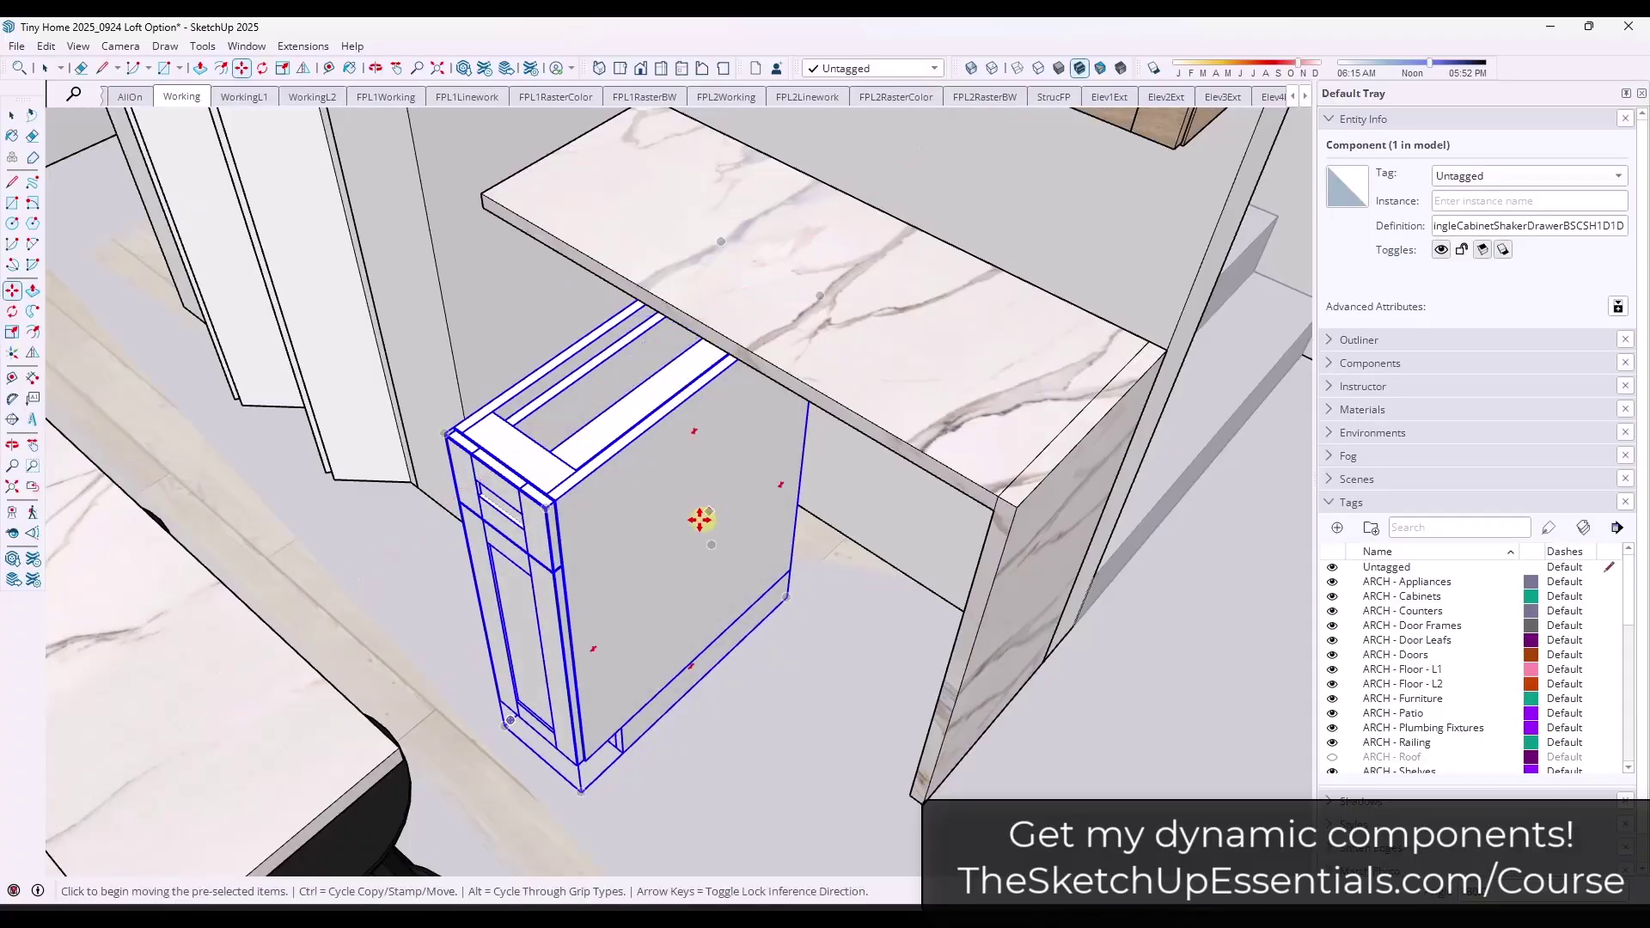
{"action": "left_click", "coordinate": [788, 604]}
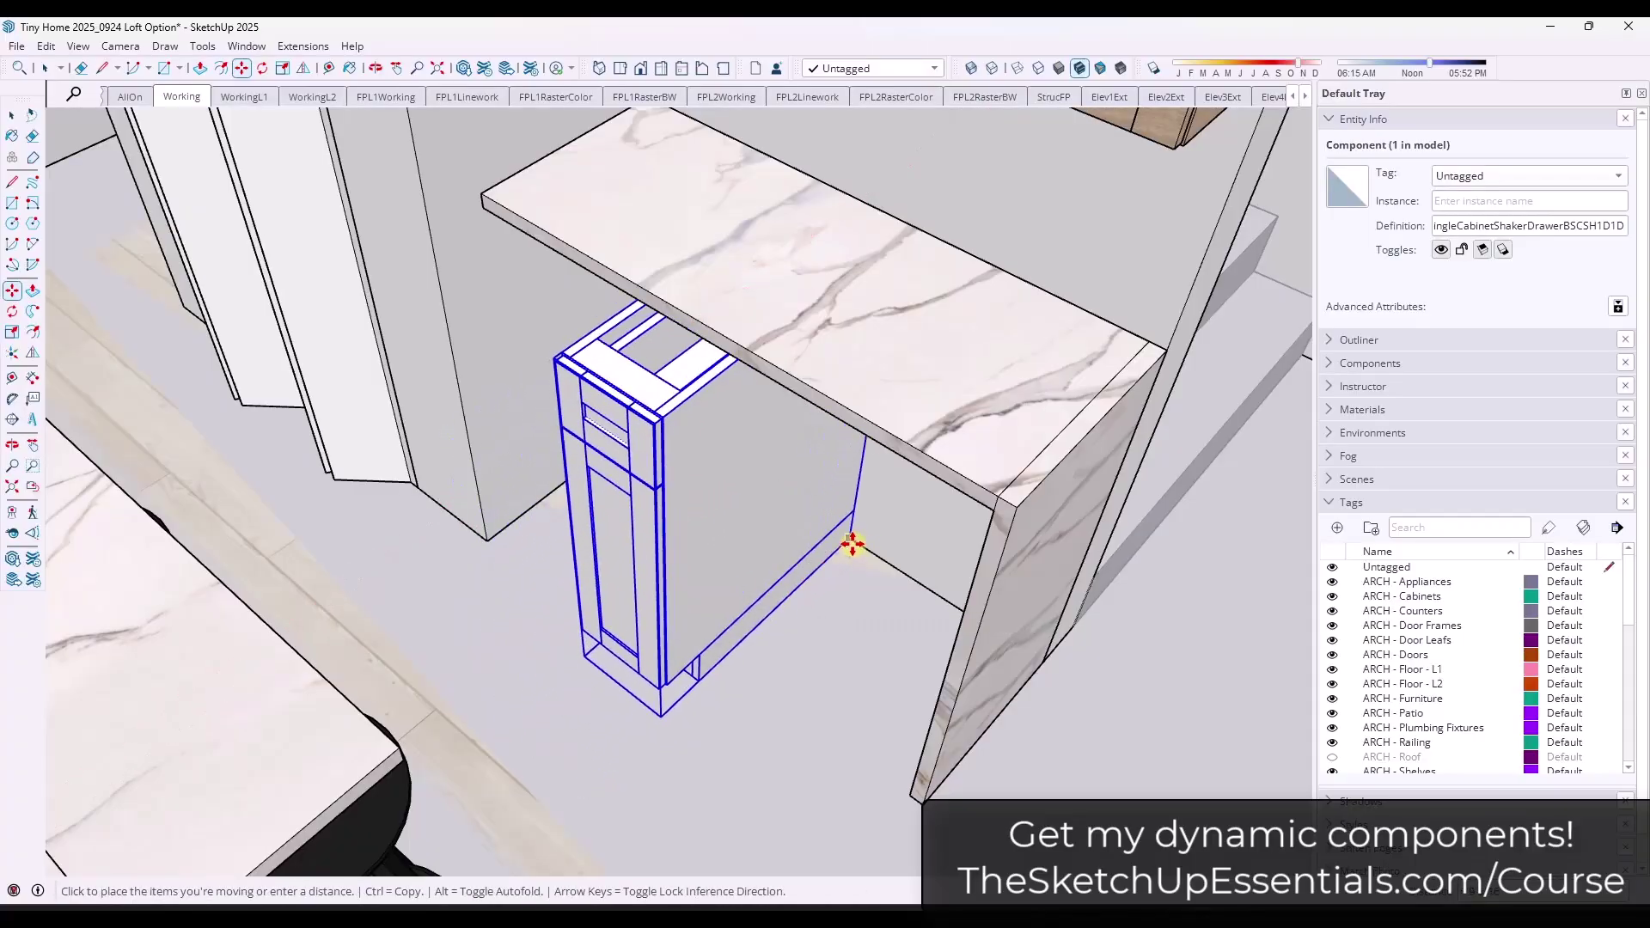
{"action": "left_click", "coordinate": [851, 543]}
Scale the cabinet's width by about 1.71 and its depth by about 0.69 to fit it beneath the counter
{"action": "scroll", "coordinate": [829, 578], "scroll_direction": "down", "scroll_amount": 4}
{"action": "key", "text": "s"}
{"action": "left_click", "coordinate": [782, 533]}
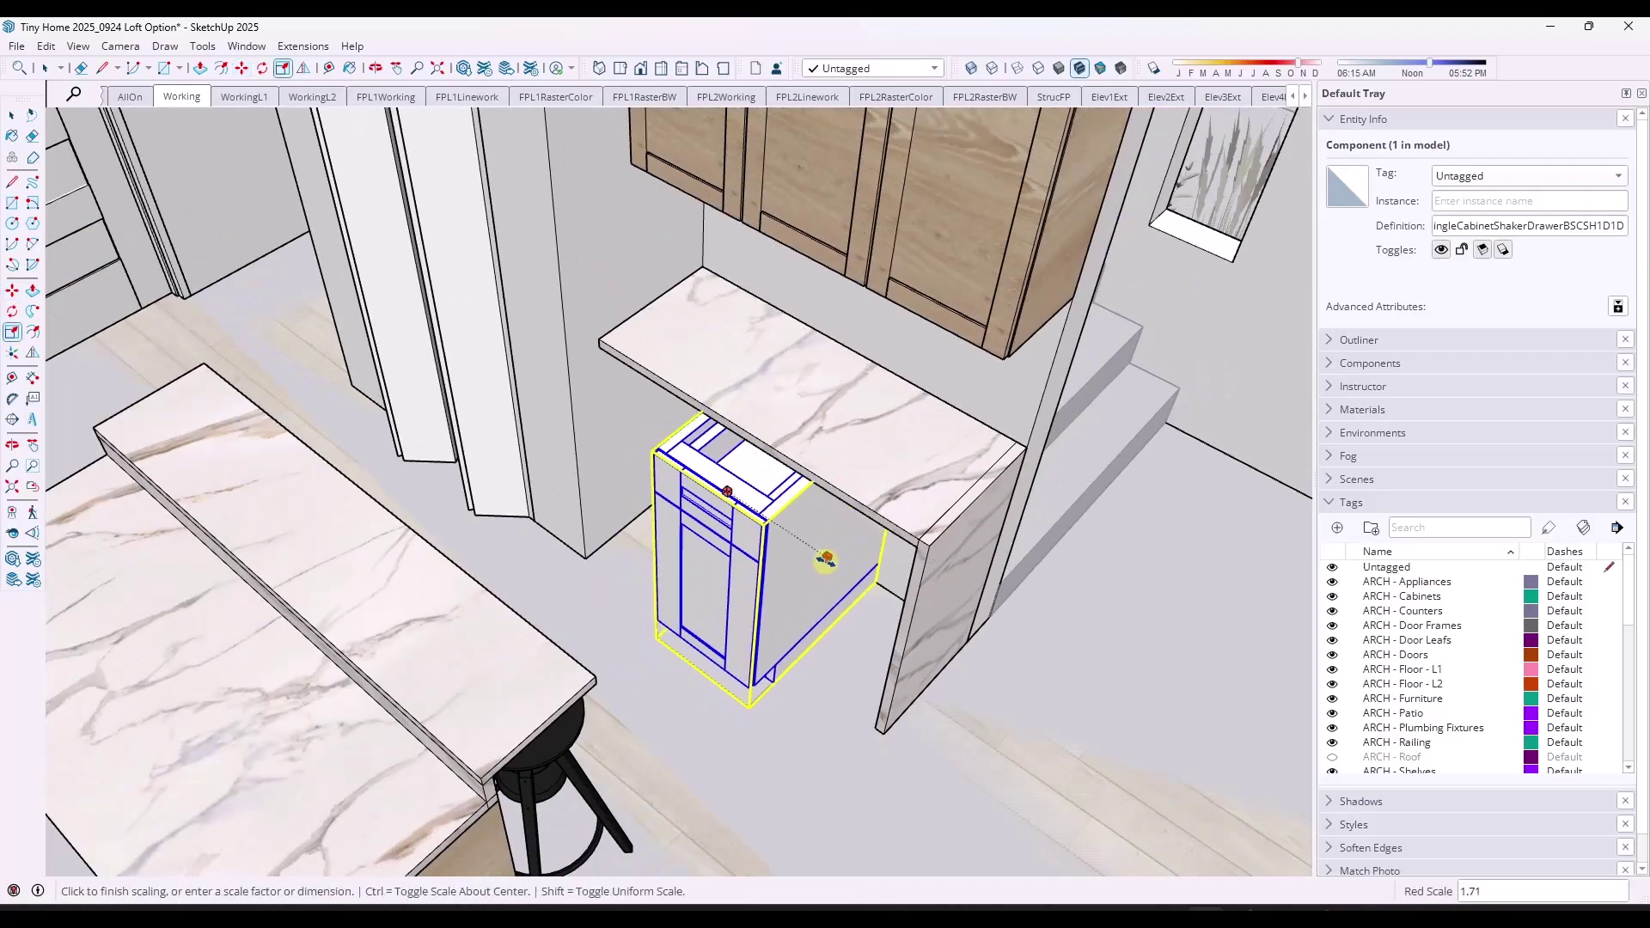
{"action": "left_click", "coordinate": [828, 559]}
{"action": "left_click", "coordinate": [842, 465]}
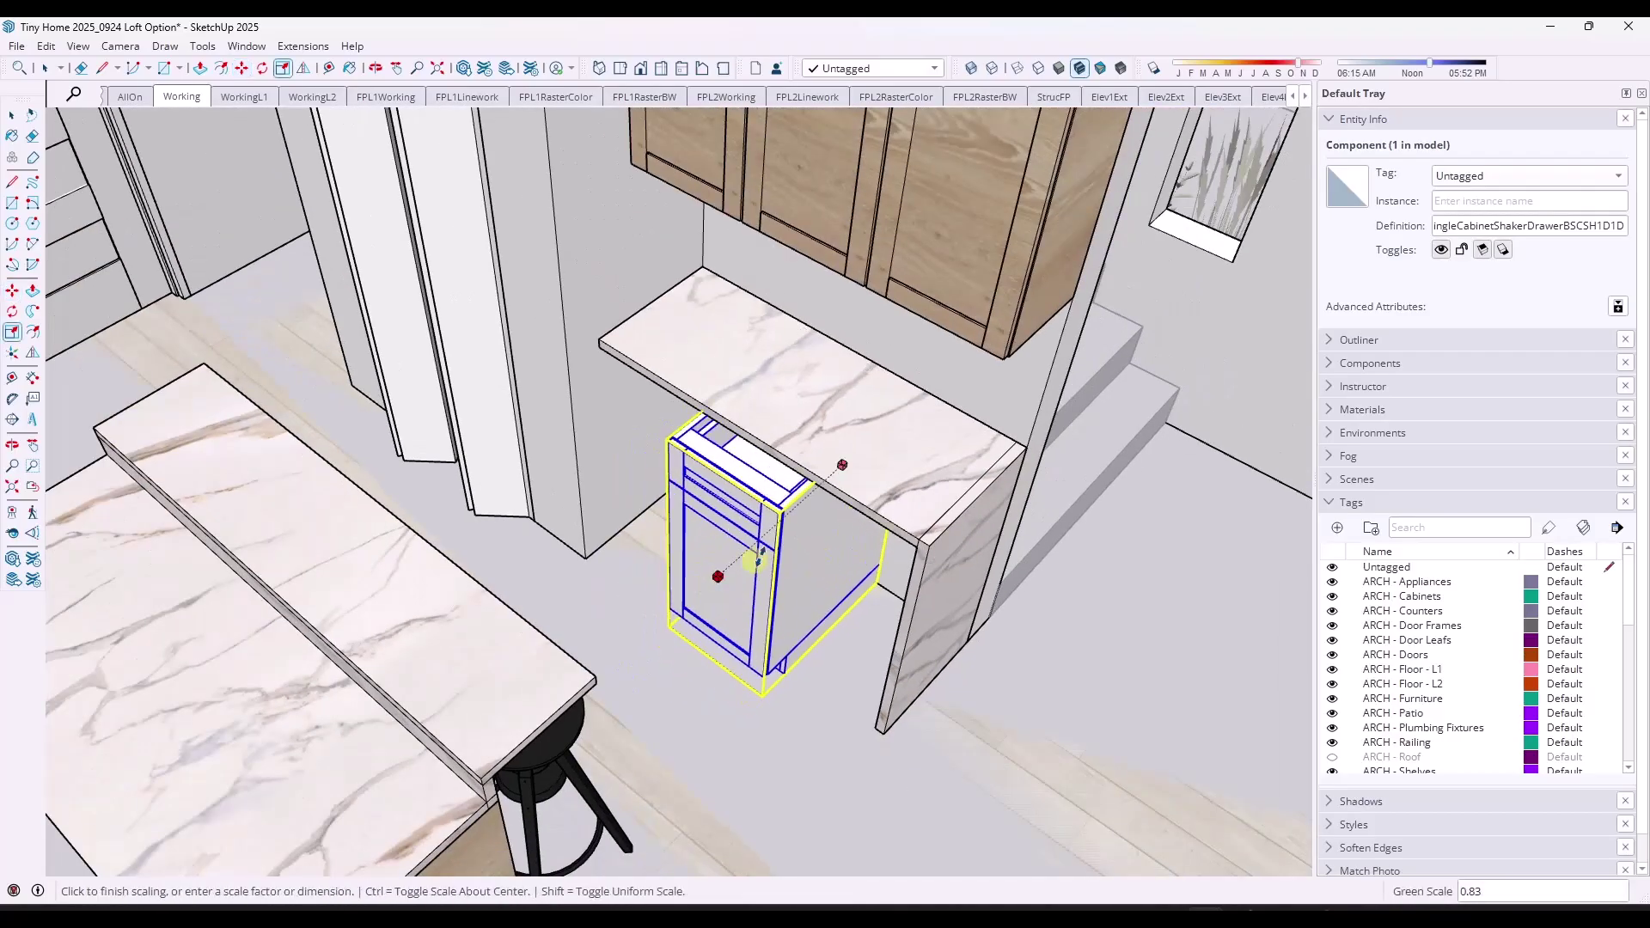
{"action": "left_click", "coordinate": [891, 543]}
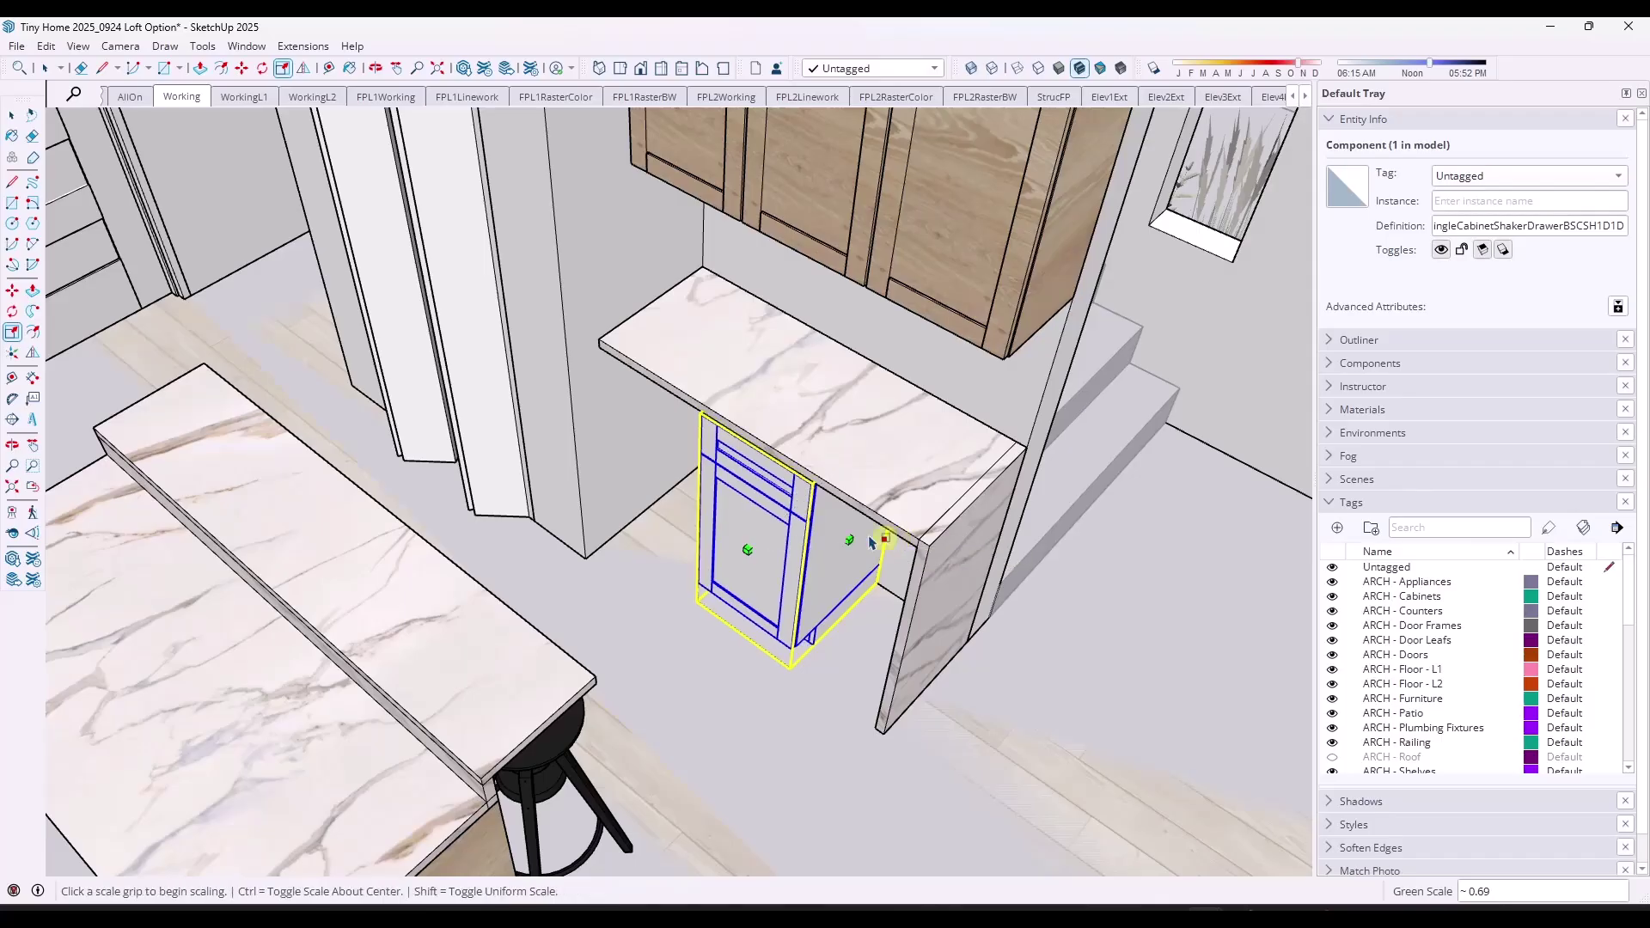
{"action": "key", "text": "space"}
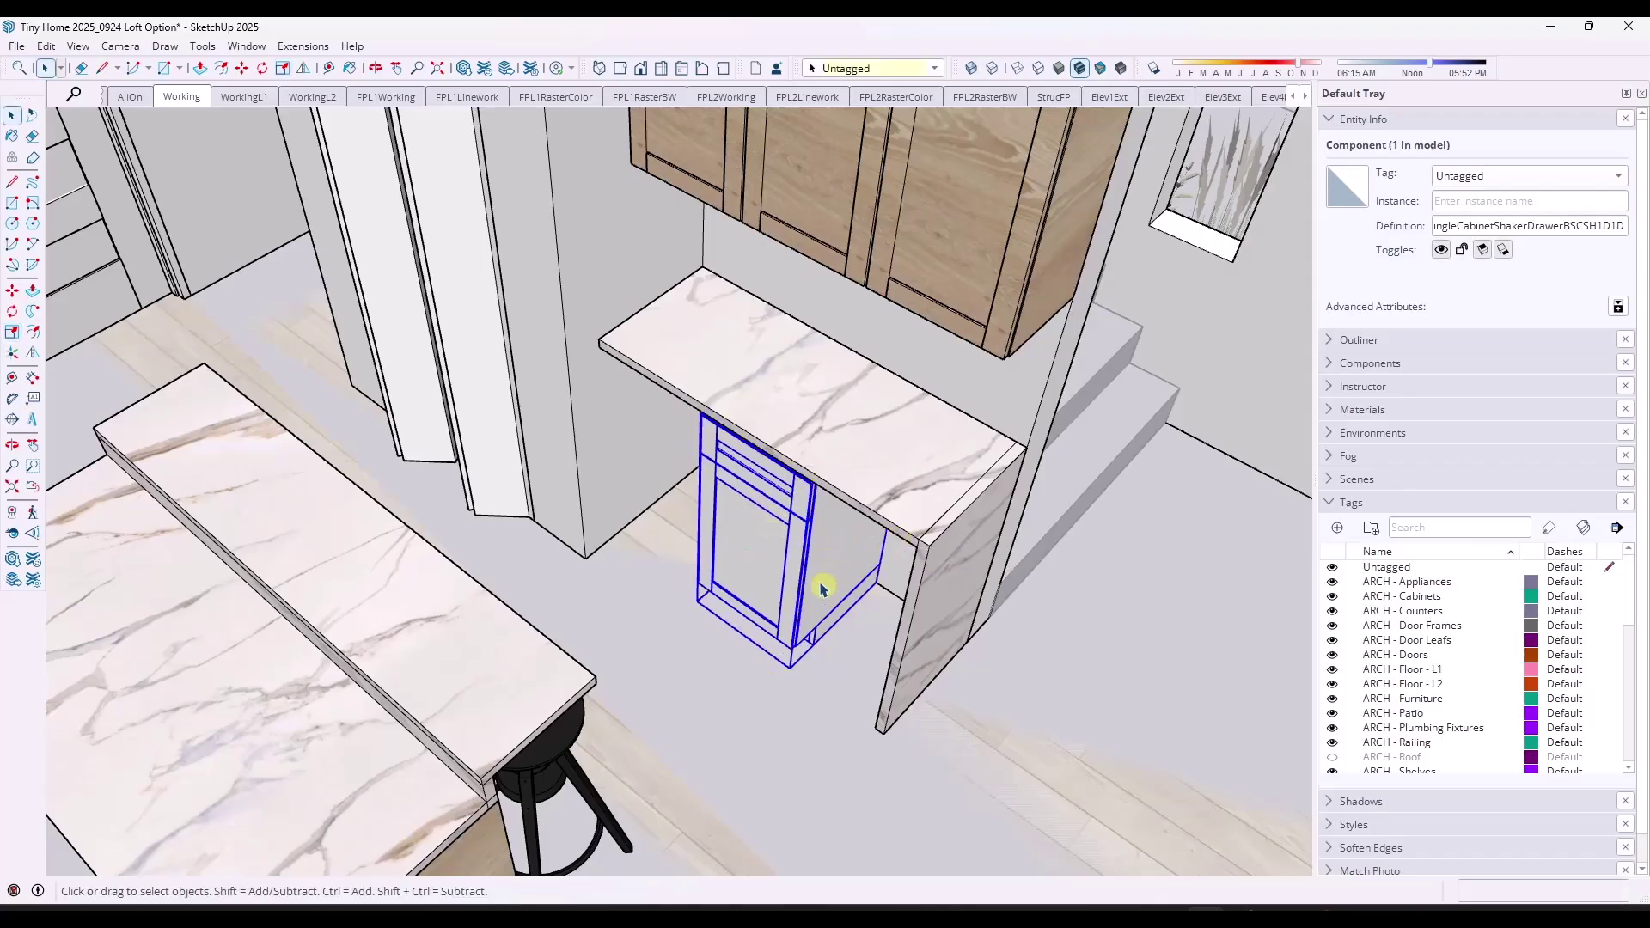
Draw a 3' 8 1/4" floor line from the marble end panel's front inner corner to the wall and divide it into 3 segments
{"action": "key", "text": "l"}
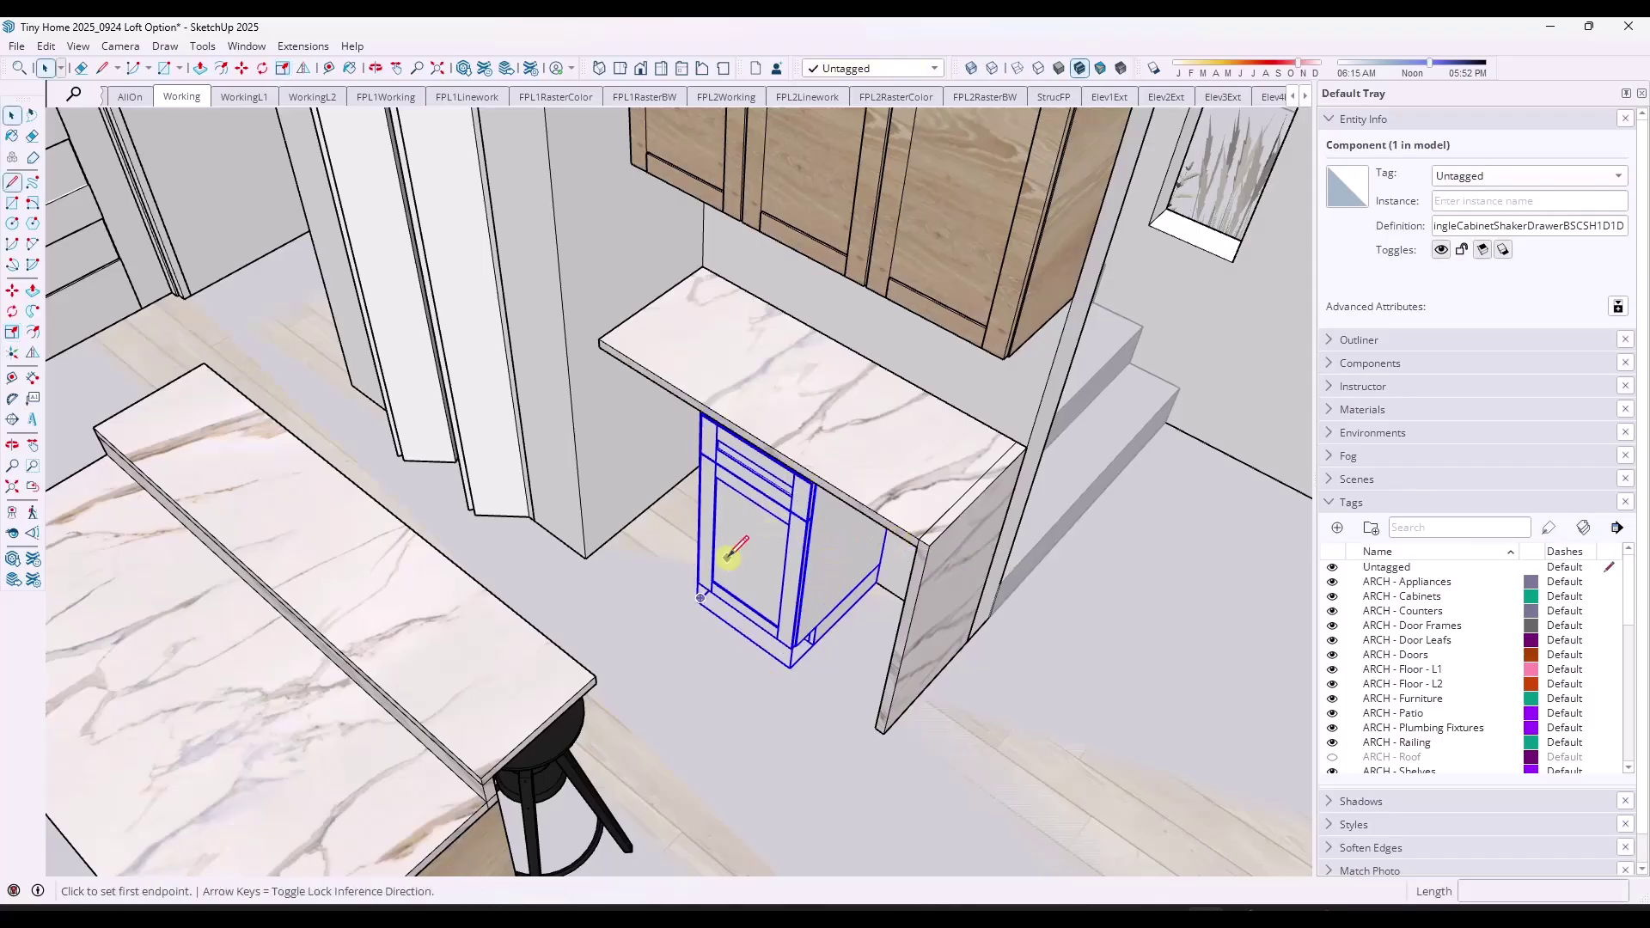
{"action": "left_click", "coordinate": [875, 728]}
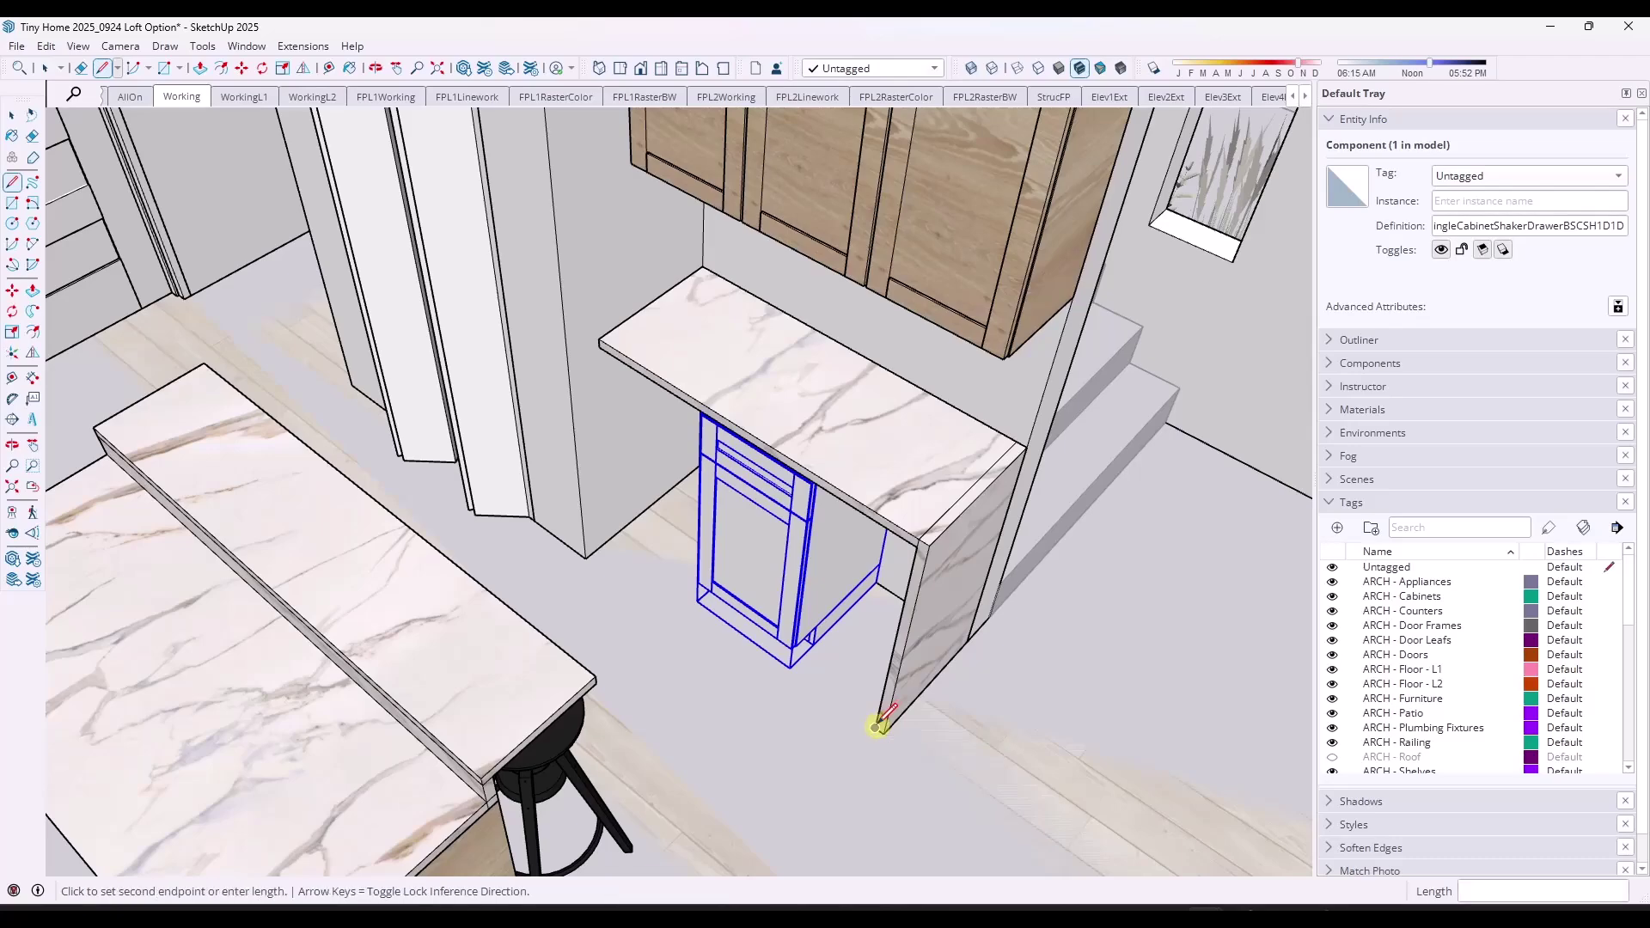
{"action": "left_click", "coordinate": [611, 538]}
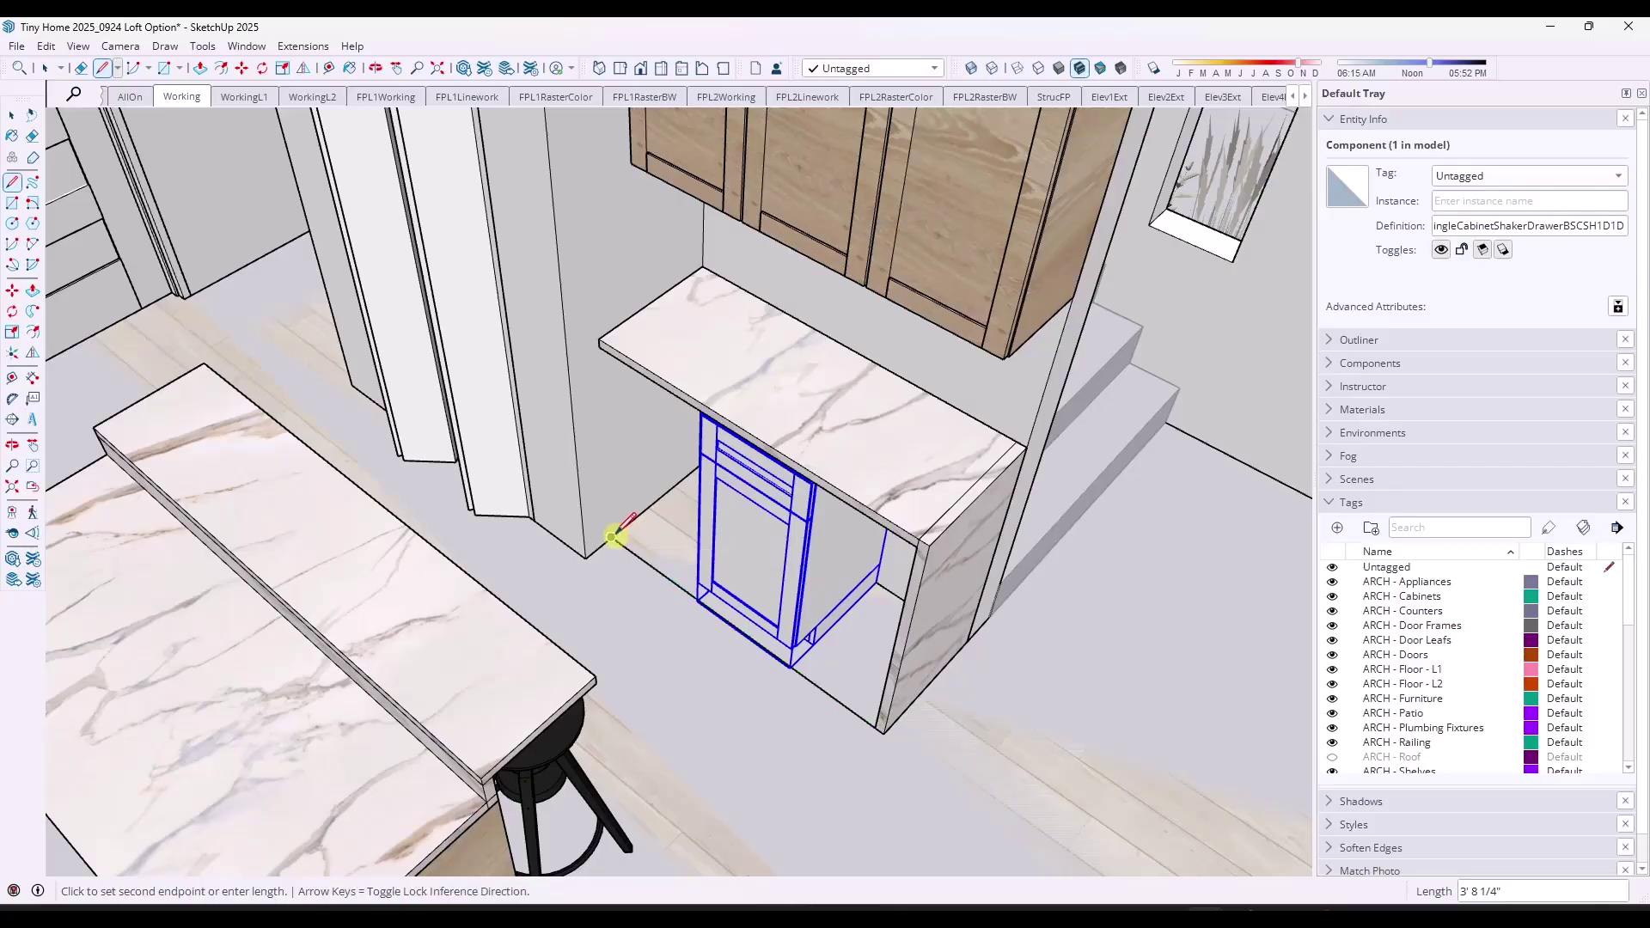
{"action": "key", "text": "space"}
{"action": "left_click", "coordinate": [634, 557]}
{"action": "right_click", "coordinate": [639, 559]}
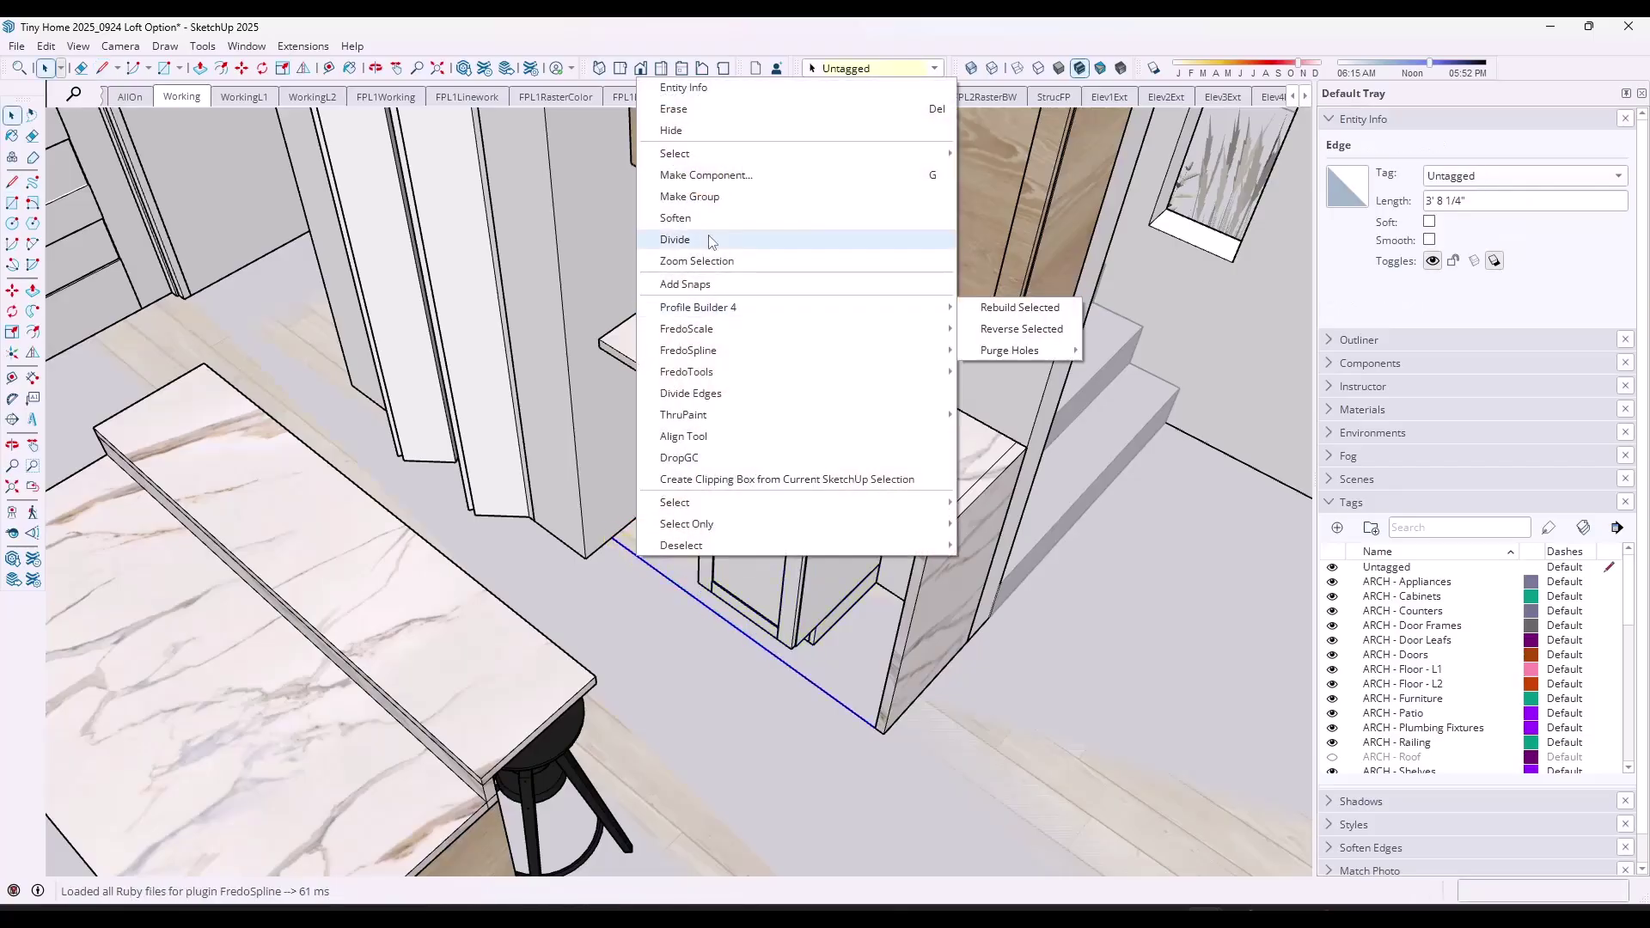
{"action": "left_click", "coordinate": [675, 239]}
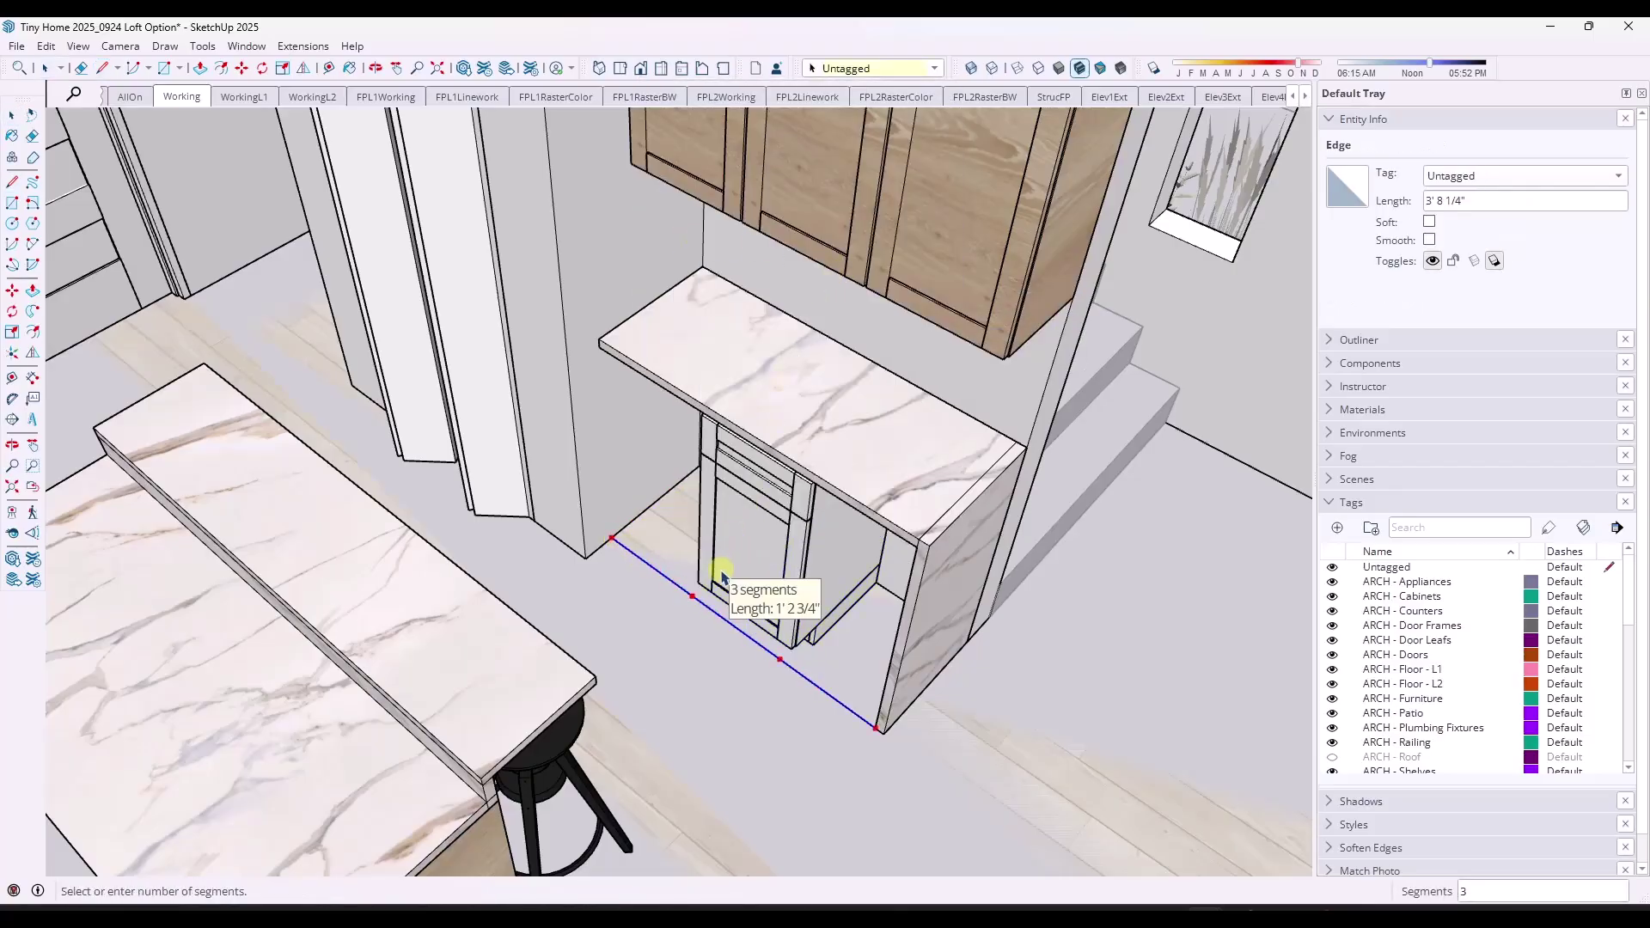
{"action": "key", "text": "Return"}
Move the cabinet against the inner face of the marble end panel, aligning its front bottom corner with the floor line's endpoint
{"action": "left_click", "coordinate": [761, 578]}
{"action": "key", "text": "m"}
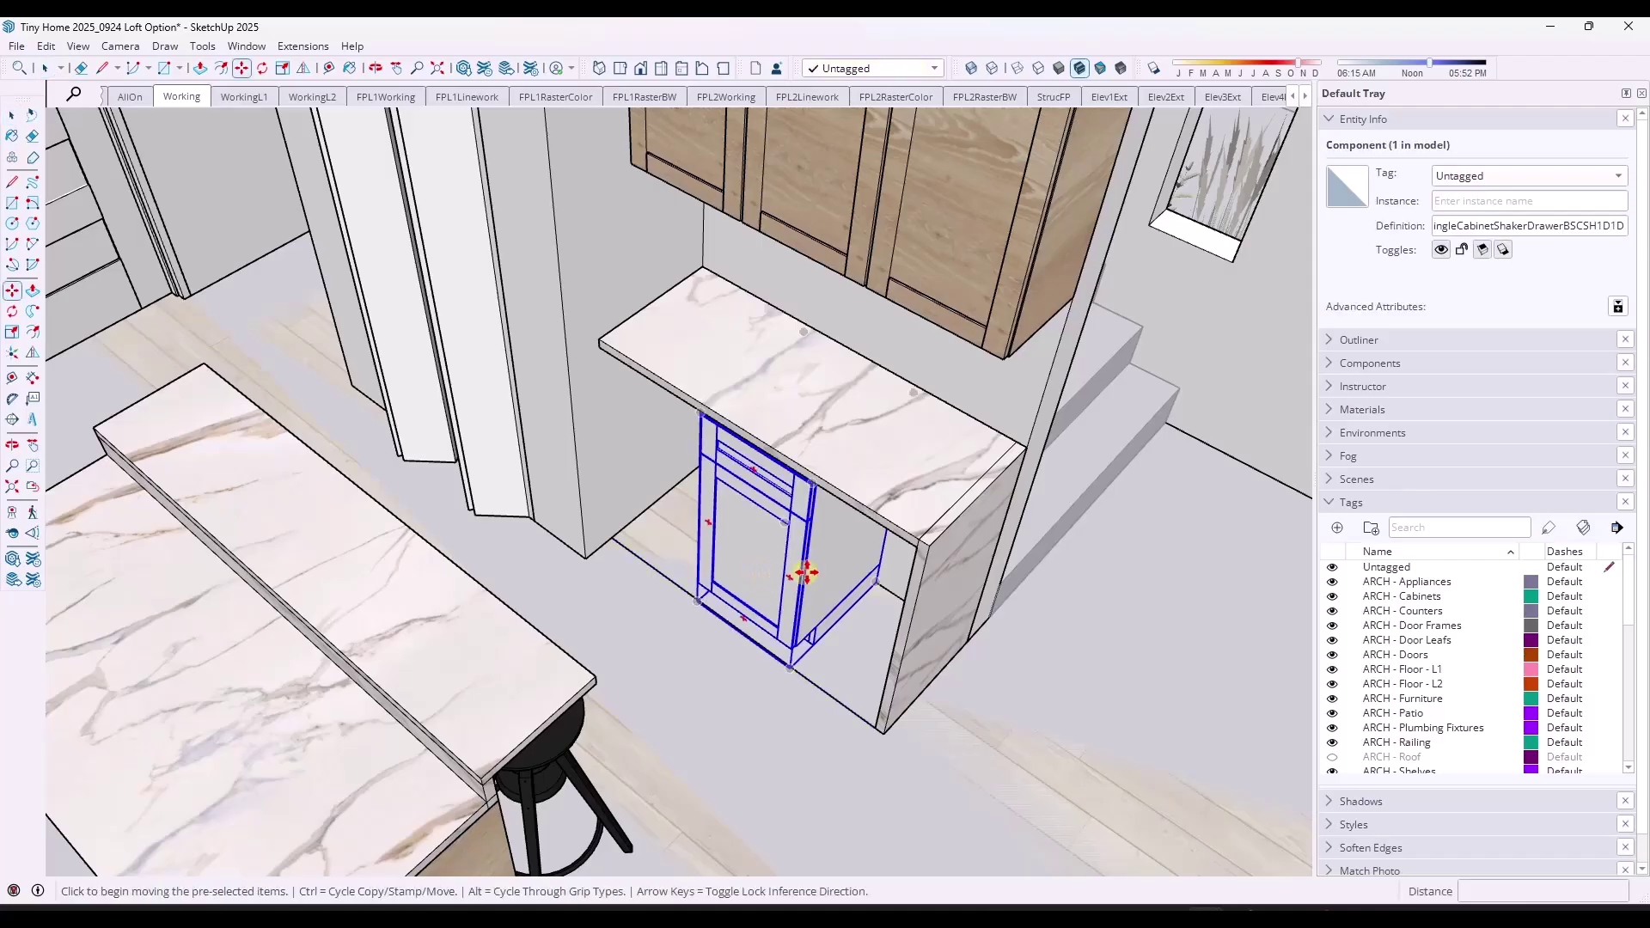
{"action": "left_click", "coordinate": [876, 584]}
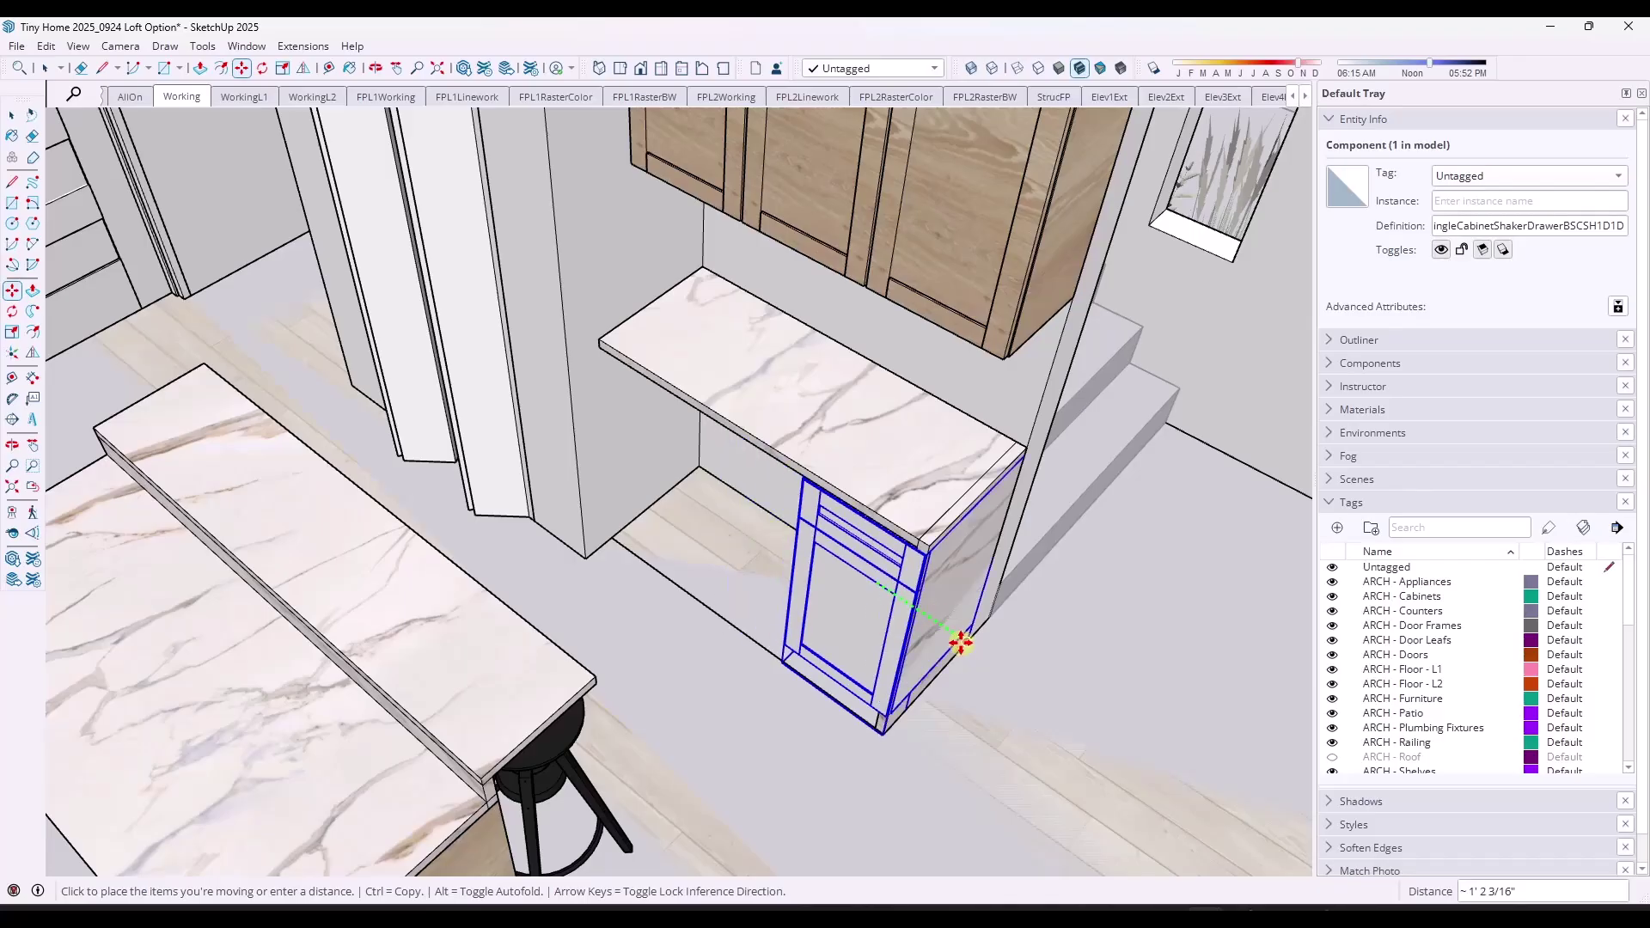
{"action": "left_click", "coordinate": [875, 724]}
Scale the cabinet's width by about 0.95 to end at the first division point on the floor line
{"action": "key", "text": "s"}
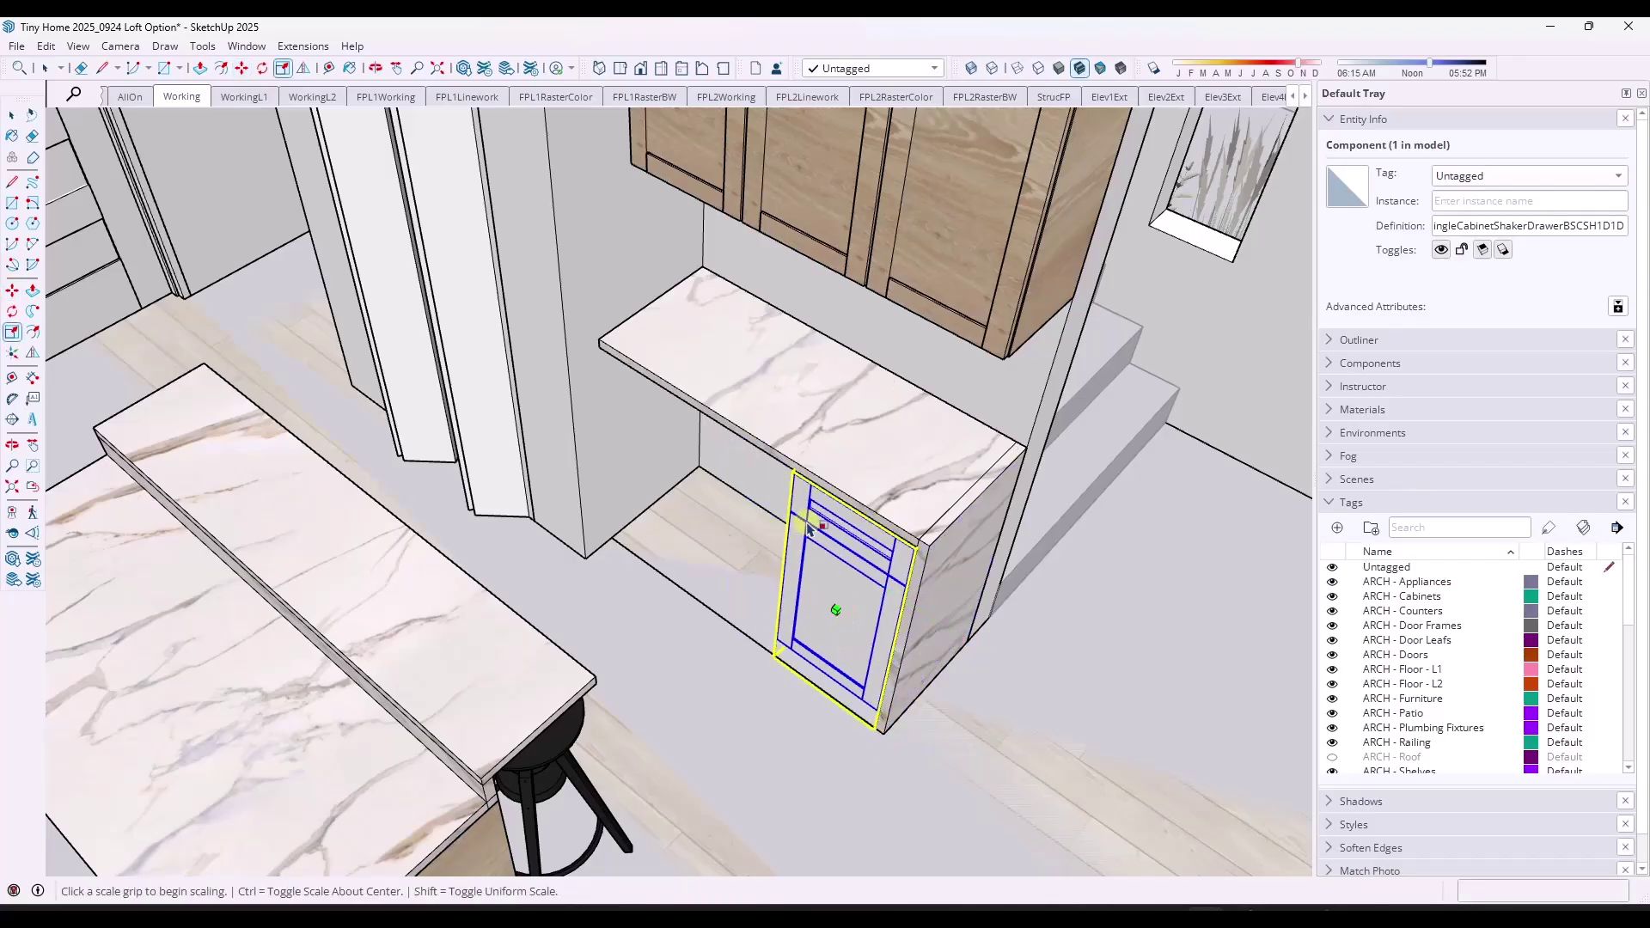
{"action": "scroll", "coordinate": [818, 560], "scroll_direction": "up", "scroll_amount": 5}
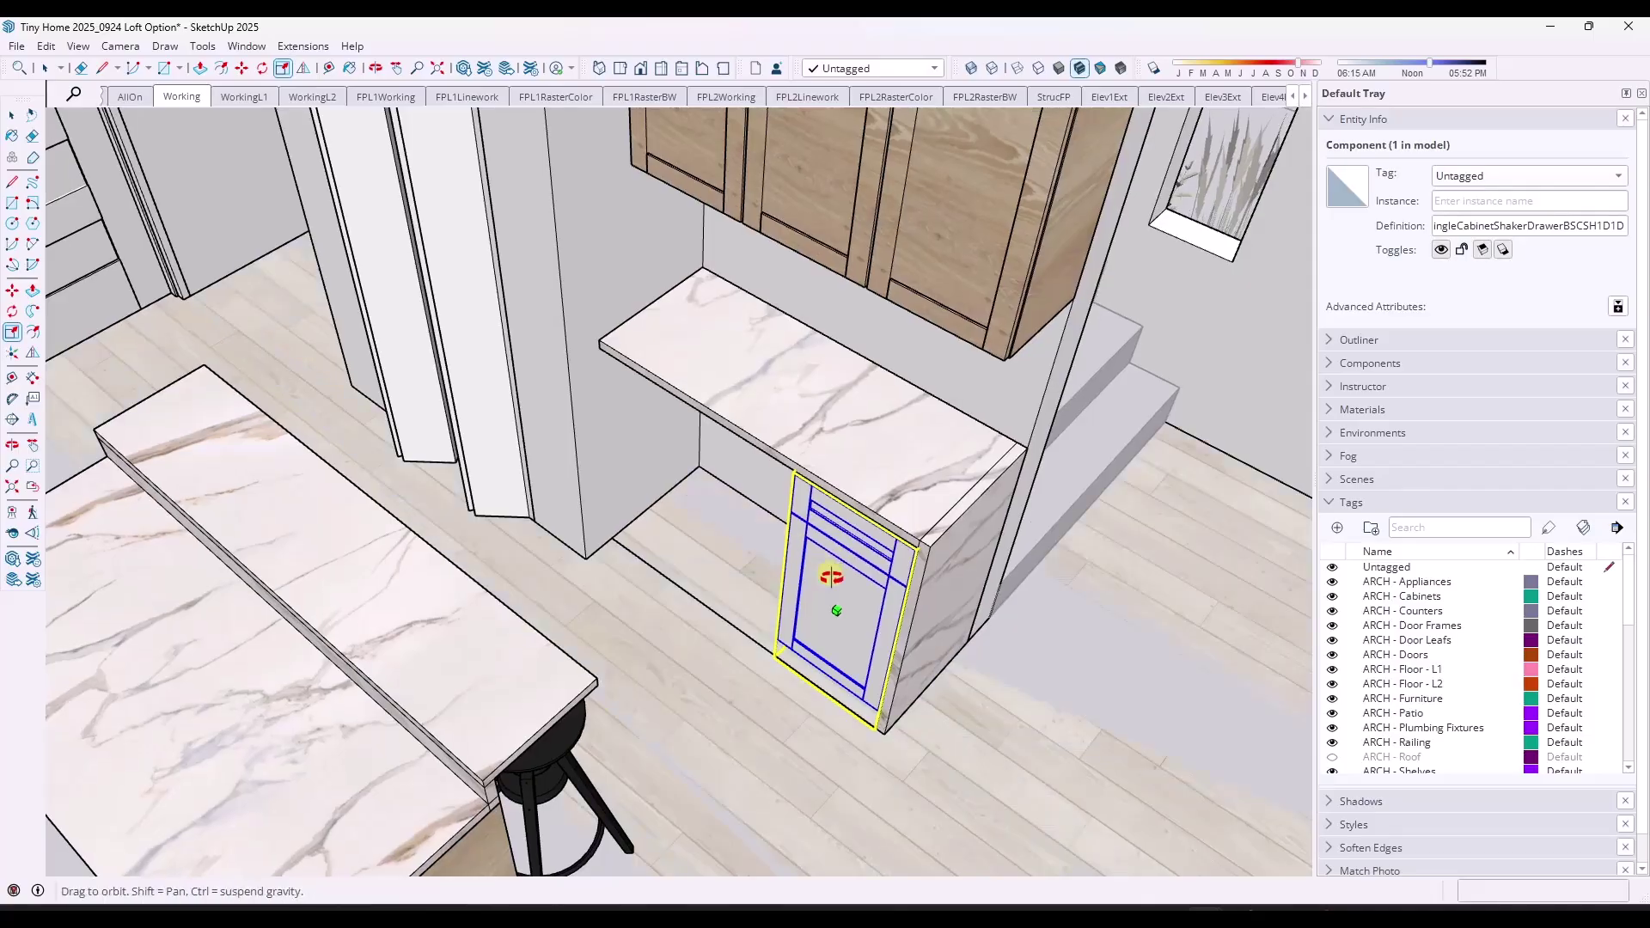
{"action": "middle_click_drag", "start_coordinate": [855, 578], "coordinate": [773, 442]}
{"action": "left_click", "coordinate": [766, 436]}
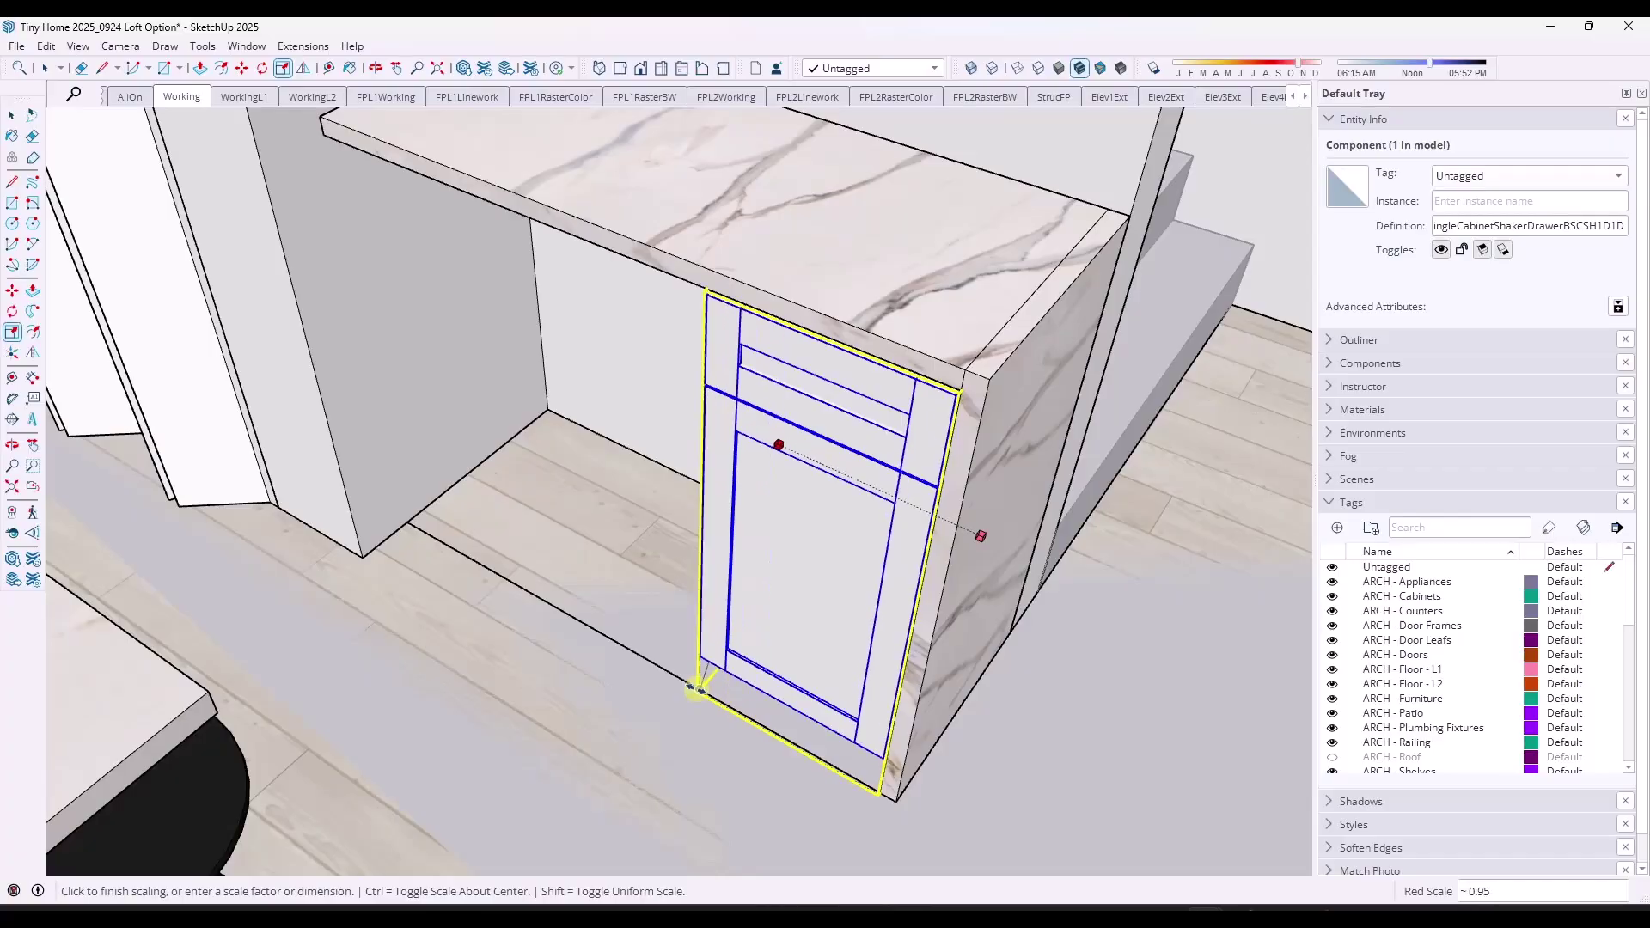
{"action": "left_click", "coordinate": [694, 688]}
Copy the cabinet 1' 2 3/4" along the floor line and multiply the copy by 2 to fill the space beneath the counter
{"action": "key", "text": "m"}
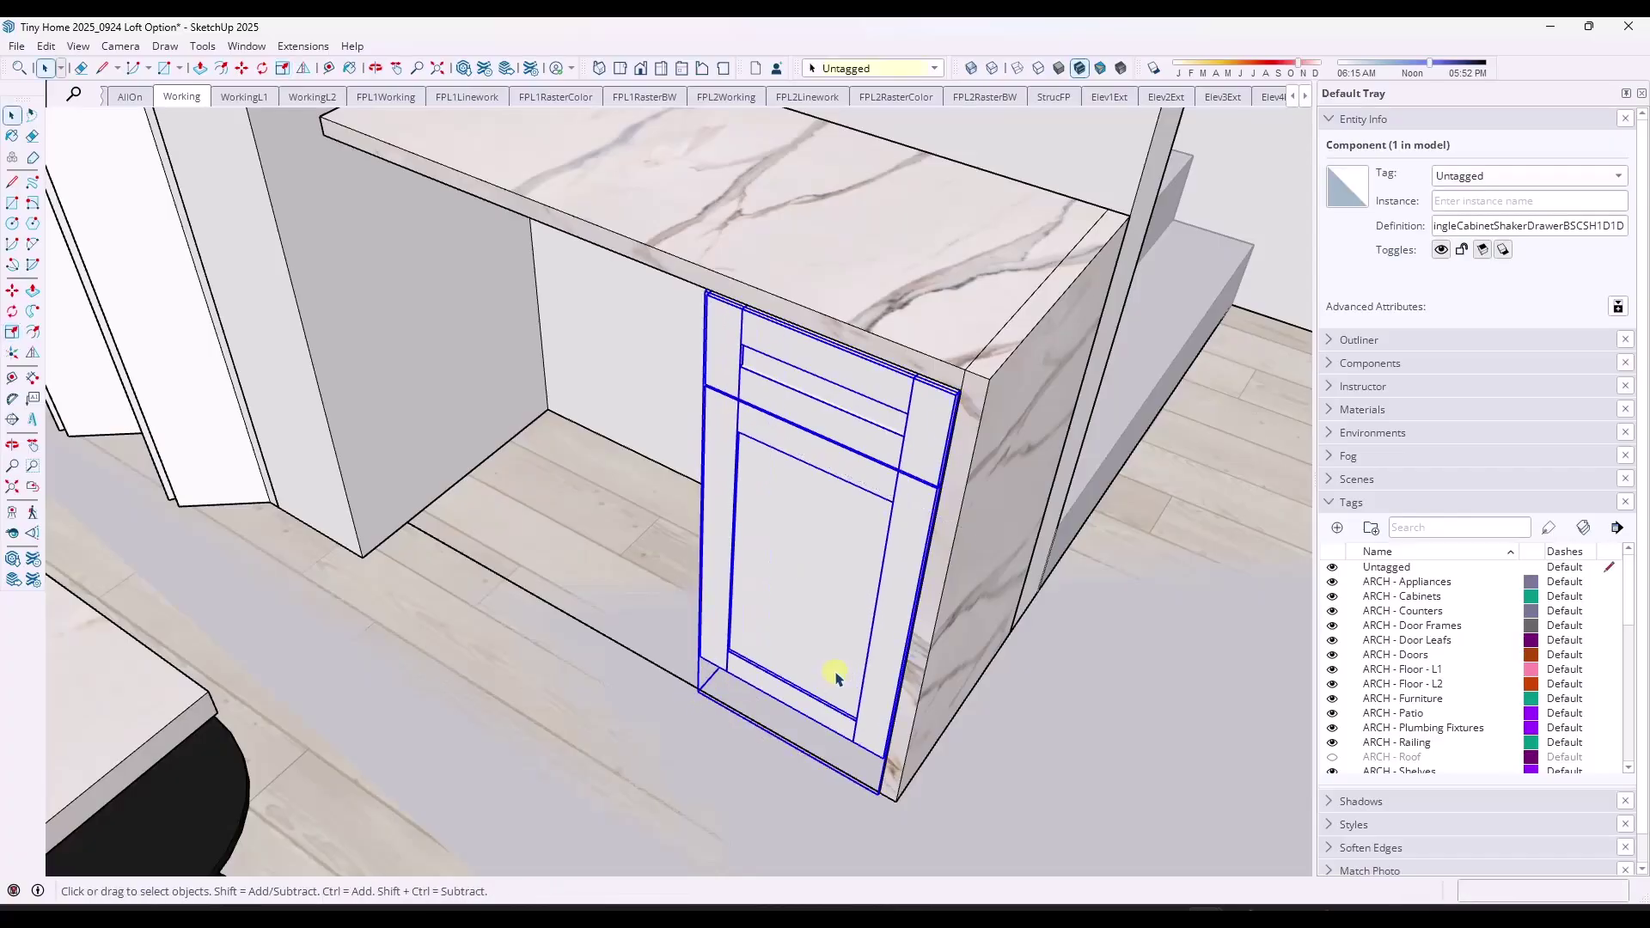
{"action": "key", "text": "ctrl"}
{"action": "left_click", "coordinate": [879, 790]}
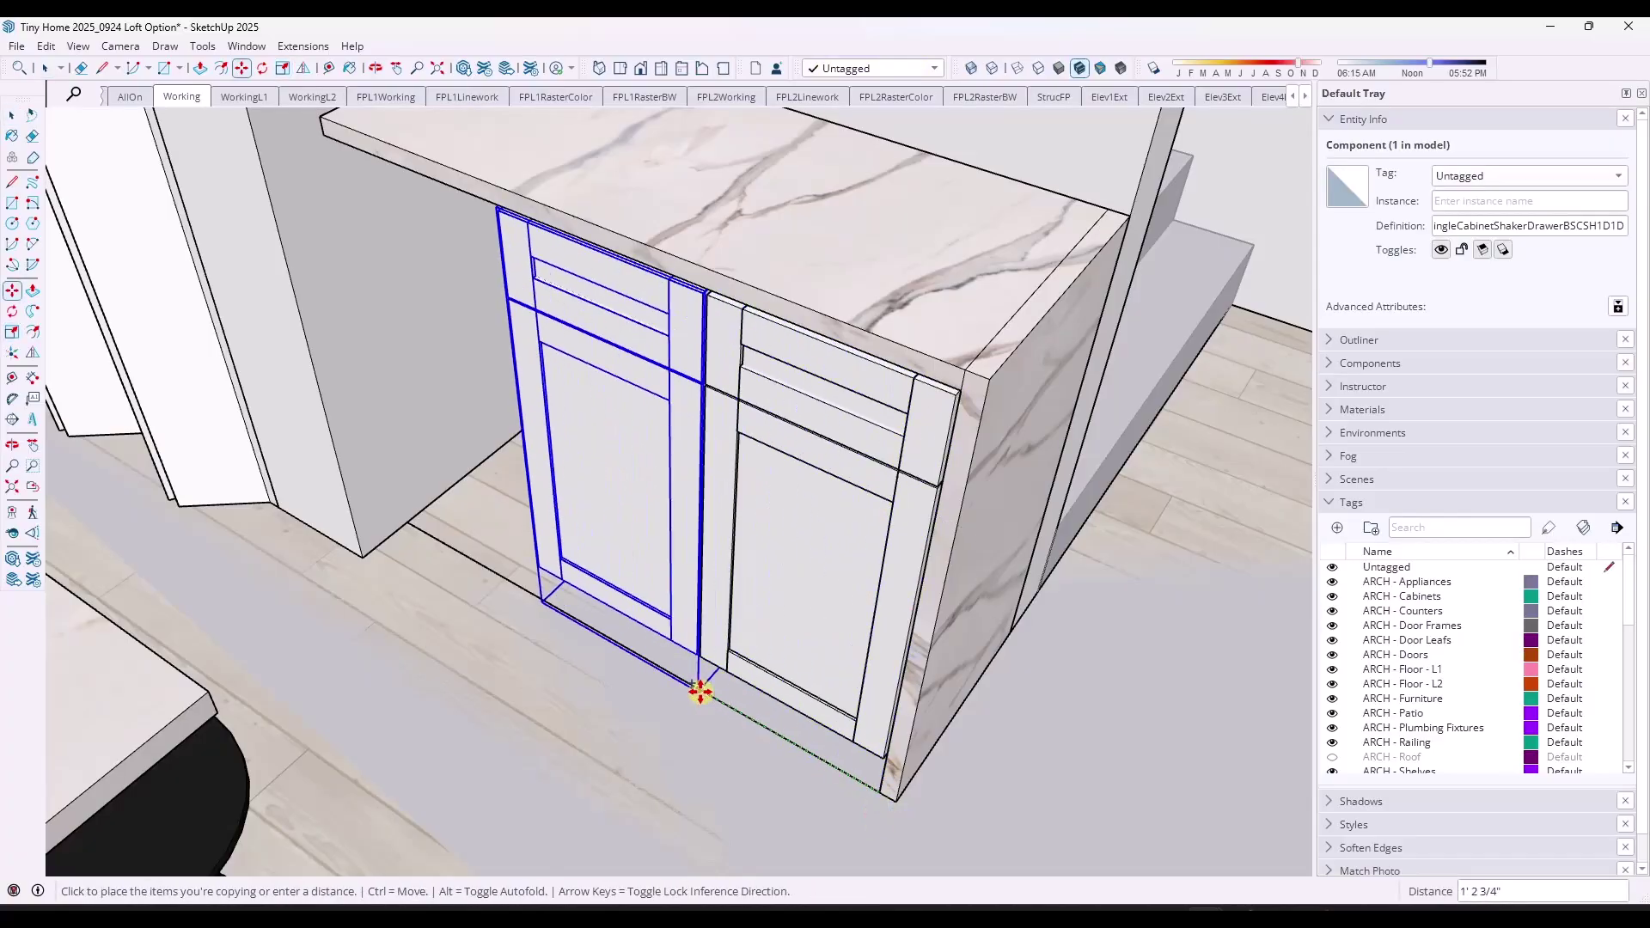
{"action": "left_click", "coordinate": [703, 691]}
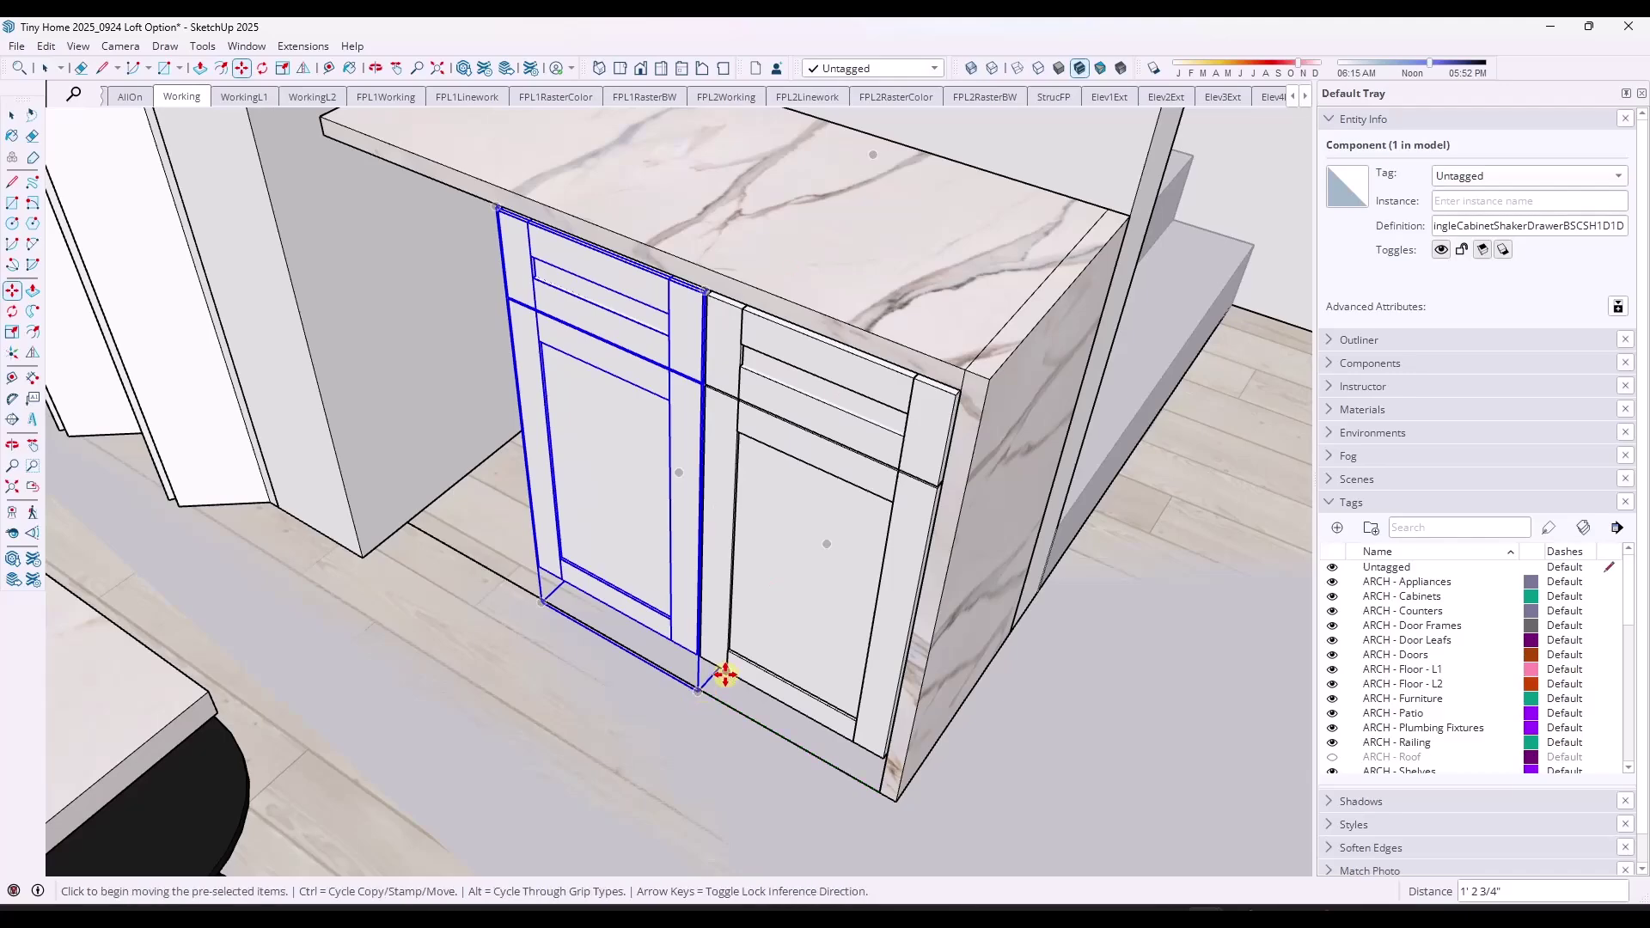
{"action": "type", "text": "*21"}
{"action": "key", "text": "Return"}
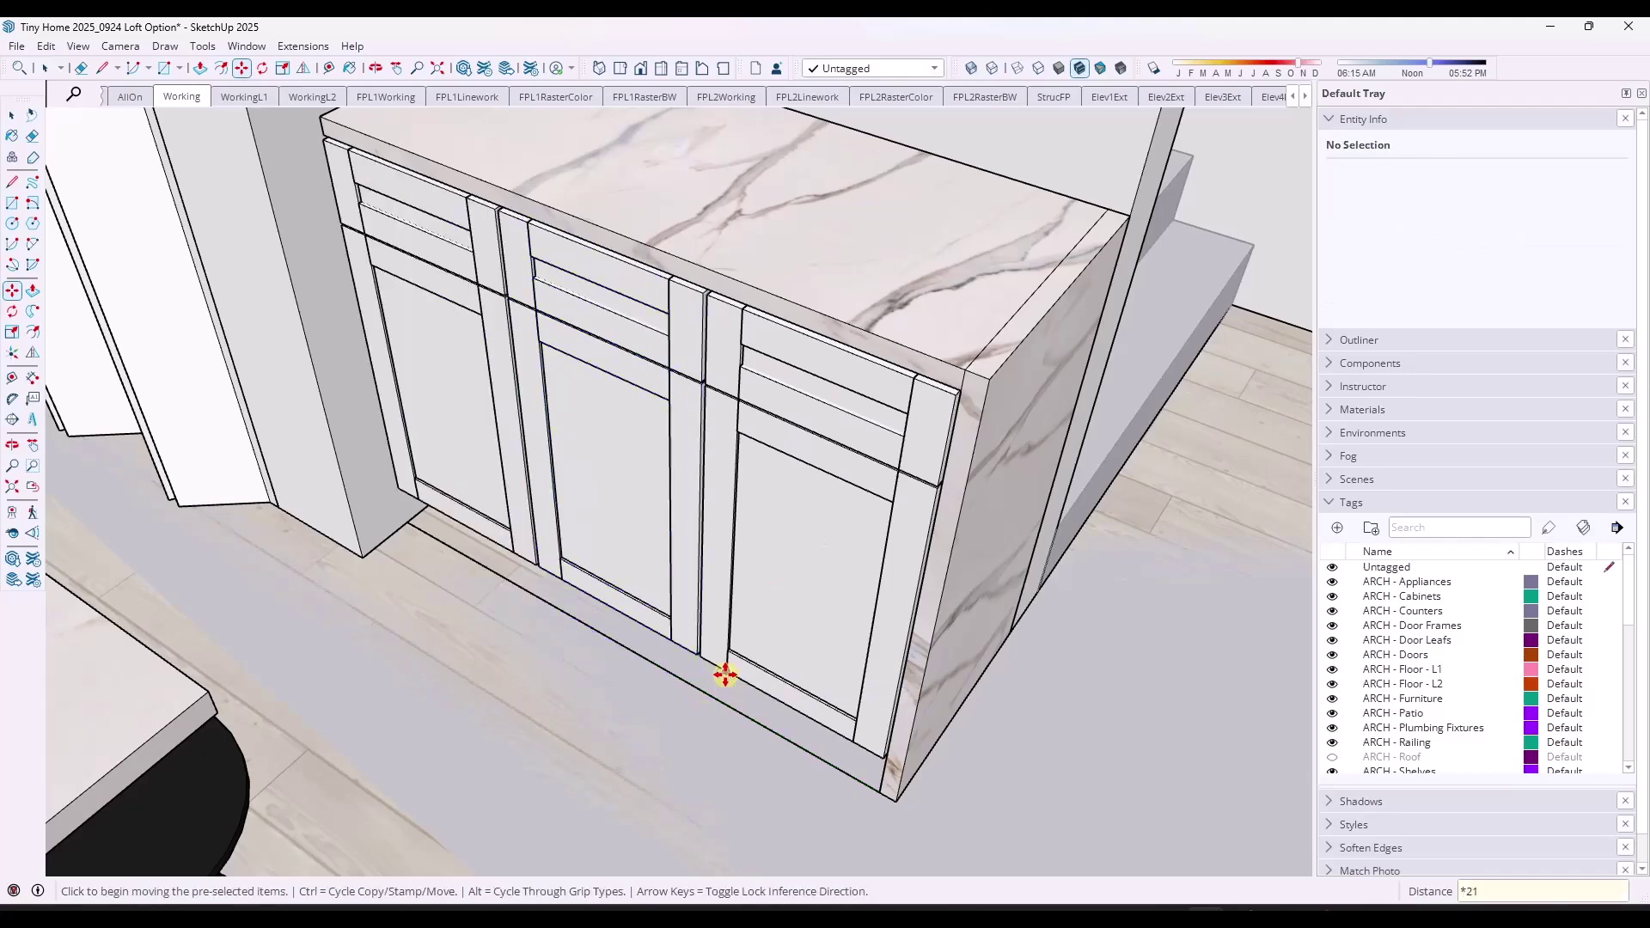
{"action": "key", "text": "space"}
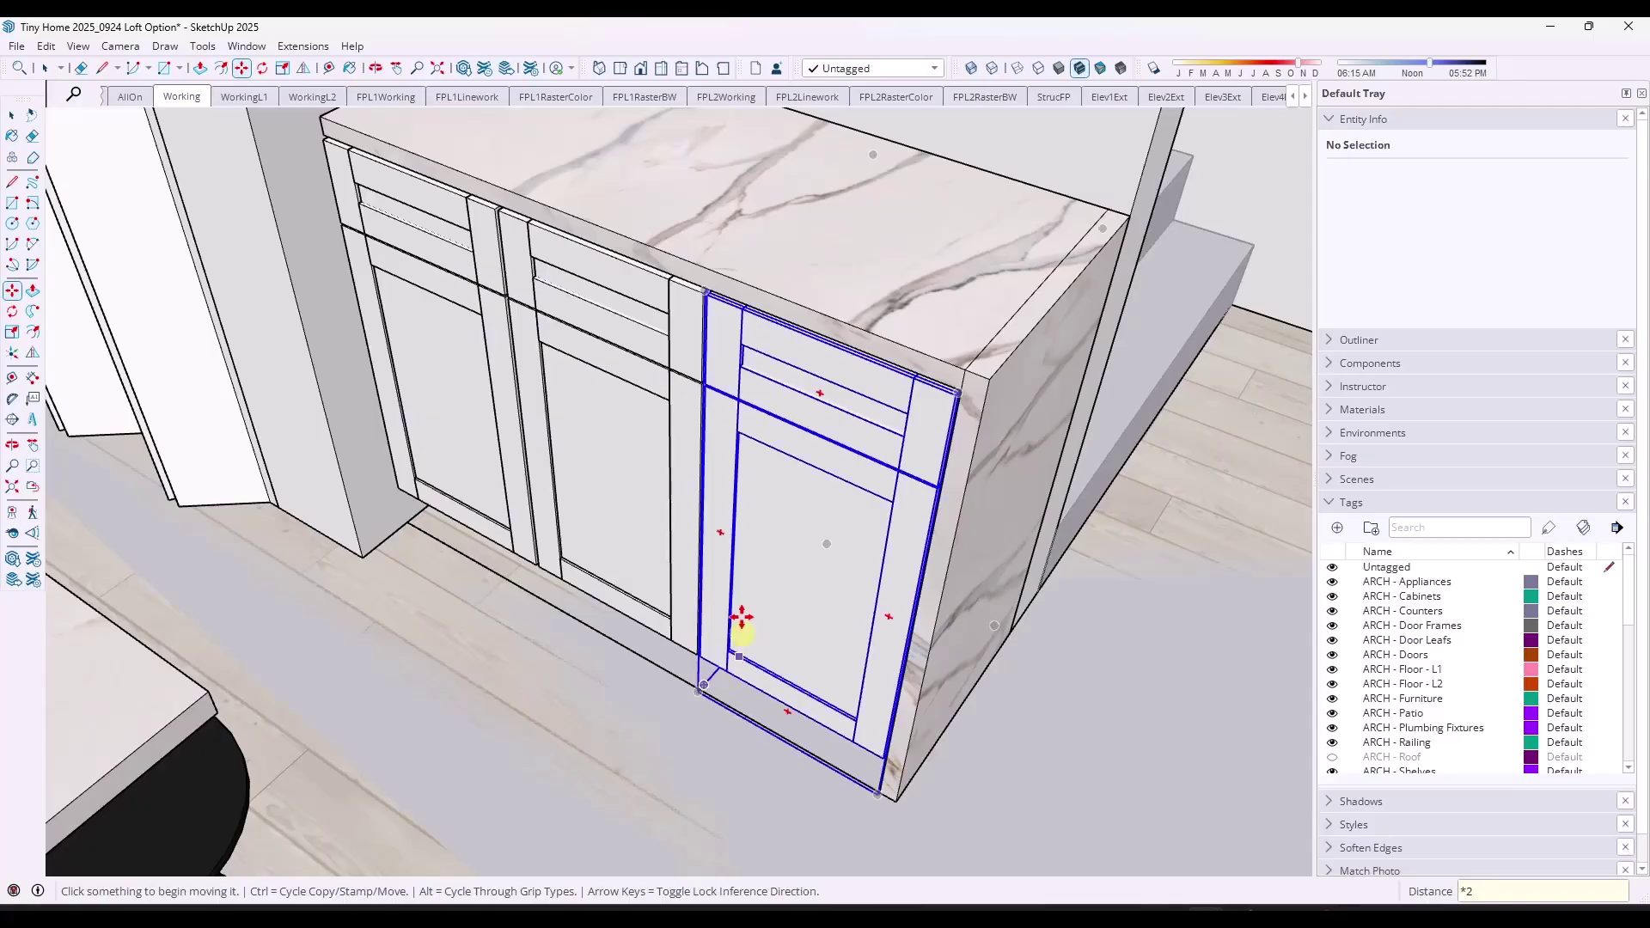
Examine how the new row of base cabinets fits beneath the counter and relates to the upper wall cabinets
{"action": "scroll", "coordinate": [814, 519], "scroll_direction": "down", "scroll_amount": 4}
{"action": "scroll", "coordinate": [755, 554], "scroll_direction": "down", "scroll_amount": 10}
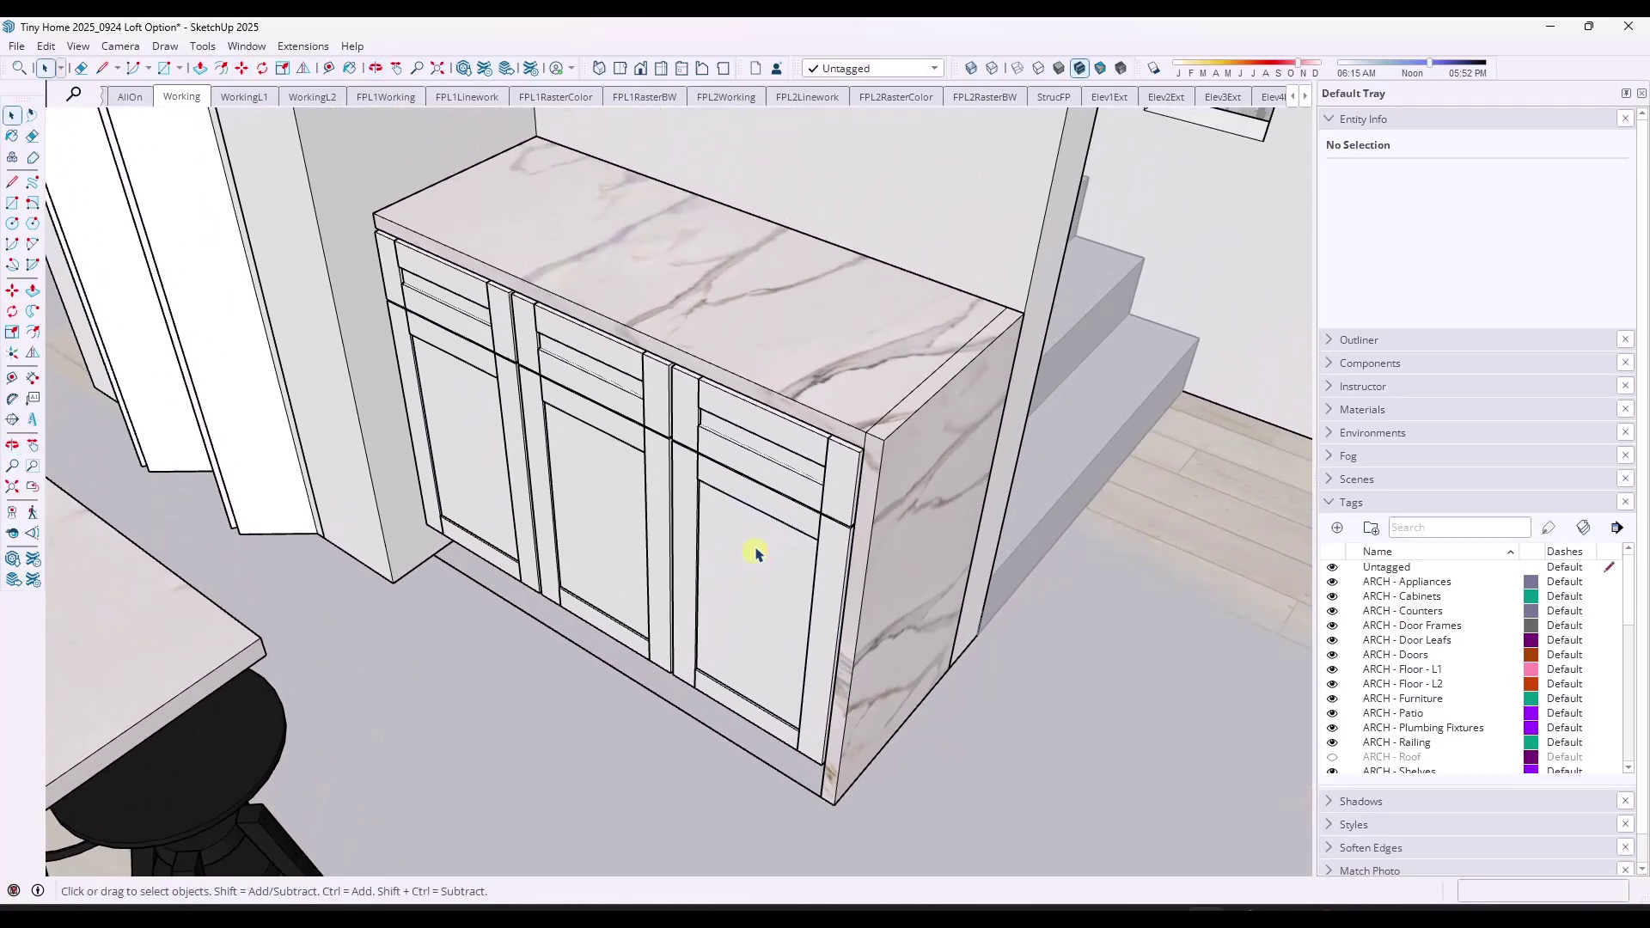
{"action": "scroll", "coordinate": [739, 577], "scroll_direction": "down", "scroll_amount": 2}
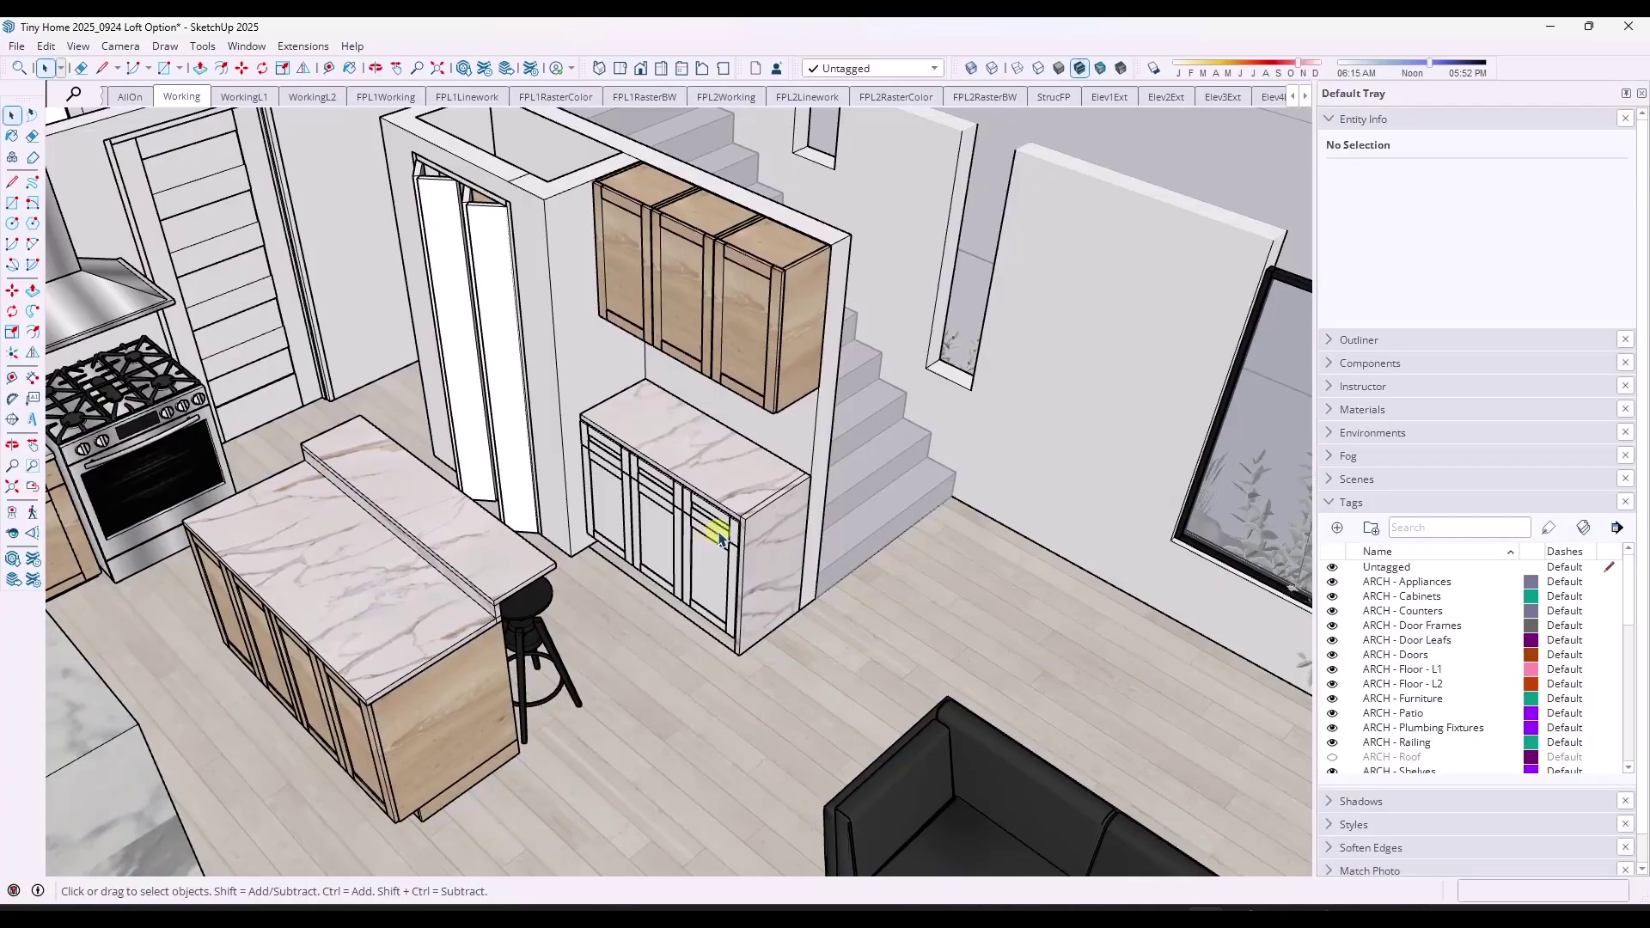
{"action": "middle_click_drag", "start_coordinate": [720, 540], "coordinate": [814, 428], "text": "shift"}
{"action": "scroll", "coordinate": [773, 495], "scroll_direction": "up", "scroll_amount": 3}
{"action": "scroll", "coordinate": [775, 503], "scroll_direction": "down", "scroll_amount": 2}
{"action": "scroll", "coordinate": [774, 502], "scroll_direction": "down", "scroll_amount": 1}
{"action": "scroll", "coordinate": [748, 590], "scroll_direction": "up", "scroll_amount": 3}
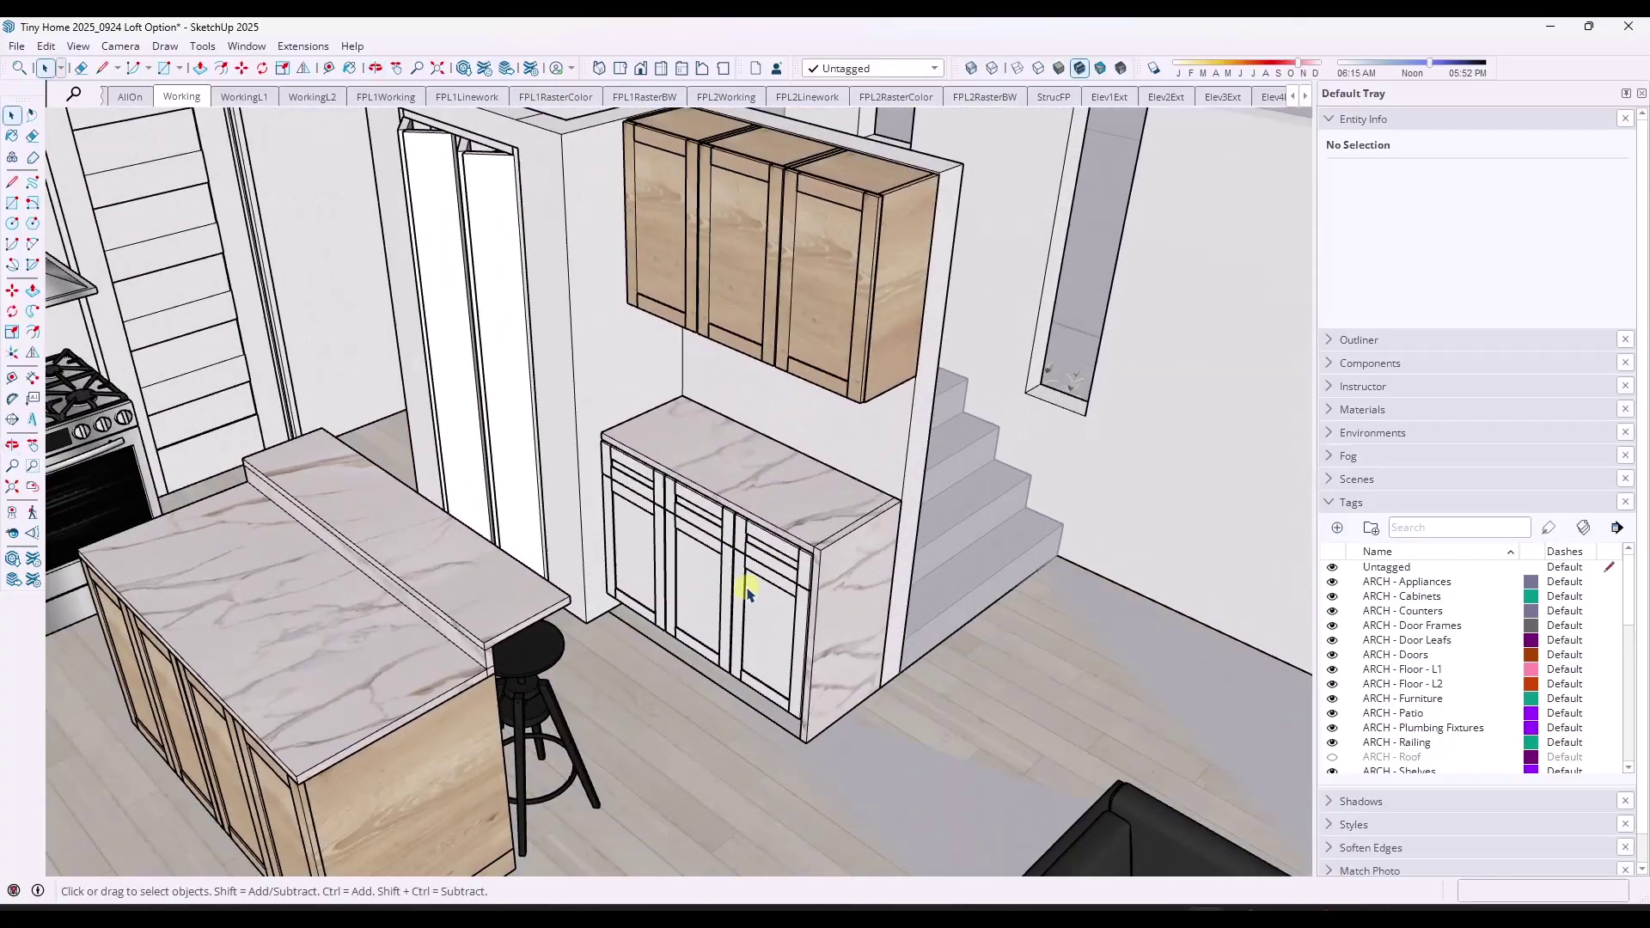
Select the new base cabinet beside the end panel, the existing Cabinets group and the middle base cabinet to compare their tags
{"action": "left_click", "coordinate": [758, 592]}
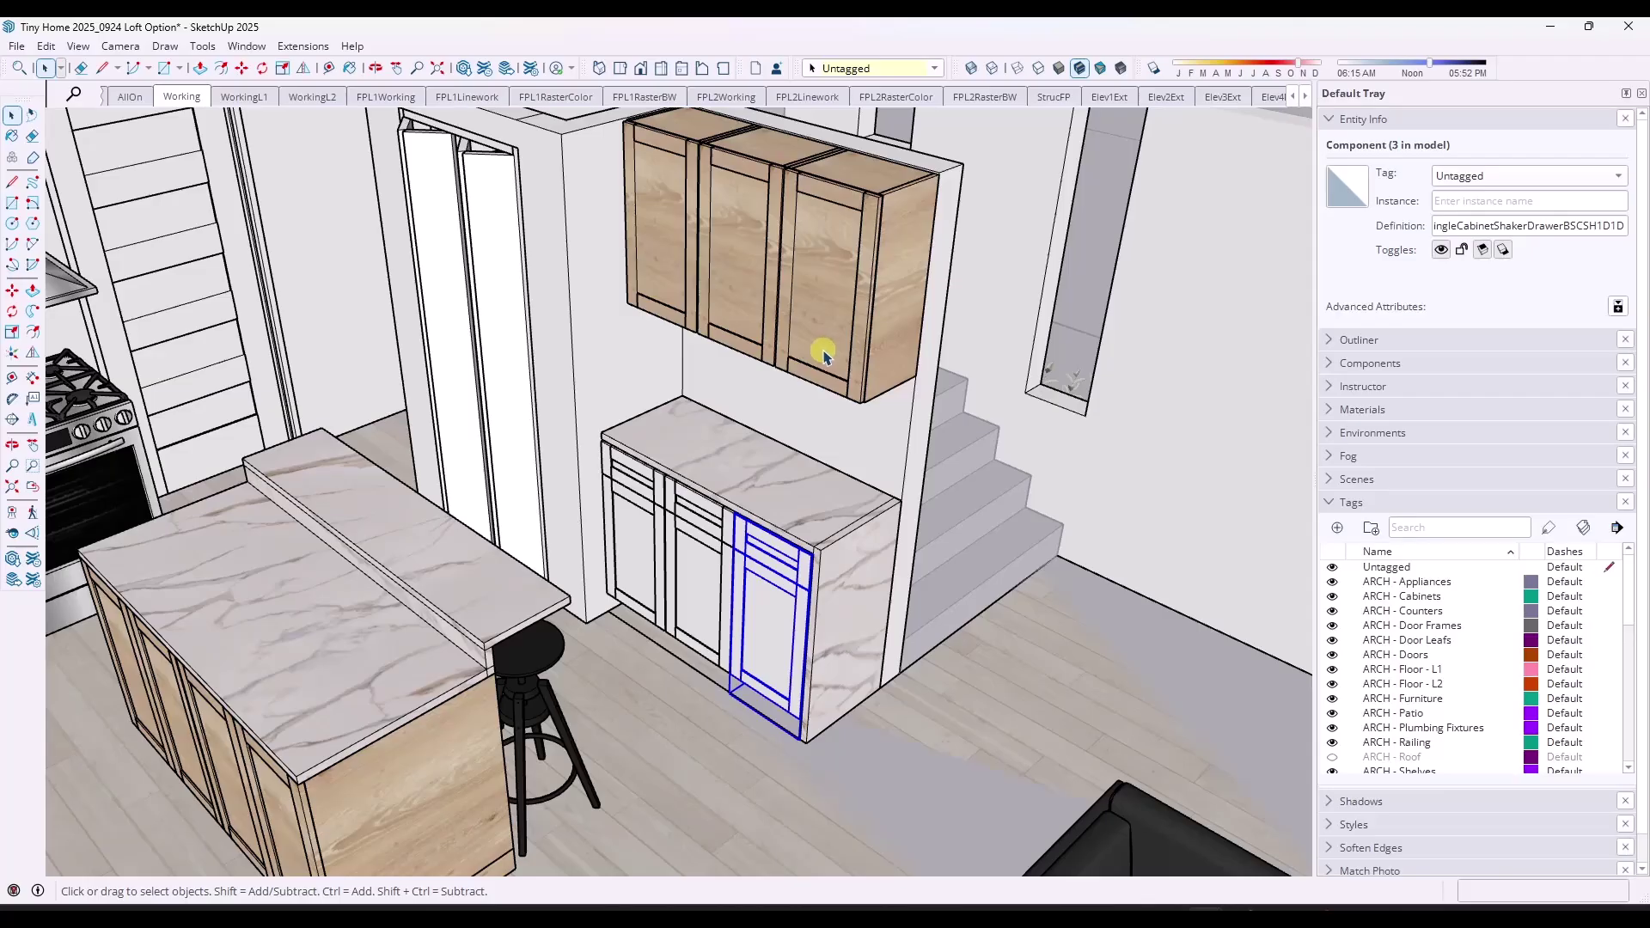
{"action": "left_click", "coordinate": [817, 363]}
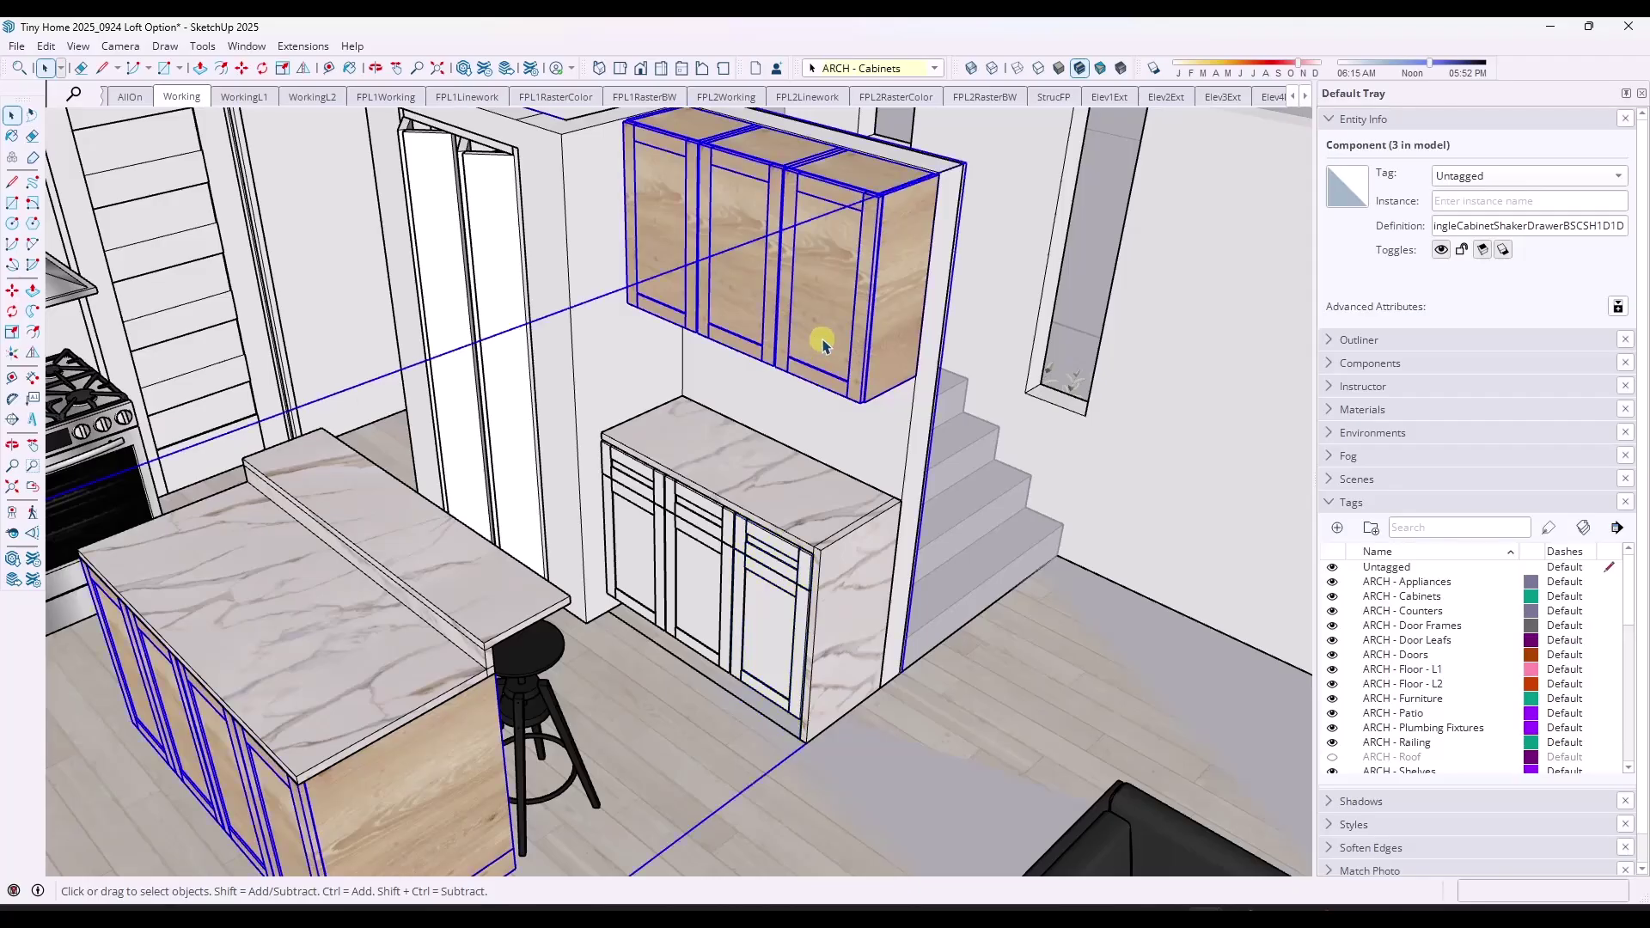
{"action": "middle_click_drag", "start_coordinate": [848, 357], "coordinate": [696, 558]}
{"action": "left_click", "coordinate": [697, 559]}
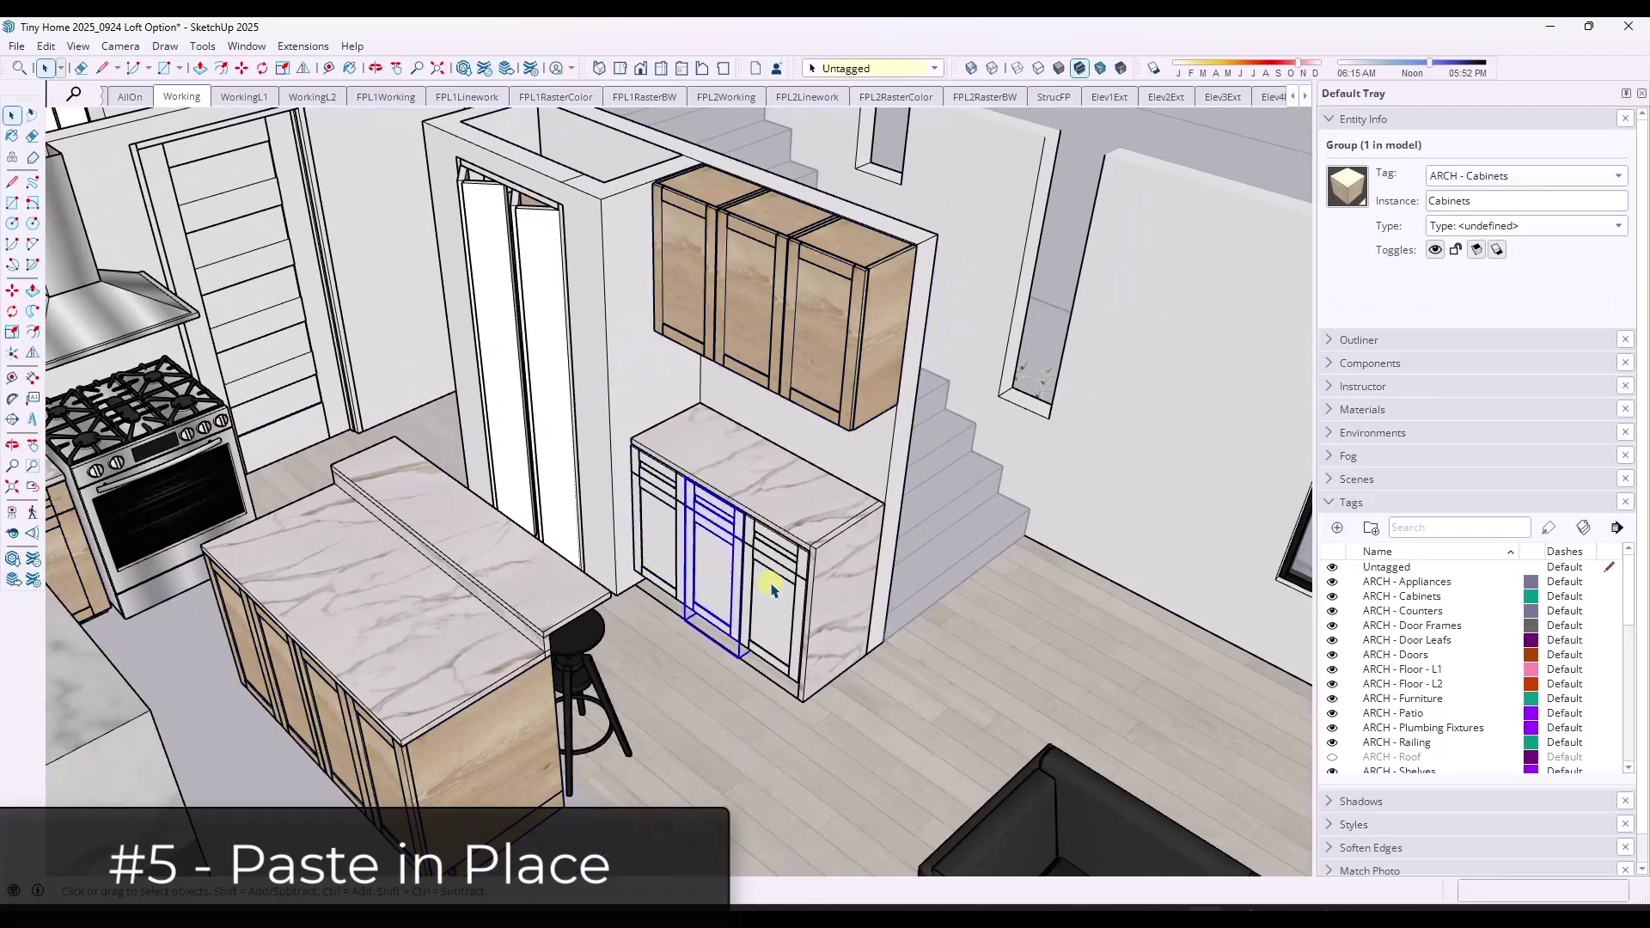
Open the existing Cabinets group from an upper wall cabinet to see which cabinets it contains, and close it again
{"action": "left_click", "coordinate": [774, 574]}
{"action": "left_click", "coordinate": [848, 343]}
{"action": "scroll", "coordinate": [857, 368], "scroll_direction": "down", "scroll_amount": 2}
{"action": "double_click", "coordinate": [851, 337]}
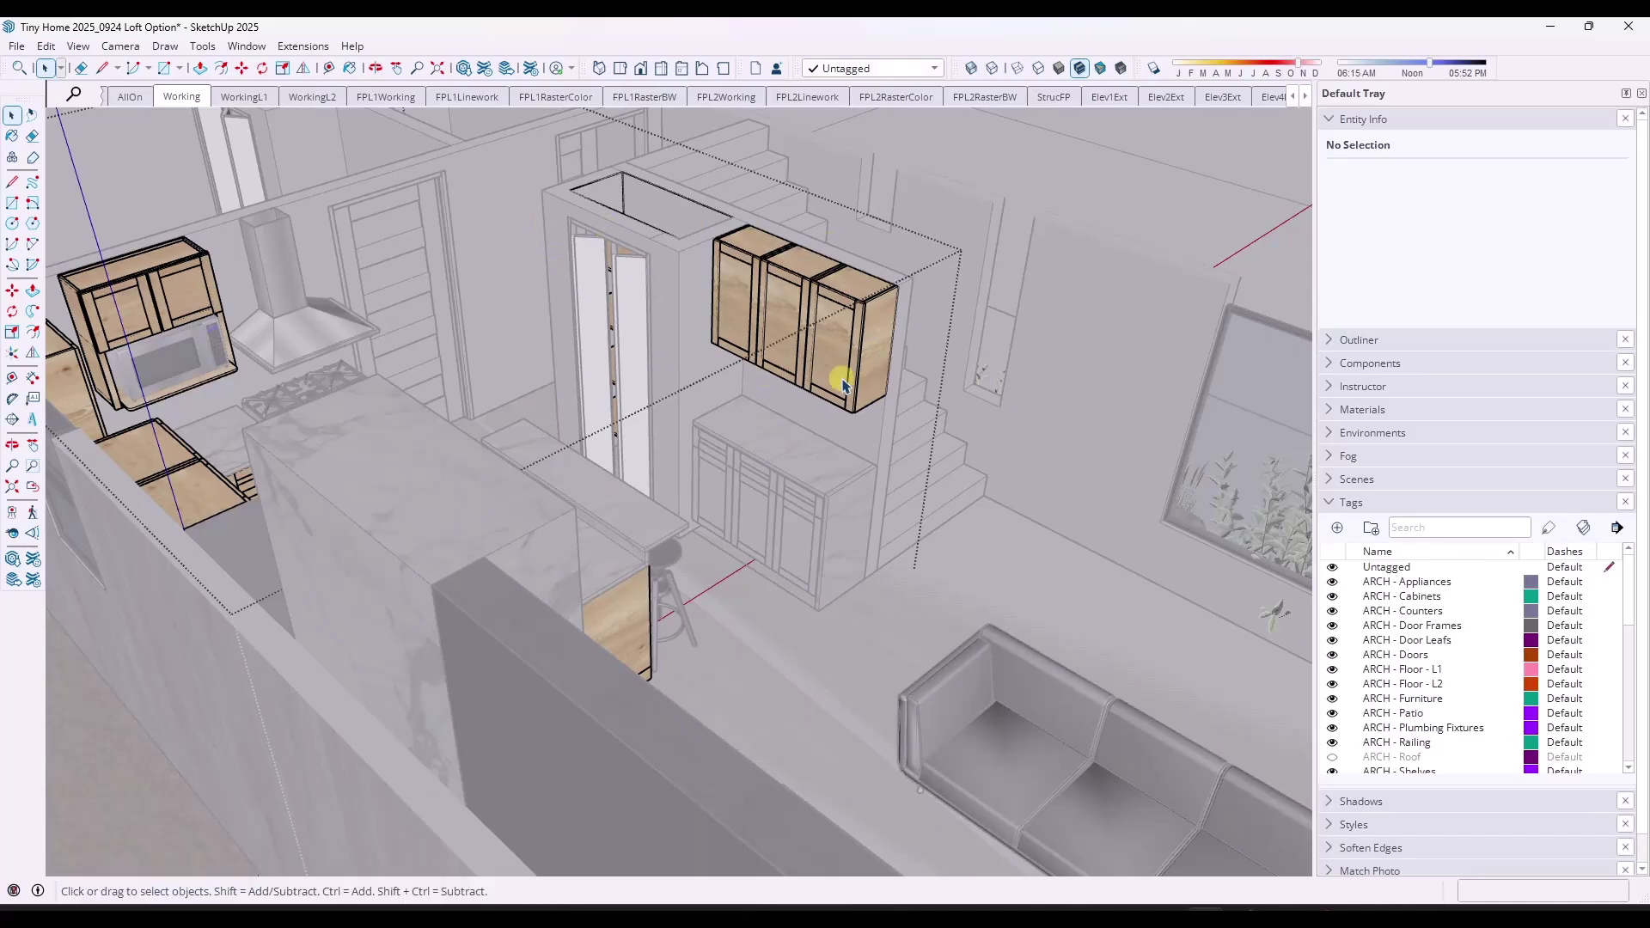
{"action": "key", "text": "Escape"}
Select the three new base cabinets beneath the counter and compare their tag with that of the upper cabinets' group
{"action": "left_click", "coordinate": [741, 528]}
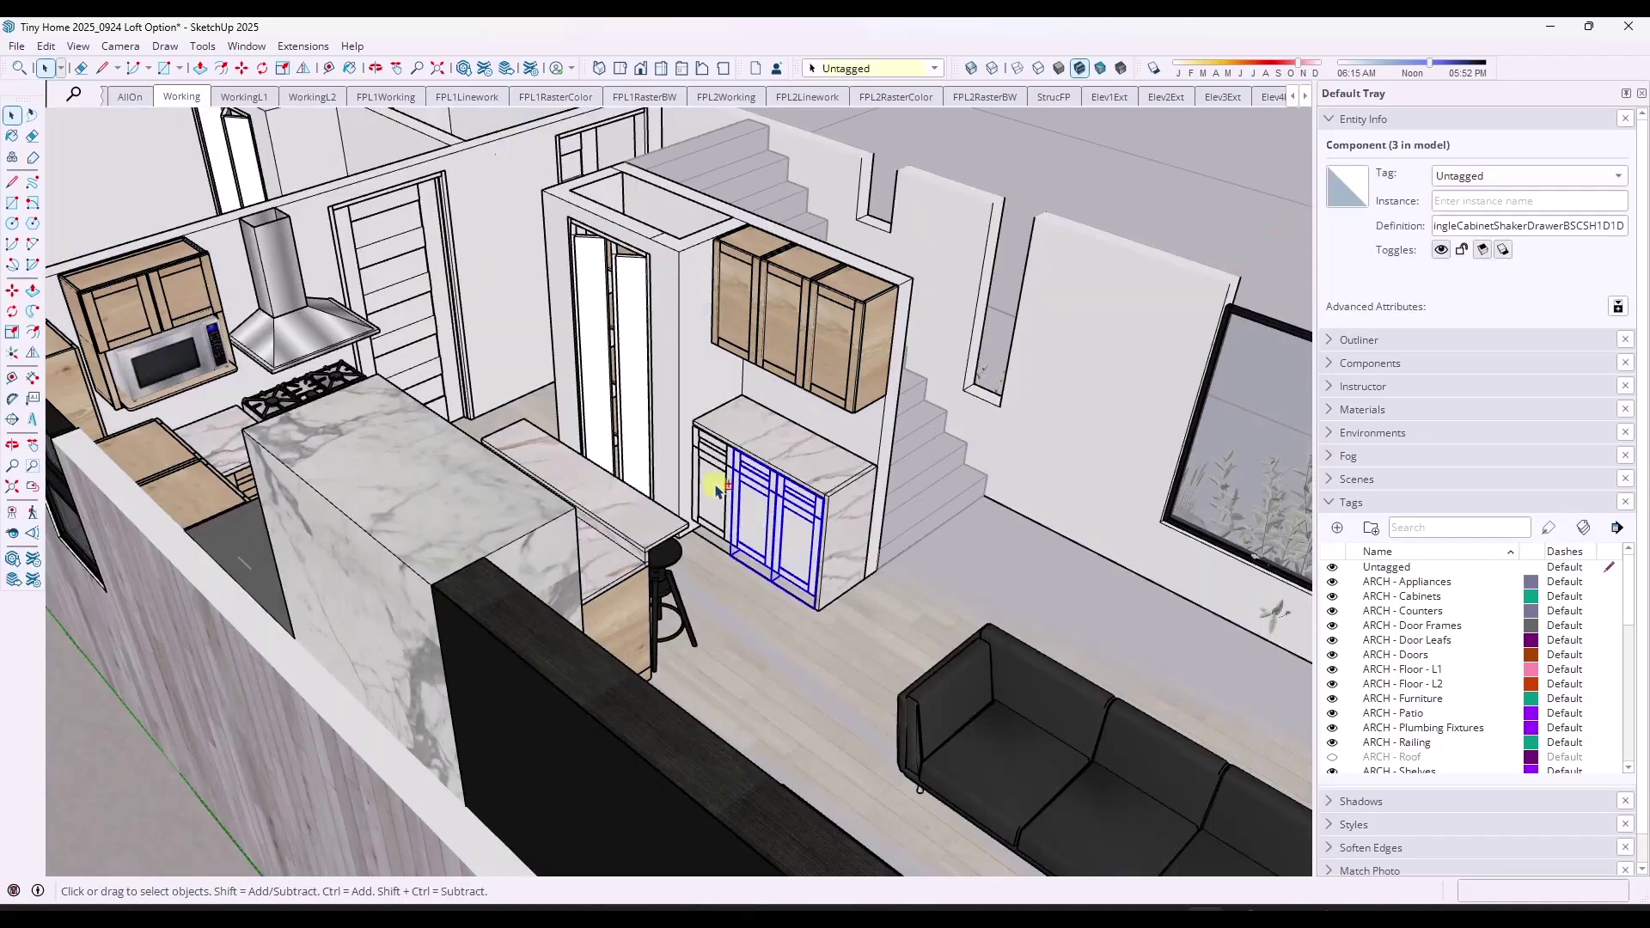
{"action": "left_click", "coordinate": [718, 498], "text": "shift"}
{"action": "left_click", "coordinate": [771, 529], "text": "shift"}
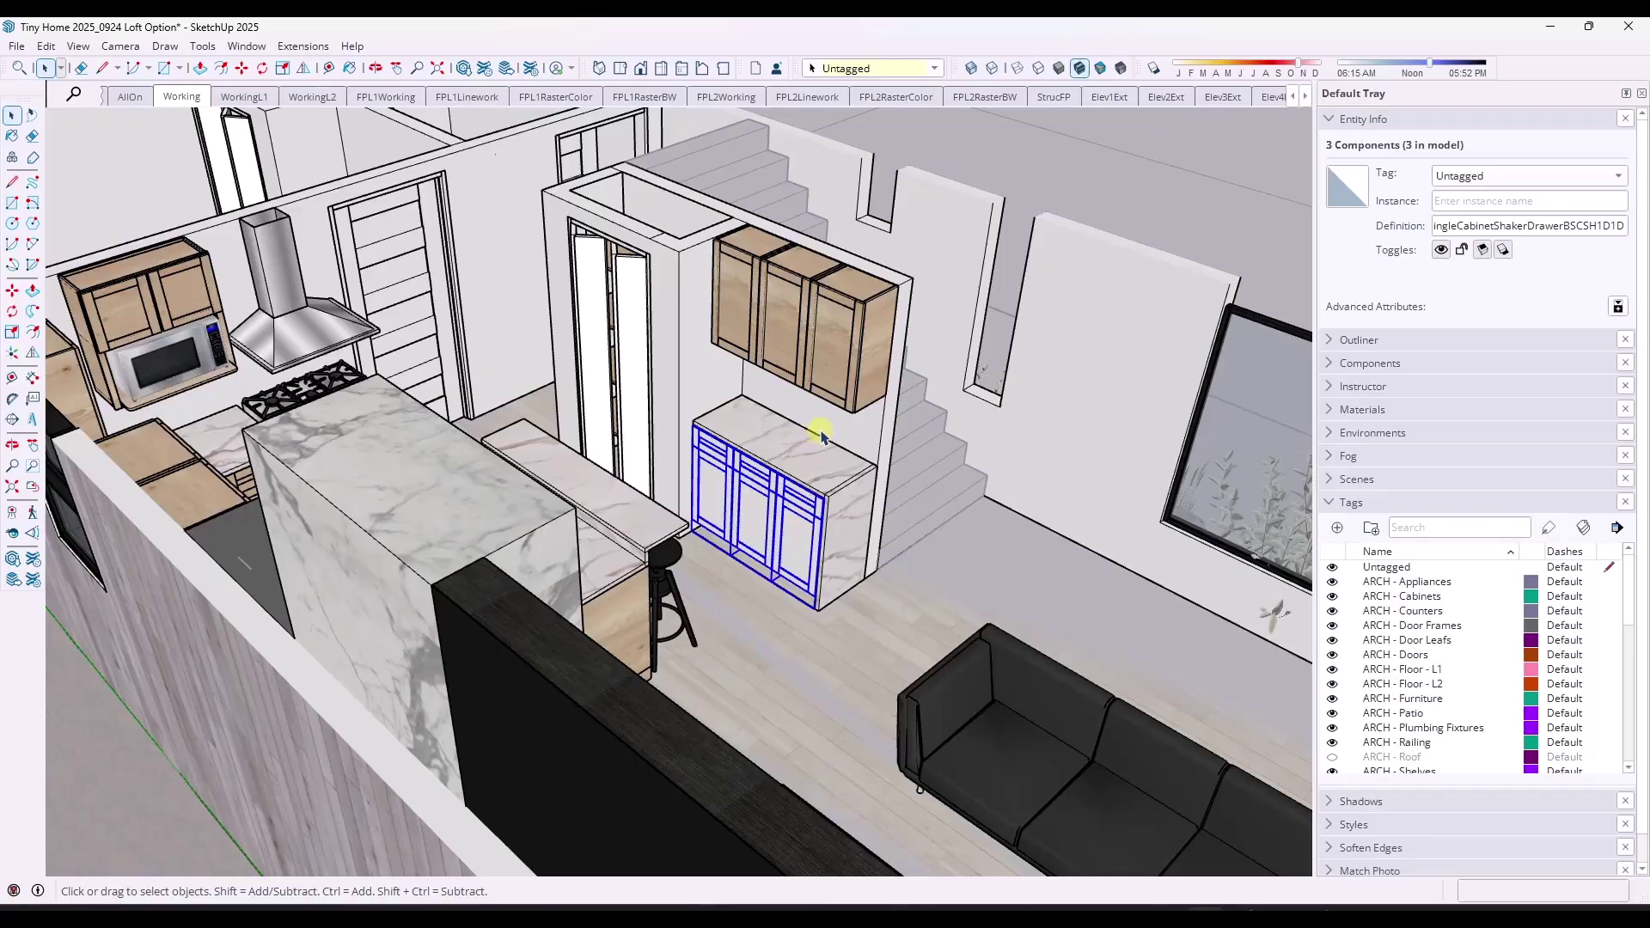
{"action": "scroll", "coordinate": [834, 404], "scroll_direction": "up", "scroll_amount": 5}
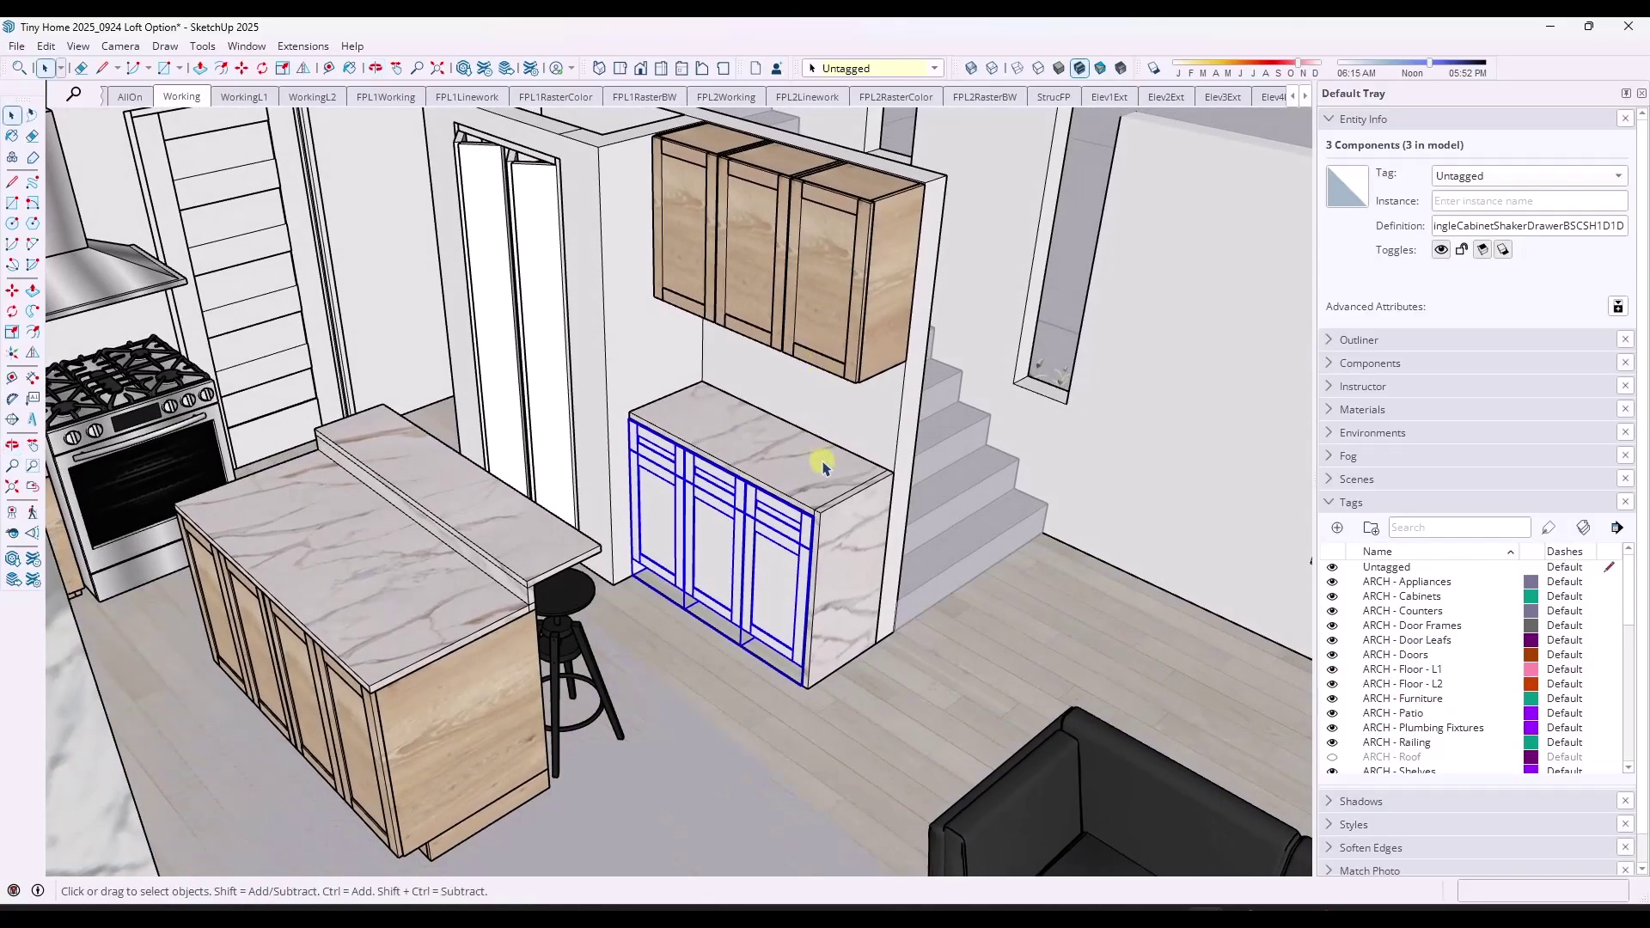
{"action": "left_click", "coordinate": [827, 323]}
{"action": "left_click", "coordinate": [761, 568]}
{"action": "left_click", "coordinate": [715, 550]}
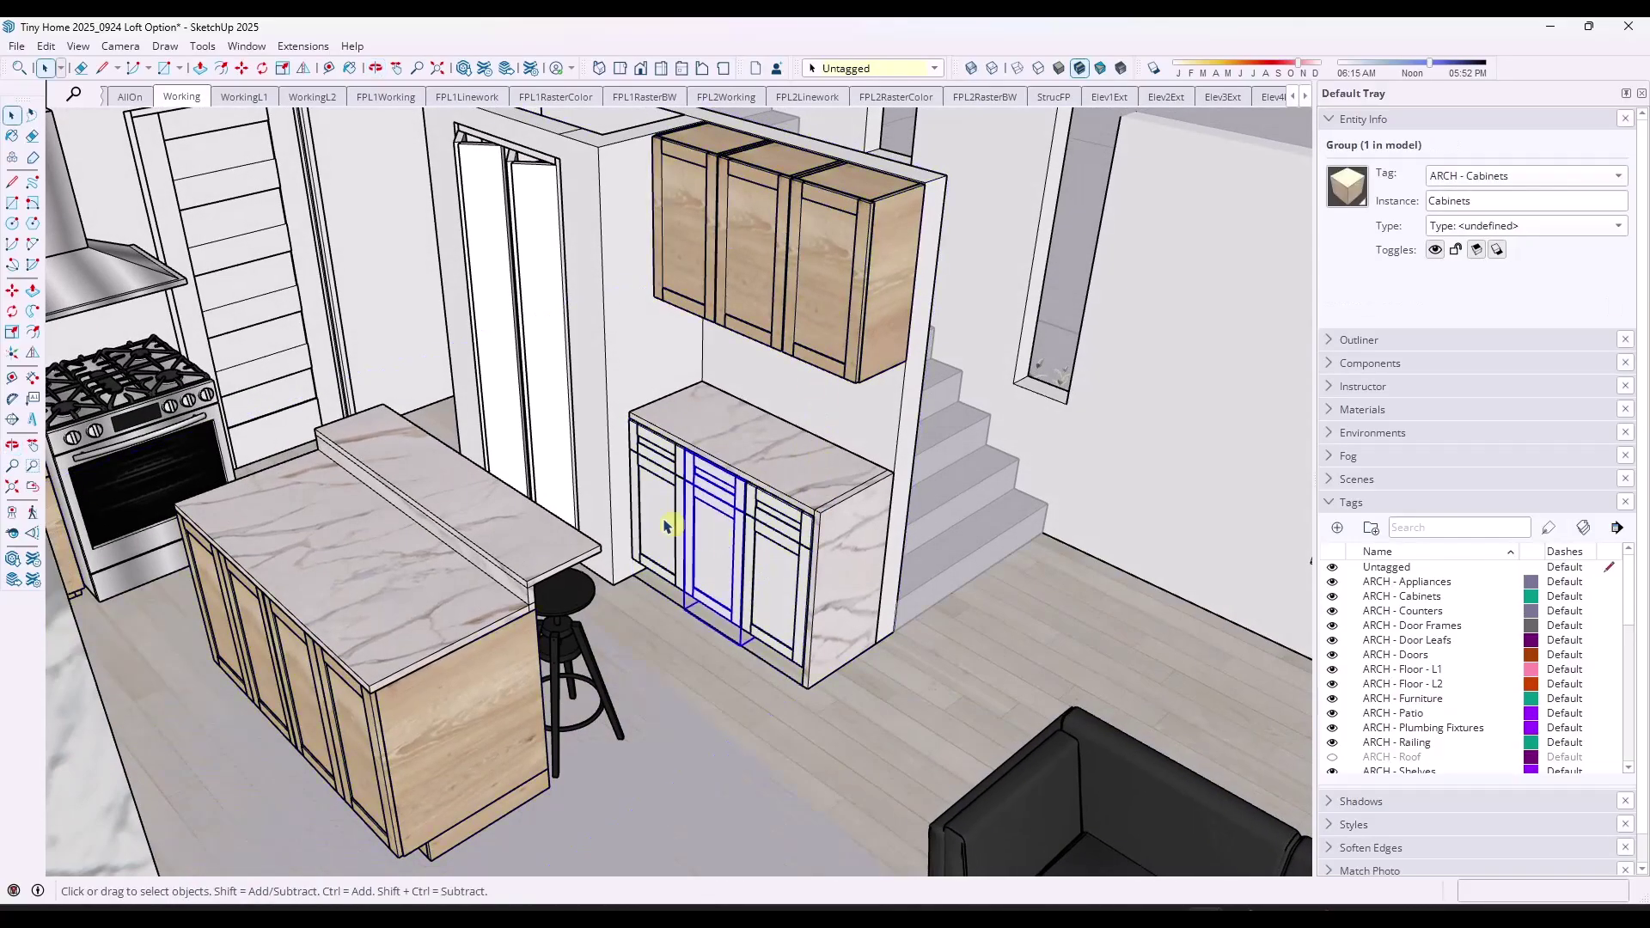
{"action": "left_click", "coordinate": [658, 514]}
Enter the Cabinets group again to check that the new base cabinets lie outside it, then select the whole group
{"action": "double_click", "coordinate": [834, 306]}
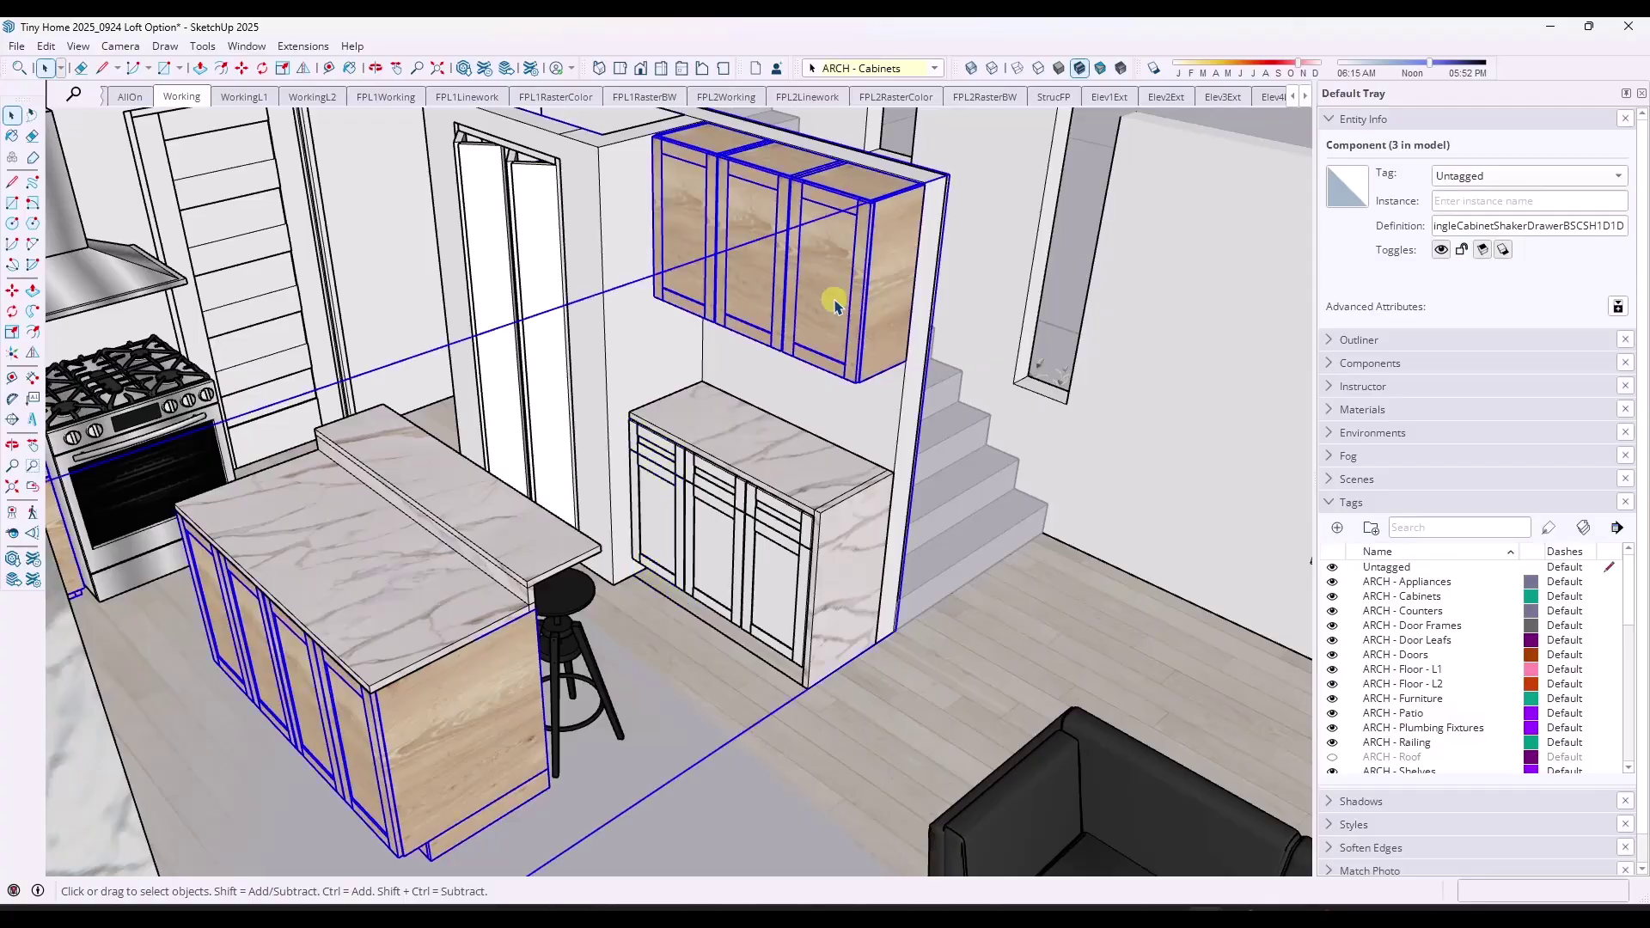
{"action": "middle_click_drag", "start_coordinate": [873, 338], "coordinate": [762, 426]}
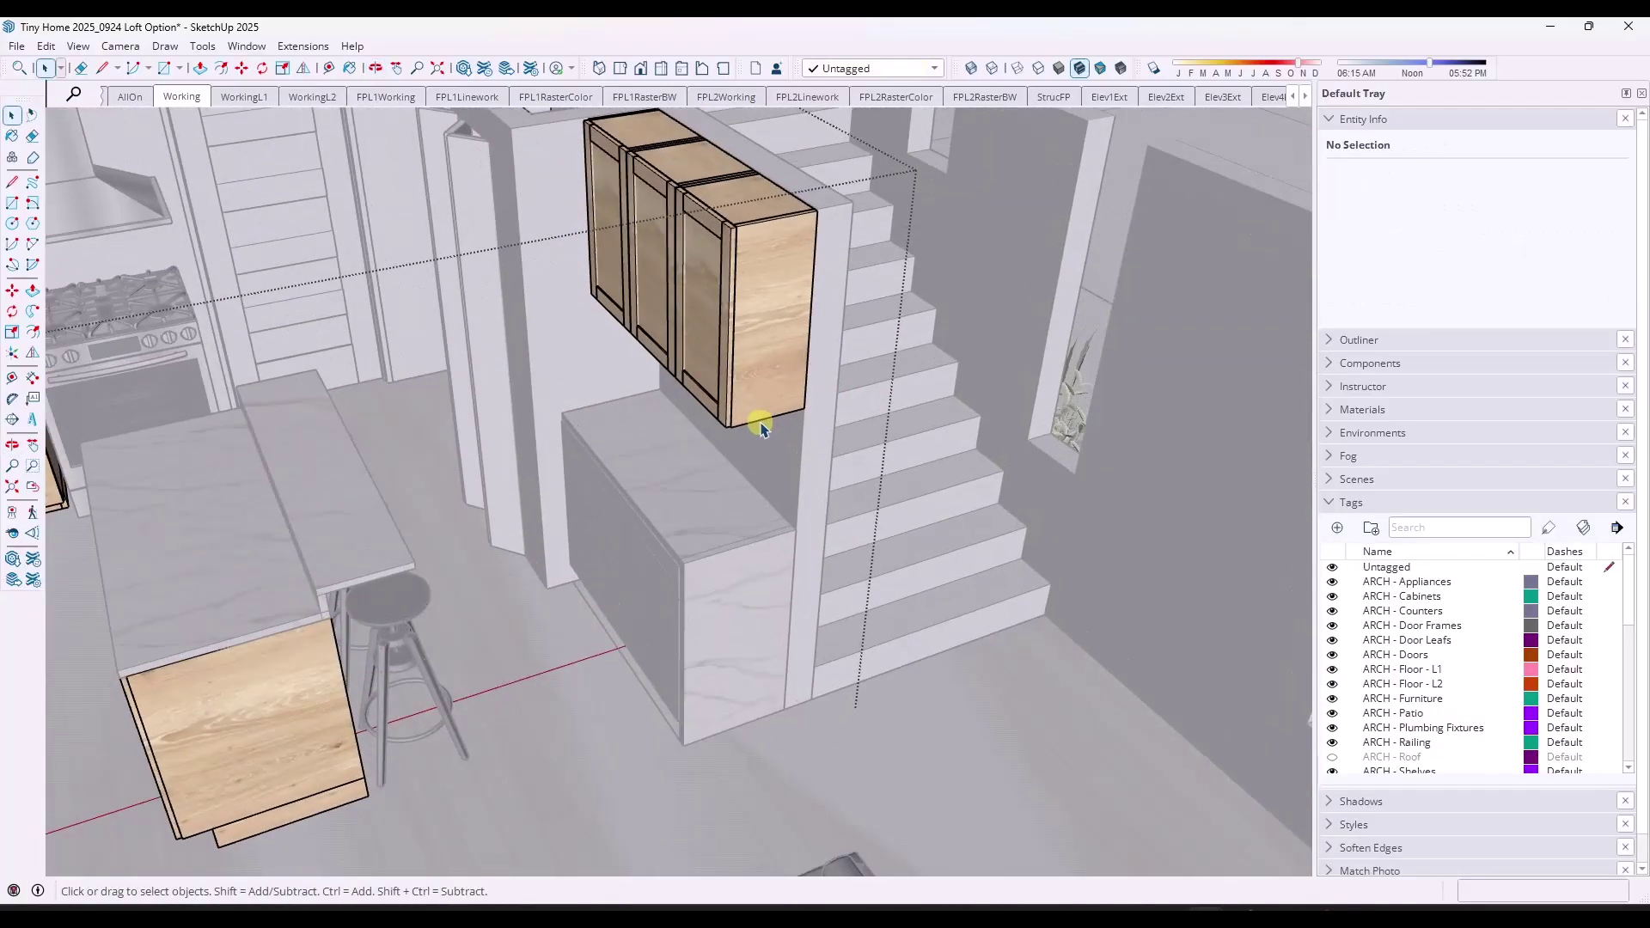
{"action": "key", "text": "Escape"}
{"action": "left_click", "coordinate": [737, 361]}
{"action": "middle_click_drag", "start_coordinate": [739, 362], "coordinate": [919, 361]}
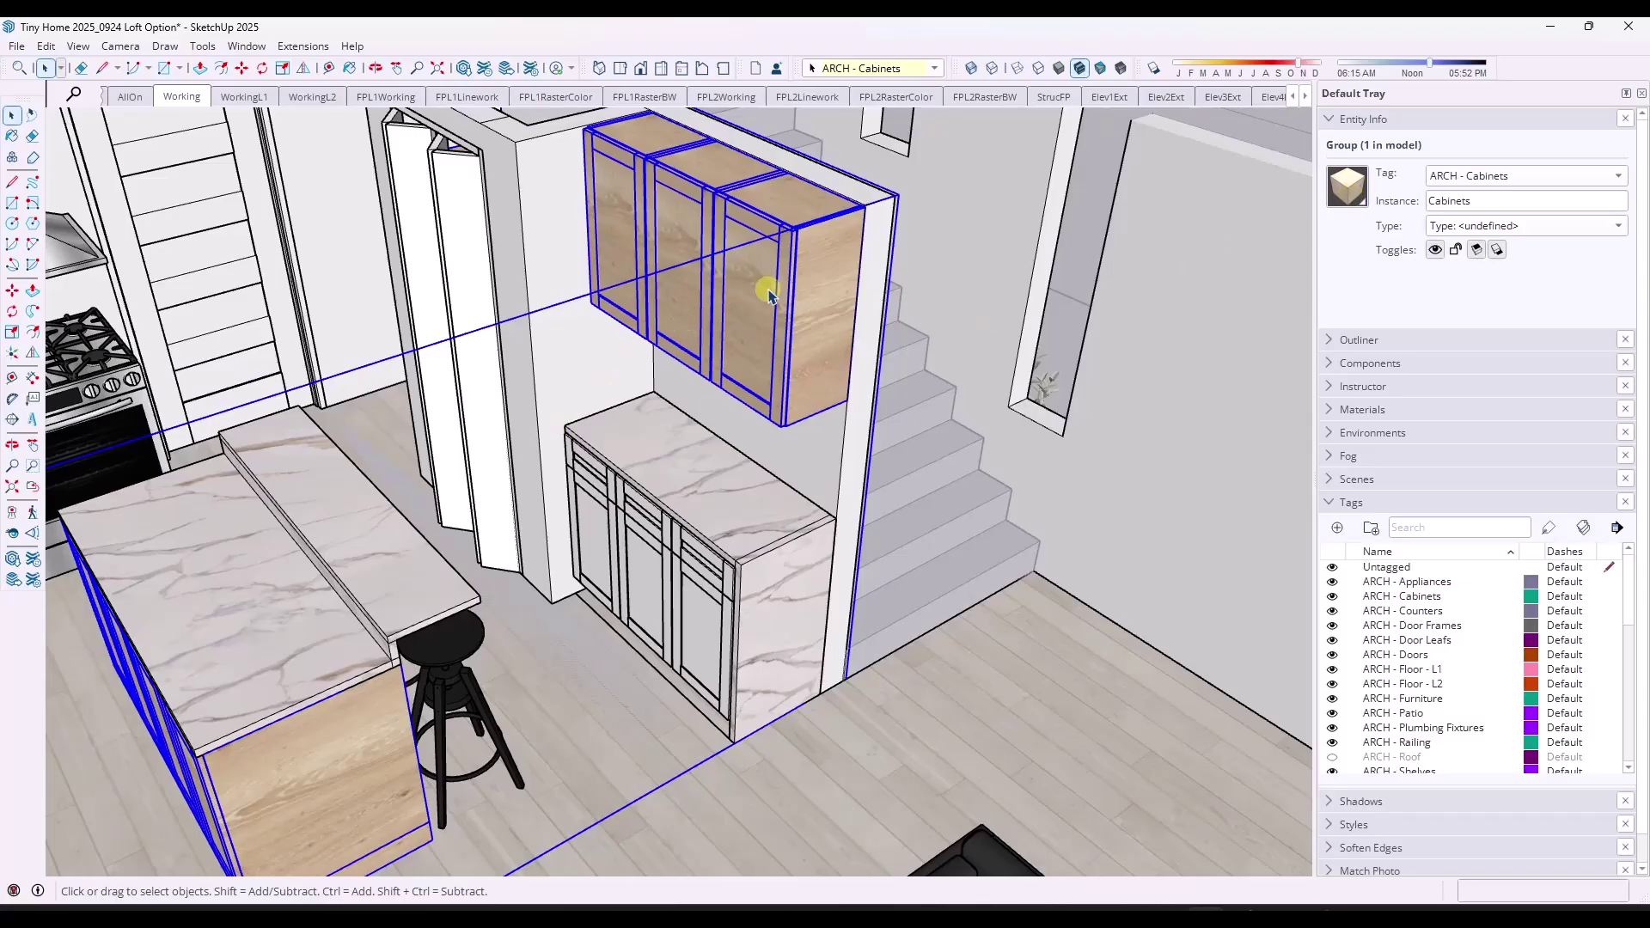
{"action": "middle_click_drag", "start_coordinate": [753, 486], "coordinate": [802, 508]}
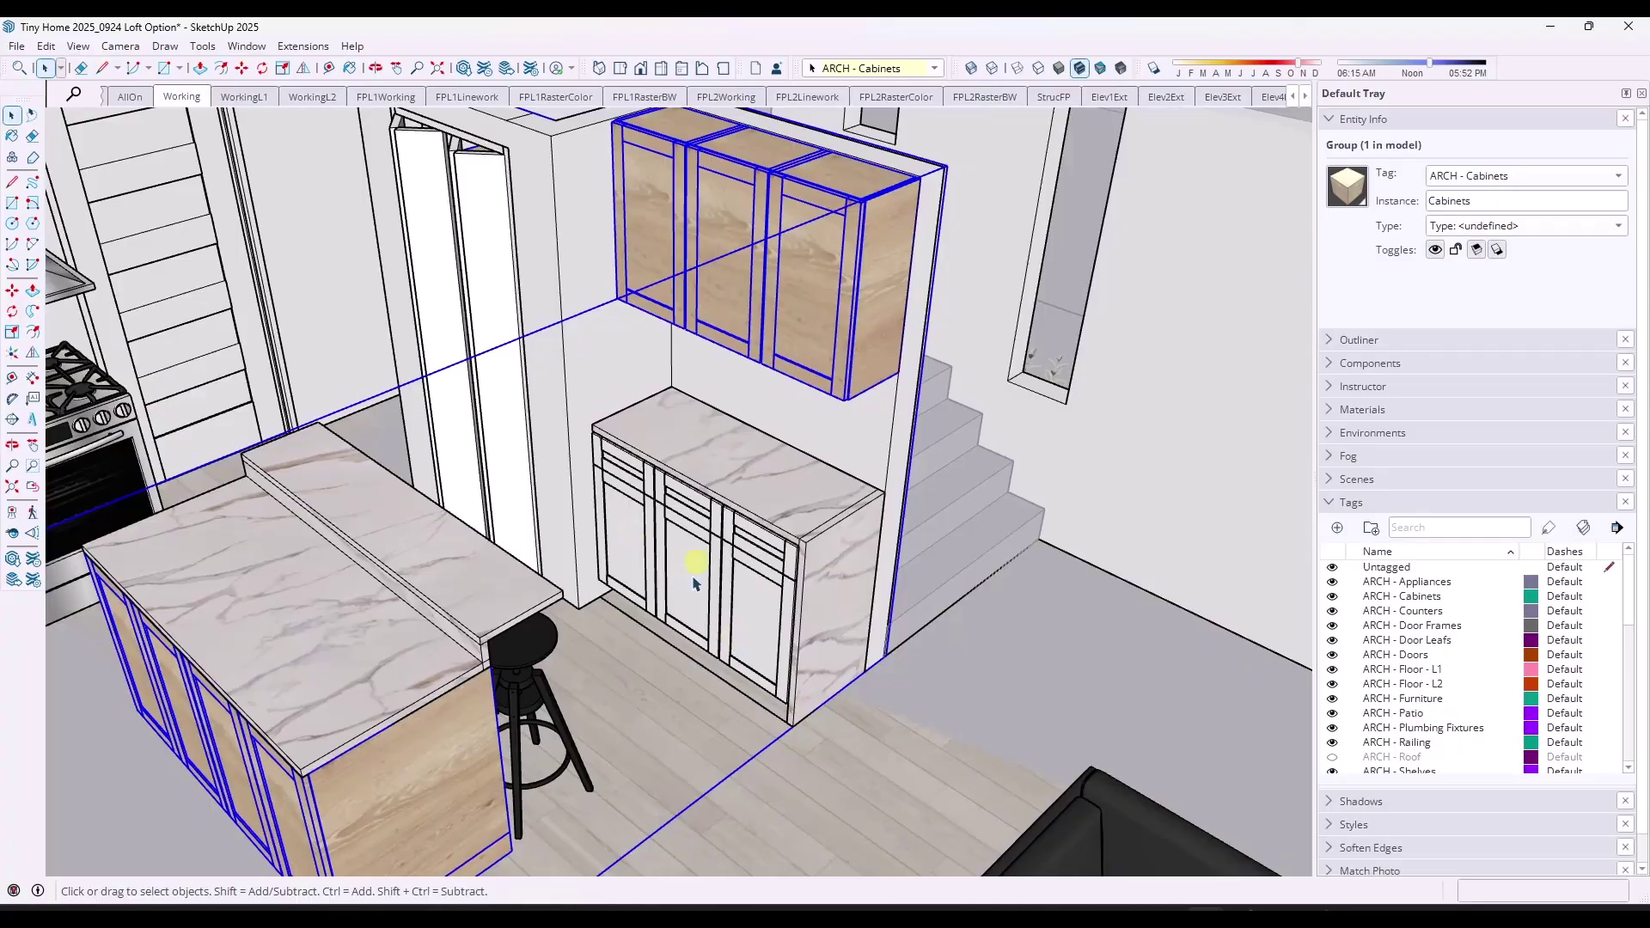
Select all three base cabinets beneath the counter and cut them from the model
{"action": "left_click", "coordinate": [744, 609]}
{"action": "left_click", "coordinate": [666, 557], "text": "shift"}
{"action": "left_click", "coordinate": [633, 518], "text": "shift"}
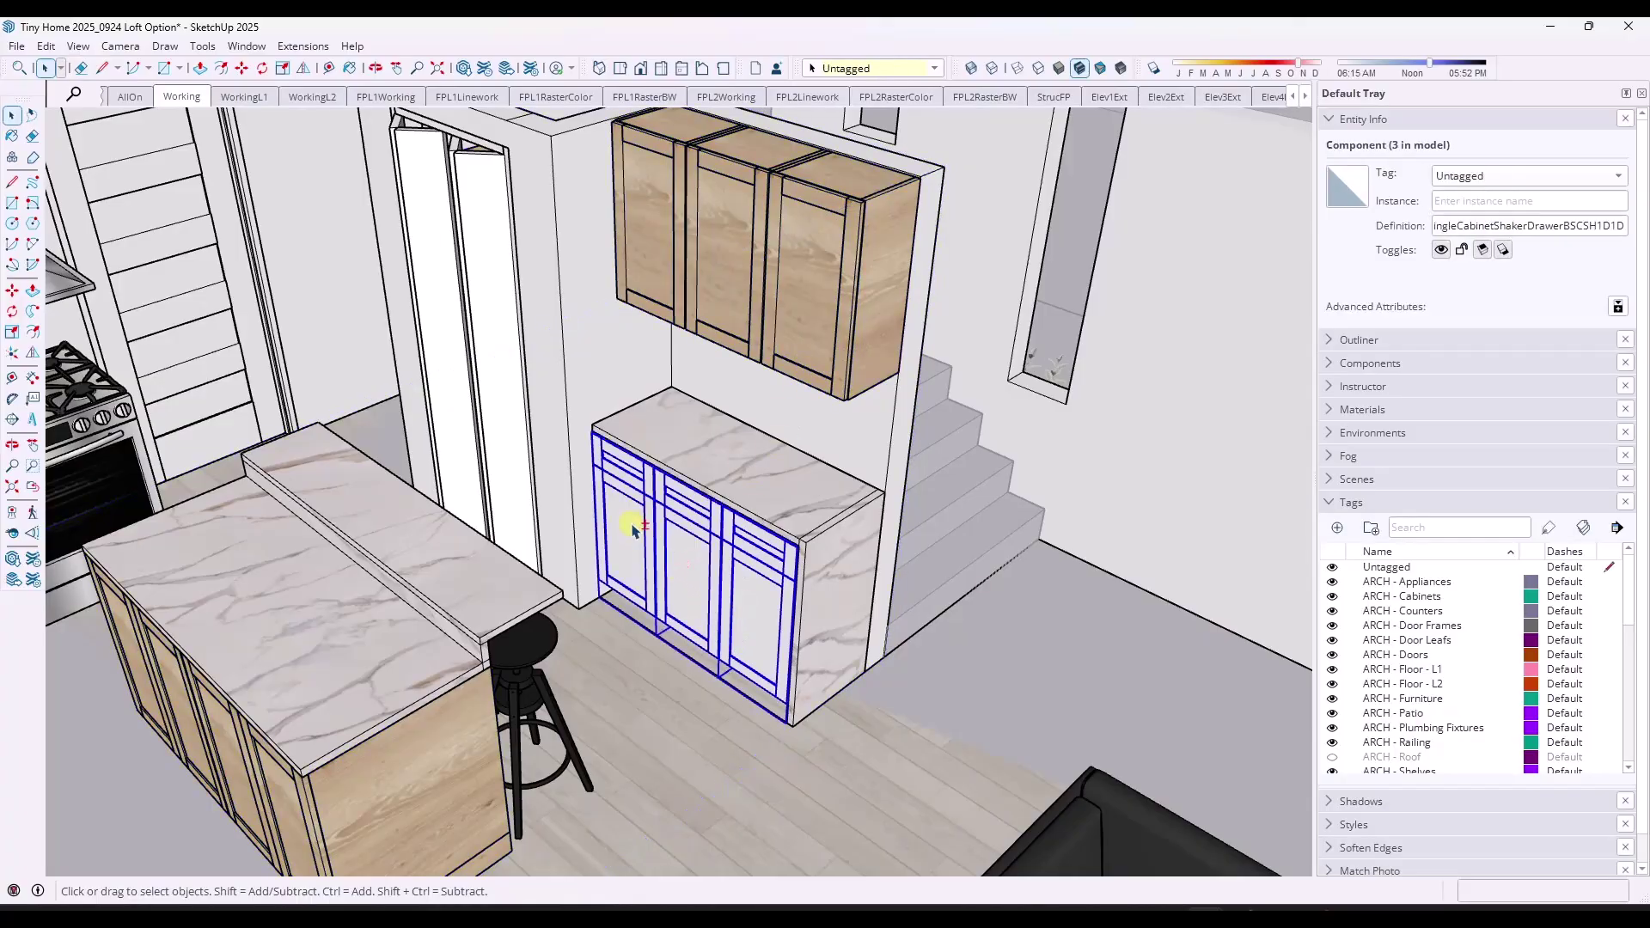
{"action": "left_click", "coordinate": [51, 47]}
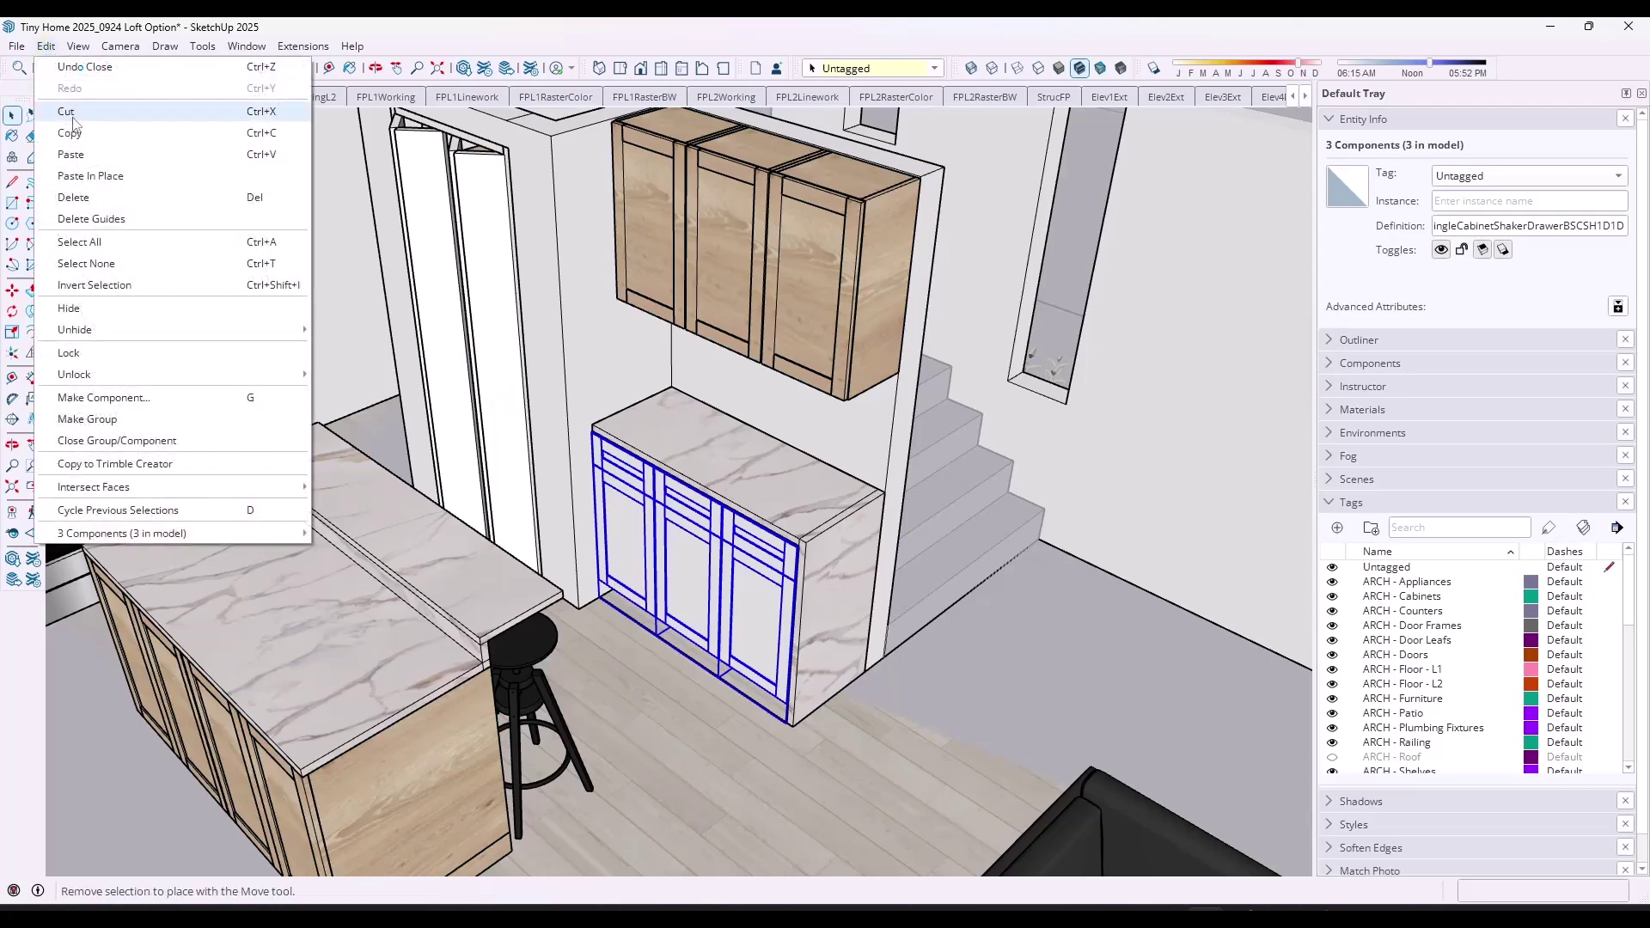
{"action": "left_click", "coordinate": [669, 555]}
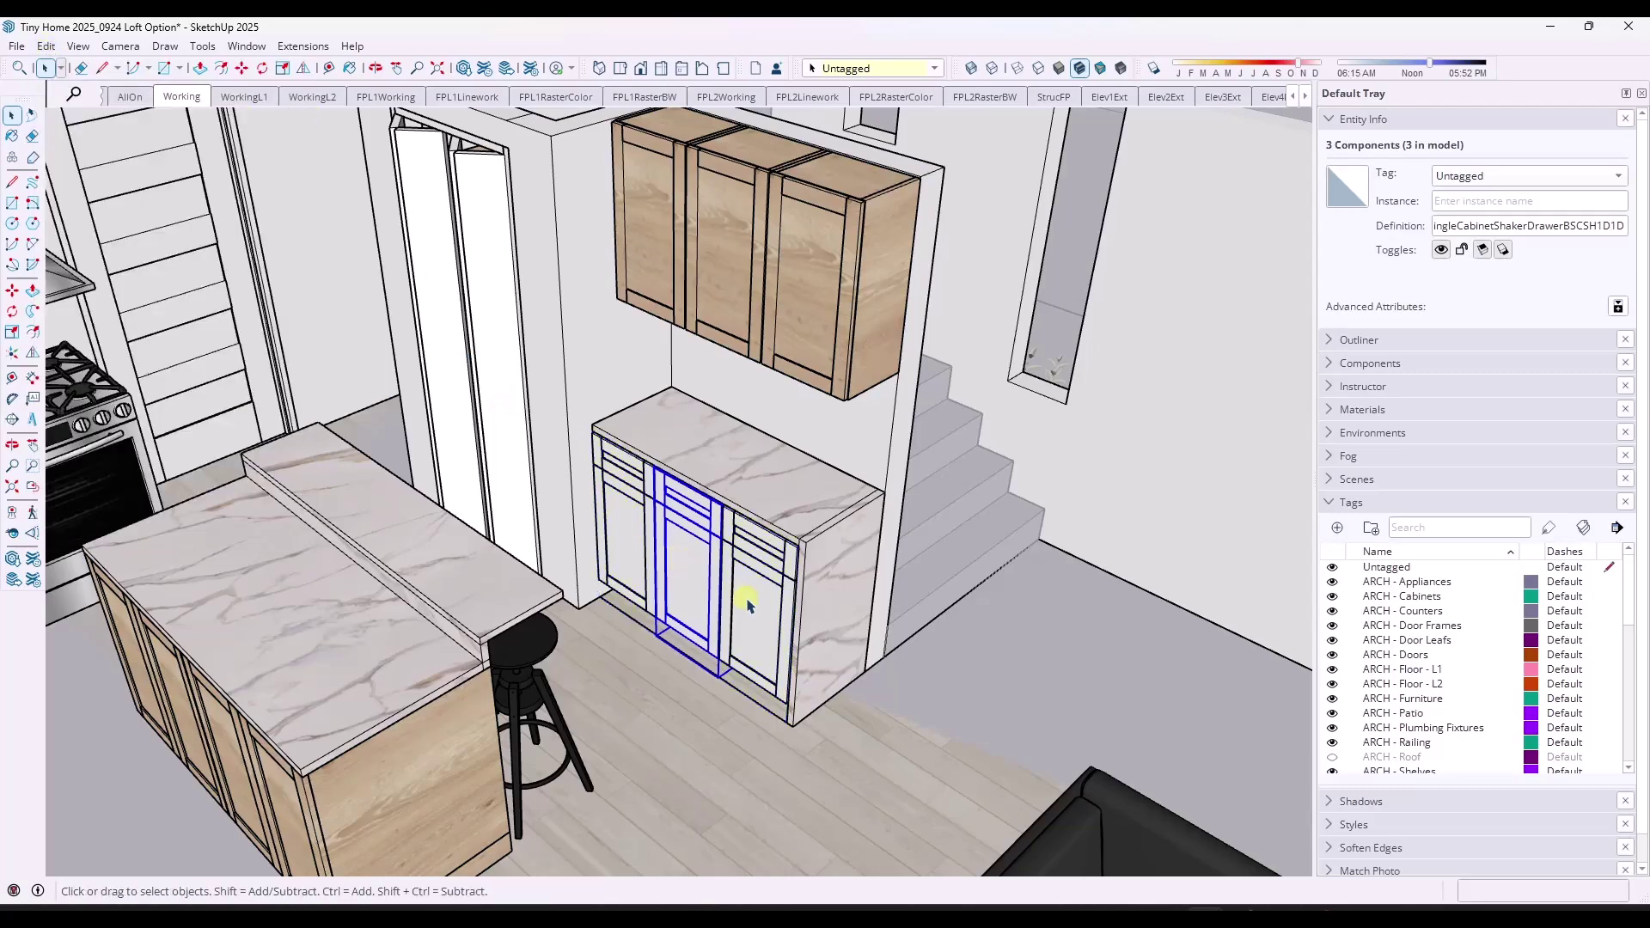
{"action": "left_click", "coordinate": [747, 600]}
{"action": "left_click", "coordinate": [670, 558], "text": "shift"}
{"action": "left_click", "coordinate": [637, 533], "text": "ctrl"}
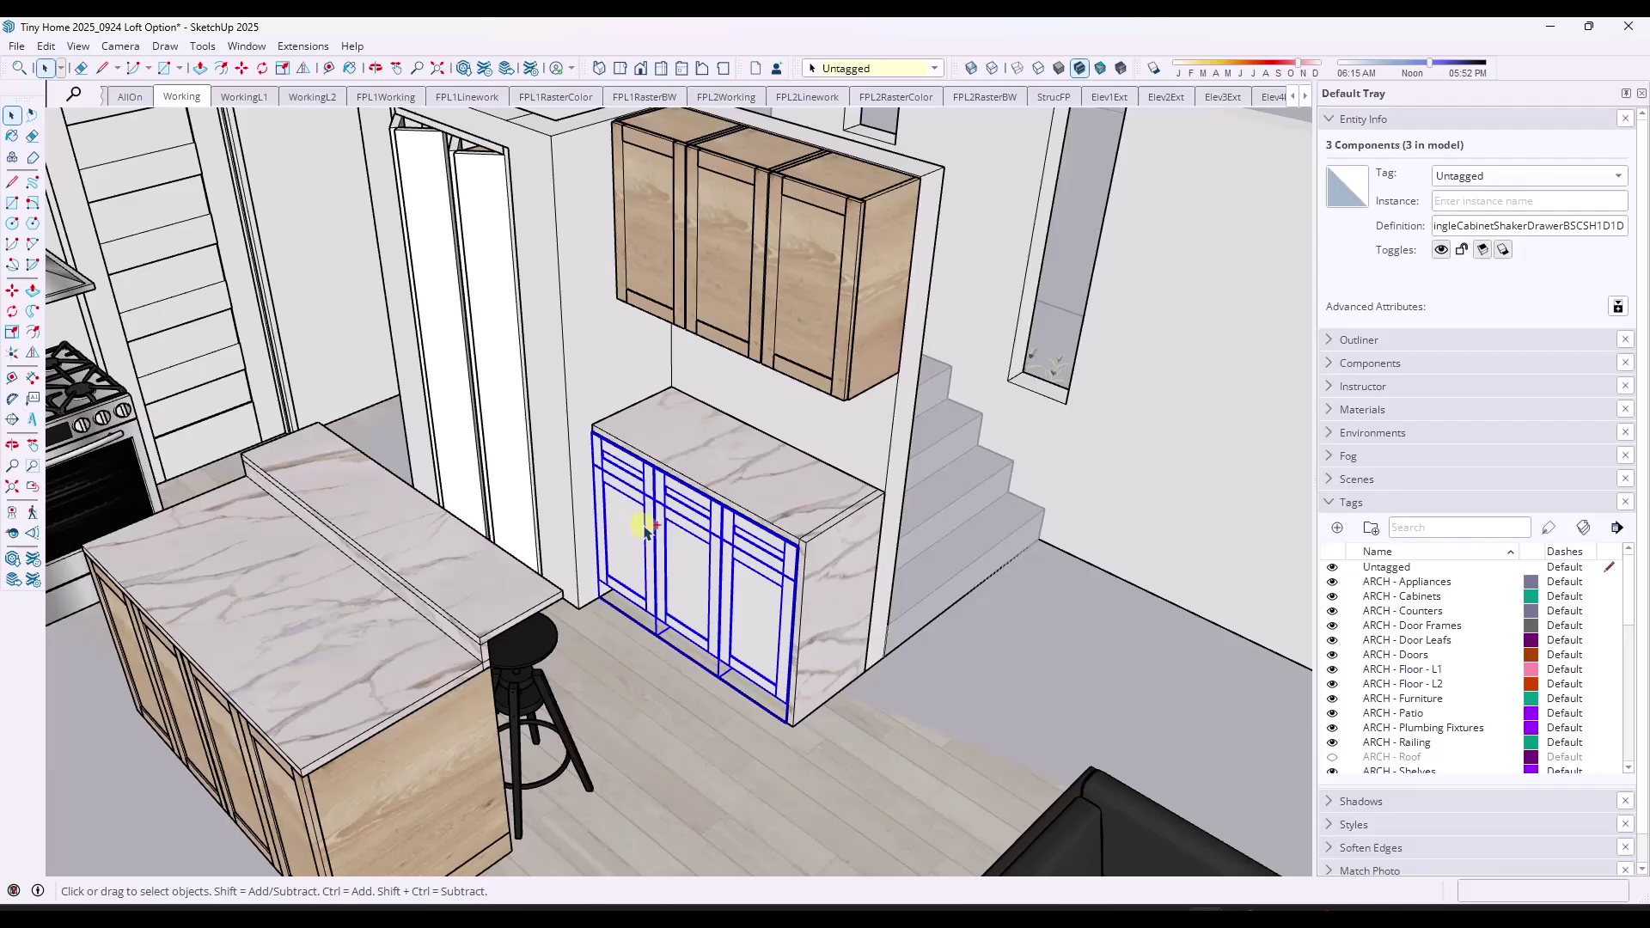
{"action": "key", "text": "Delete"}
Paste the three cut base cabinets in place inside the existing Cabinets group and close the group
{"action": "double_click", "coordinate": [818, 301]}
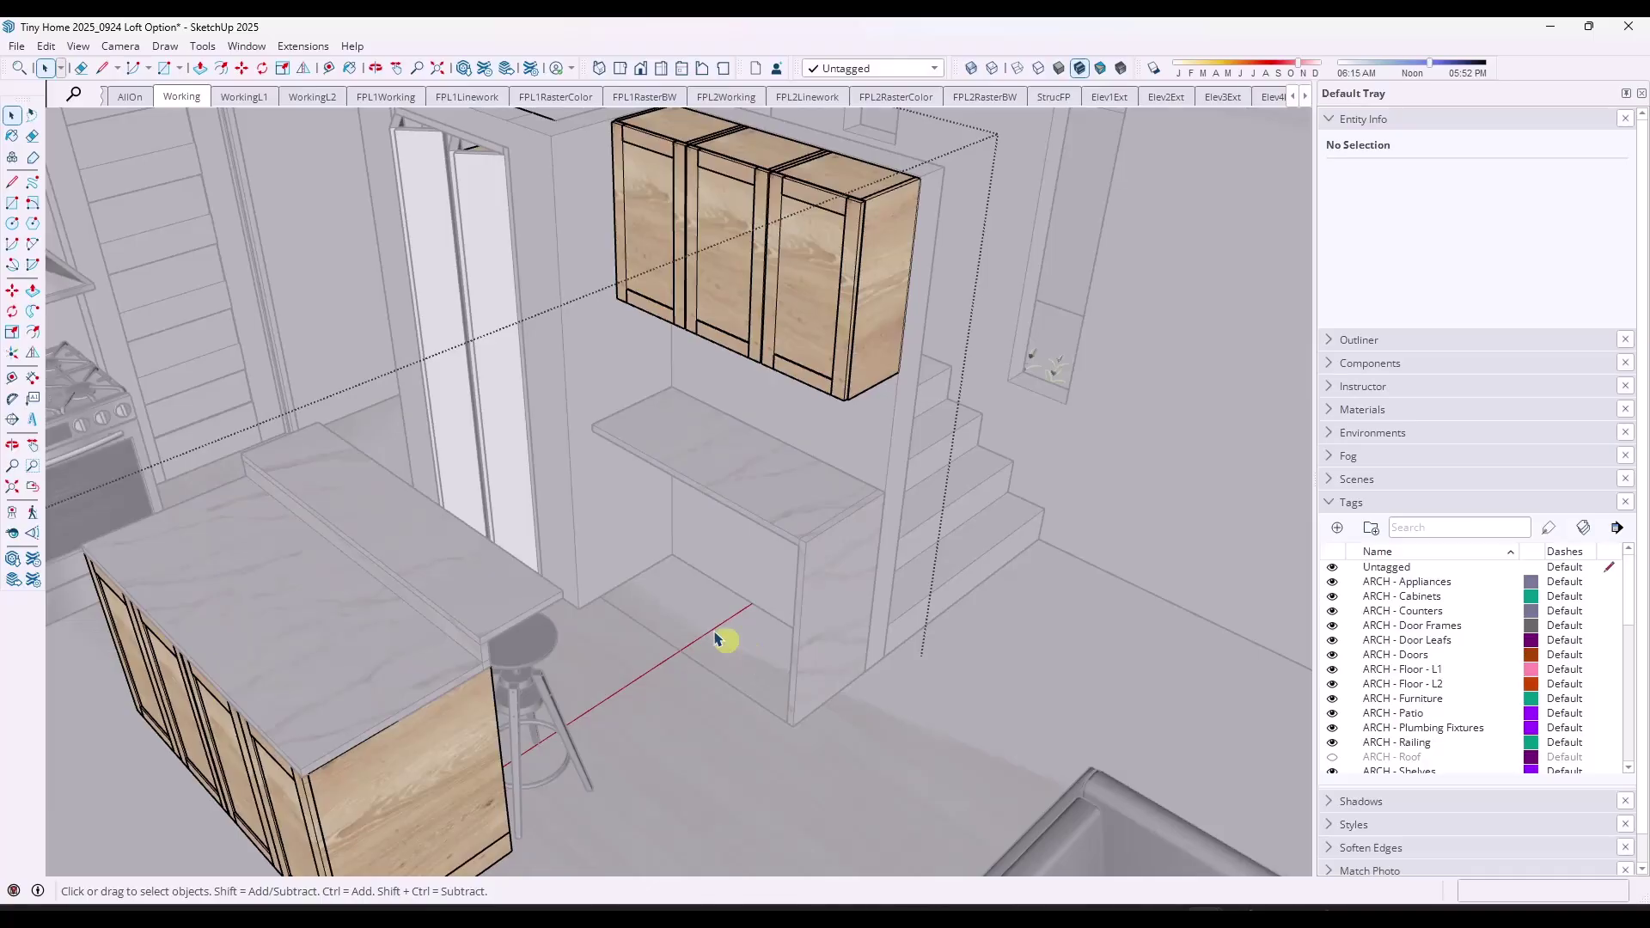
{"action": "left_click", "coordinate": [44, 47]}
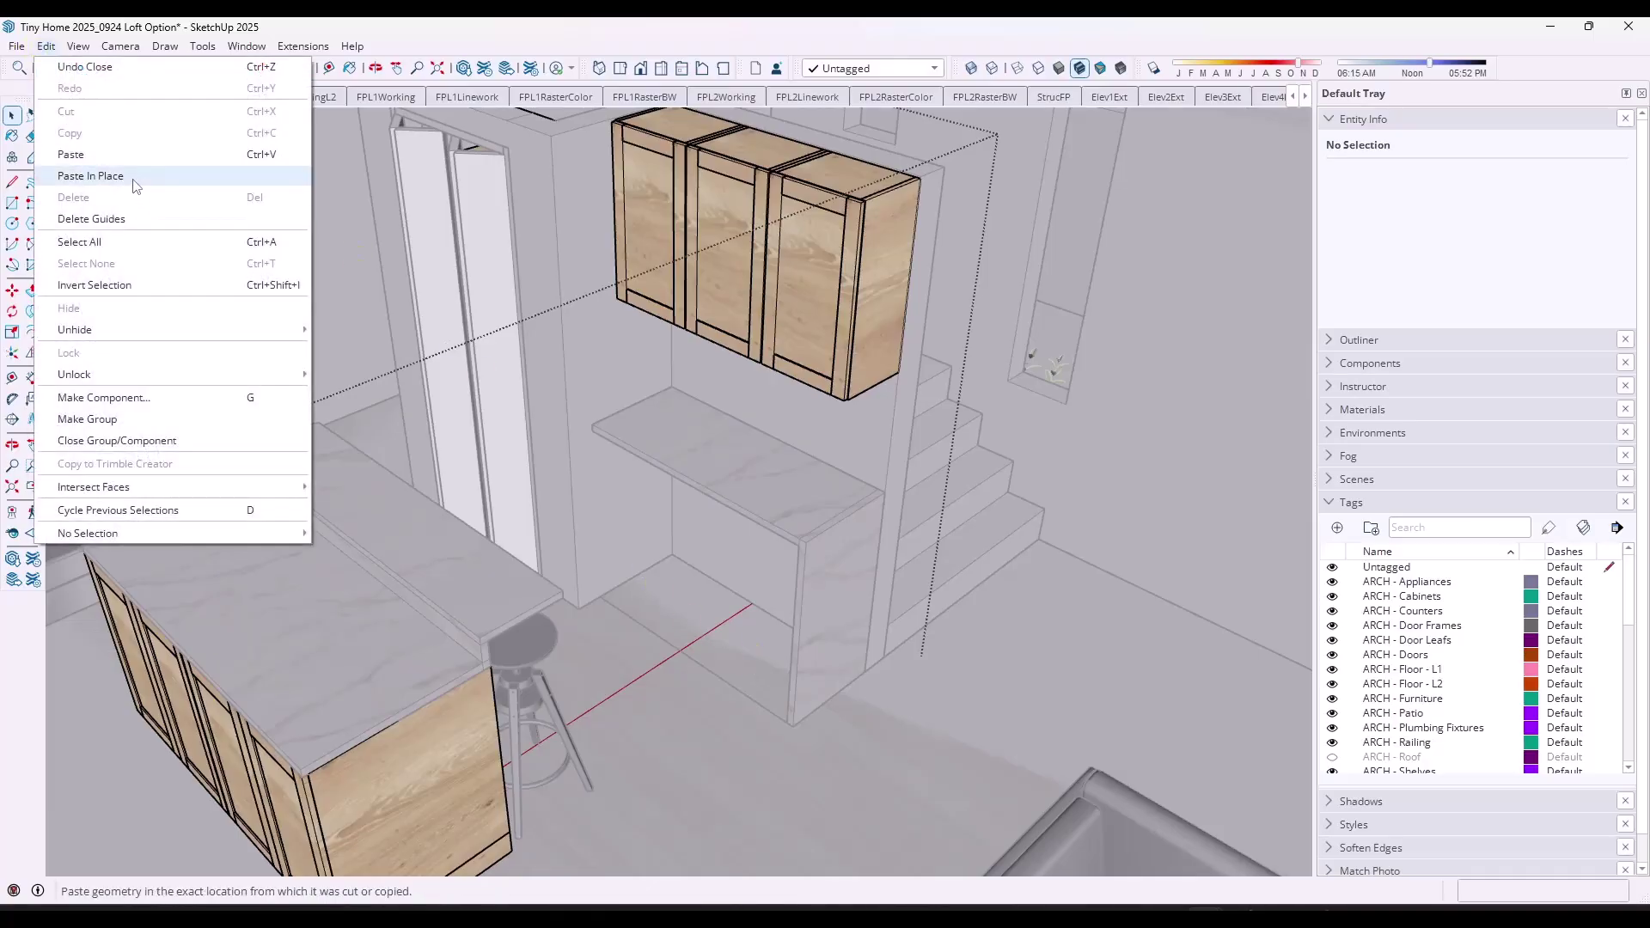
{"action": "left_click", "coordinate": [133, 177]}
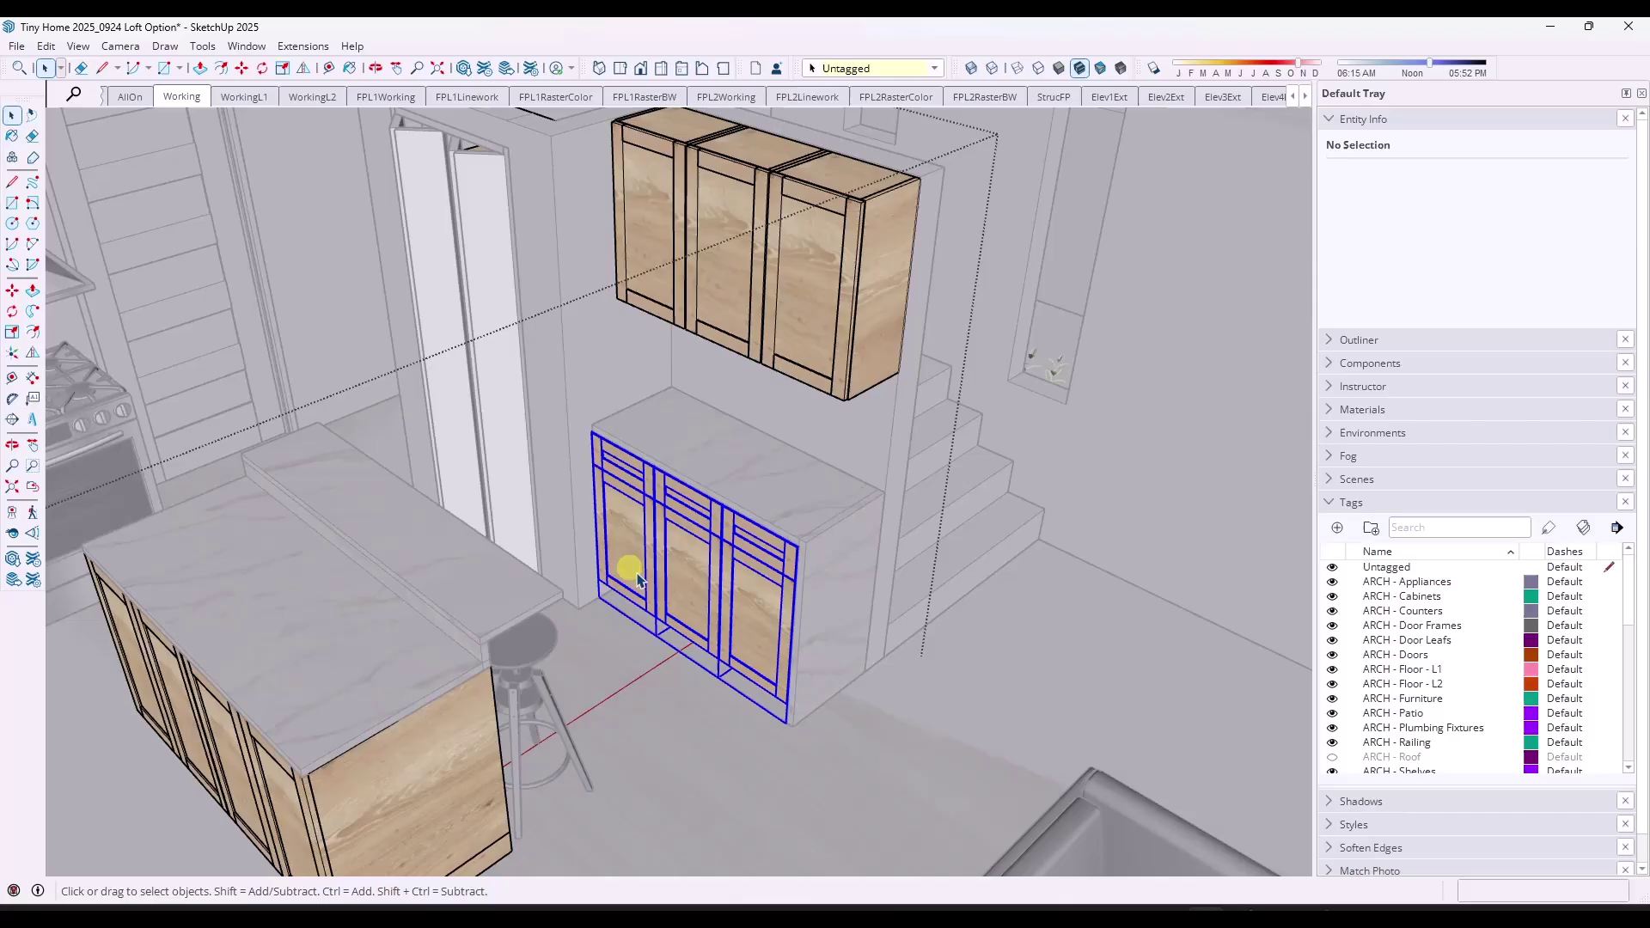
{"action": "left_click", "coordinate": [814, 633]}
Check that the pasted base cabinets belong to the Cabinets group and share its tag and wood material
{"action": "left_click", "coordinate": [768, 604]}
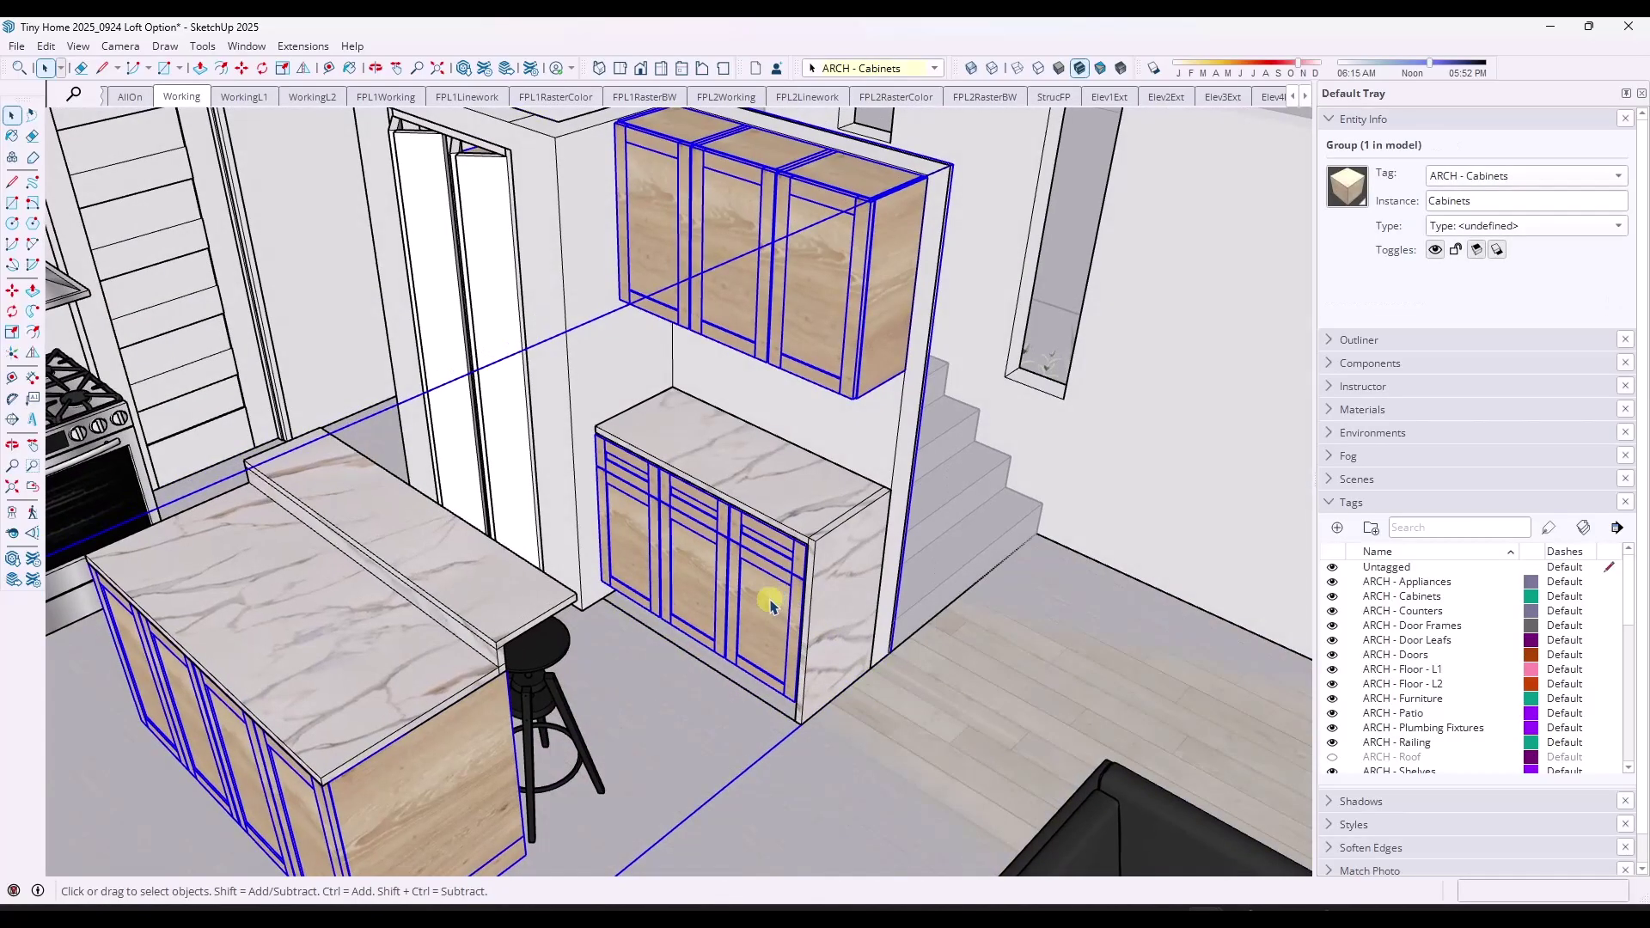
{"action": "double_click", "coordinate": [769, 589]}
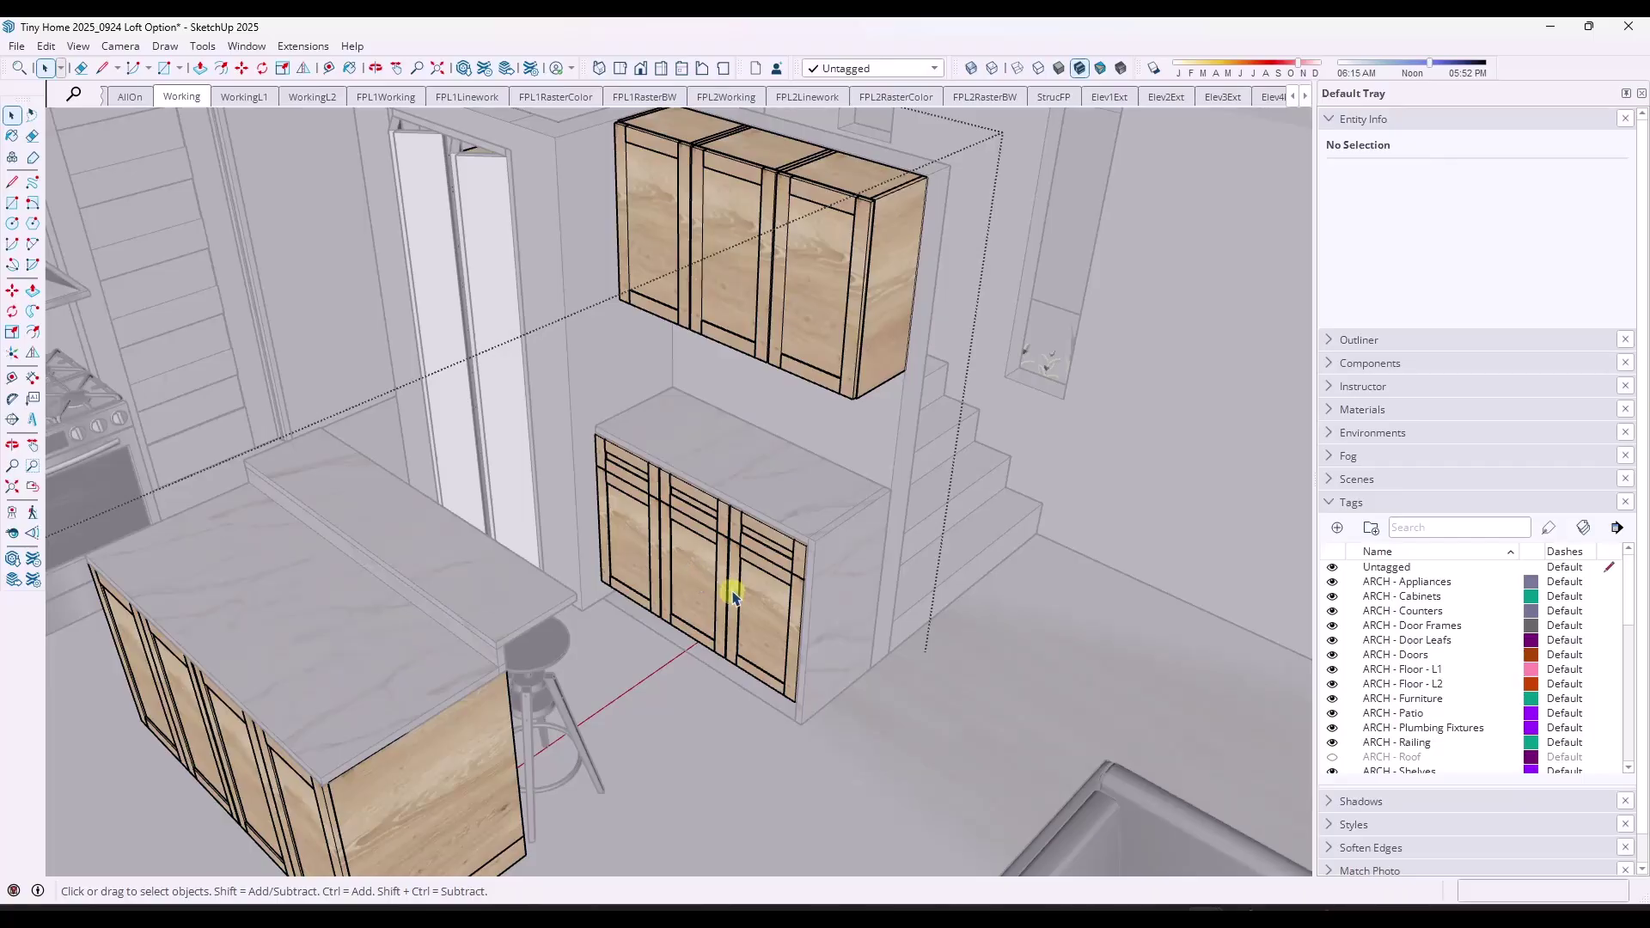
{"action": "key", "text": "Escape"}
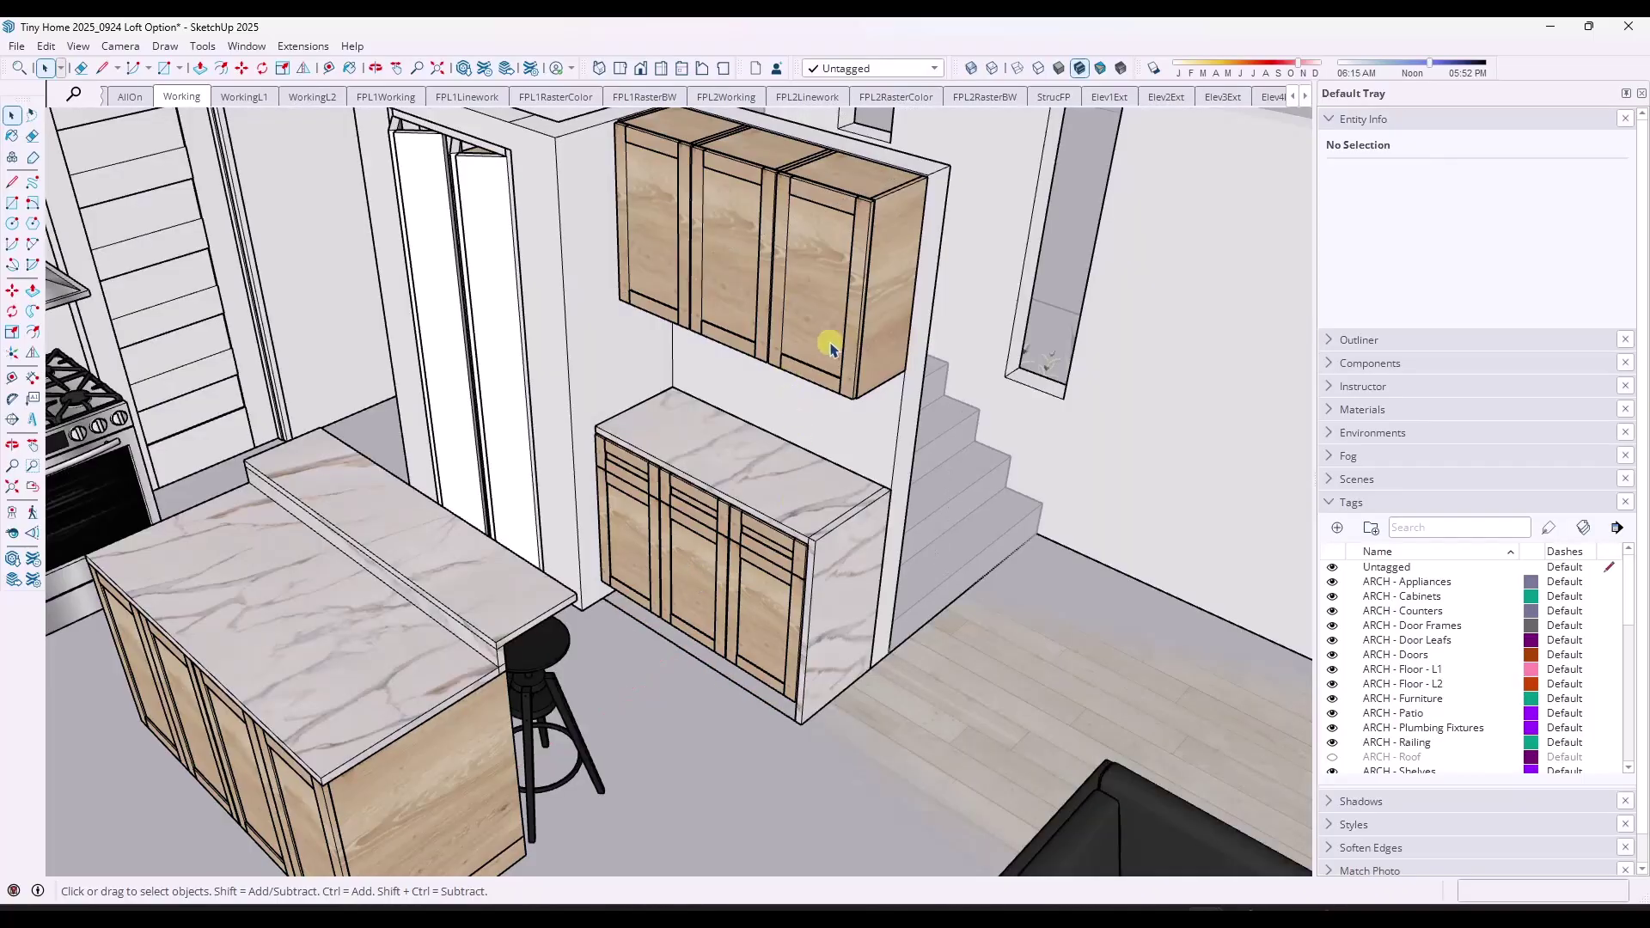
{"action": "scroll", "coordinate": [797, 560], "scroll_direction": "up", "scroll_amount": 3}
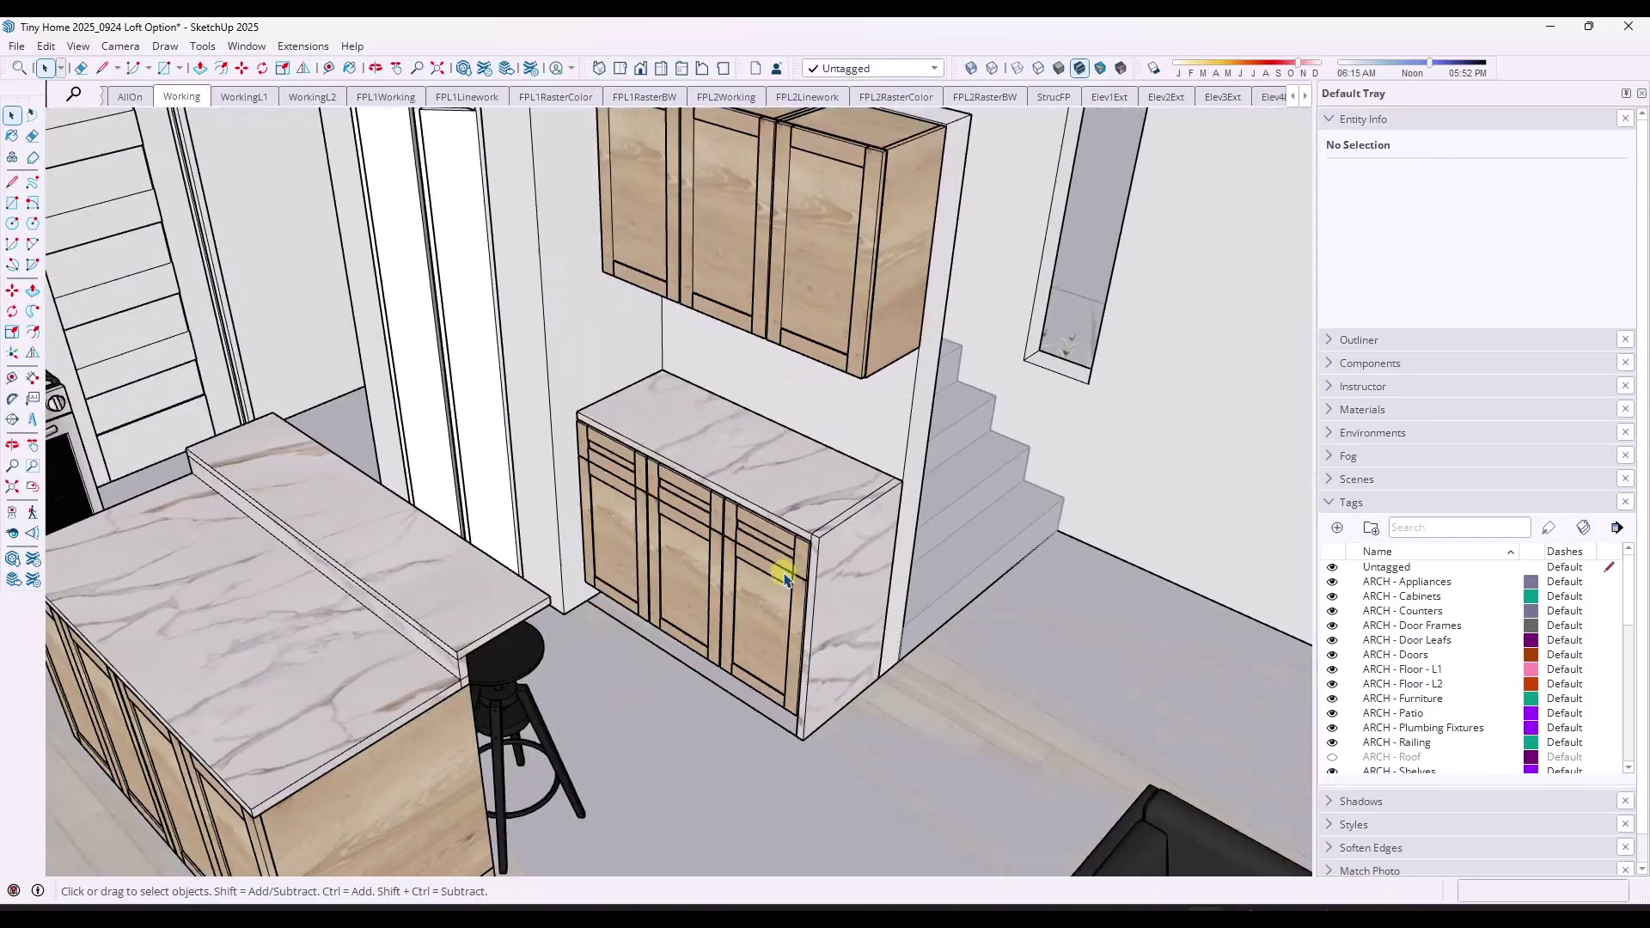
{"action": "scroll", "coordinate": [777, 558], "scroll_direction": "down", "scroll_amount": 4}
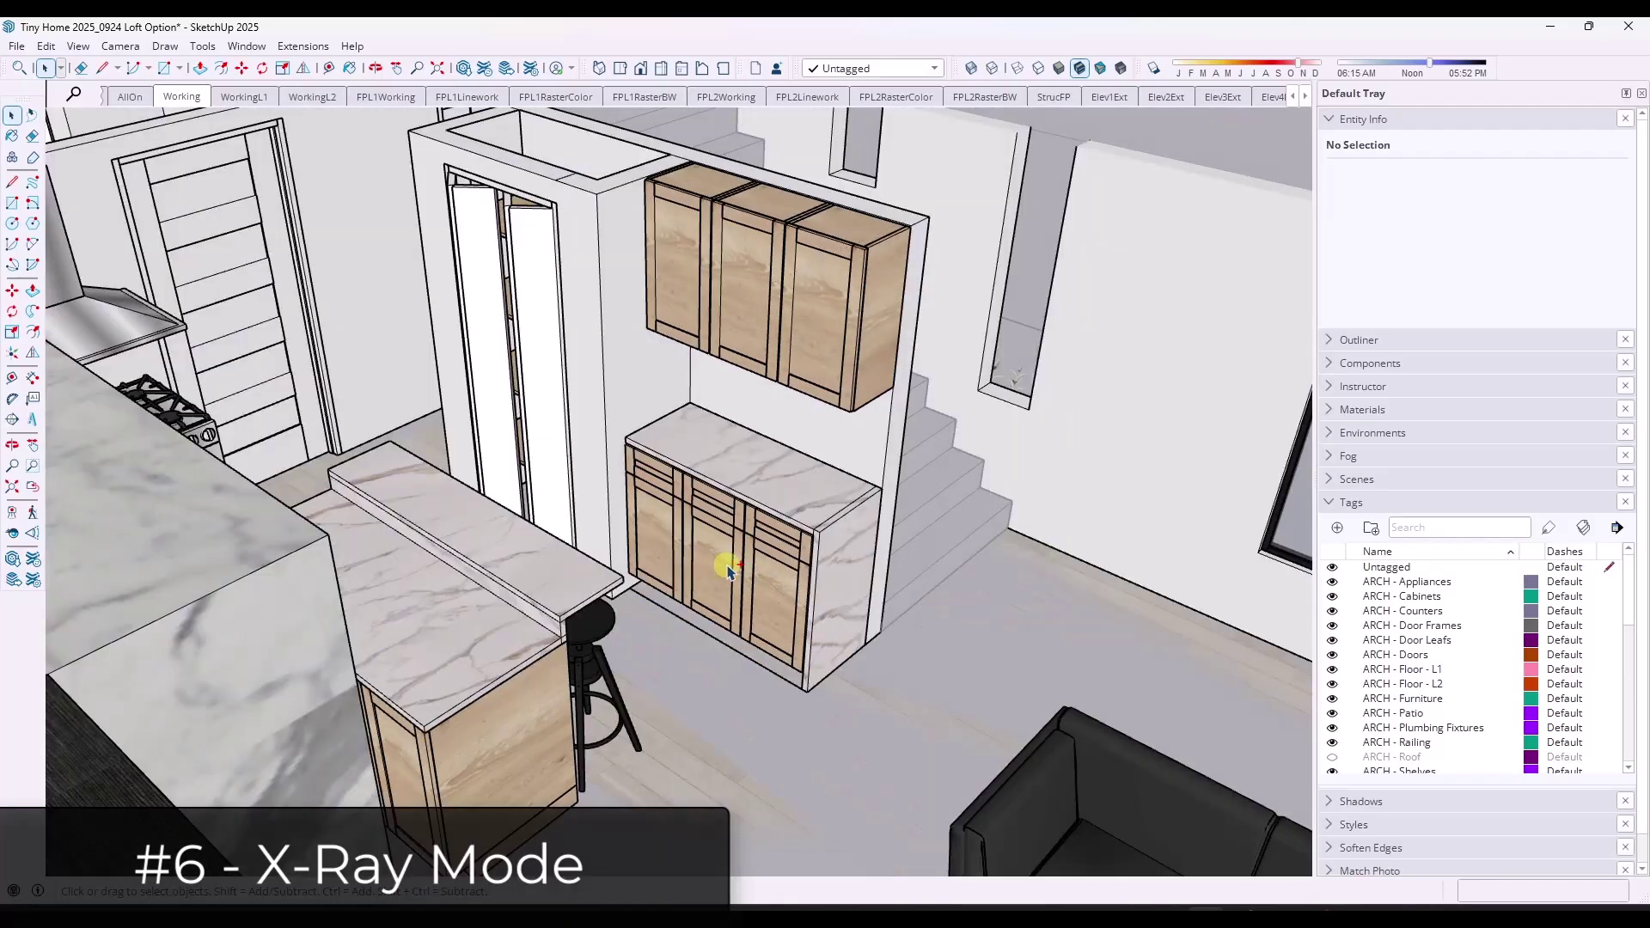
Undo the paste into the group, the cut and the cabinet copies, back to the single base cabinet beside the end panel
{"action": "double_click", "coordinate": [733, 571]}
{"action": "key", "text": "ctrl+z"}
{"action": "key", "text": "ctrl+z"}
{"action": "key", "text": "ctrl+z"}
{"action": "key", "text": "ctrl+z"}
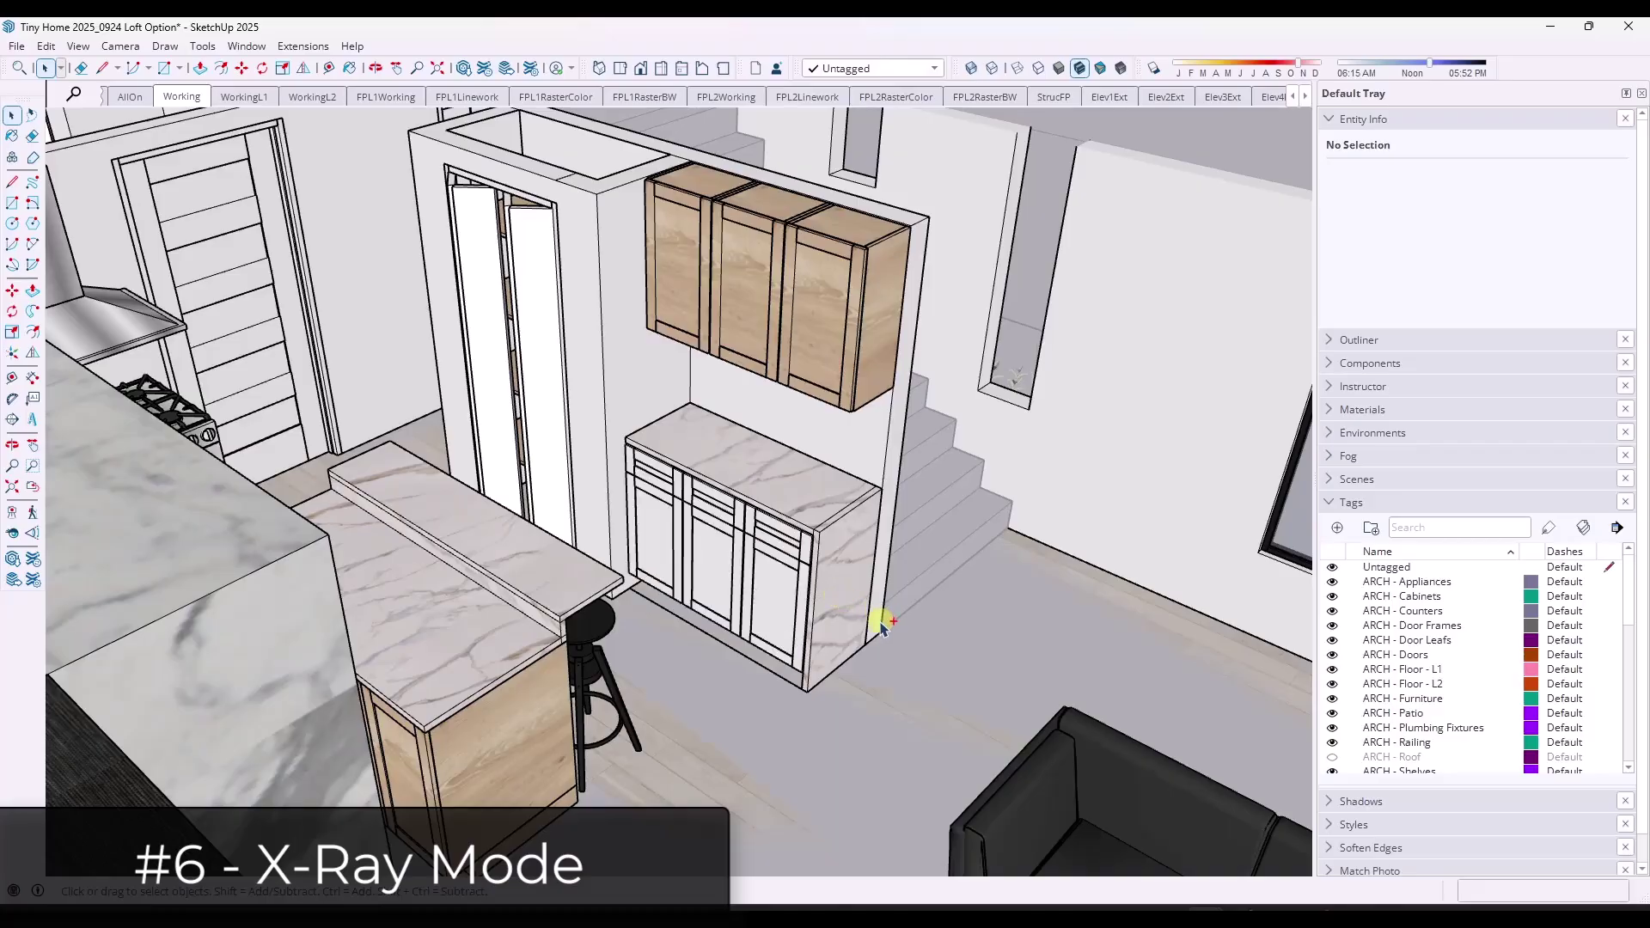
{"action": "key", "text": "ctrl+z"}
{"action": "key", "text": "ctrl+z"}
{"action": "key", "text": "ctrl+z"}
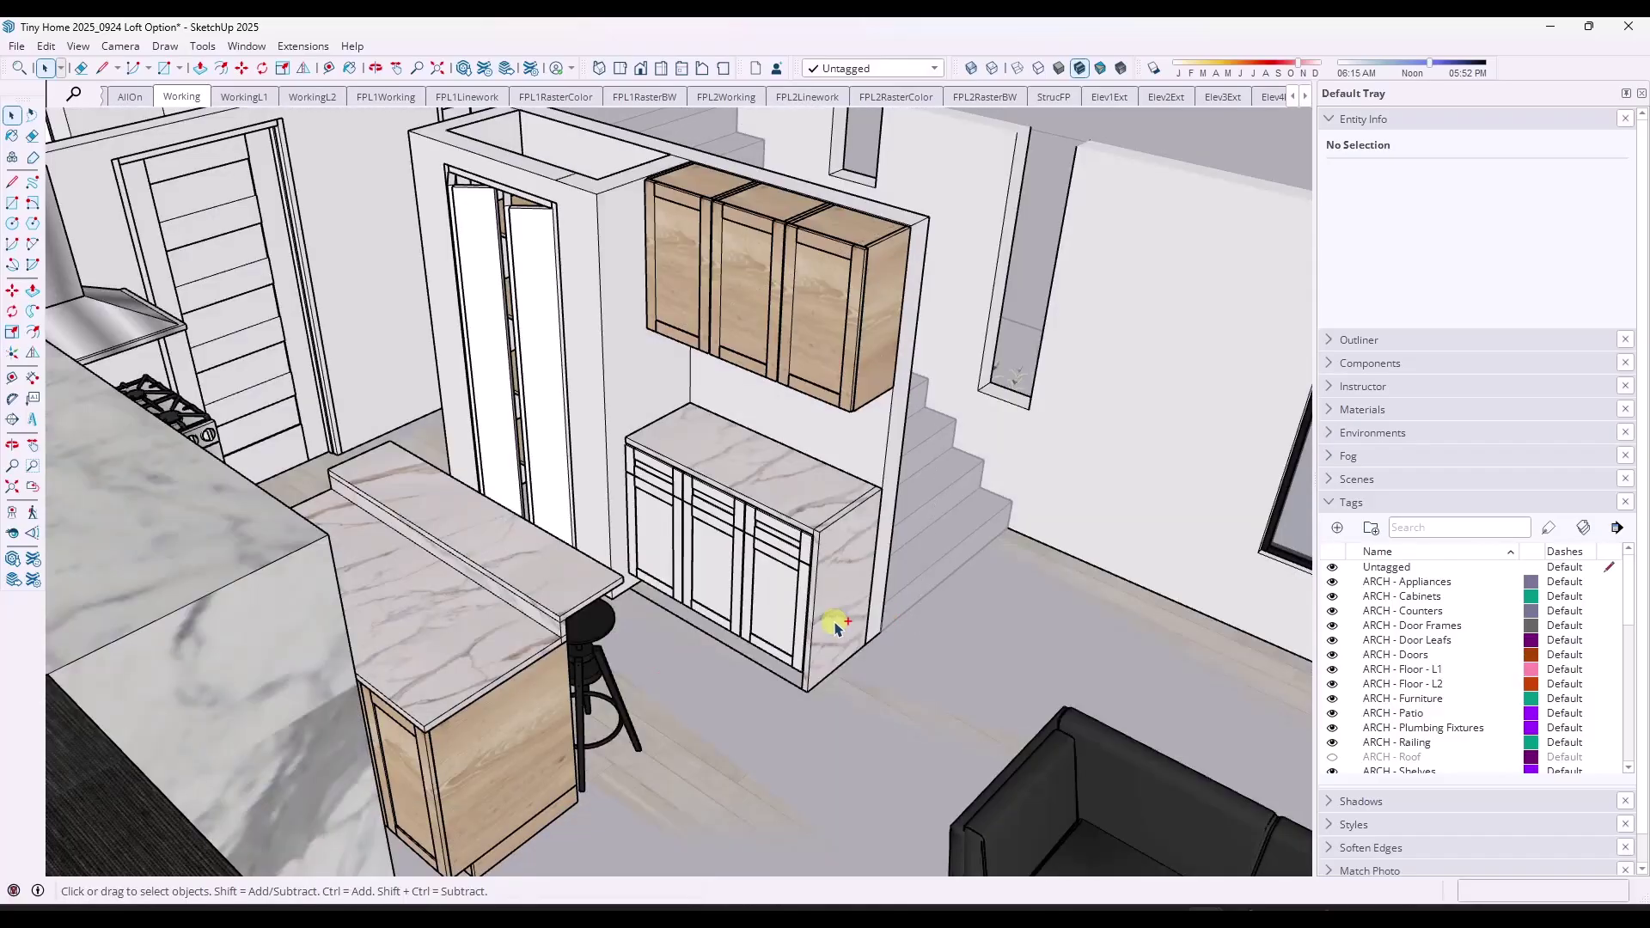
Check the scale grips of the single base cabinet beside the marble end panel
{"action": "scroll", "coordinate": [805, 614], "scroll_direction": "up", "scroll_amount": 5}
{"action": "key", "text": "s"}
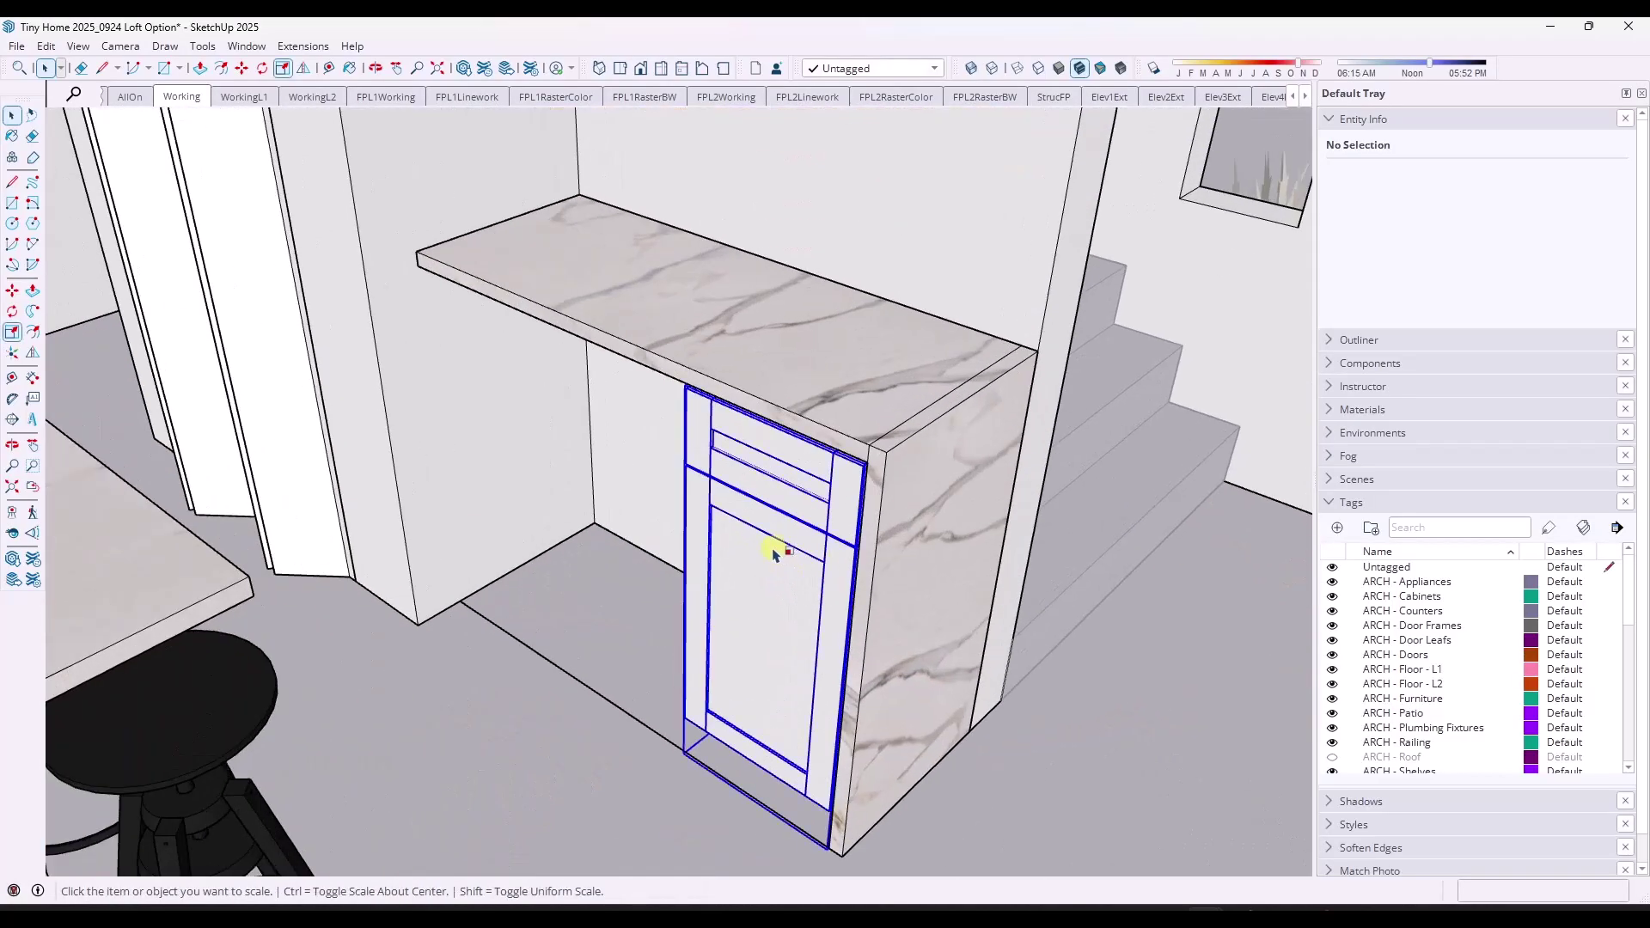
{"action": "left_click", "coordinate": [766, 560]}
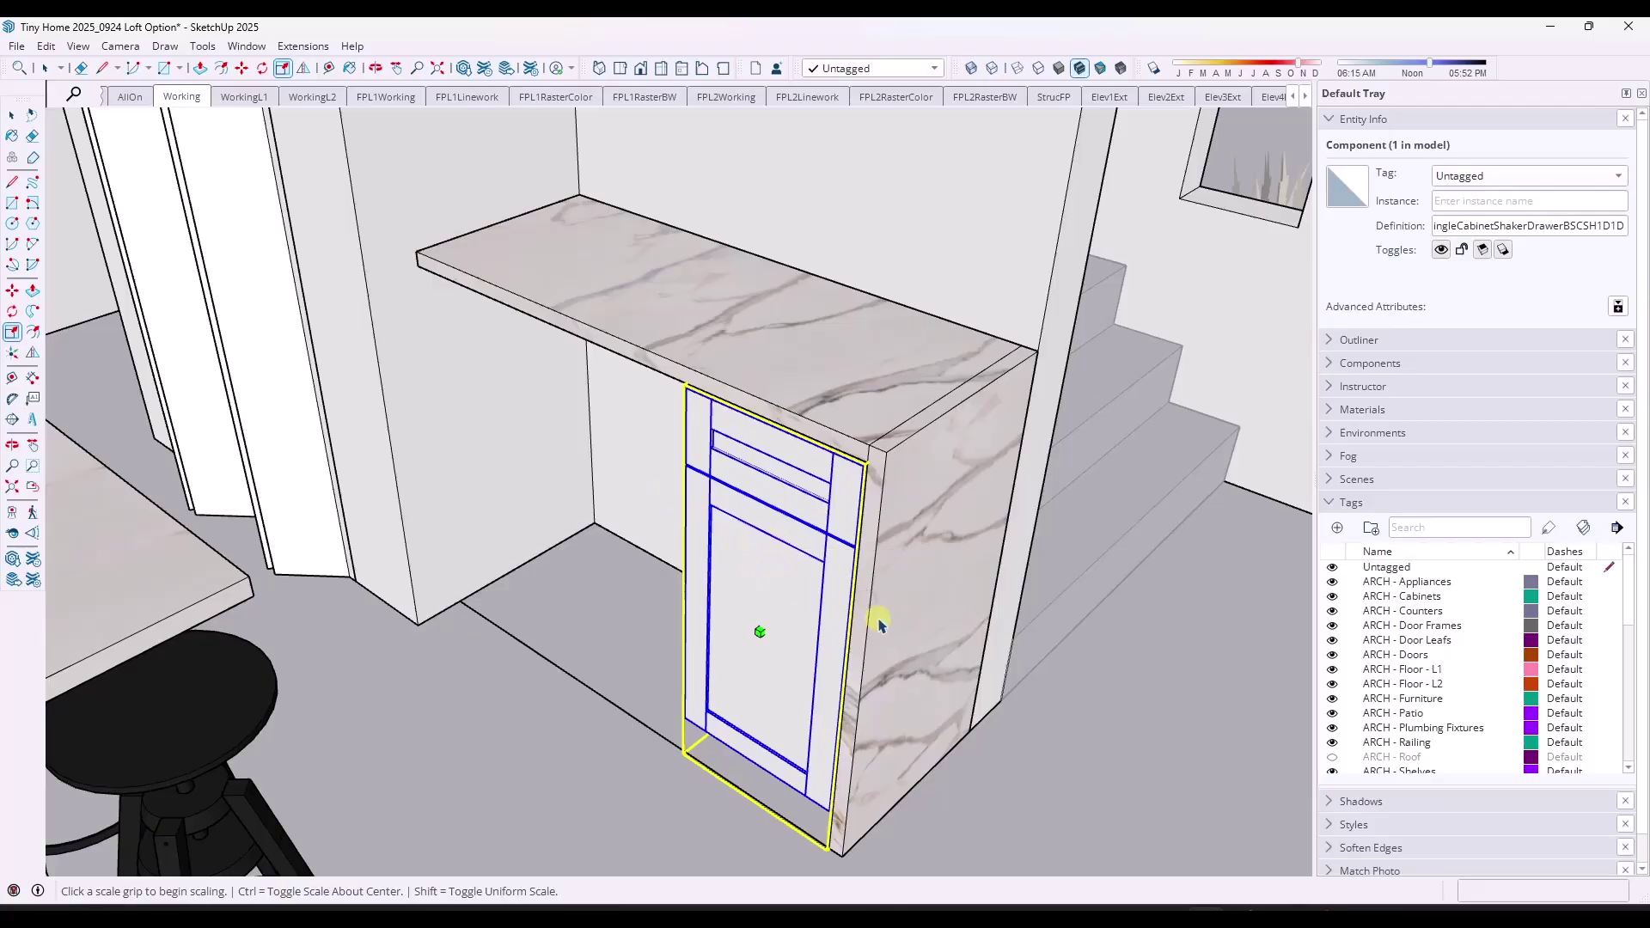
{"action": "key", "text": "space"}
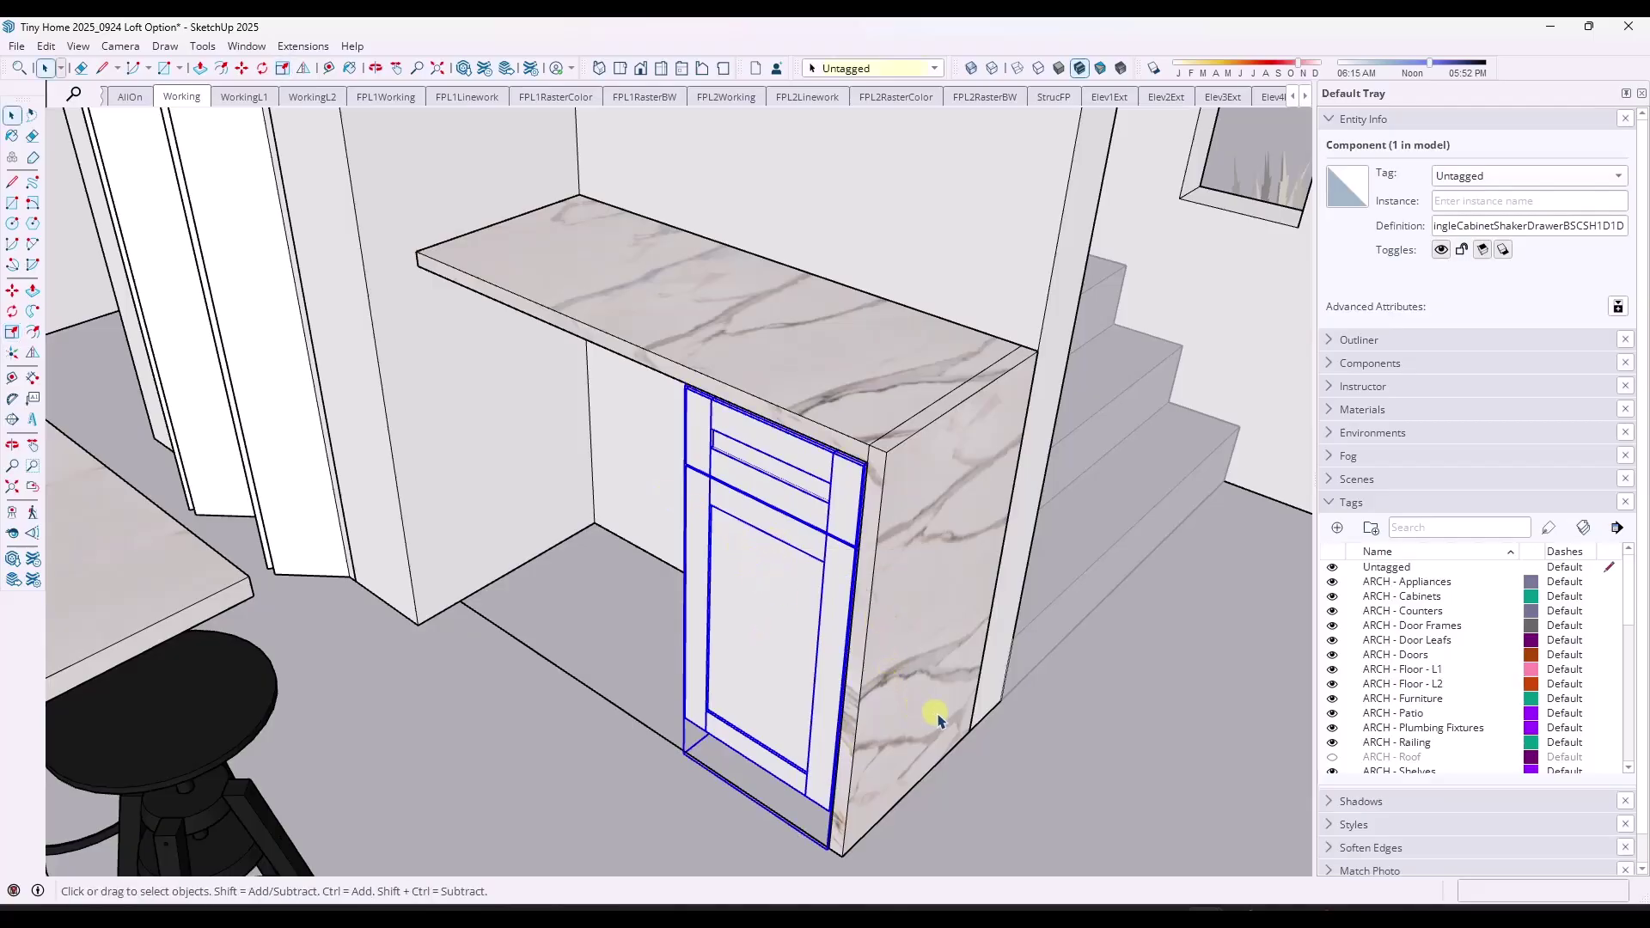
Move the base cabinet along the counter, away from the marble end panel and into the open space
{"action": "key", "text": "m"}
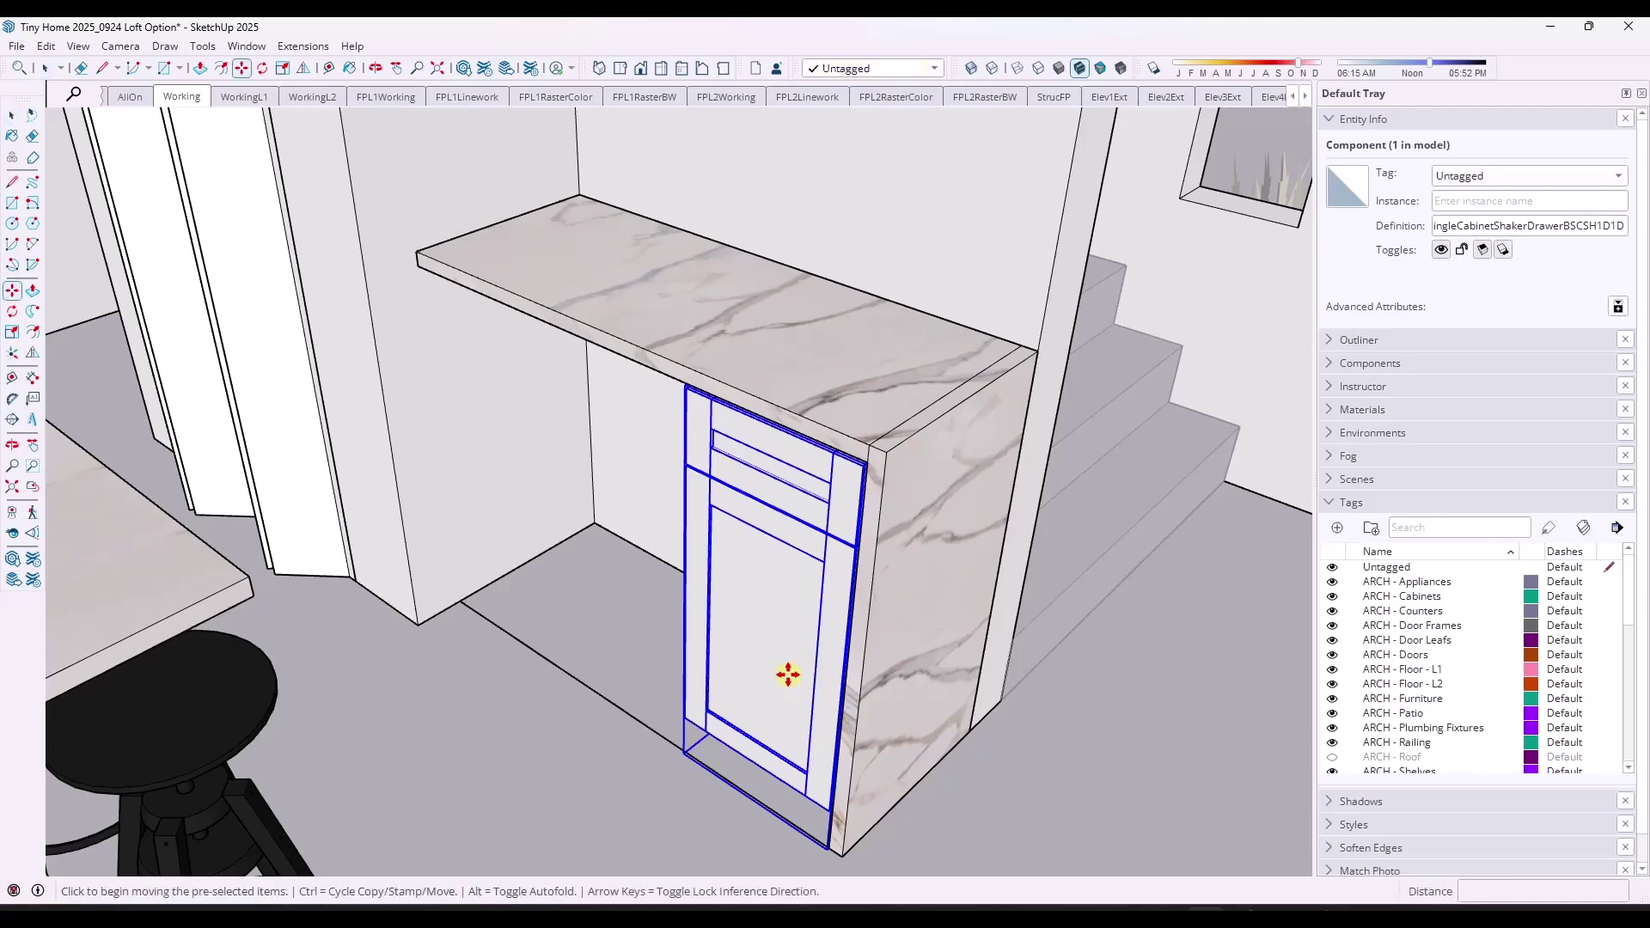
{"action": "left_click", "coordinate": [785, 674]}
{"action": "left_click", "coordinate": [655, 600]}
{"action": "left_click", "coordinate": [655, 600]}
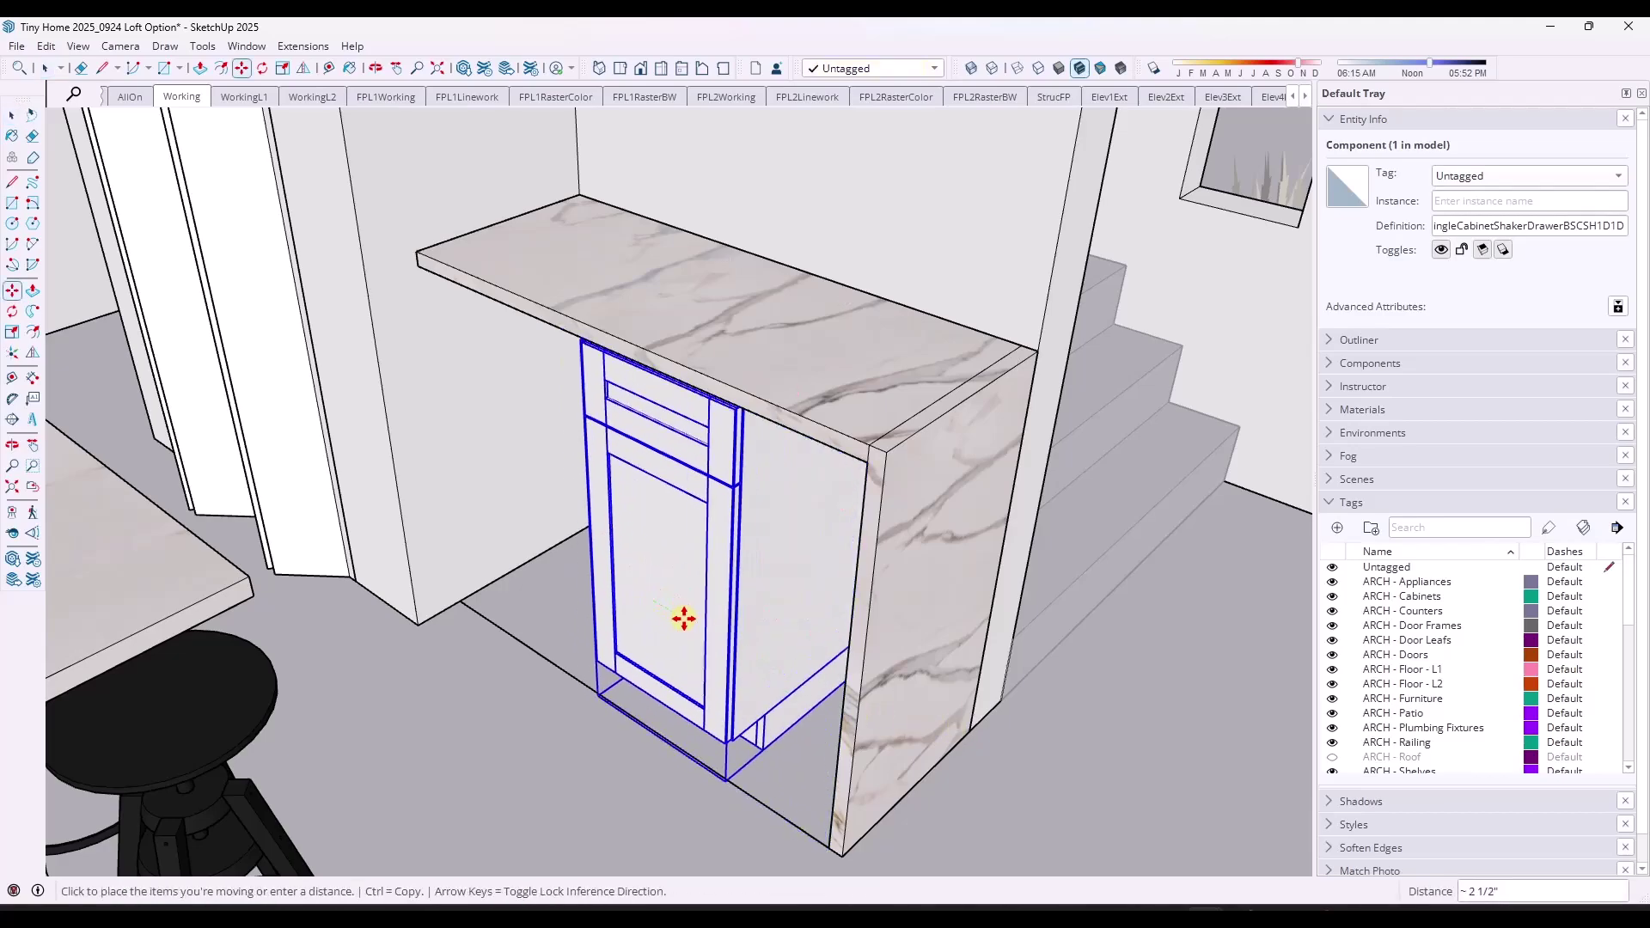
{"action": "left_click", "coordinate": [823, 656]}
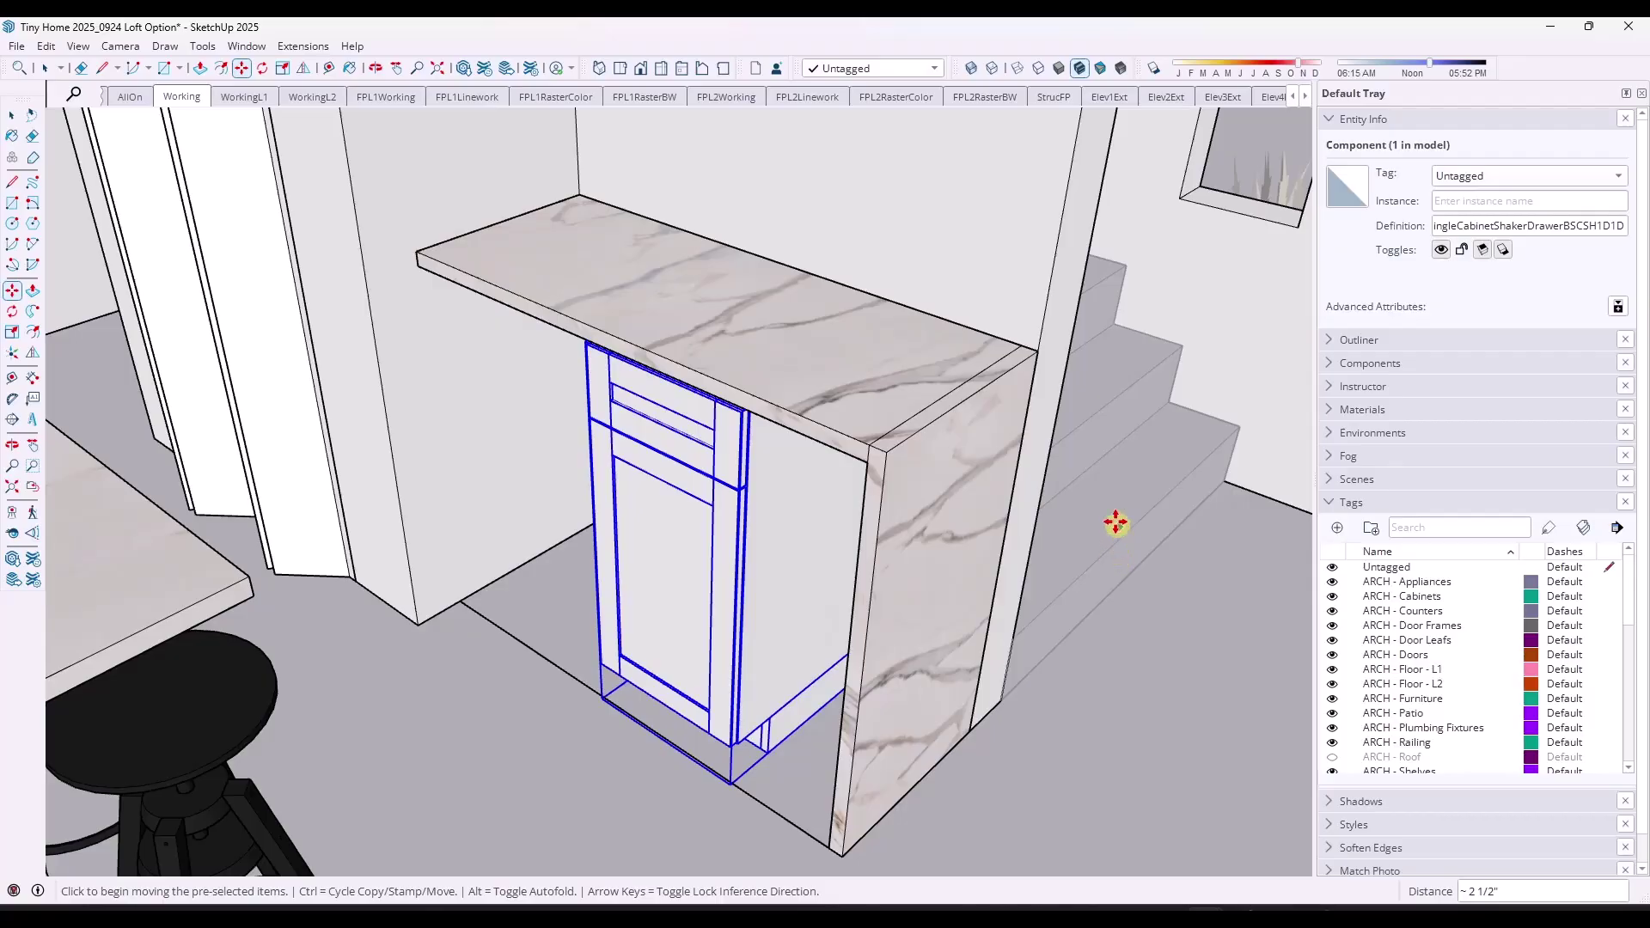
Toggle X-ray mode several times and leave it on to see through the counter and base cabinet
{"action": "scroll", "coordinate": [1024, 426], "scroll_direction": "down", "scroll_amount": 1}
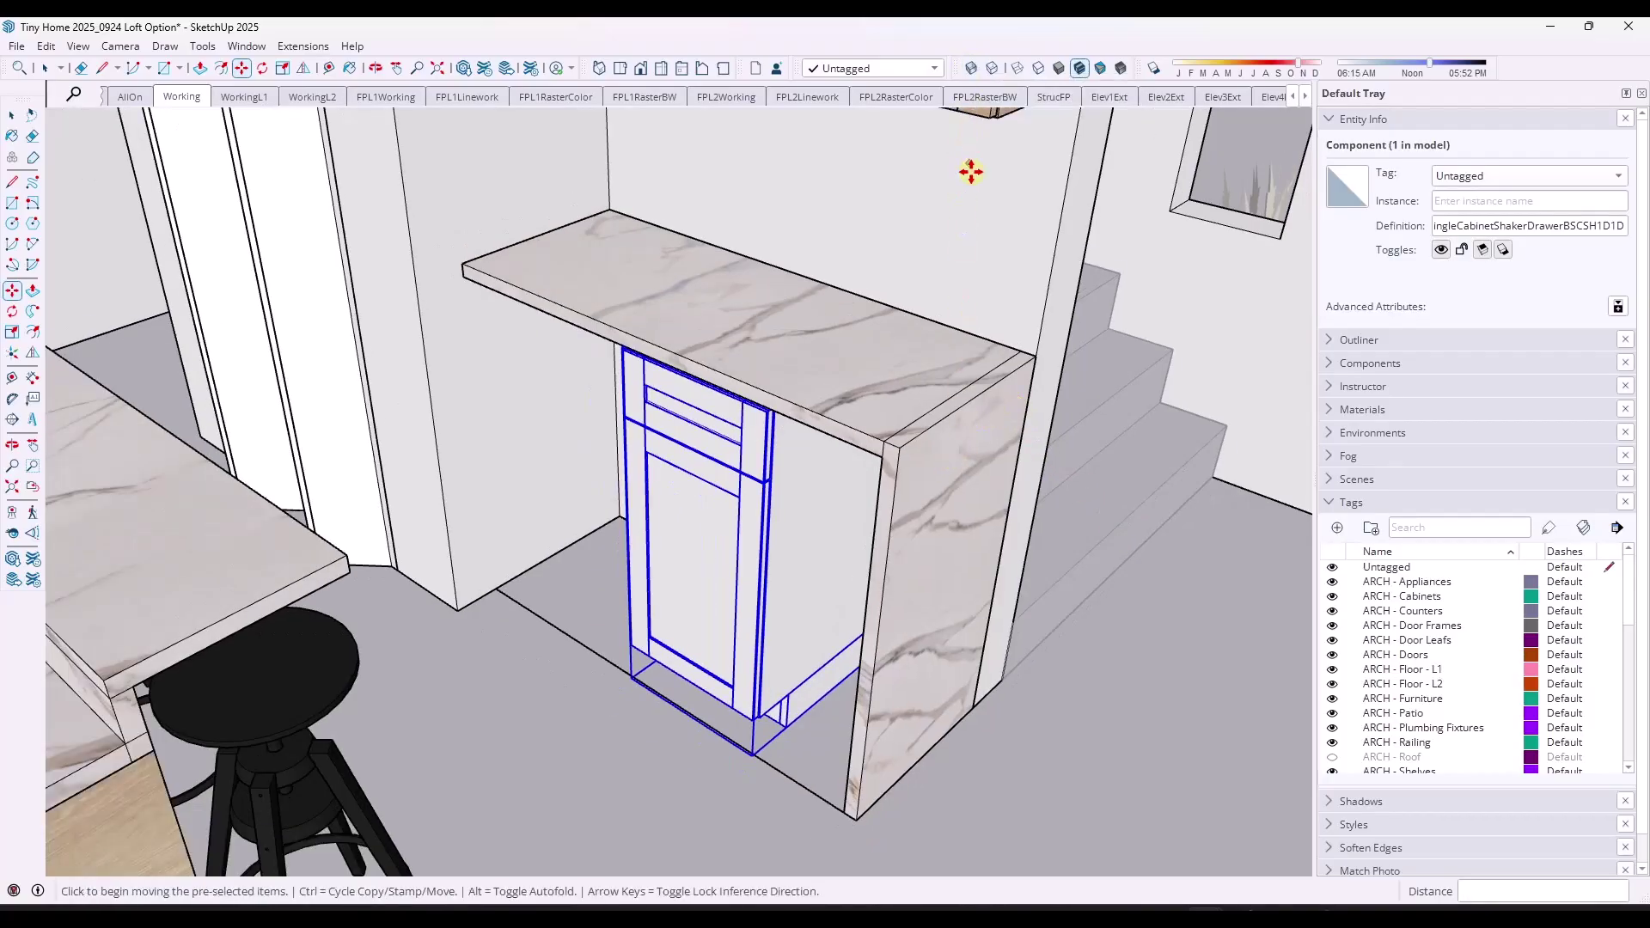
{"action": "left_click", "coordinate": [968, 69]}
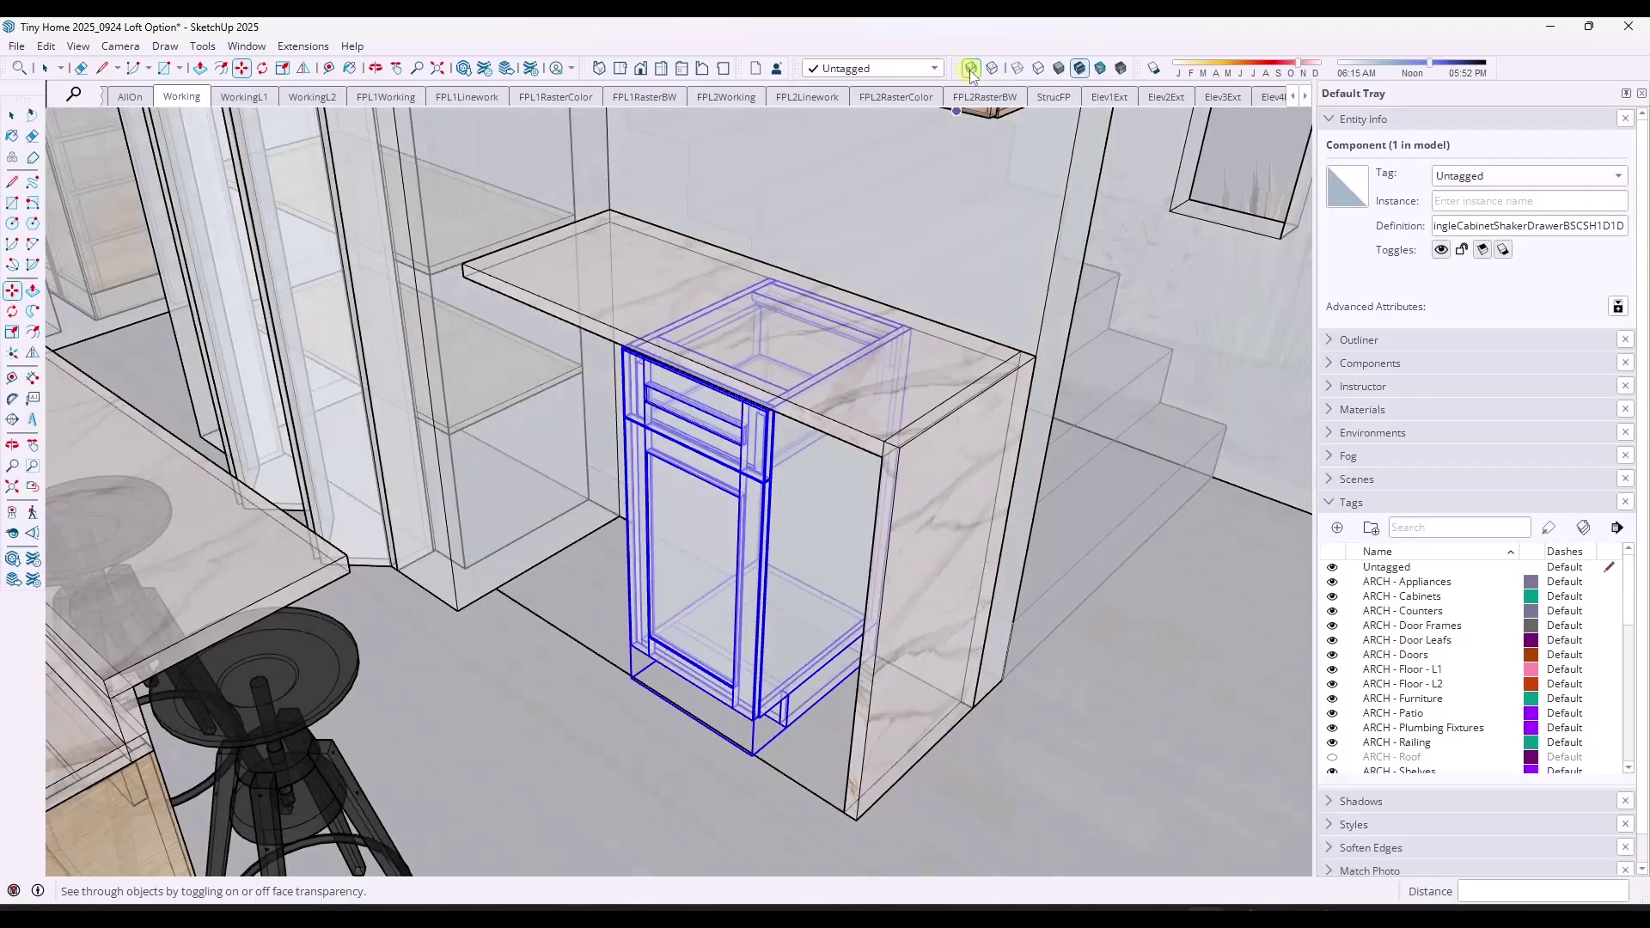
{"action": "left_click", "coordinate": [968, 69]}
{"action": "middle_click_drag", "start_coordinate": [874, 523], "coordinate": [792, 593]}
{"action": "key", "text": "x"}
{"action": "key", "text": "x"}
{"action": "key", "text": "x"}
{"action": "key", "text": "x"}
{"action": "key", "text": "x"}
{"action": "key", "text": "x"}
{"action": "key", "text": "x"}
{"action": "scroll", "coordinate": [741, 534], "scroll_direction": "up", "scroll_amount": 5}
{"action": "scroll", "coordinate": [729, 590], "scroll_direction": "down", "scroll_amount": 5}
{"action": "key", "text": "x"}
{"action": "key", "text": "x"}
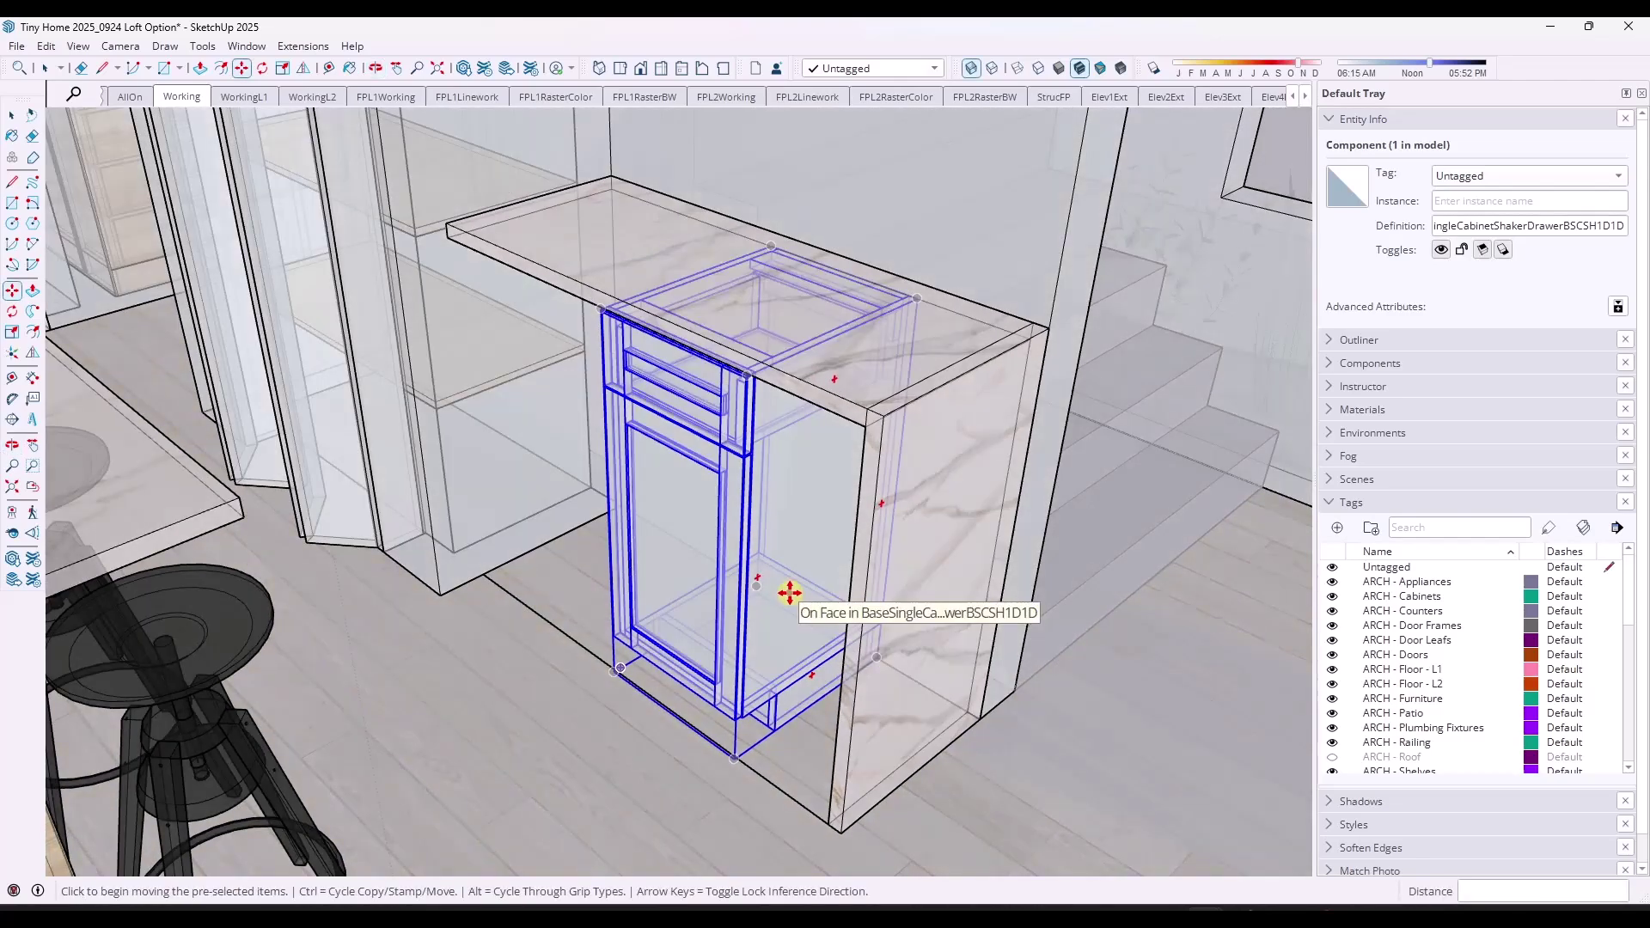
Try to move the base cabinet along the green axis by its hidden rear bottom corner
{"action": "scroll", "coordinate": [778, 582], "scroll_direction": "up", "scroll_amount": 6}
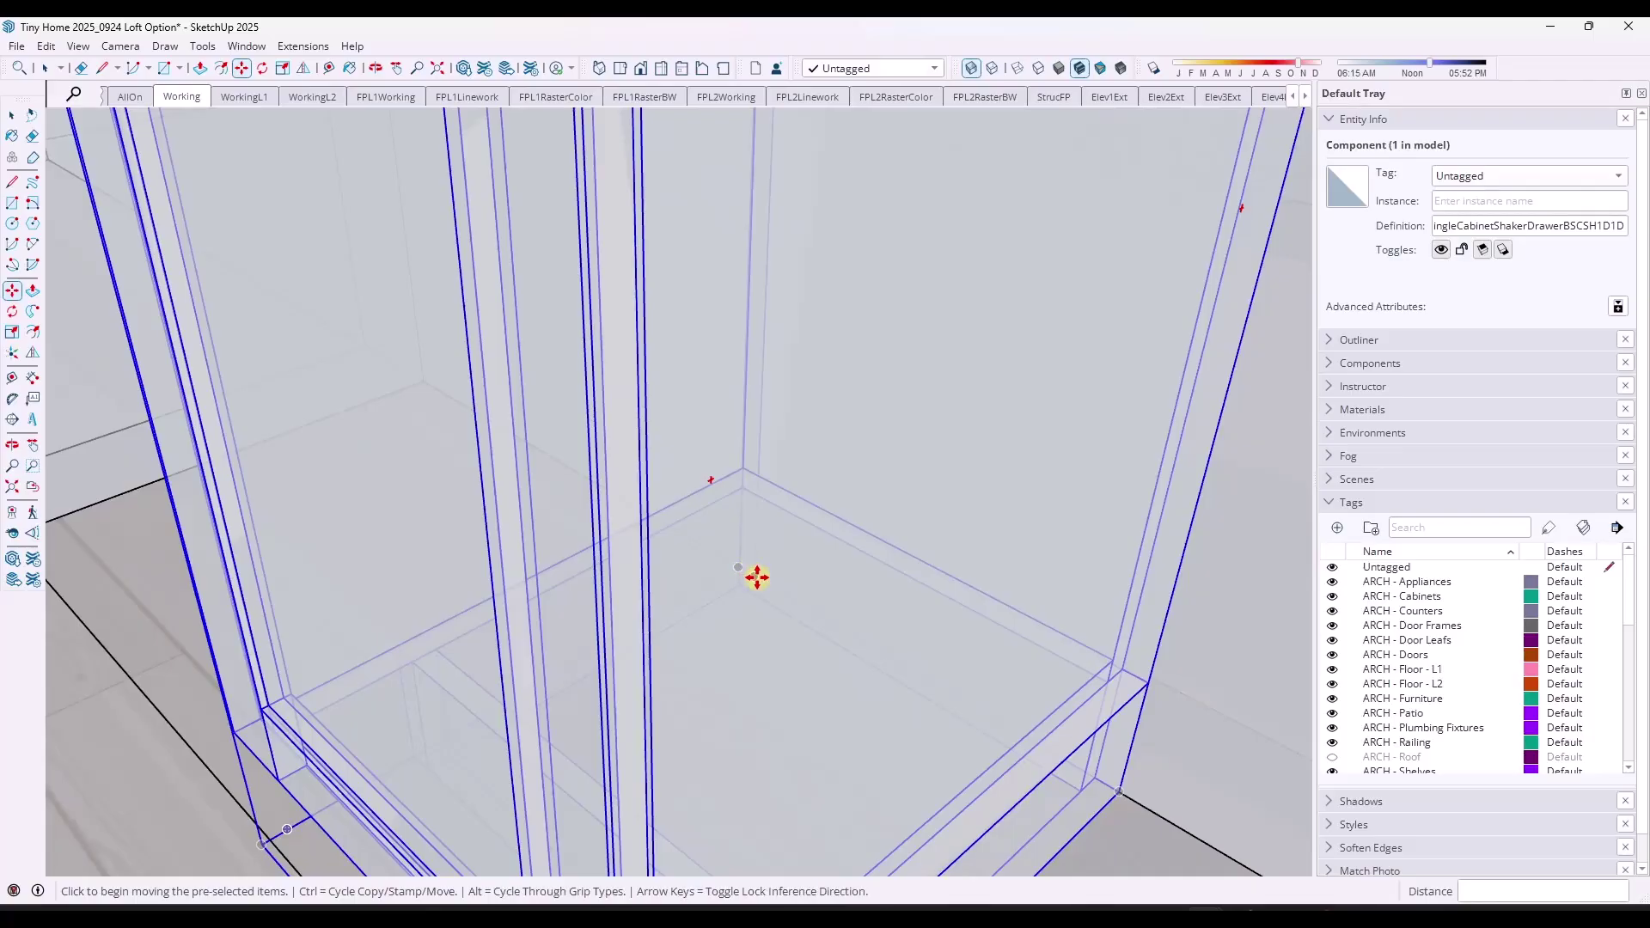
{"action": "scroll", "coordinate": [752, 577], "scroll_direction": "up", "scroll_amount": 4}
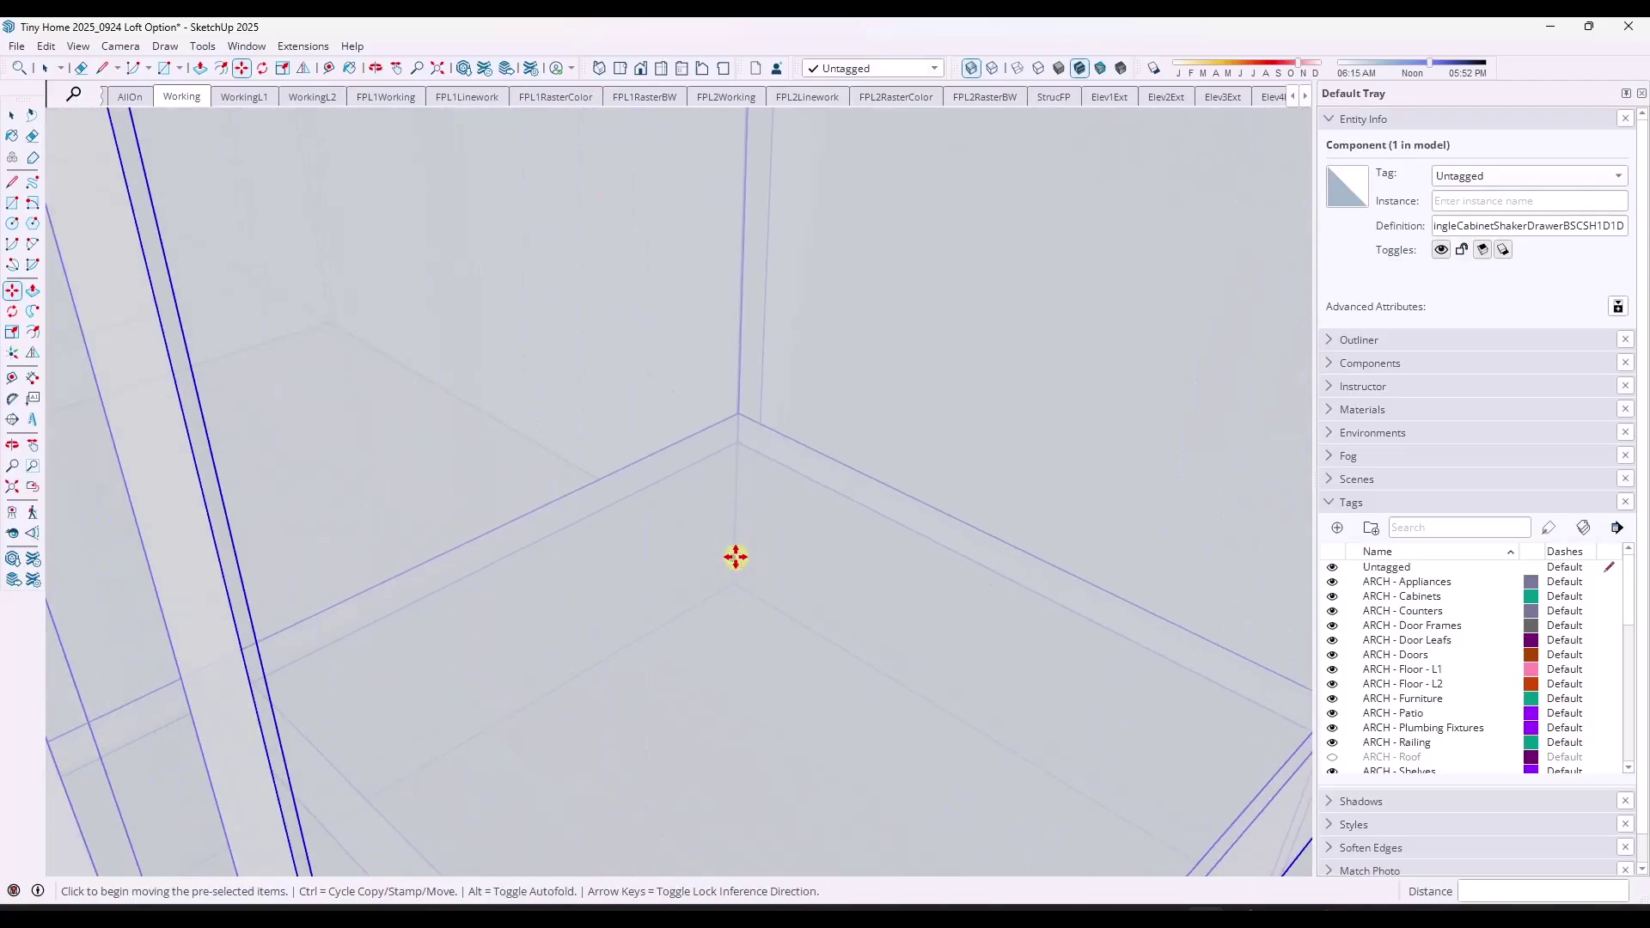
{"action": "scroll", "coordinate": [774, 575], "scroll_direction": "down", "scroll_amount": 3}
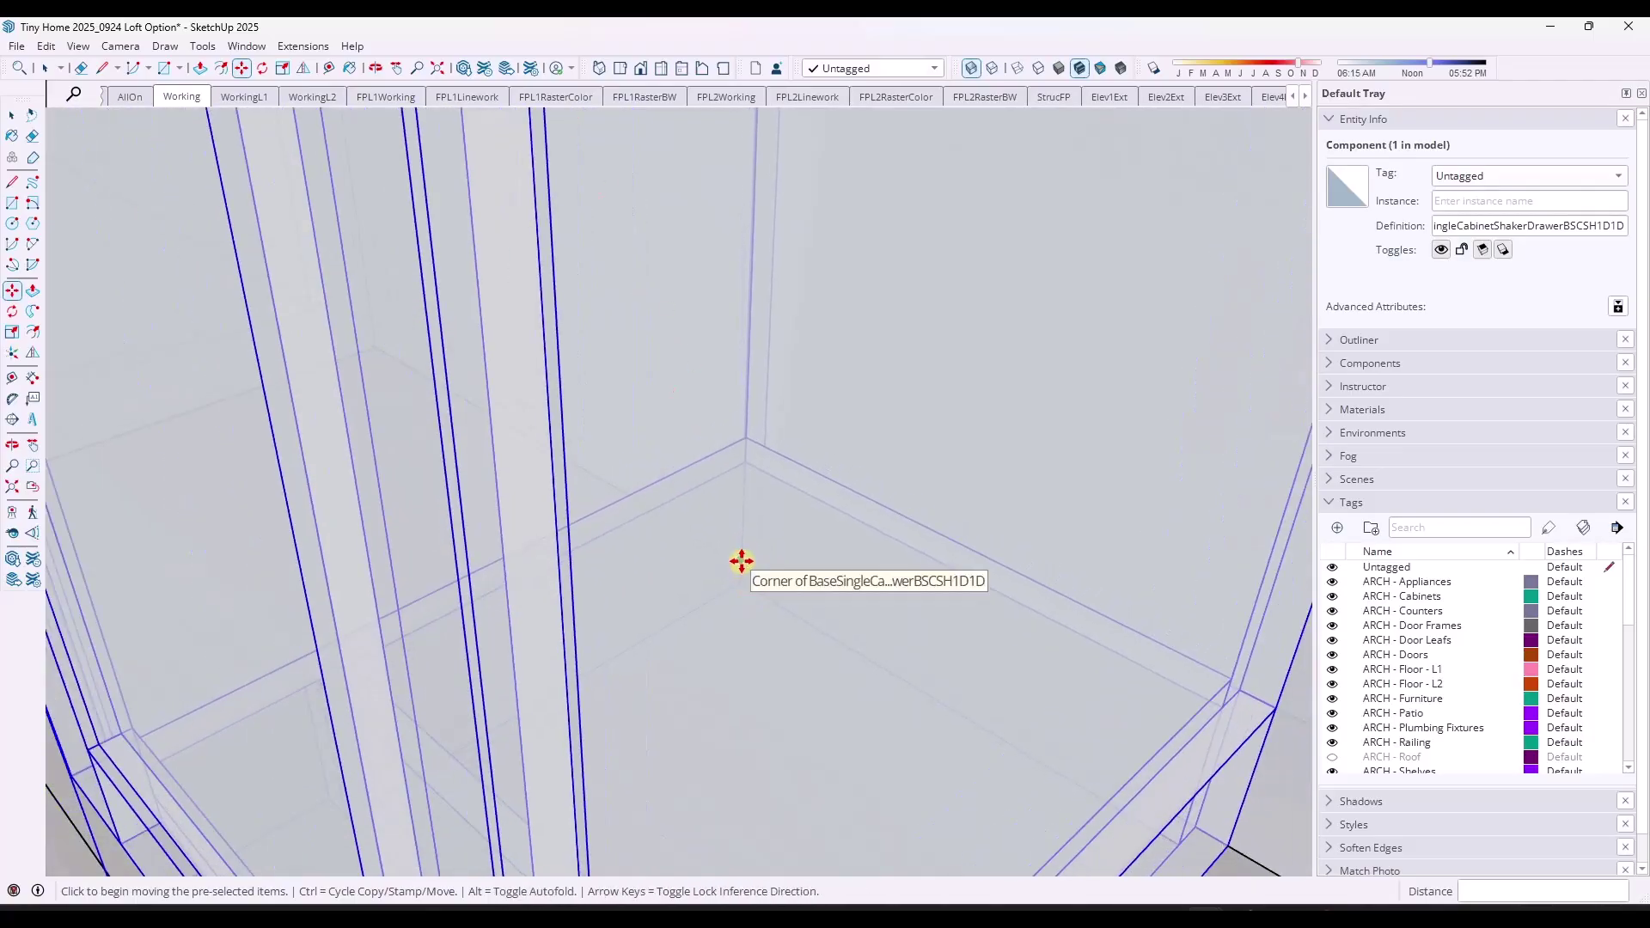
{"action": "mouse_move", "coordinate": [737, 590]}
{"action": "middle_mouse_down"}
{"action": "mouse_move", "coordinate": [1013, 600]}
{"action": "mouse_move", "coordinate": [692, 582]}
{"action": "mouse_move", "coordinate": [775, 589]}
{"action": "mouse_move", "coordinate": [747, 574]}
{"action": "middle_mouse_up"}
{"action": "left_click", "coordinate": [775, 590]}
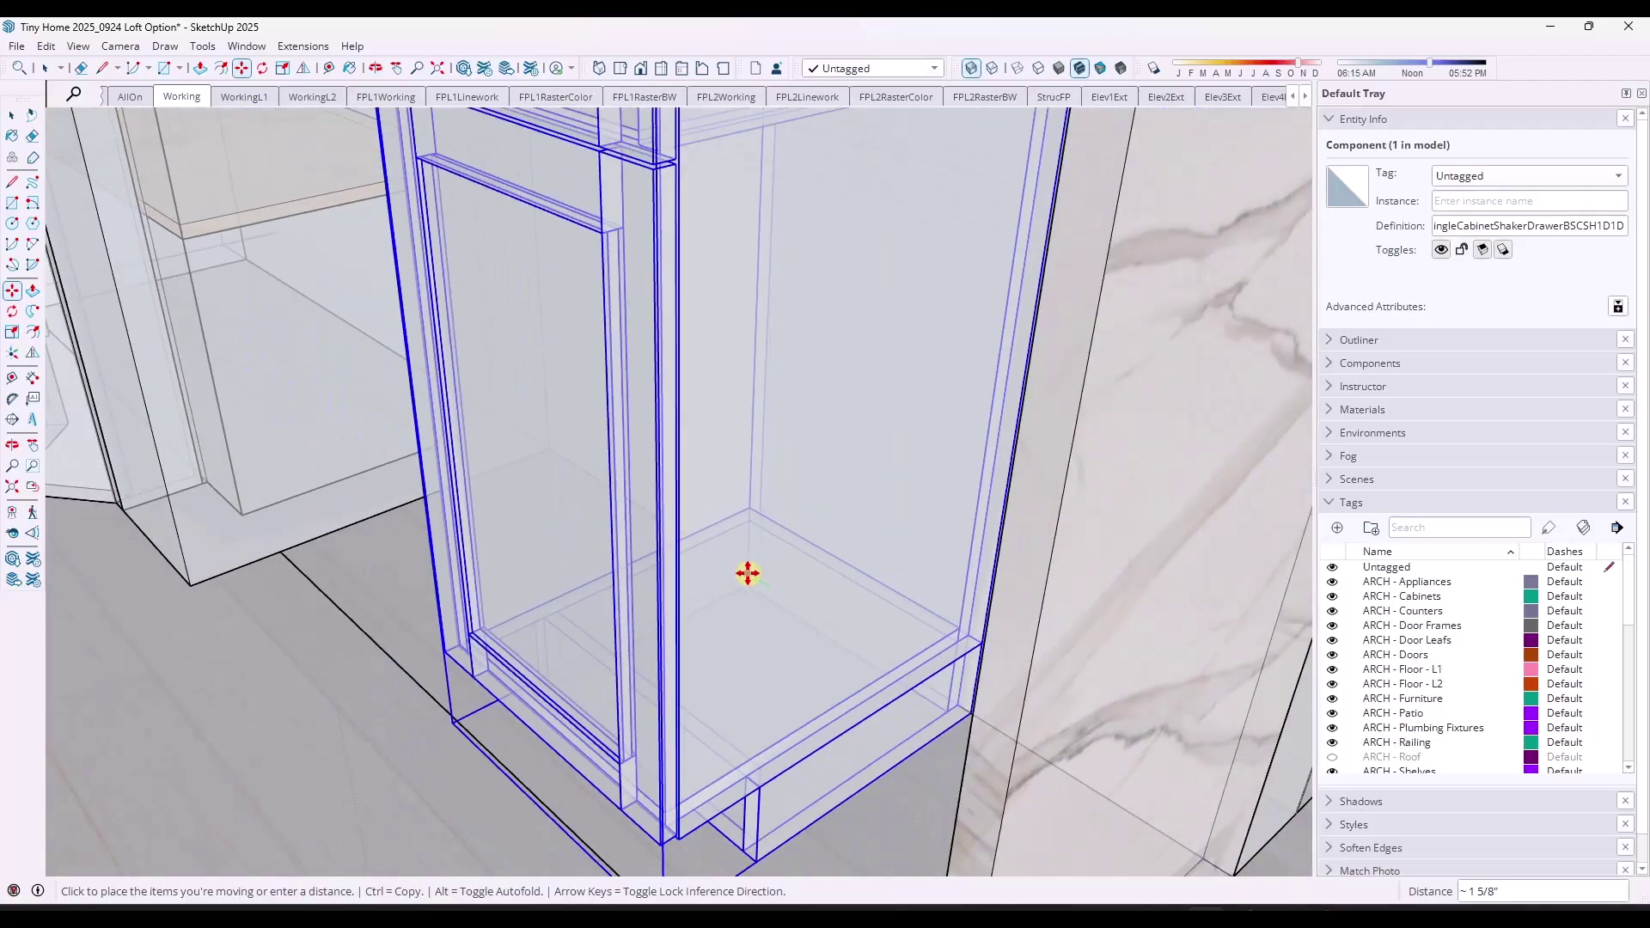
{"action": "scroll", "coordinate": [745, 575], "scroll_direction": "down", "scroll_amount": 1}
{"action": "key", "text": "Left"}
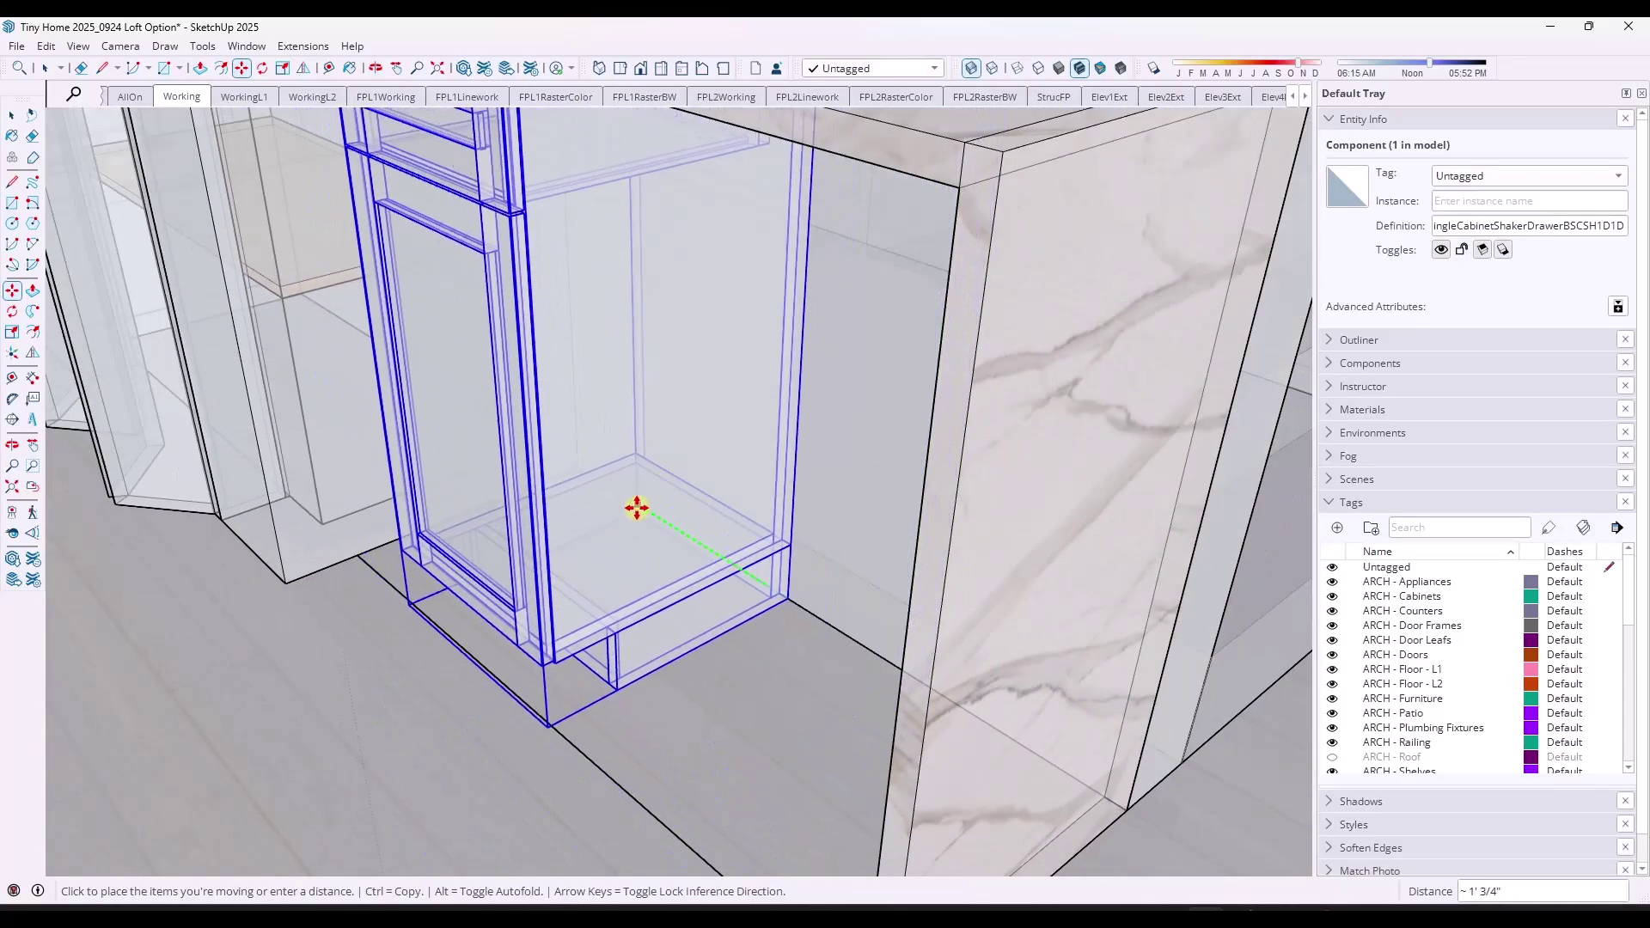
{"action": "middle_click_drag", "start_coordinate": [637, 508], "coordinate": [778, 560]}
{"action": "scroll", "coordinate": [777, 563], "scroll_direction": "down", "scroll_amount": 3}
Compare the cabinet's rear corner with X-ray mode off and on, leaving X-ray on
{"action": "key", "text": "x"}
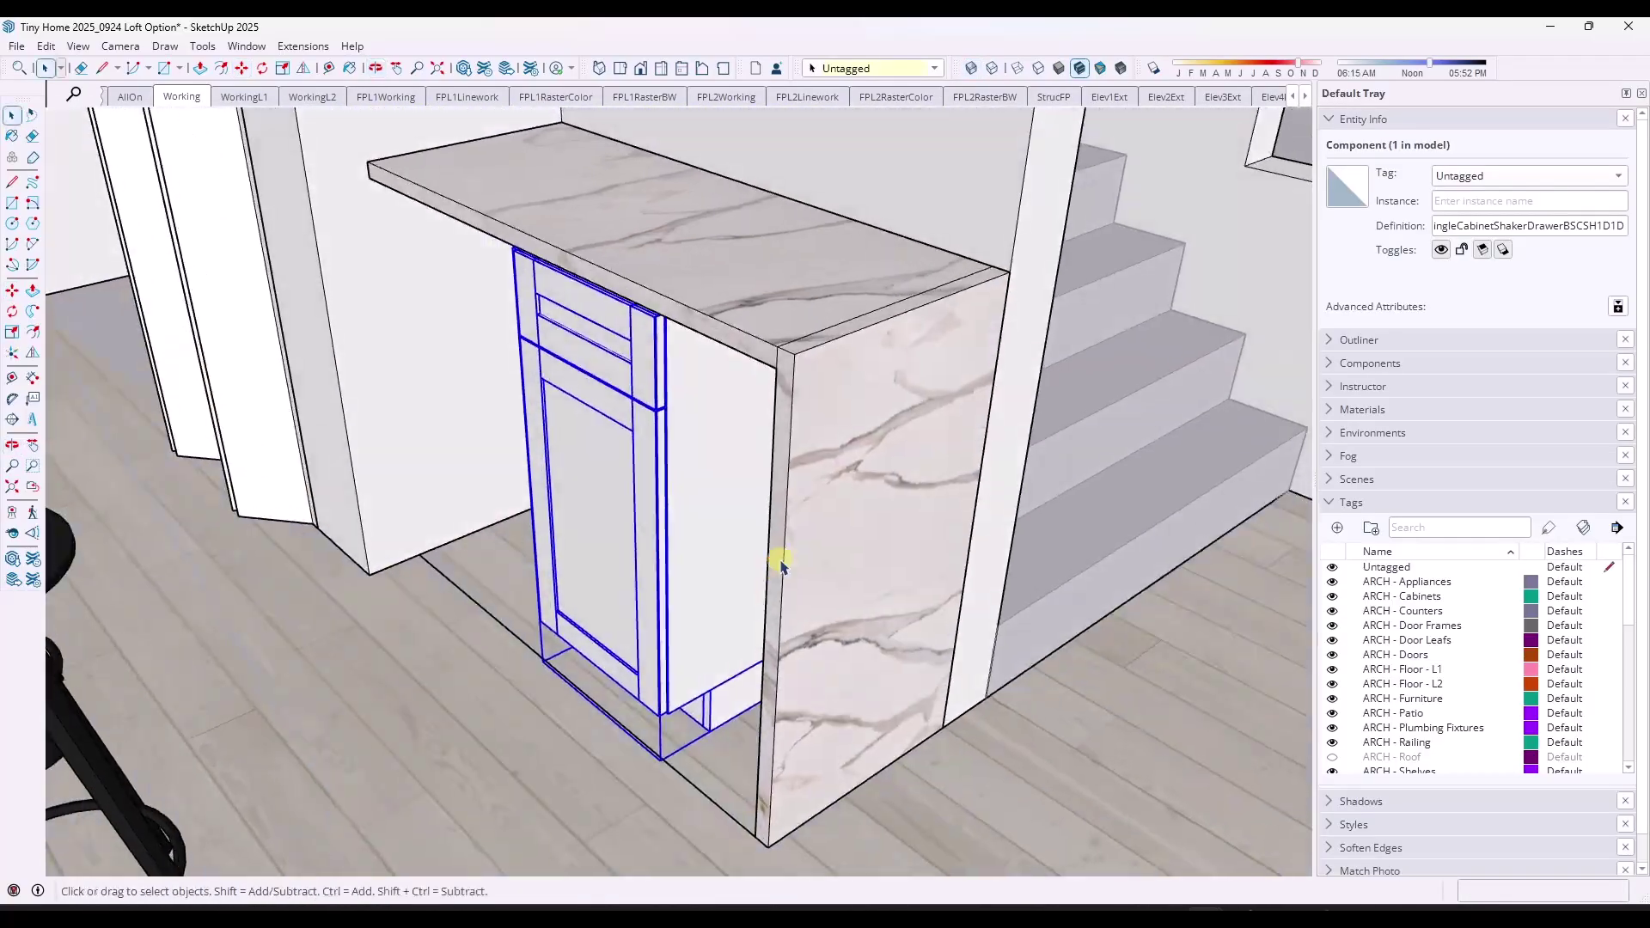
{"action": "key", "text": "x"}
{"action": "key", "text": "x"}
{"action": "key", "text": "x"}
{"action": "key", "text": "x"}
{"action": "key", "text": "x"}
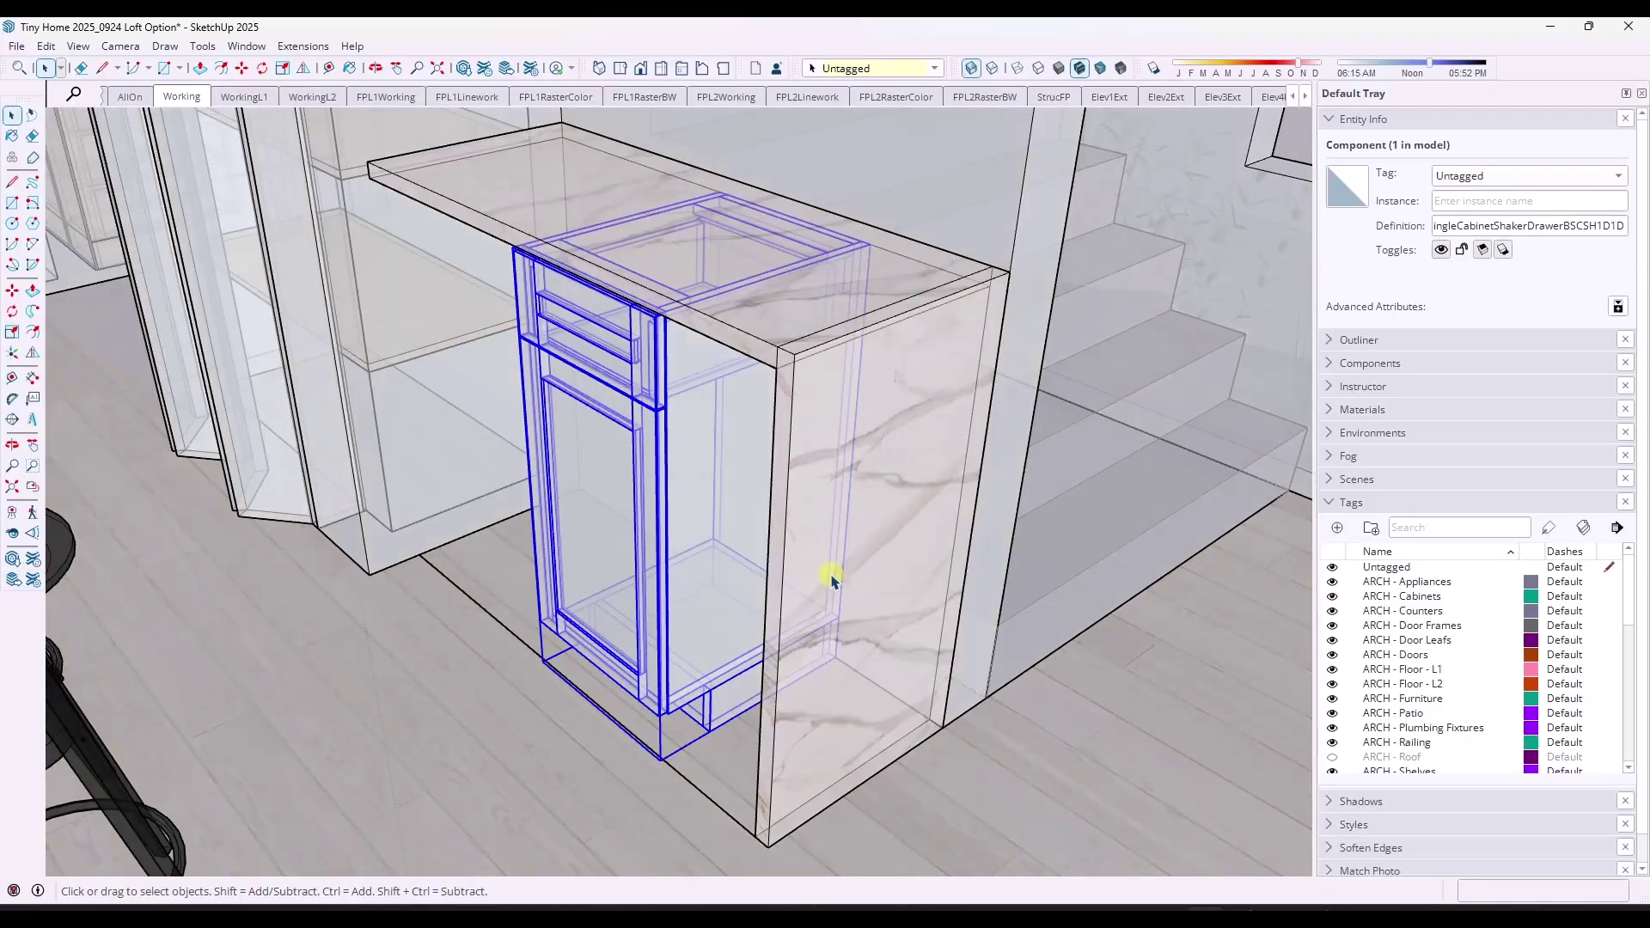
{"action": "key", "text": "x"}
{"action": "key", "text": "x"}
{"action": "key", "text": "x"}
{"action": "key", "text": "x"}
Move the base cabinet by its hidden rear bottom corner to the wall end of the counter
{"action": "key", "text": "m"}
{"action": "scroll", "coordinate": [730, 578], "scroll_direction": "up", "scroll_amount": 5}
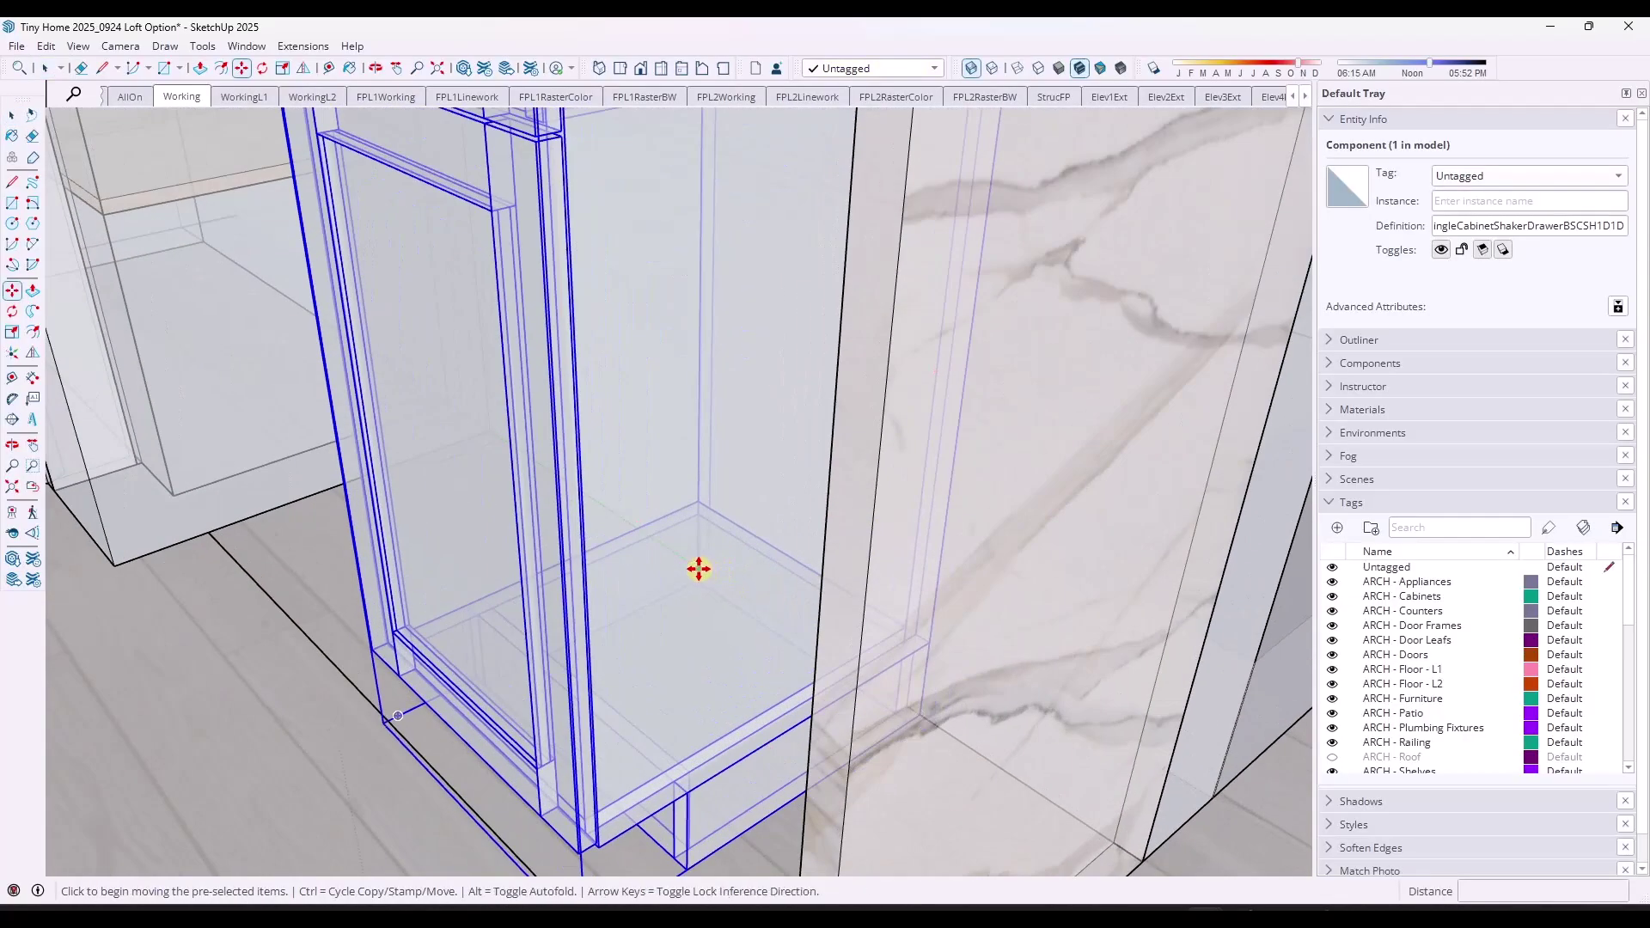
{"action": "left_click", "coordinate": [697, 567]}
{"action": "scroll", "coordinate": [589, 482], "scroll_direction": "down", "scroll_amount": 3}
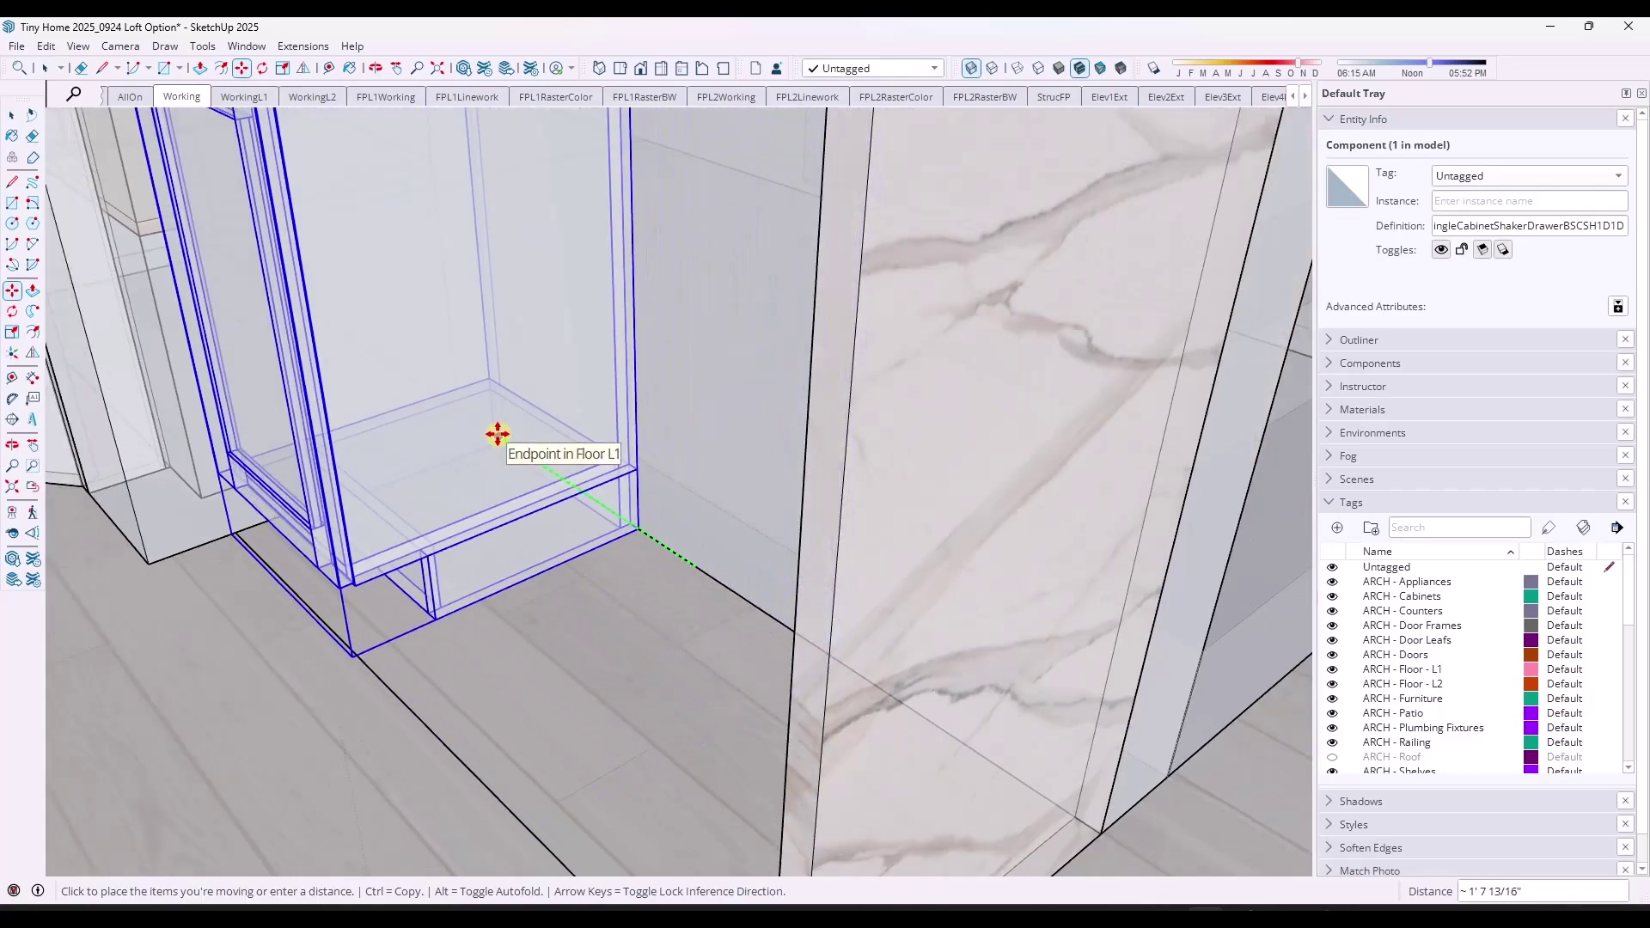
{"action": "left_click", "coordinate": [493, 431]}
{"action": "scroll", "coordinate": [778, 557], "scroll_direction": "down", "scroll_amount": 2}
{"action": "scroll", "coordinate": [778, 557], "scroll_direction": "down", "scroll_amount": 4}
{"action": "key", "text": "space"}
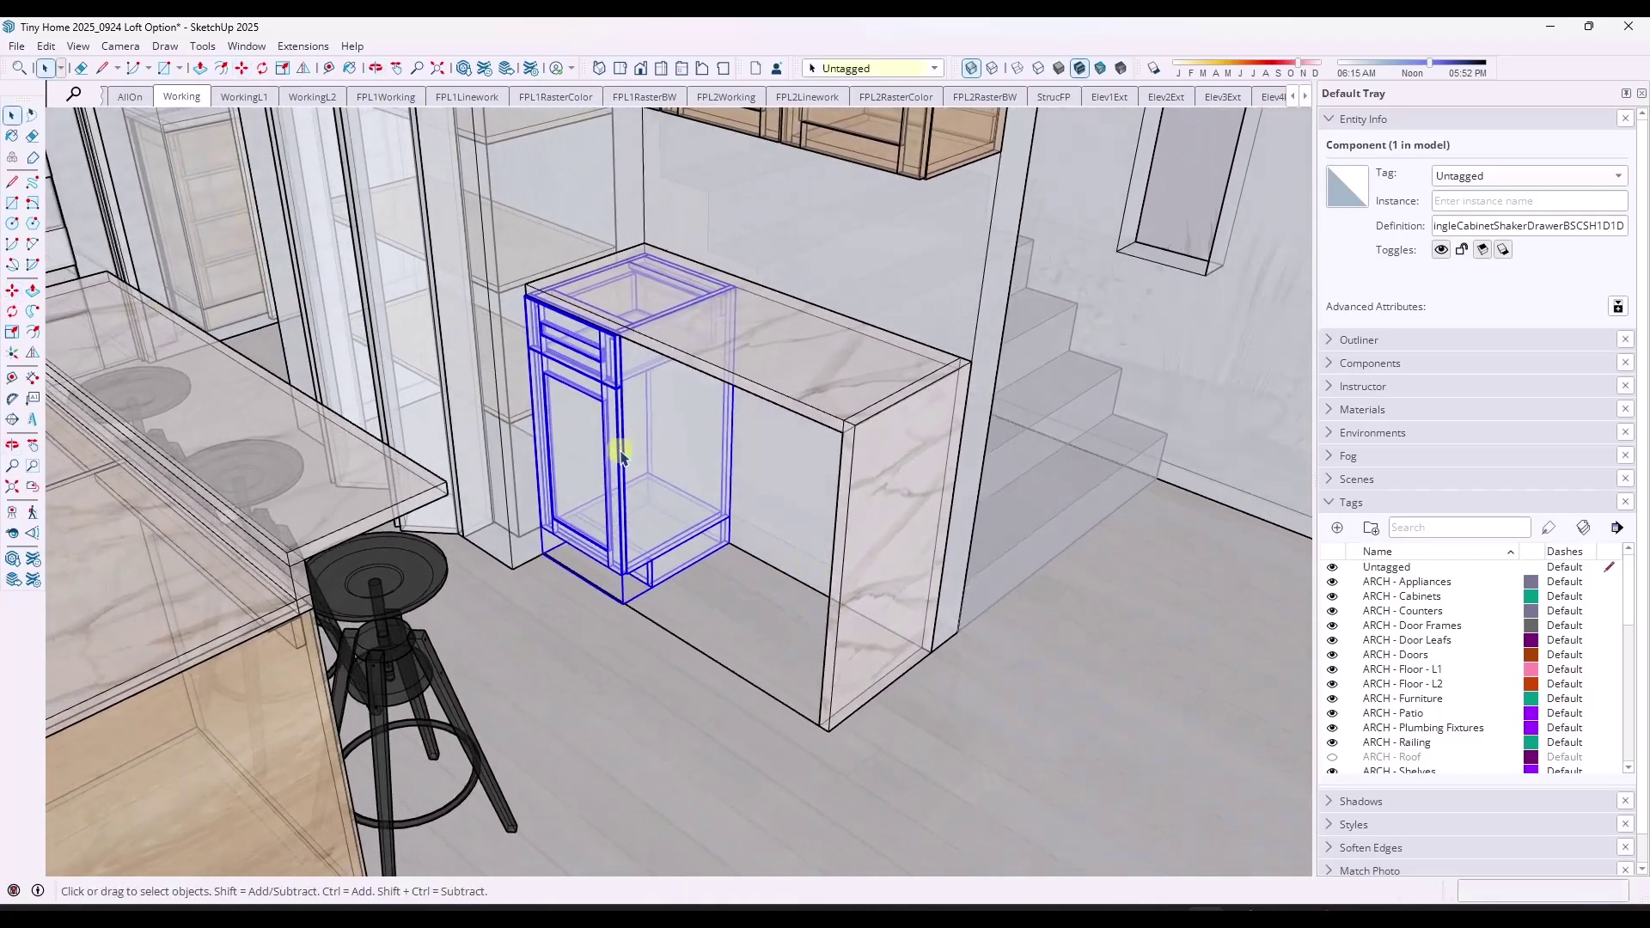
{"action": "middle_click_drag", "start_coordinate": [678, 467], "coordinate": [725, 533]}
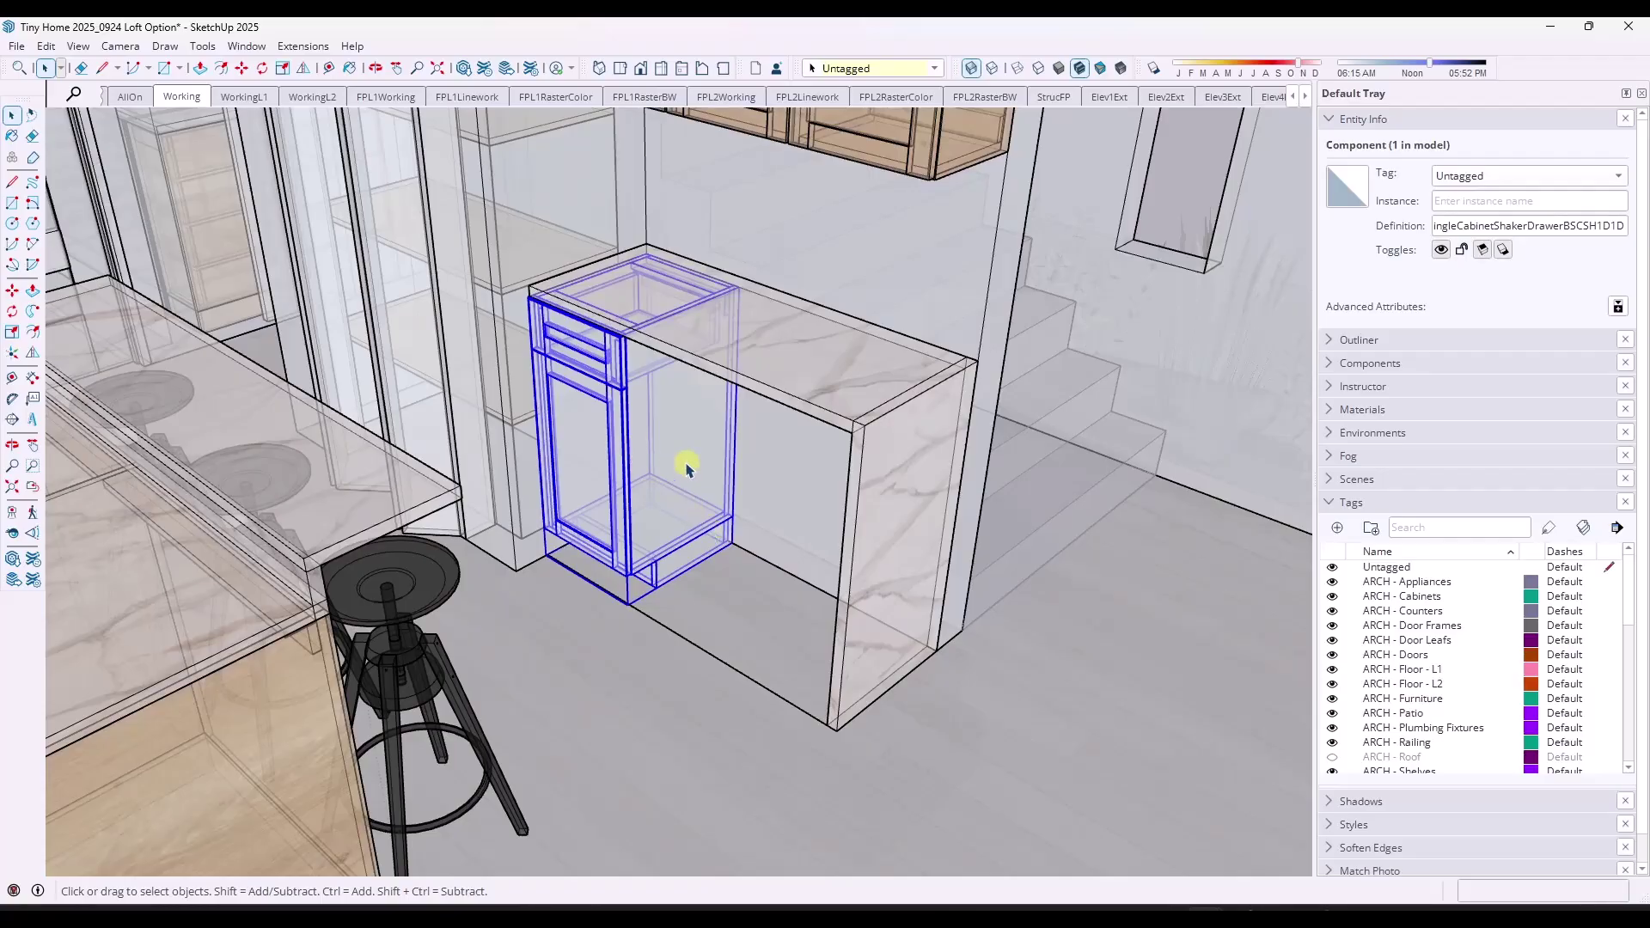
Compare the base cabinet's scale grips with X-ray mode off and on, leaving X-ray off
{"action": "scroll", "coordinate": [689, 465], "scroll_direction": "up", "scroll_amount": 4}
{"action": "key", "text": "s"}
{"action": "scroll", "coordinate": [669, 430], "scroll_direction": "up", "scroll_amount": 3}
{"action": "scroll", "coordinate": [672, 434], "scroll_direction": "up", "scroll_amount": 2}
{"action": "key", "text": "x"}
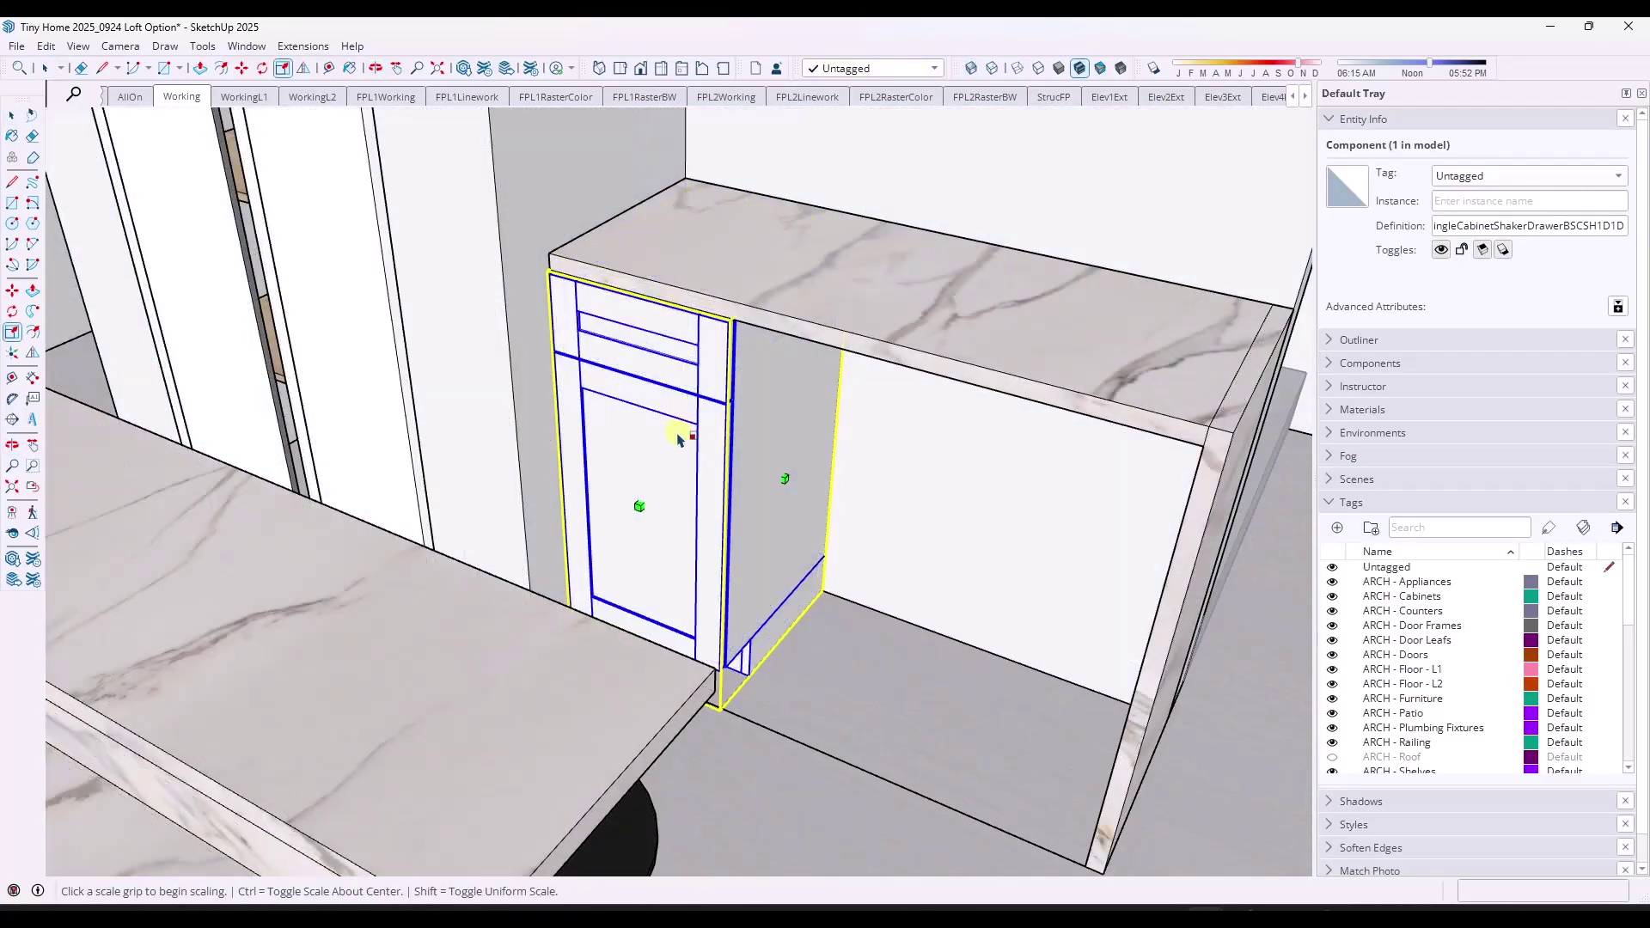
{"action": "key", "text": "x"}
{"action": "key", "text": "x"}
{"action": "key", "text": "x"}
{"action": "key", "text": "x"}
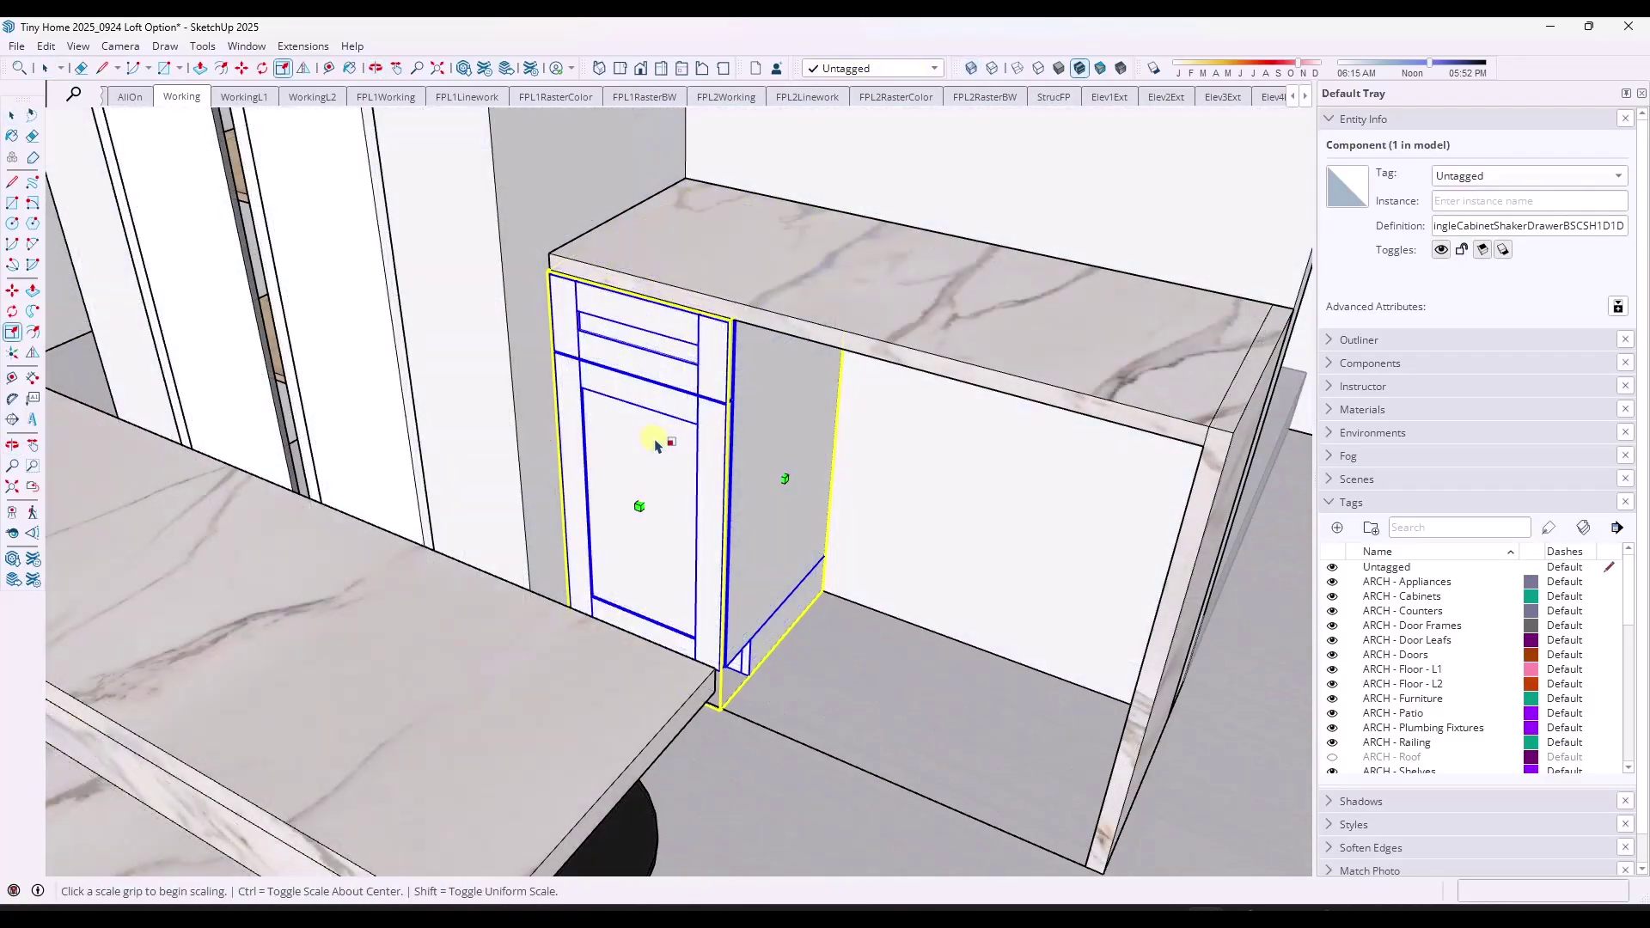
{"action": "key", "text": "x"}
{"action": "key", "text": "x"}
{"action": "key", "text": "x"}
{"action": "key", "text": "x"}
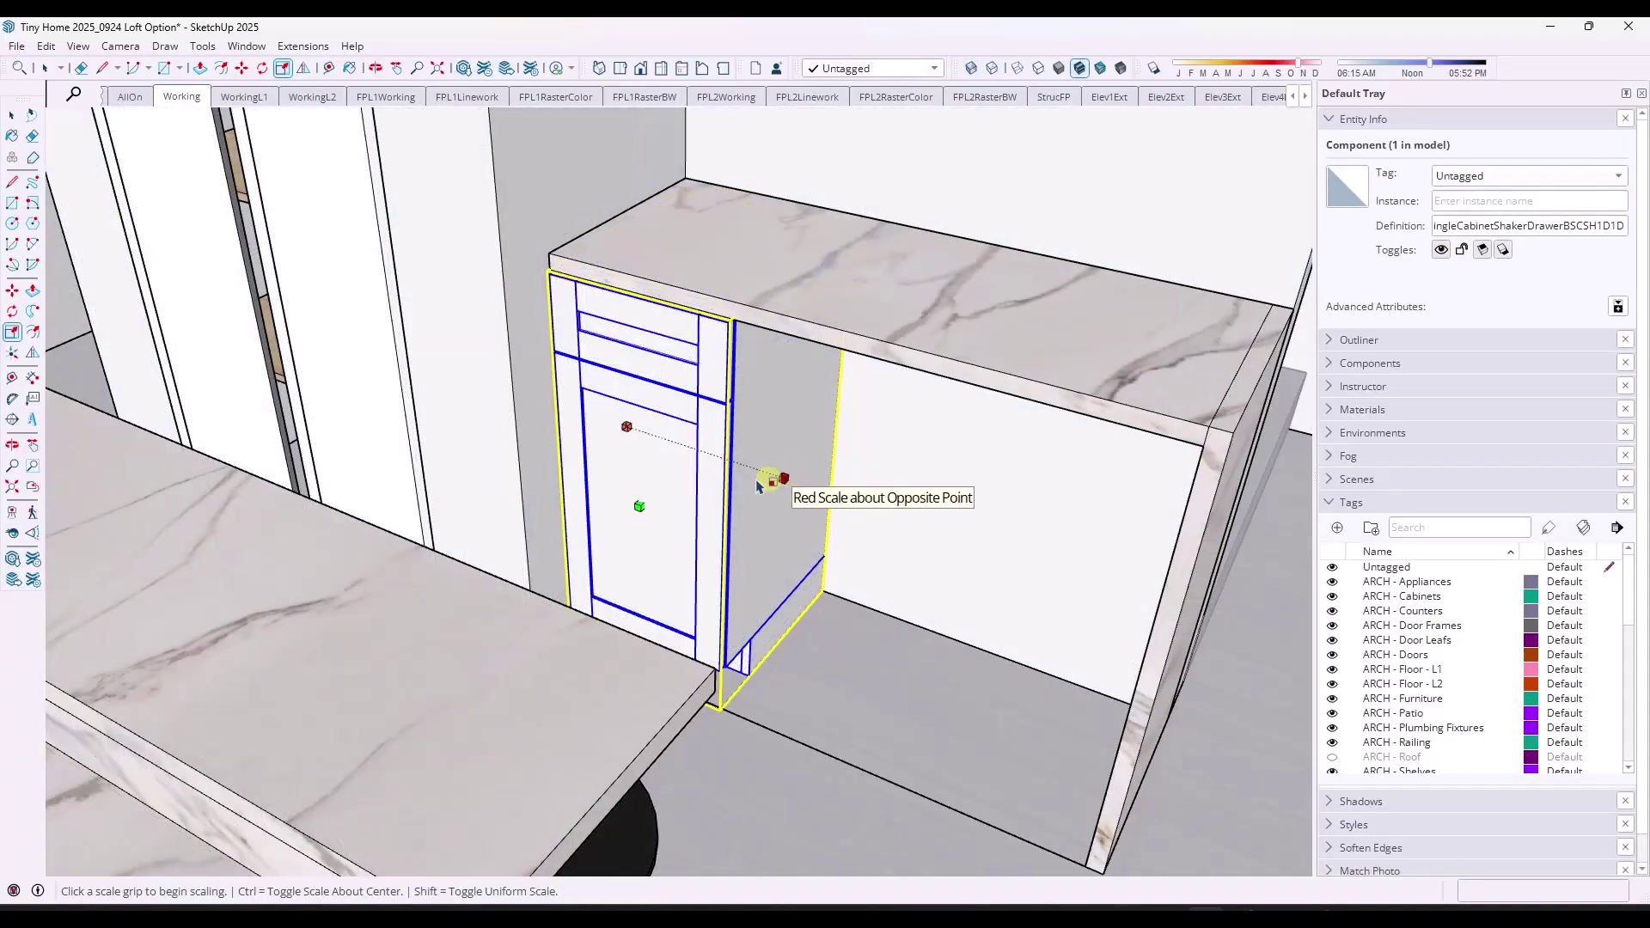
Move the base cabinet by its rear bottom corner along the counter until it sits against the marble end panel
{"action": "key", "text": "m"}
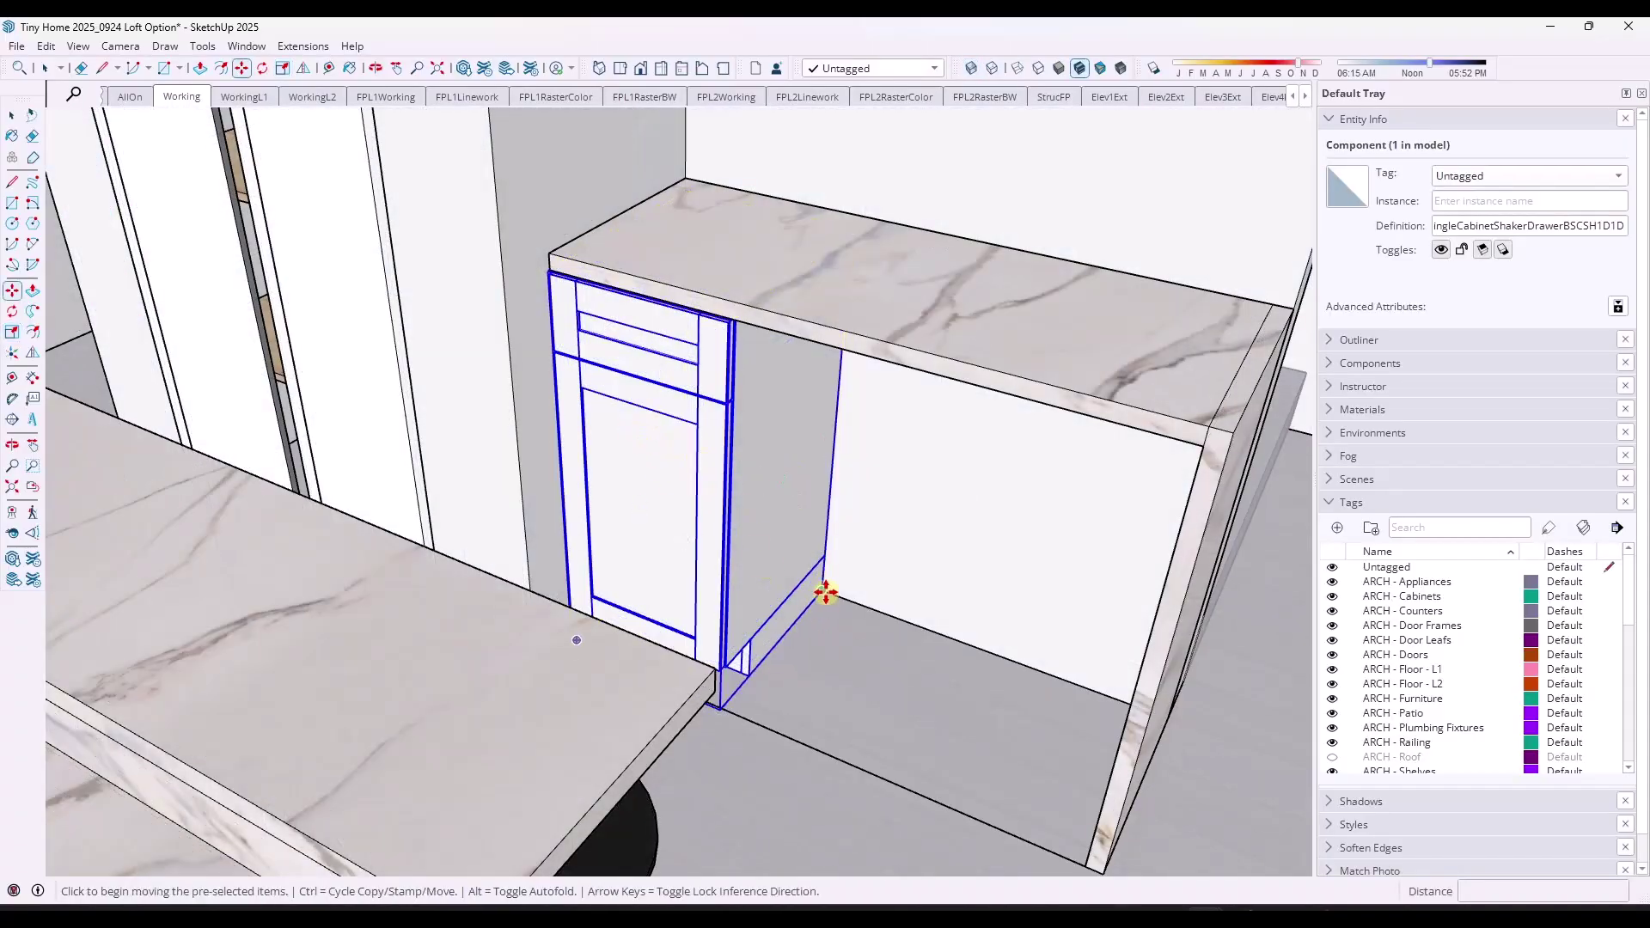
{"action": "left_click", "coordinate": [864, 607]}
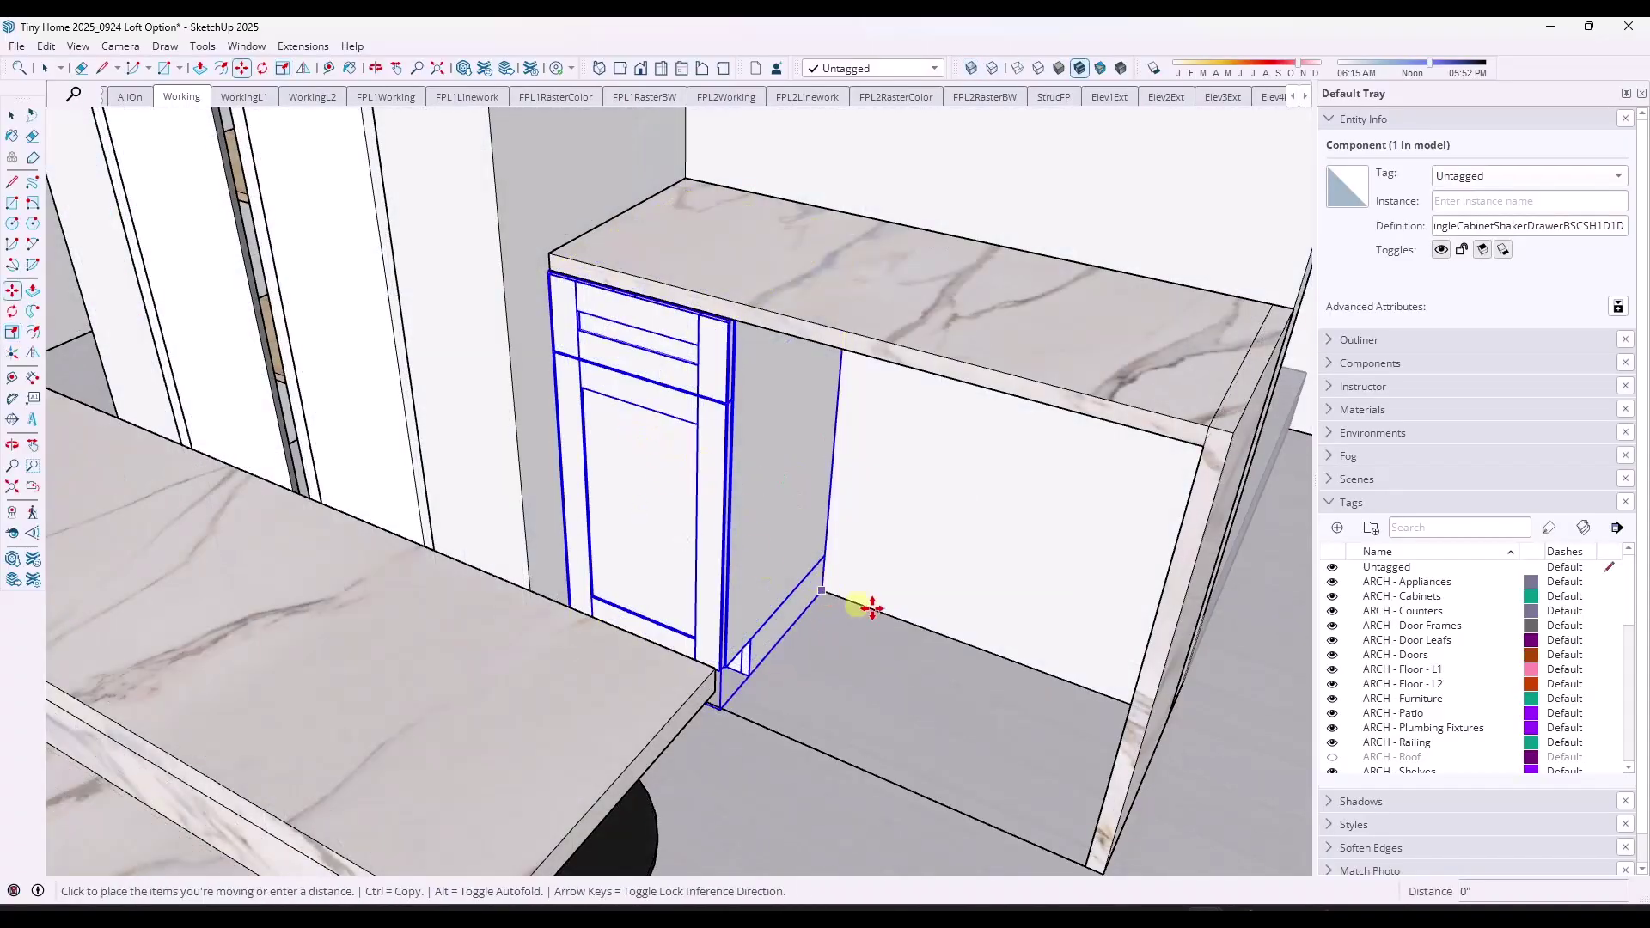
{"action": "left_click", "coordinate": [1100, 808]}
{"action": "middle_click_drag", "start_coordinate": [1089, 869], "coordinate": [874, 581]}
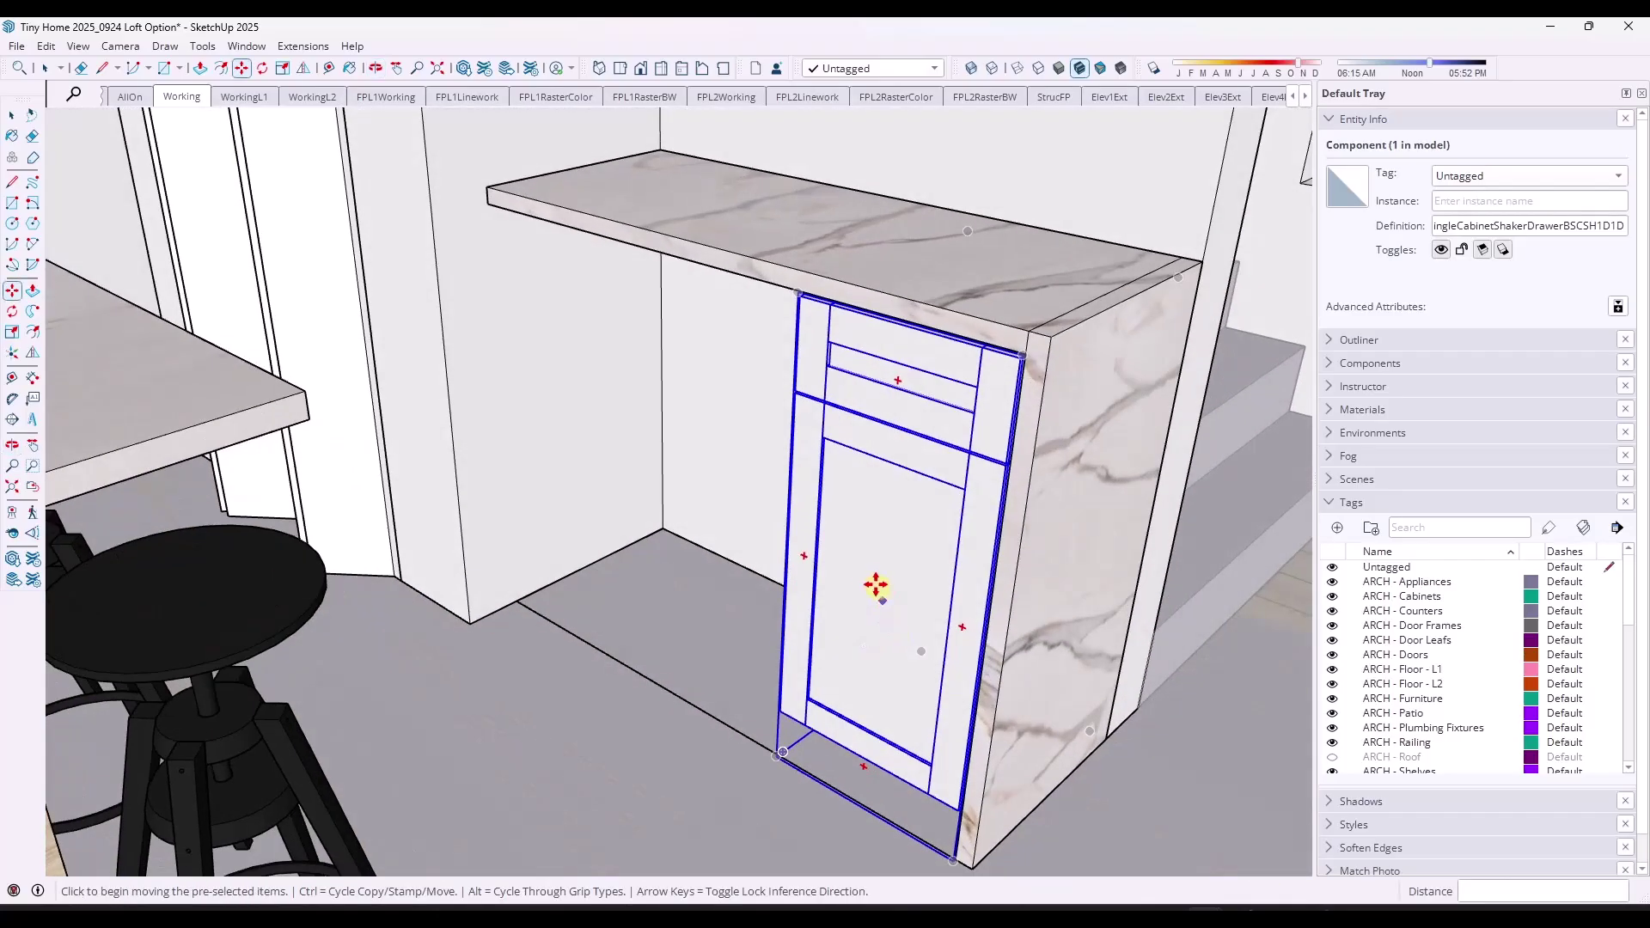
Try to scale the base cabinet's width from its side grip in X-ray mode, and turn X-ray off again
{"action": "key", "text": "s"}
{"action": "key", "text": "x"}
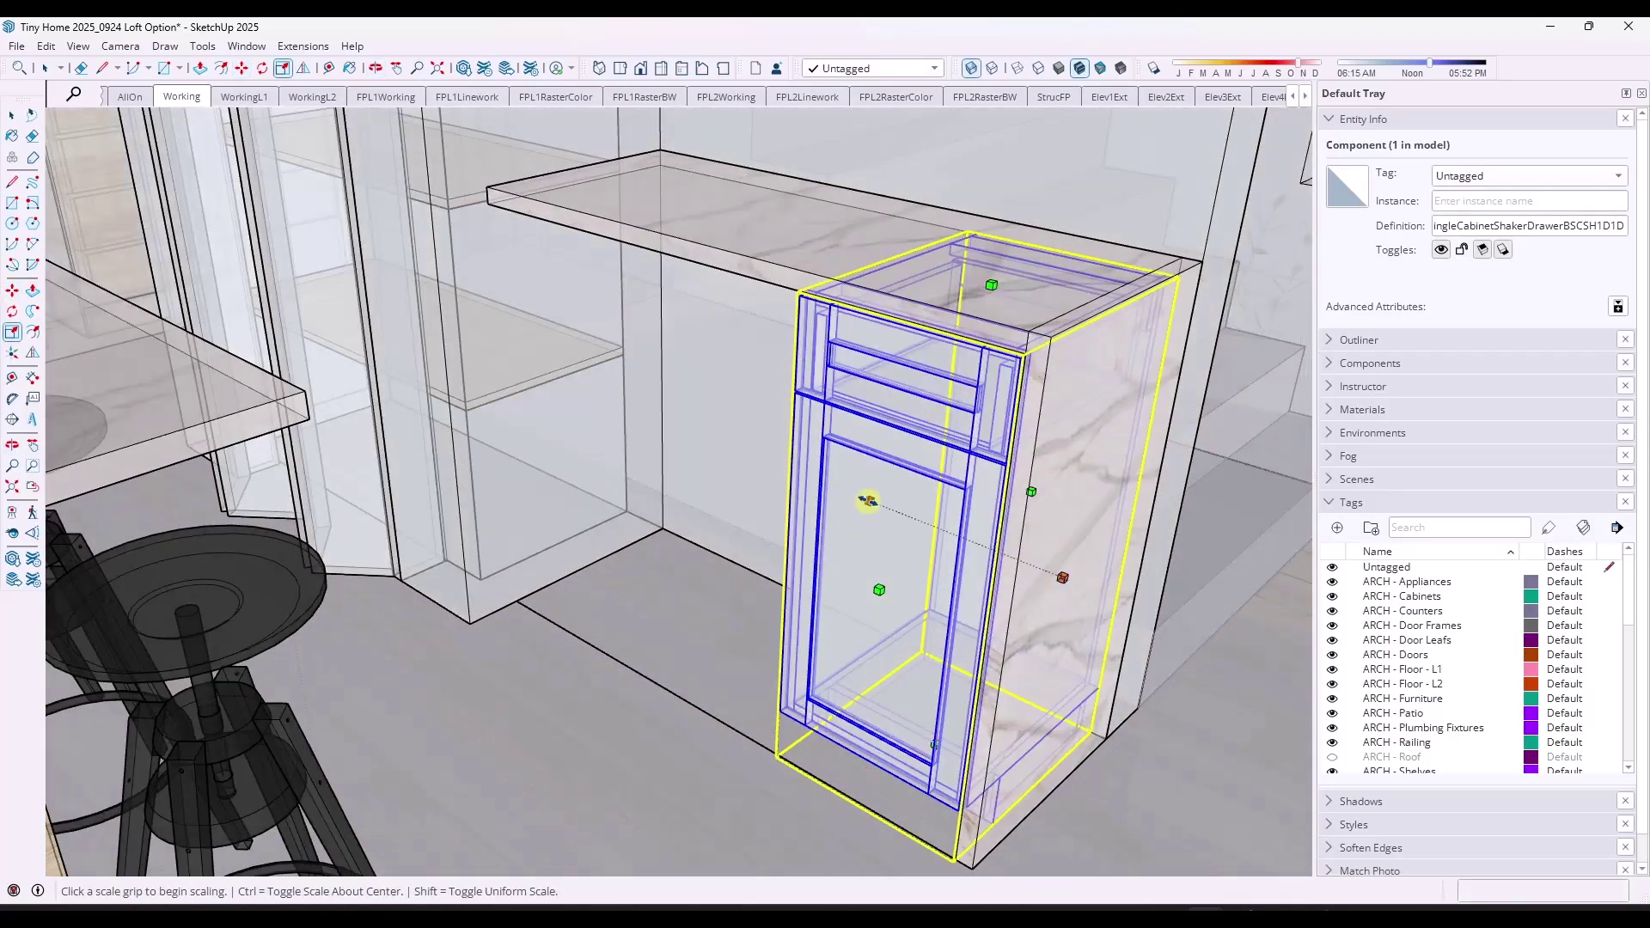
{"action": "left_click", "coordinate": [870, 503]}
{"action": "left_click", "coordinate": [778, 758]}
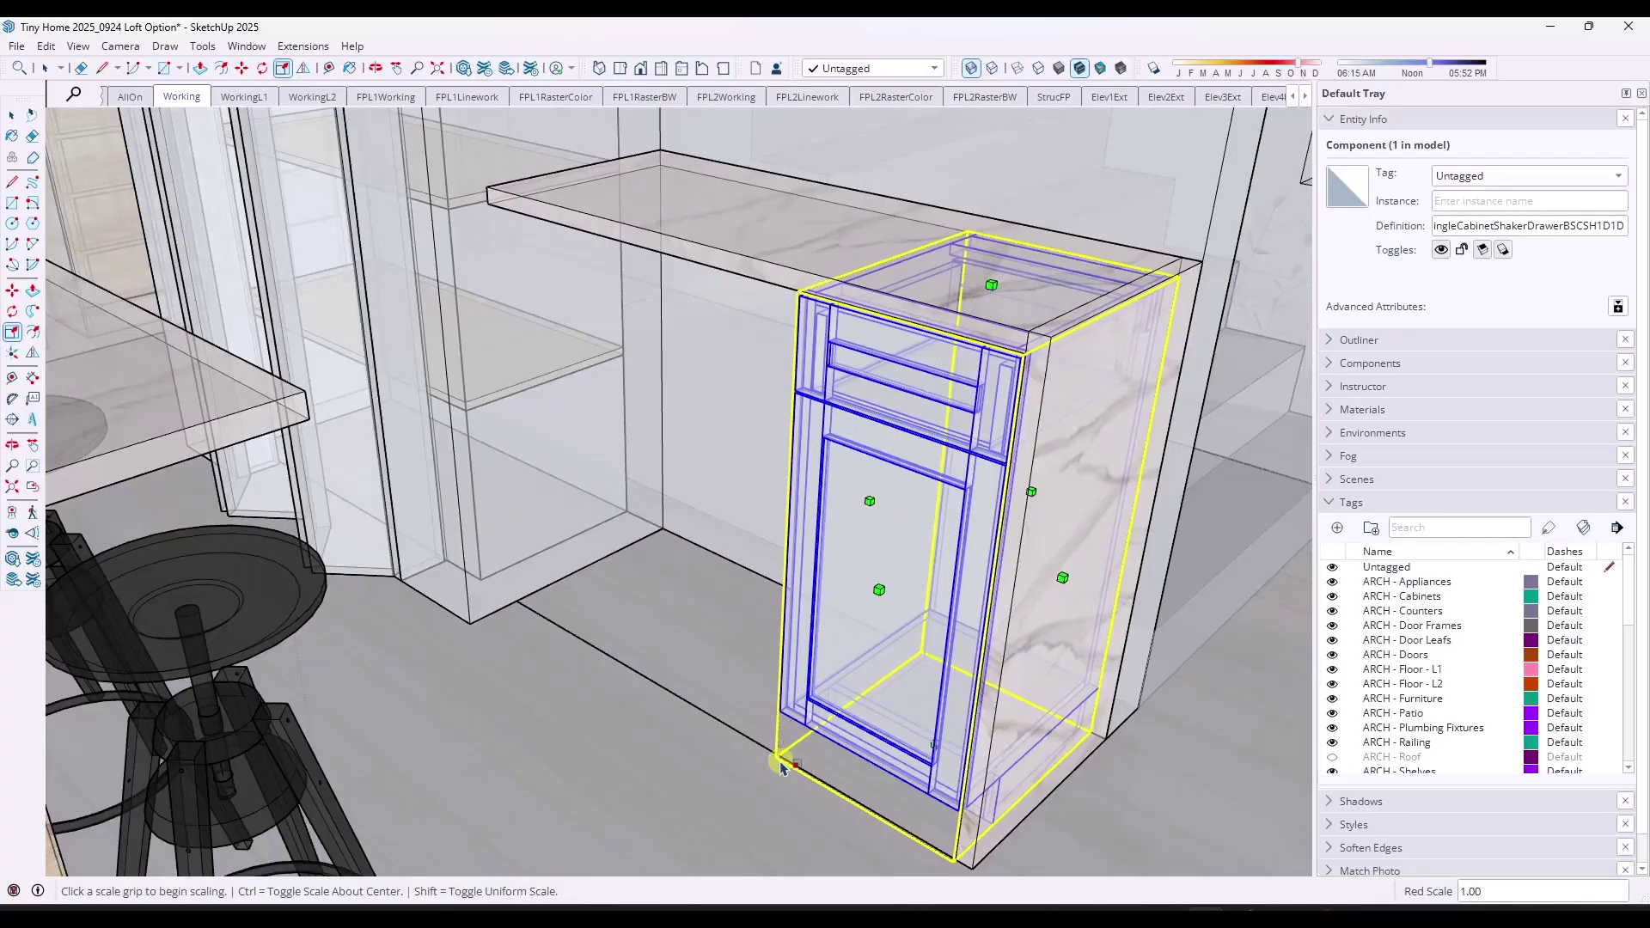
{"action": "key", "text": "x"}
{"action": "scroll", "coordinate": [801, 586], "scroll_direction": "down", "scroll_amount": 2}
{"action": "key", "text": "space"}
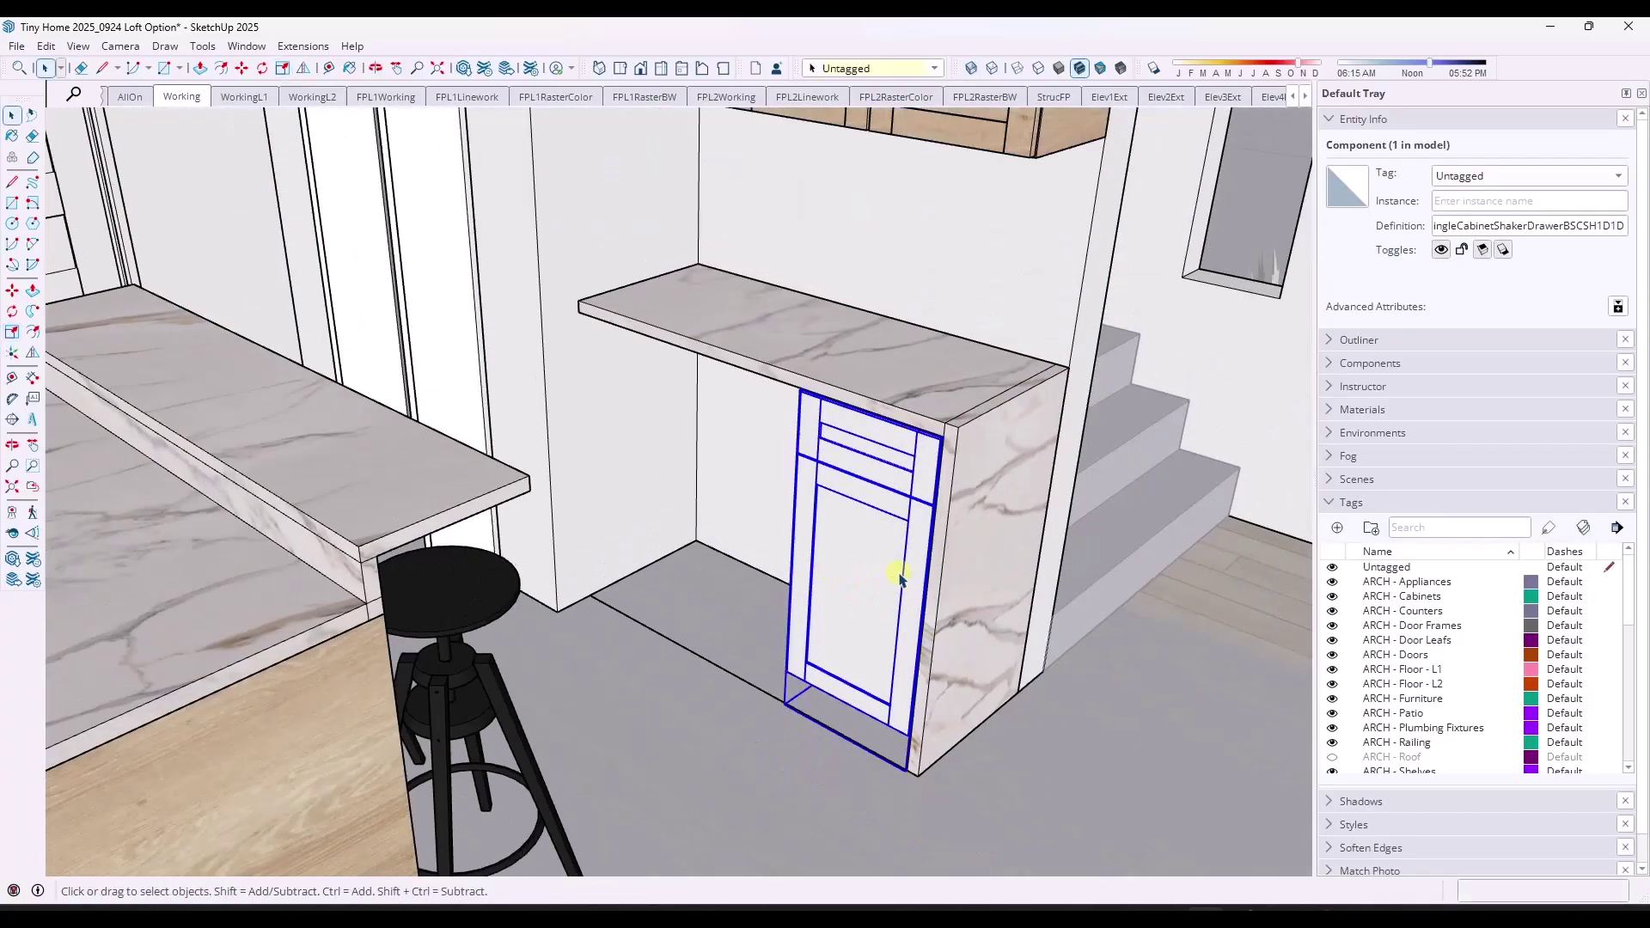
Show the component and group editing settings in Model Info
{"action": "middle_click_drag", "start_coordinate": [868, 570], "coordinate": [880, 578]}
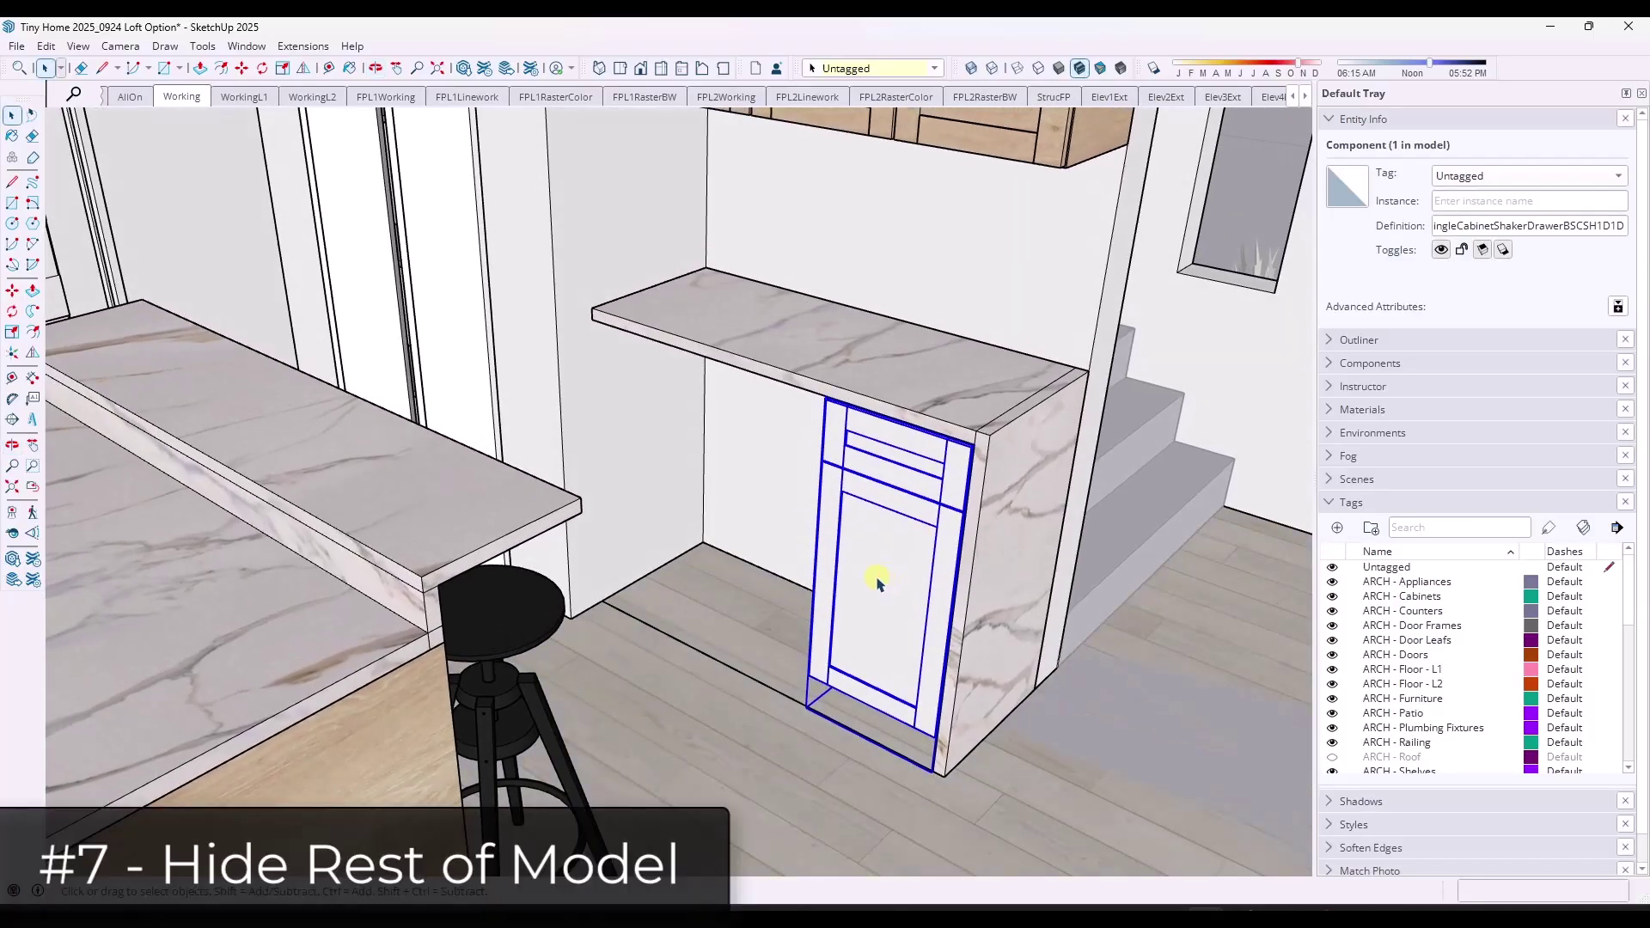
{"action": "scroll", "coordinate": [894, 573], "scroll_direction": "down", "scroll_amount": 5}
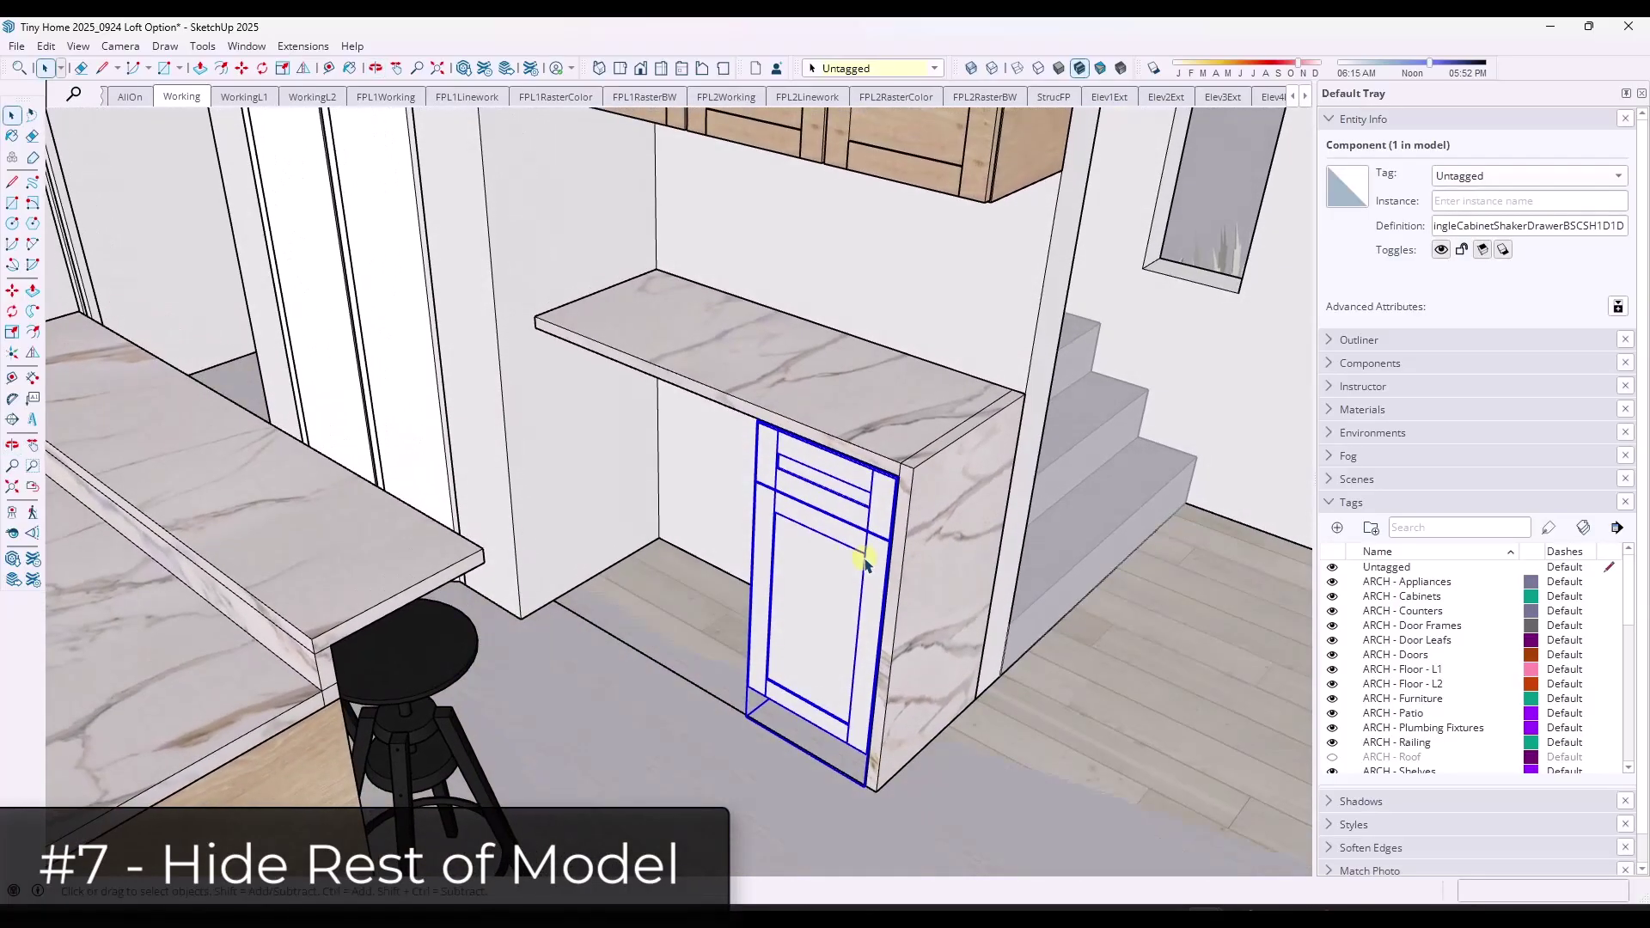
{"action": "scroll", "coordinate": [856, 568], "scroll_direction": "down", "scroll_amount": 3}
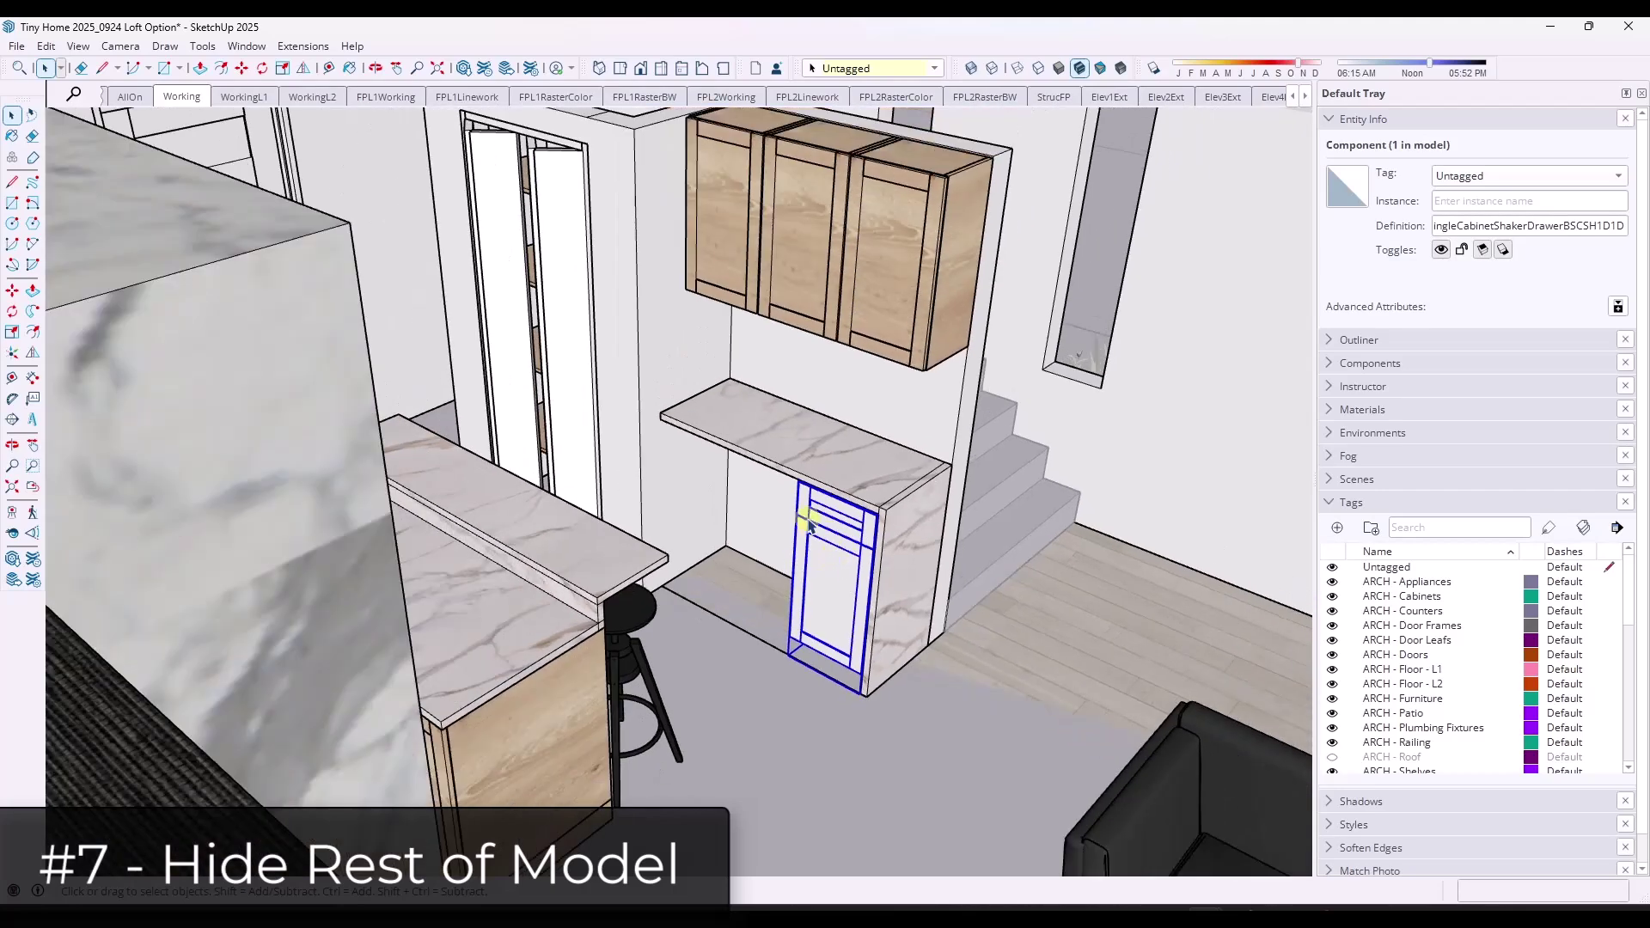
{"action": "left_click", "coordinate": [247, 48]}
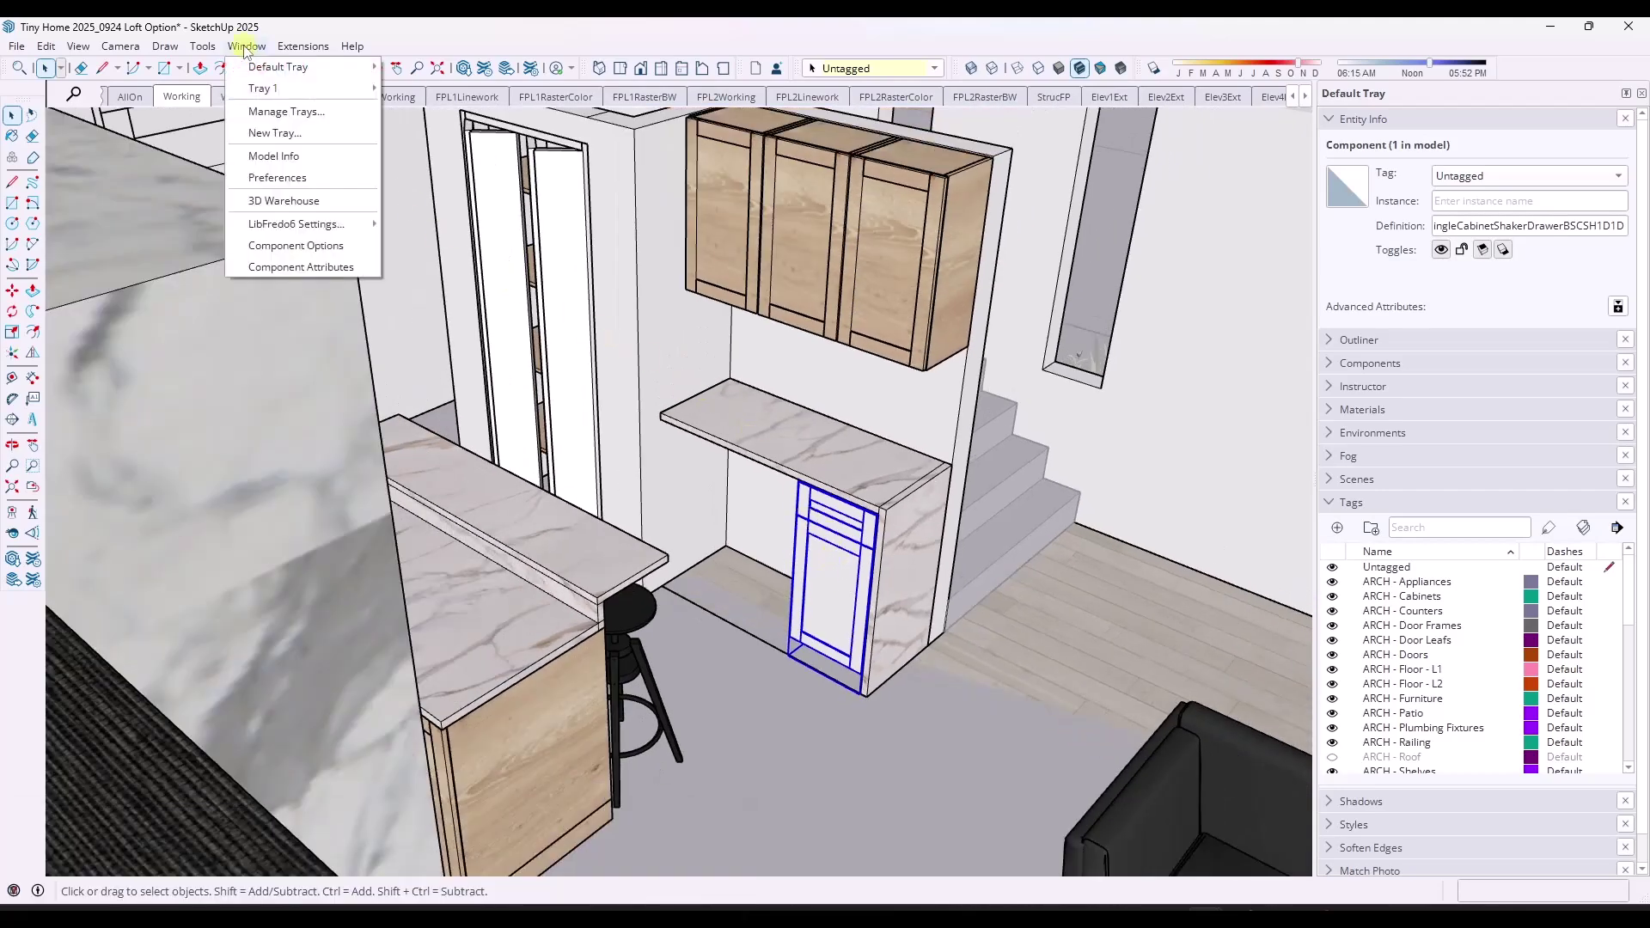
{"action": "left_click", "coordinate": [271, 158]}
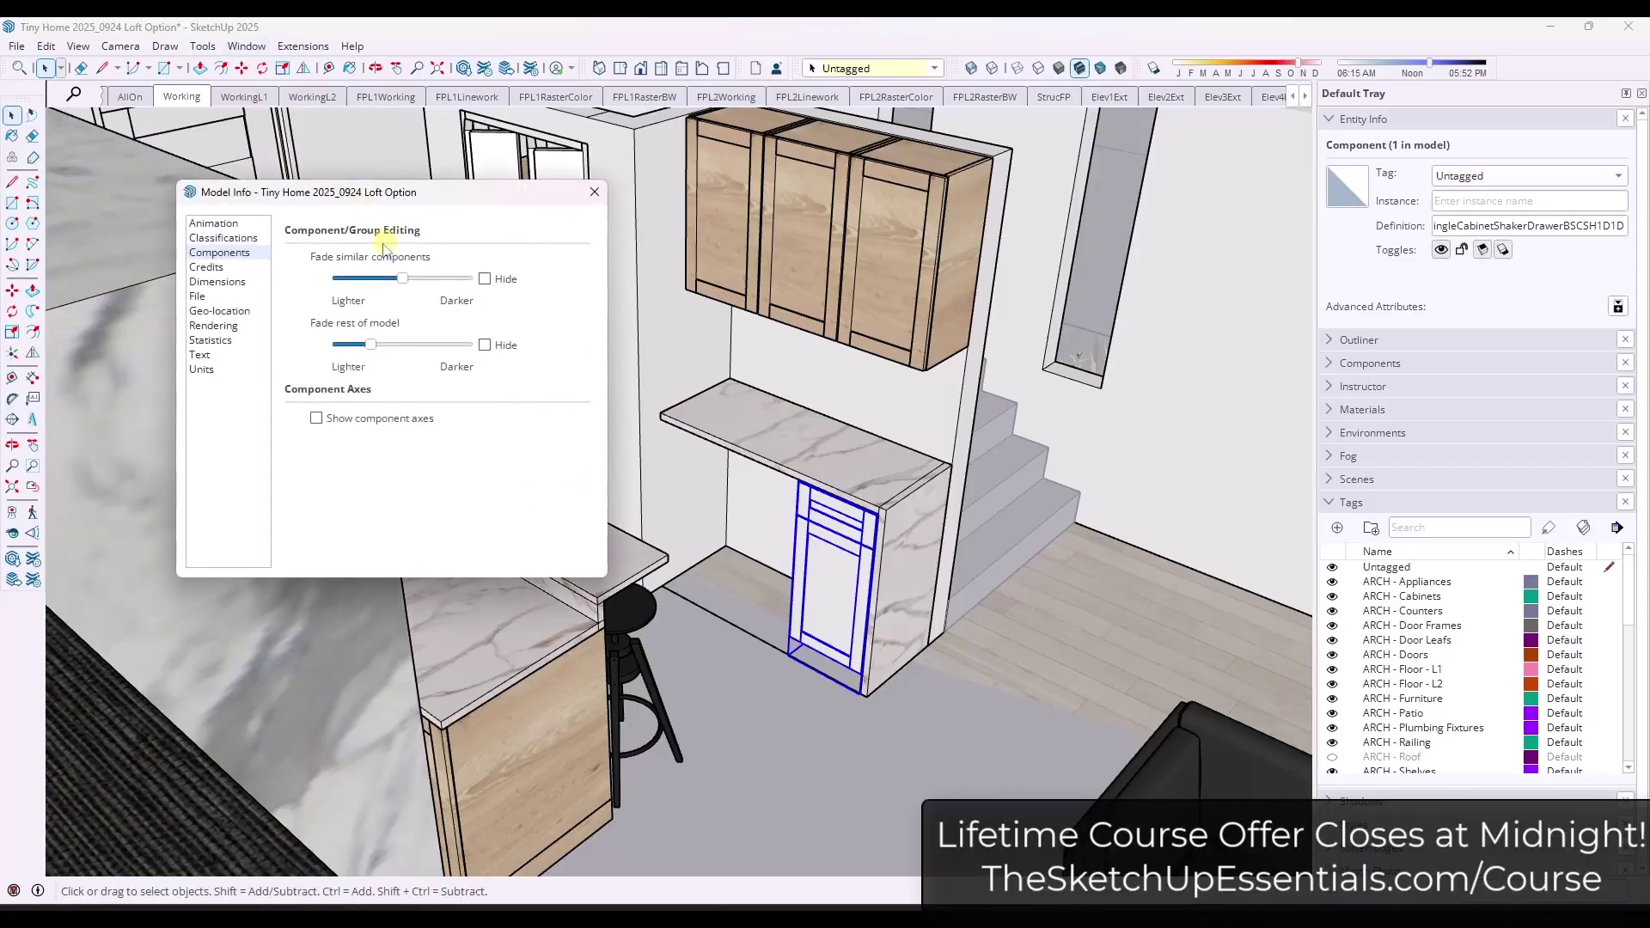
{"action": "left_click", "coordinate": [595, 192]}
{"action": "left_click", "coordinate": [246, 48]}
{"action": "left_click", "coordinate": [258, 158]}
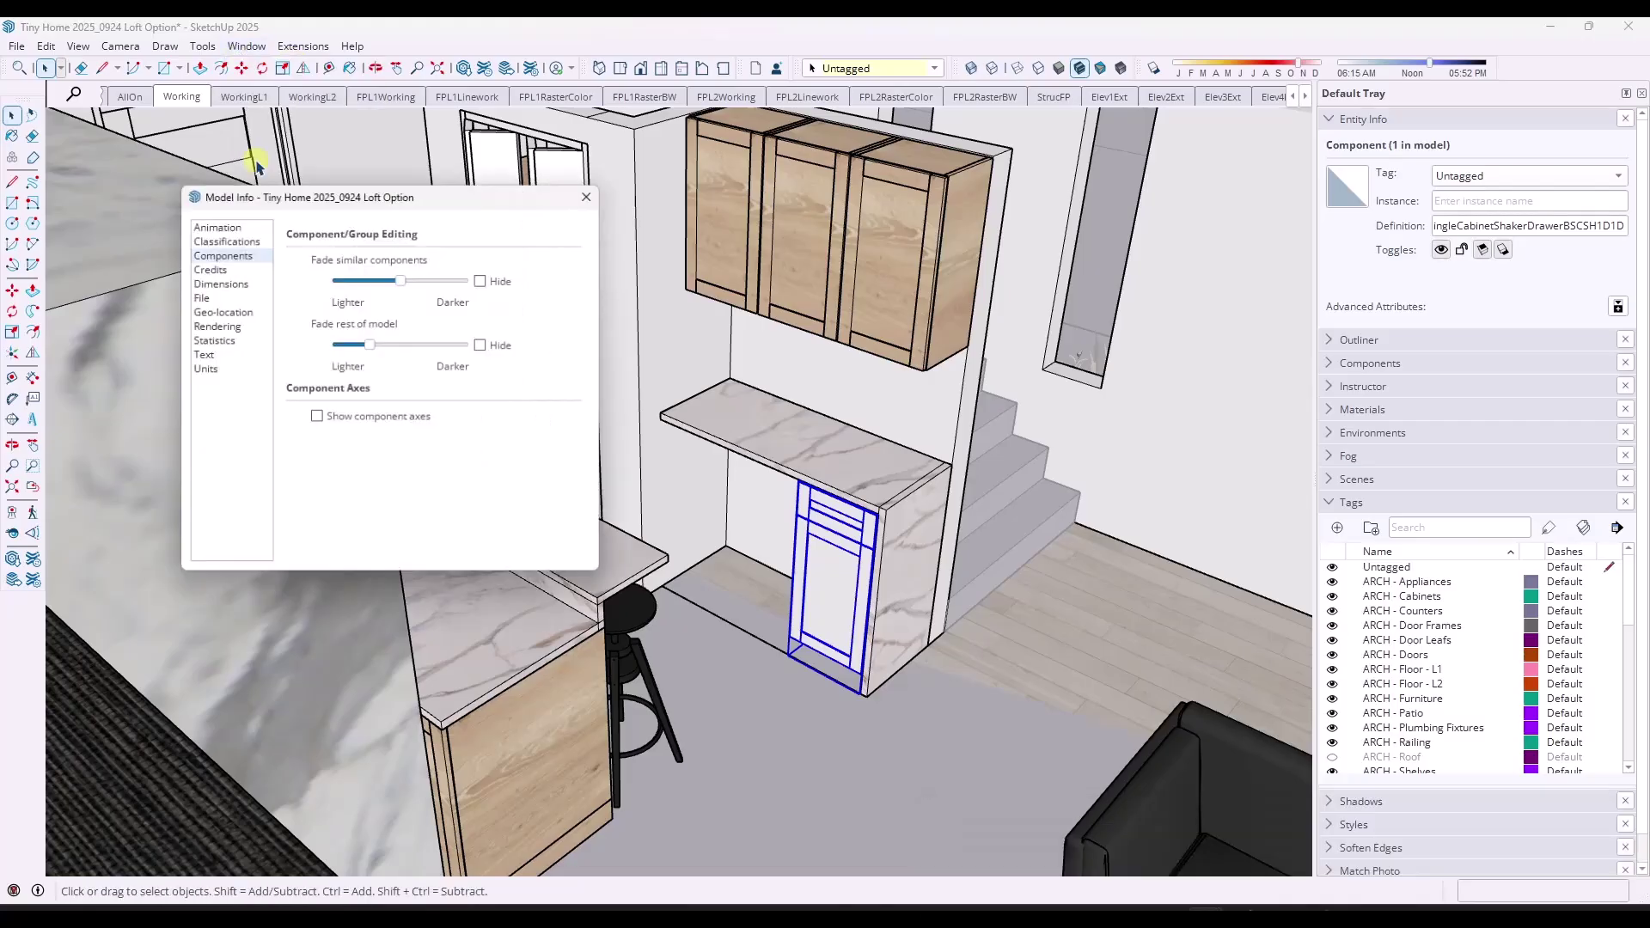
Open the cabinets group for editing and adjust how strongly the rest of the model fades
{"action": "double_click", "coordinate": [939, 284]}
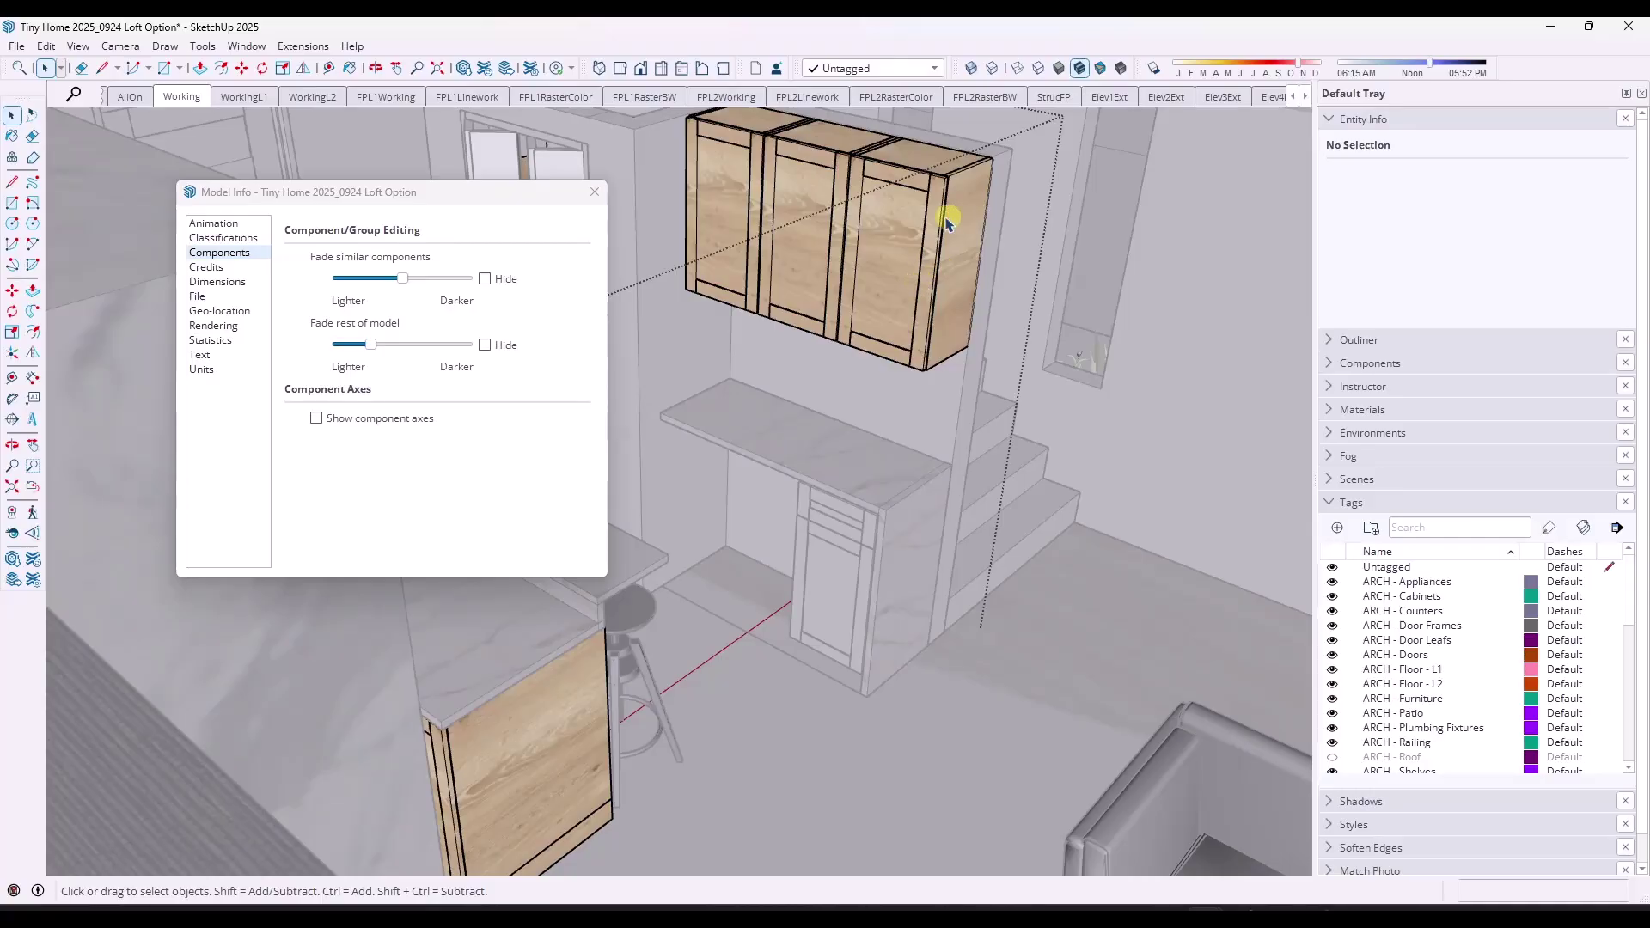
{"action": "scroll", "coordinate": [859, 421], "scroll_direction": "down", "scroll_amount": 1}
{"action": "scroll", "coordinate": [1005, 339], "scroll_direction": "up", "scroll_amount": 1}
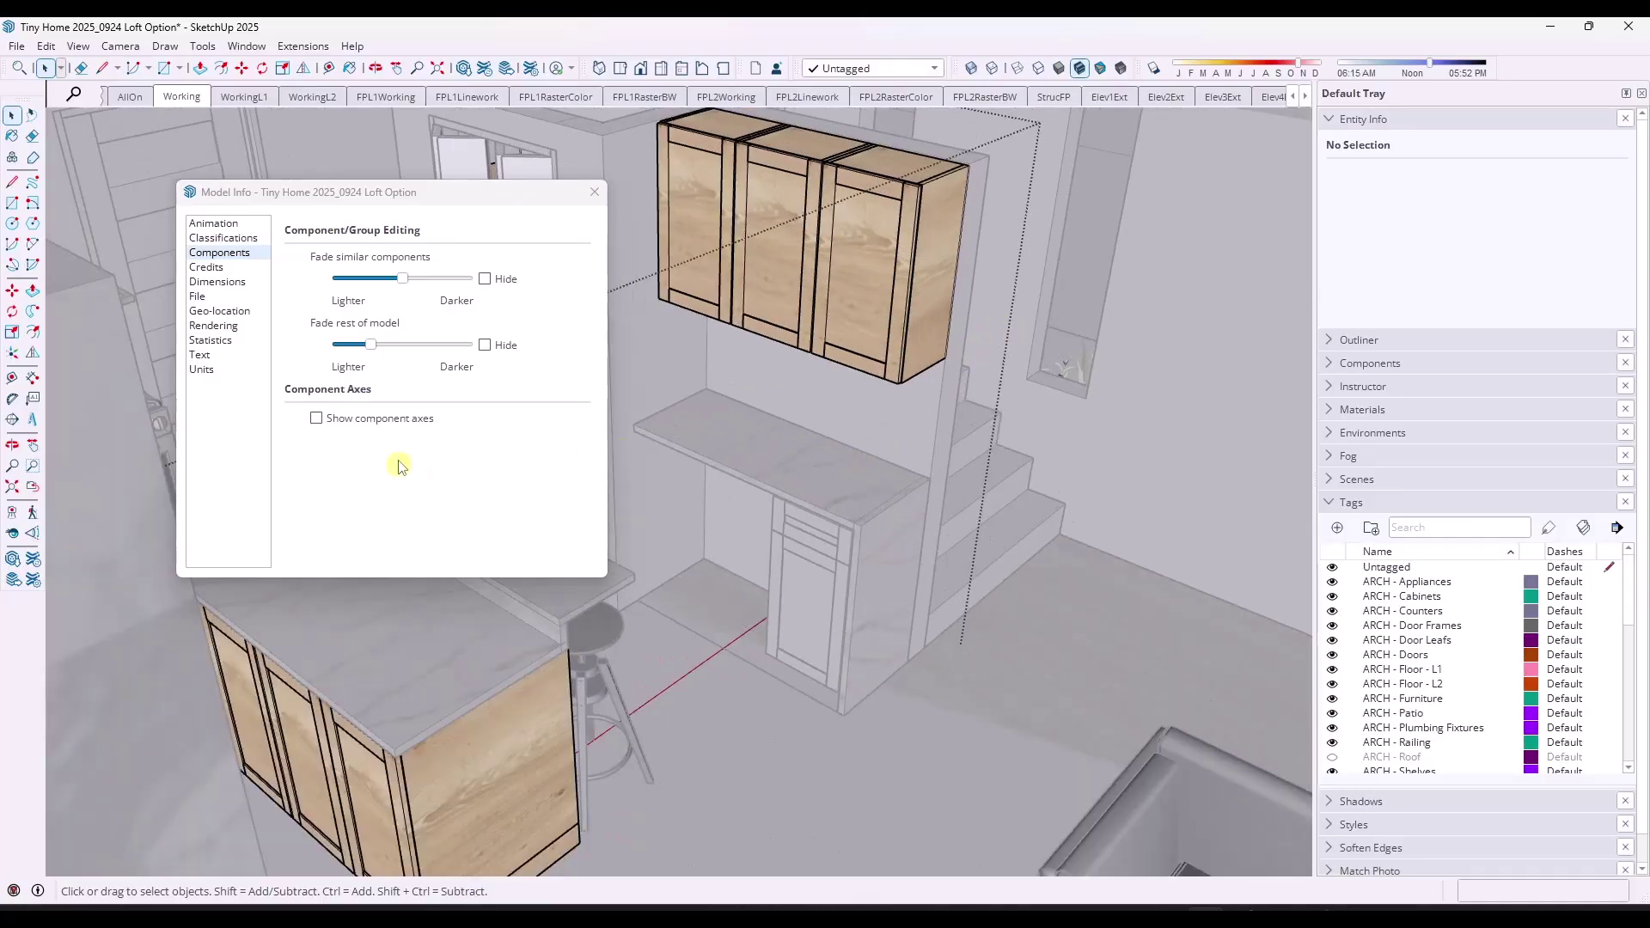
{"action": "mouse_move", "coordinate": [370, 347]}
{"action": "left_mouse_down"}
{"action": "mouse_move", "coordinate": [421, 351]}
{"action": "mouse_move", "coordinate": [336, 359]}
{"action": "mouse_move", "coordinate": [453, 364]}
{"action": "mouse_move", "coordinate": [371, 367]}
{"action": "left_mouse_up"}
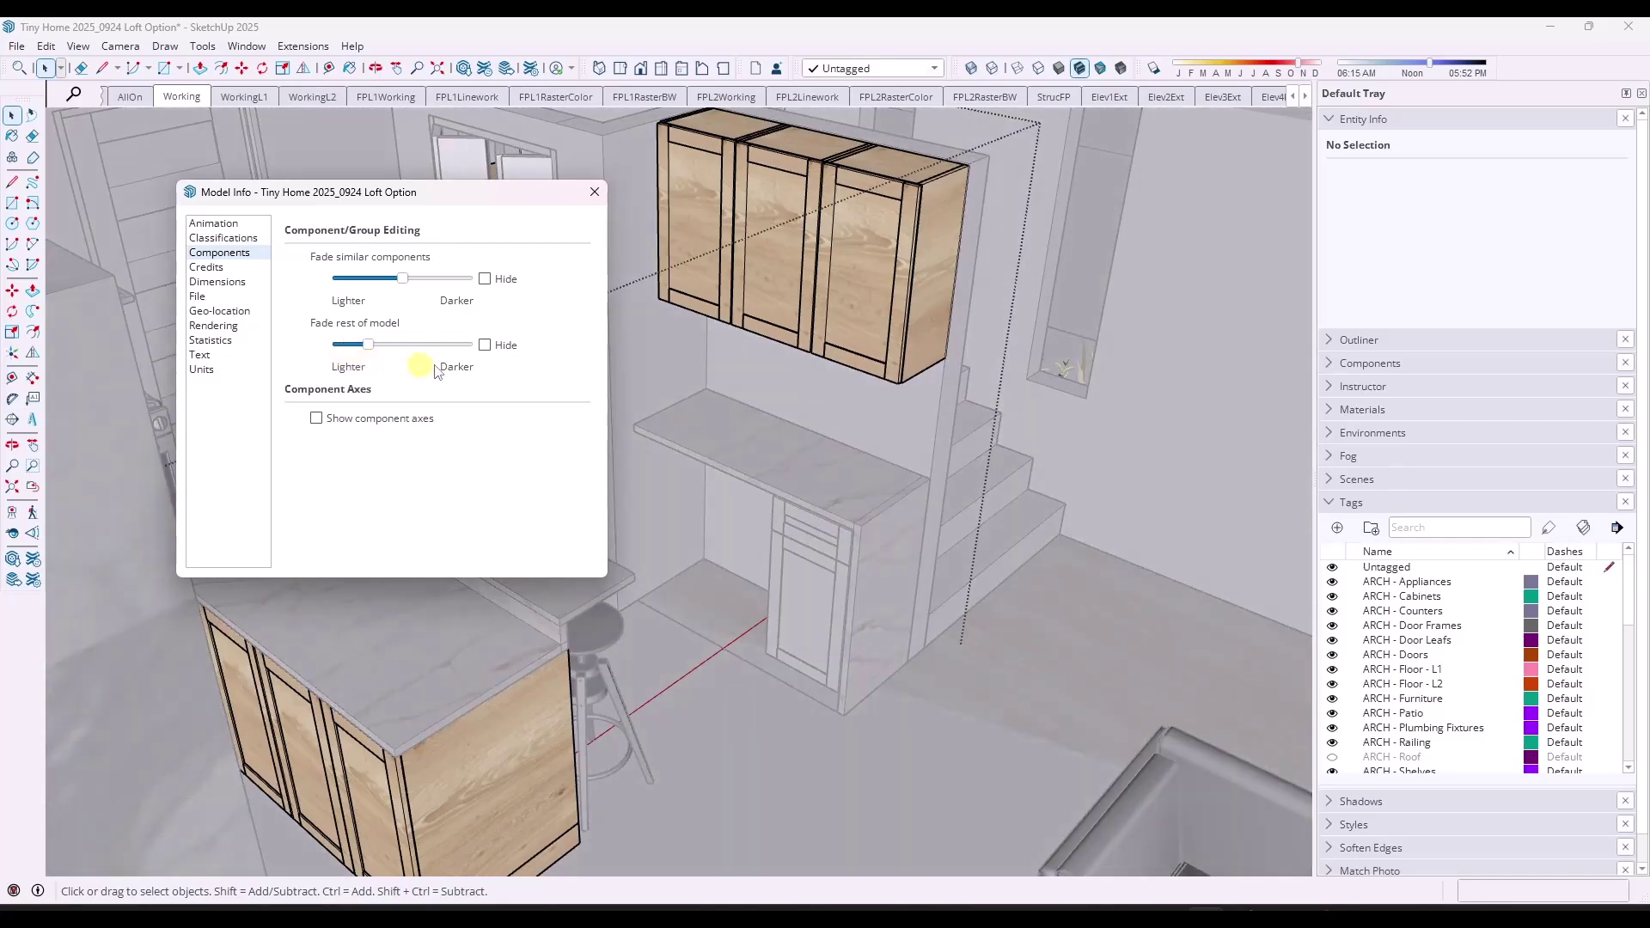
Set the rest of the model to be hidden during component and group editing
{"action": "left_click", "coordinate": [486, 346]}
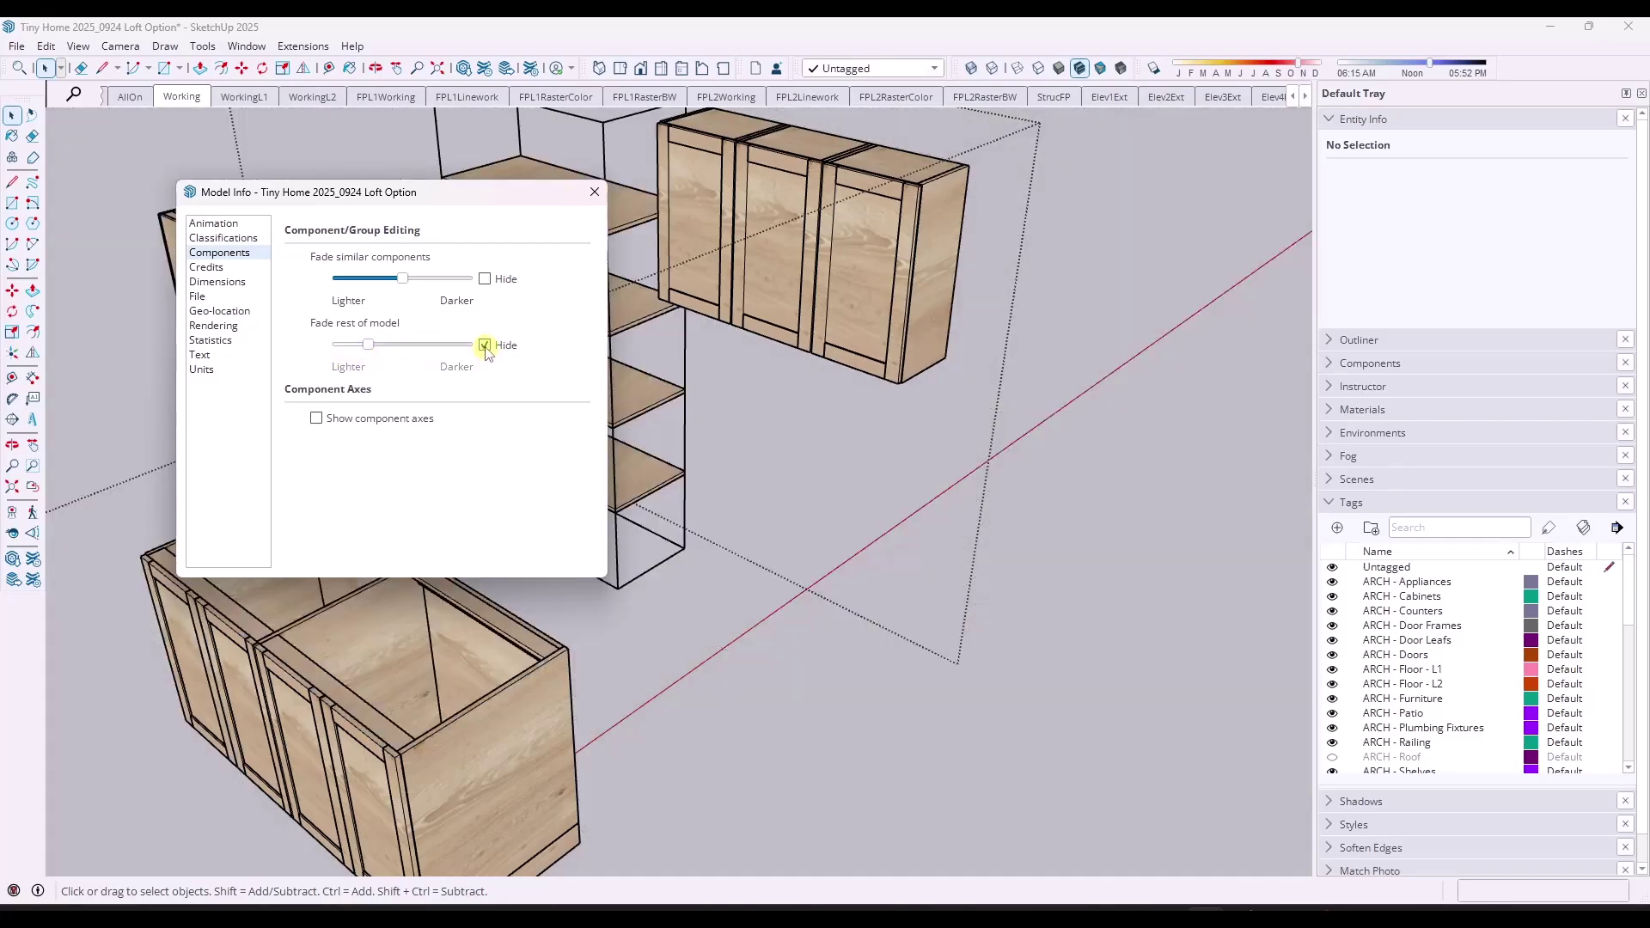
{"action": "left_click", "coordinate": [485, 345]}
{"action": "left_click", "coordinate": [486, 346]}
Leave the cabinets group and open the interior walls group to inspect it in isolation
{"action": "scroll", "coordinate": [1031, 456], "scroll_direction": "down", "scroll_amount": 5}
{"action": "left_click", "coordinate": [1127, 443]}
{"action": "middle_click_drag", "start_coordinate": [1062, 492], "coordinate": [905, 520]}
{"action": "double_click", "coordinate": [903, 511]}
{"action": "scroll", "coordinate": [774, 324], "scroll_direction": "up", "scroll_amount": 6}
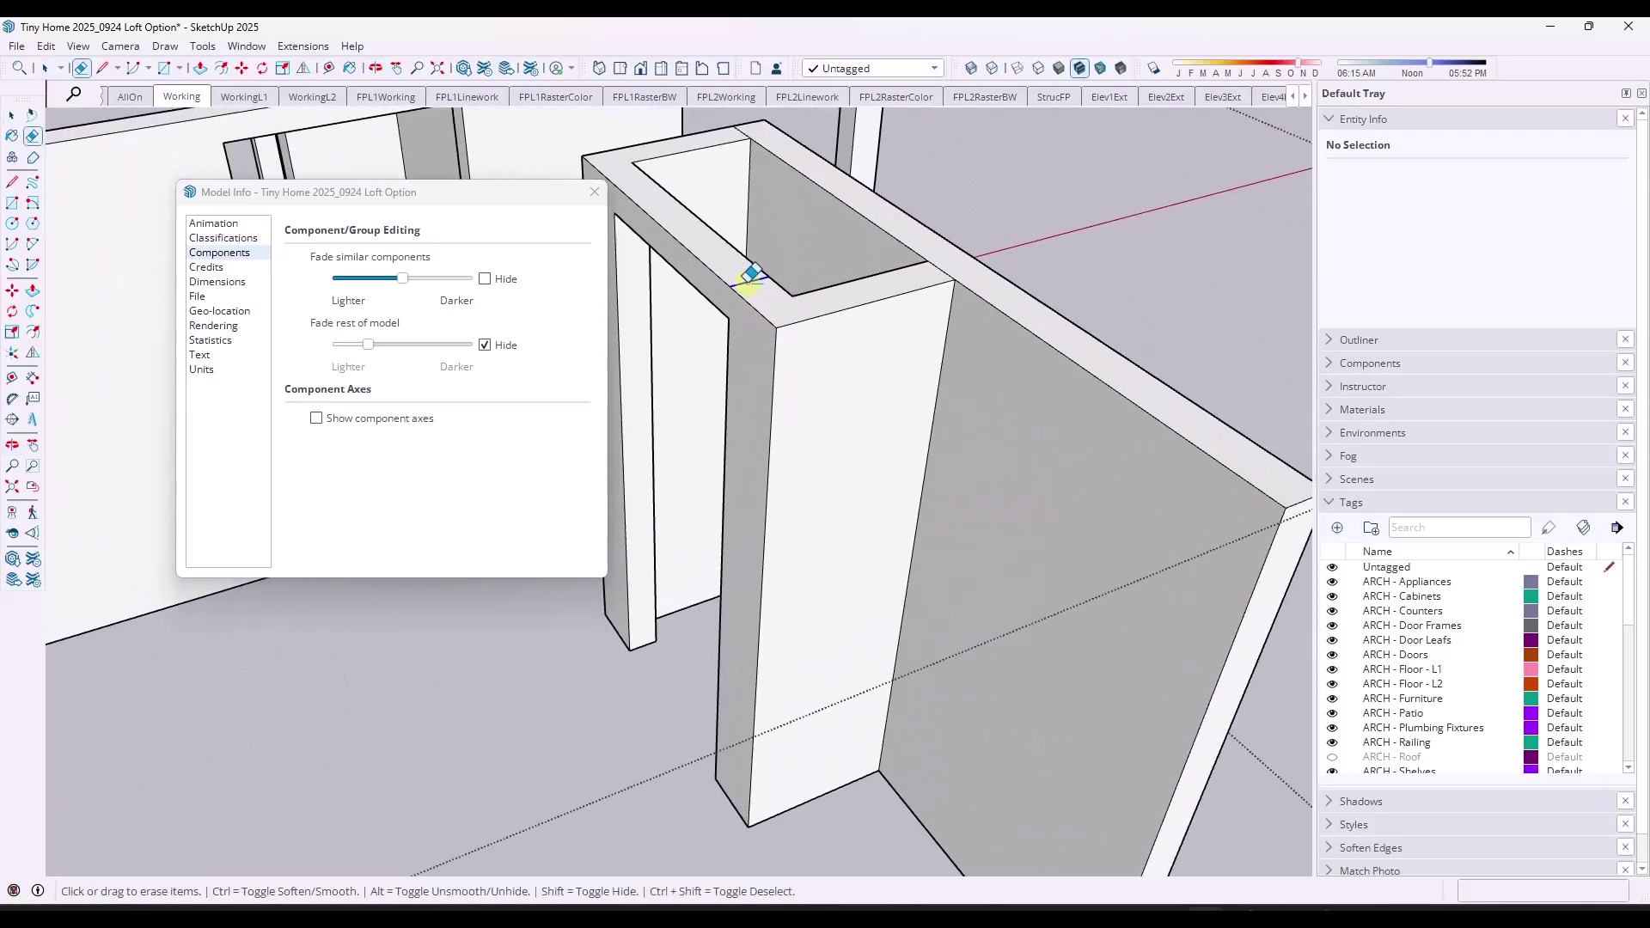
{"action": "key", "text": "space"}
{"action": "scroll", "coordinate": [807, 421], "scroll_direction": "down", "scroll_amount": 5}
{"action": "middle_click_drag", "start_coordinate": [833, 526], "coordinate": [927, 514]}
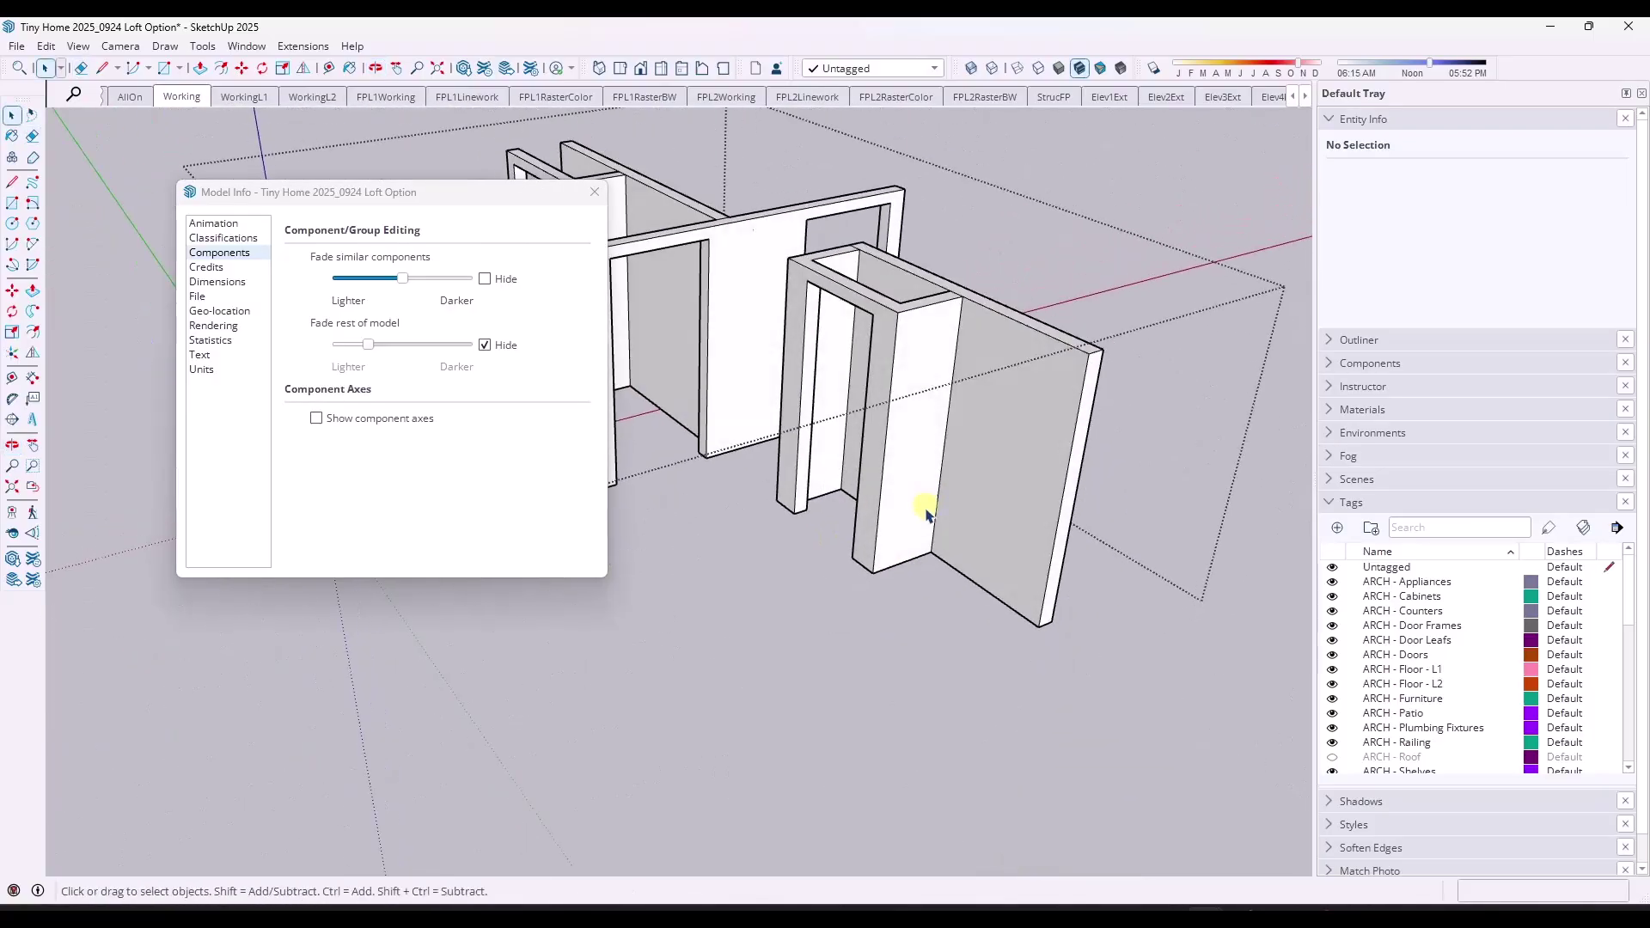
Inspect the exterior walls group in isolation, and reopen the kitchen cabinets group for editing
{"action": "double_click", "coordinate": [1265, 424]}
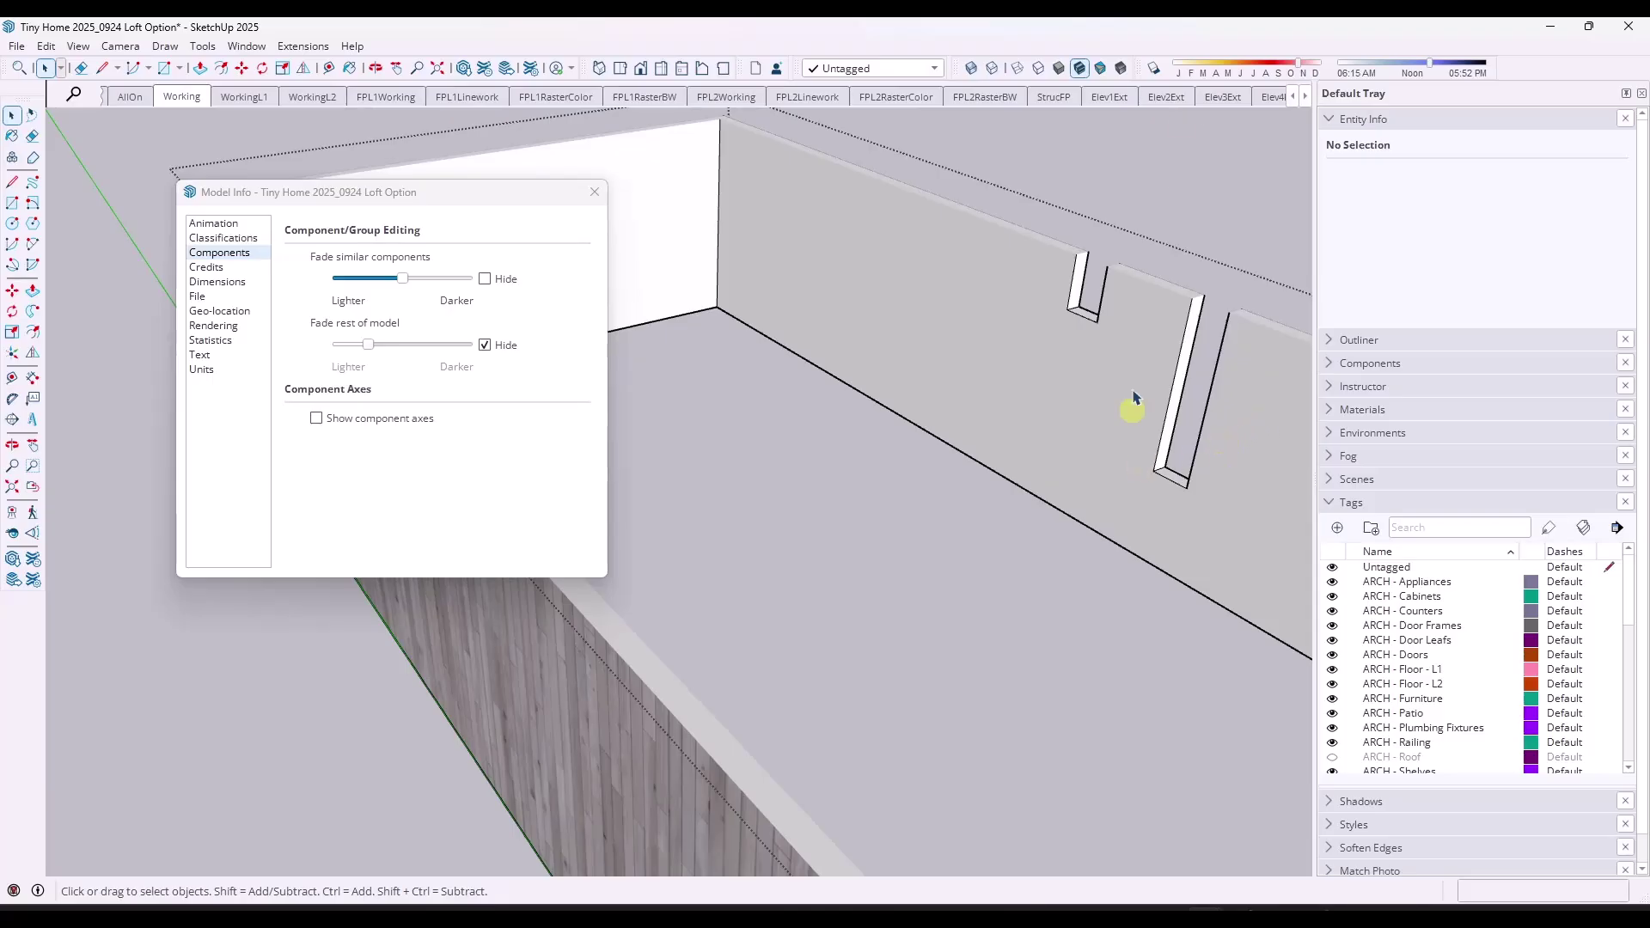
{"action": "scroll", "coordinate": [1215, 191], "scroll_direction": "down", "scroll_amount": 8}
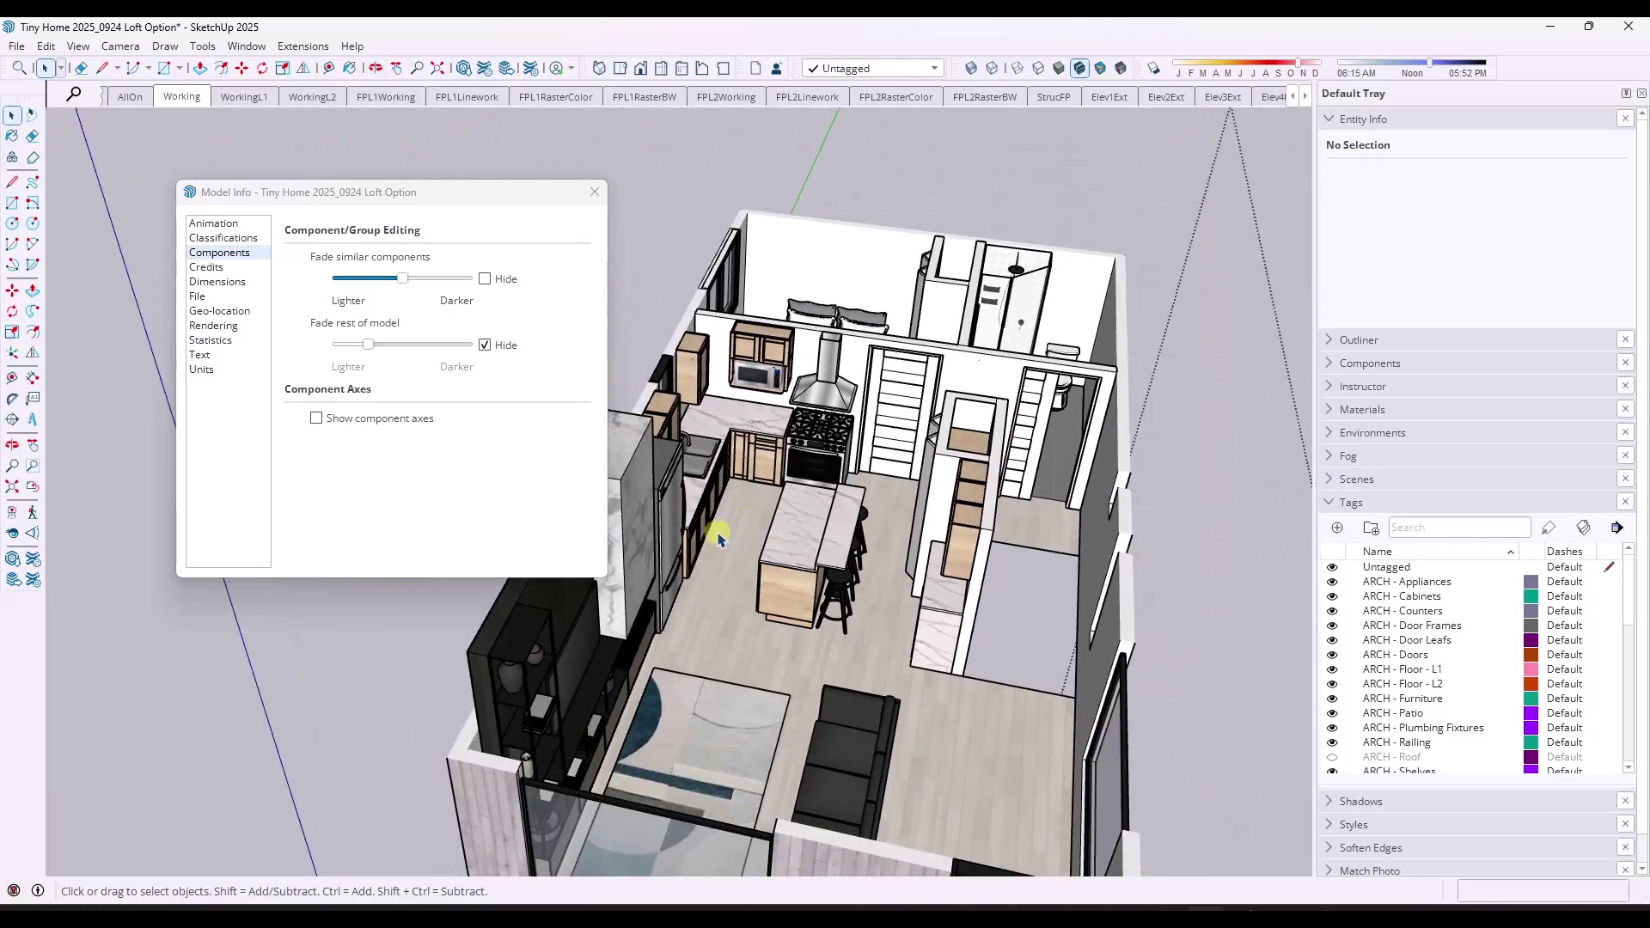
{"action": "double_click", "coordinate": [698, 537]}
{"action": "scroll", "coordinate": [698, 537], "scroll_direction": "up", "scroll_amount": 6}
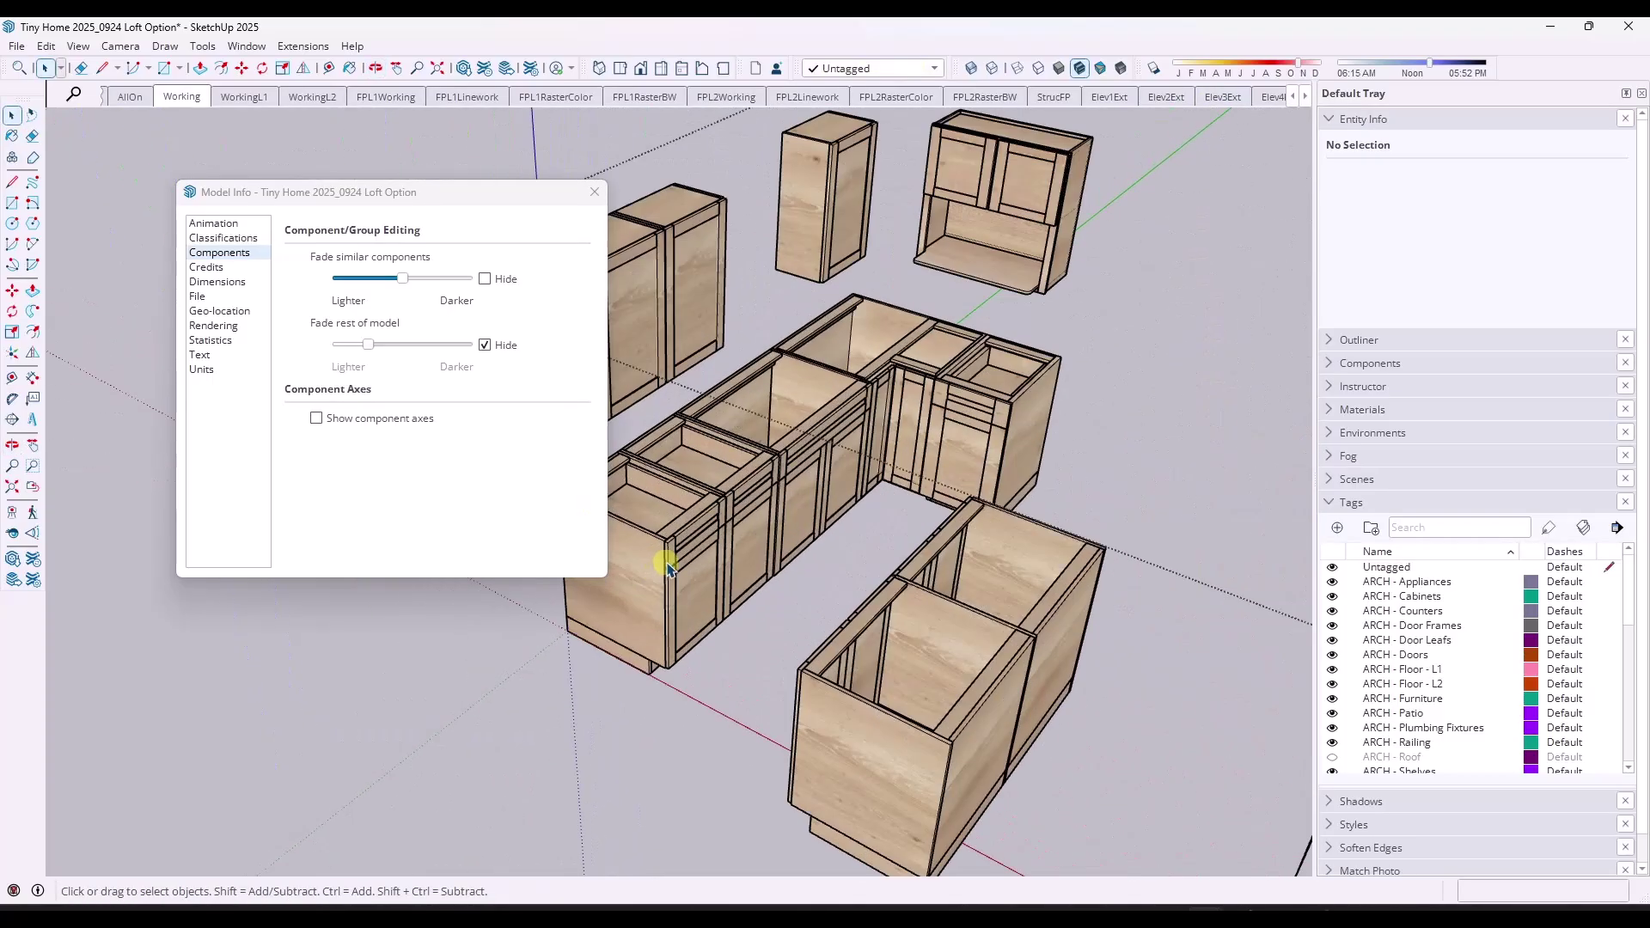
{"action": "scroll", "coordinate": [671, 568], "scroll_direction": "down", "scroll_amount": 3}
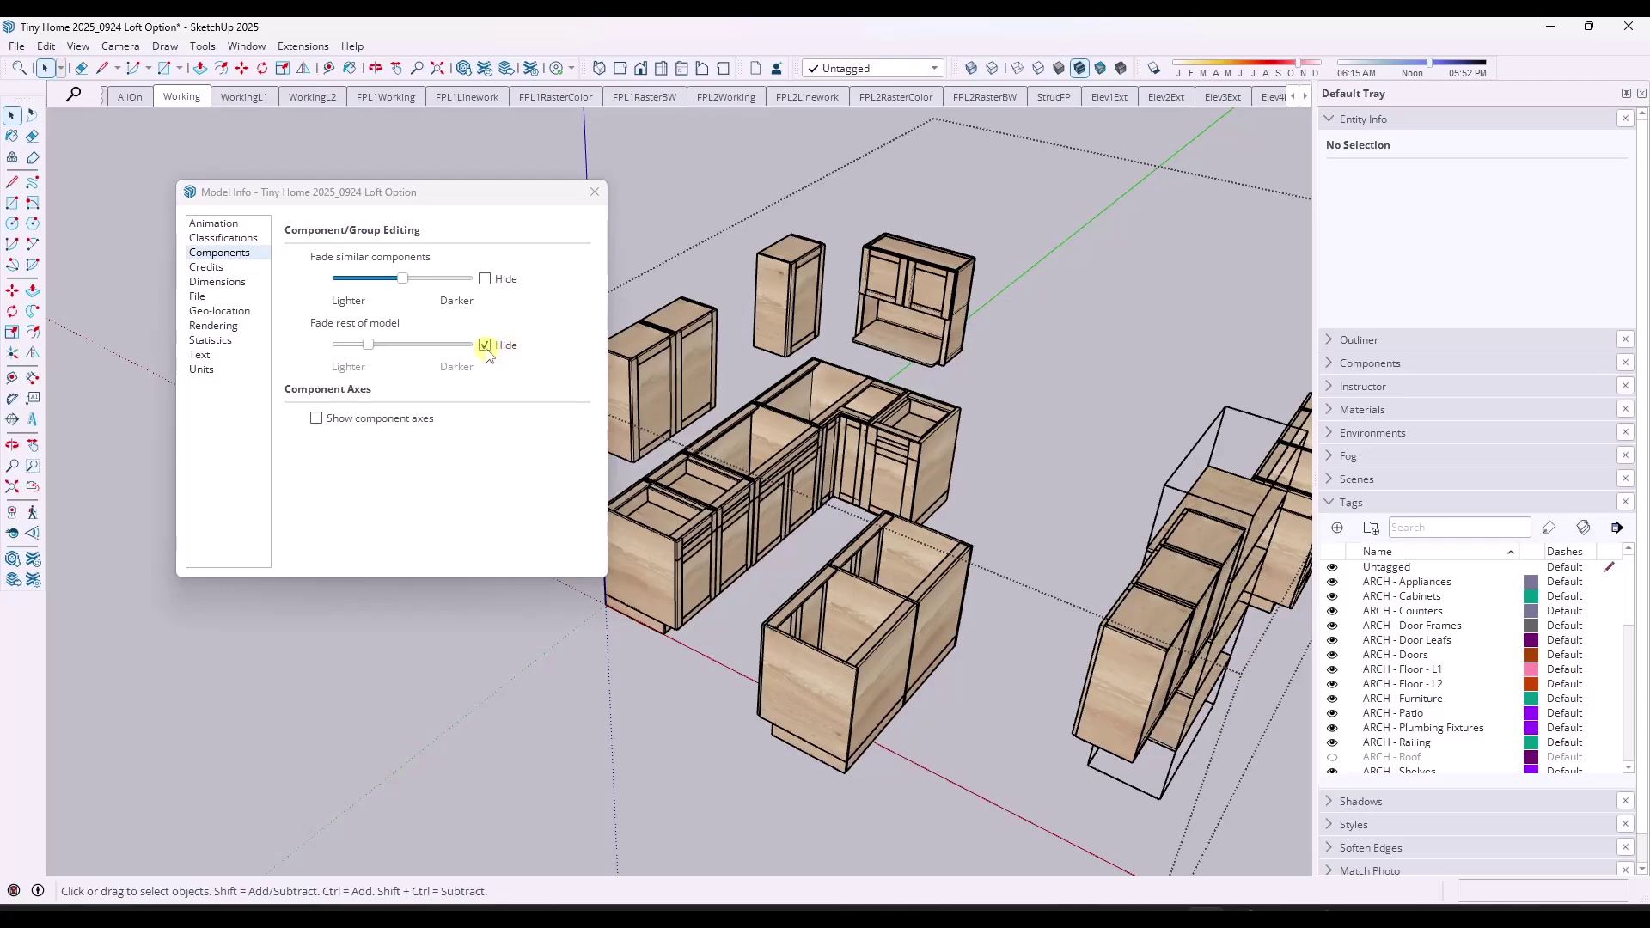
Look up the shortcut for Hide Rest of Model in the preferences by filtering for "hide re", leaving the settings as they are
{"action": "left_click", "coordinate": [247, 46]}
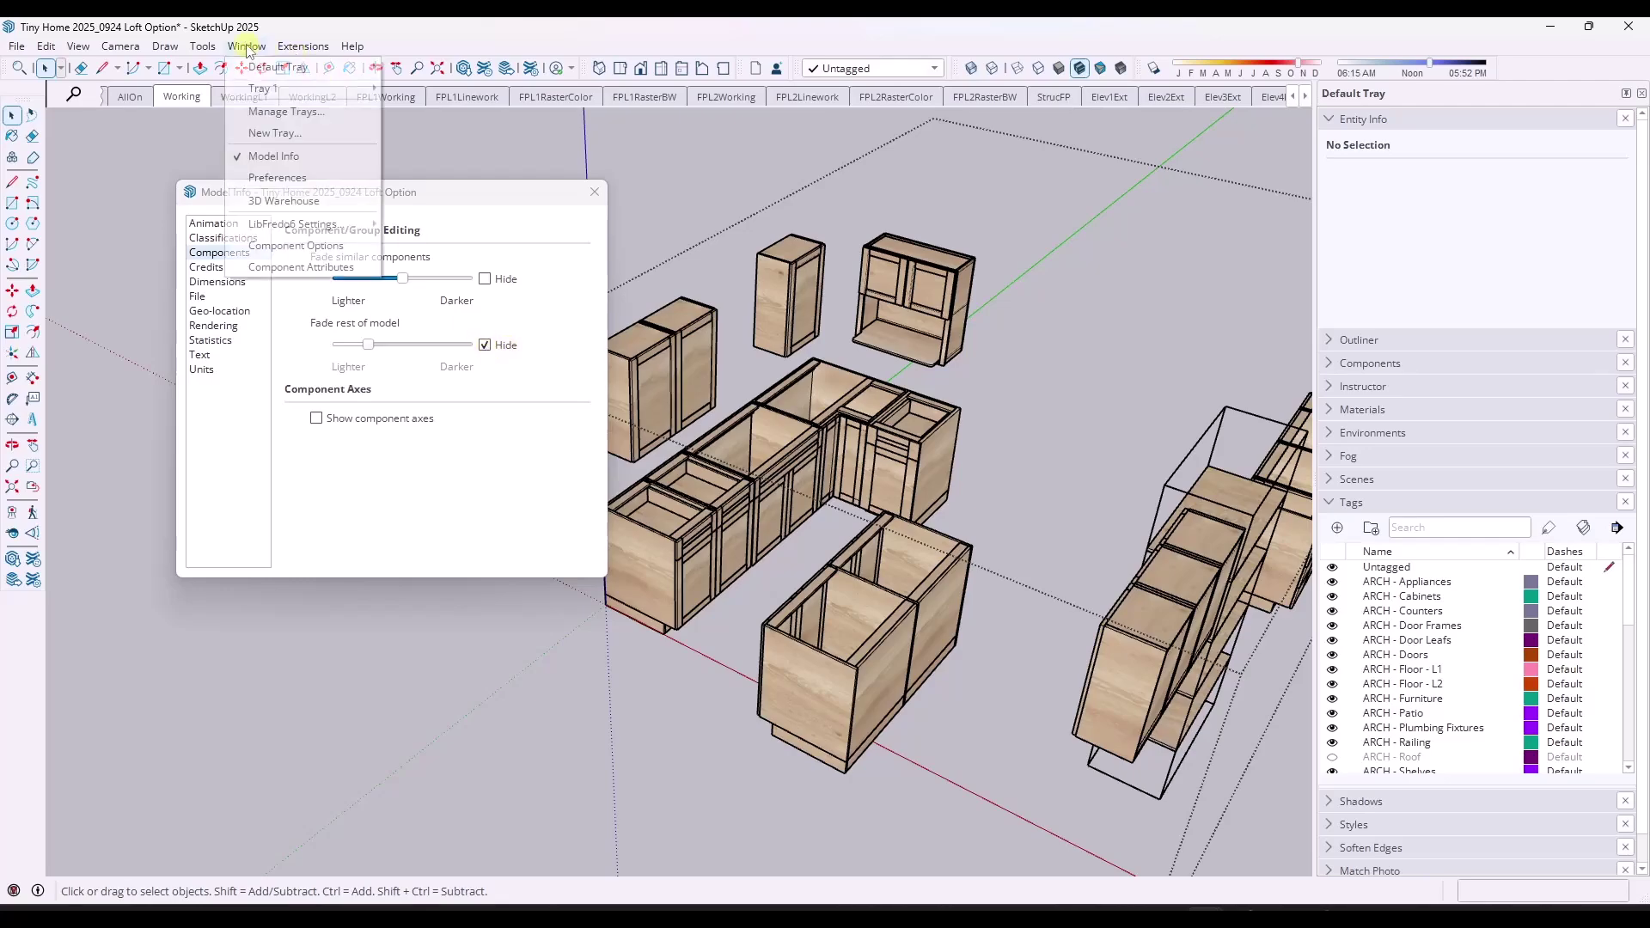
{"action": "left_click", "coordinate": [265, 178]}
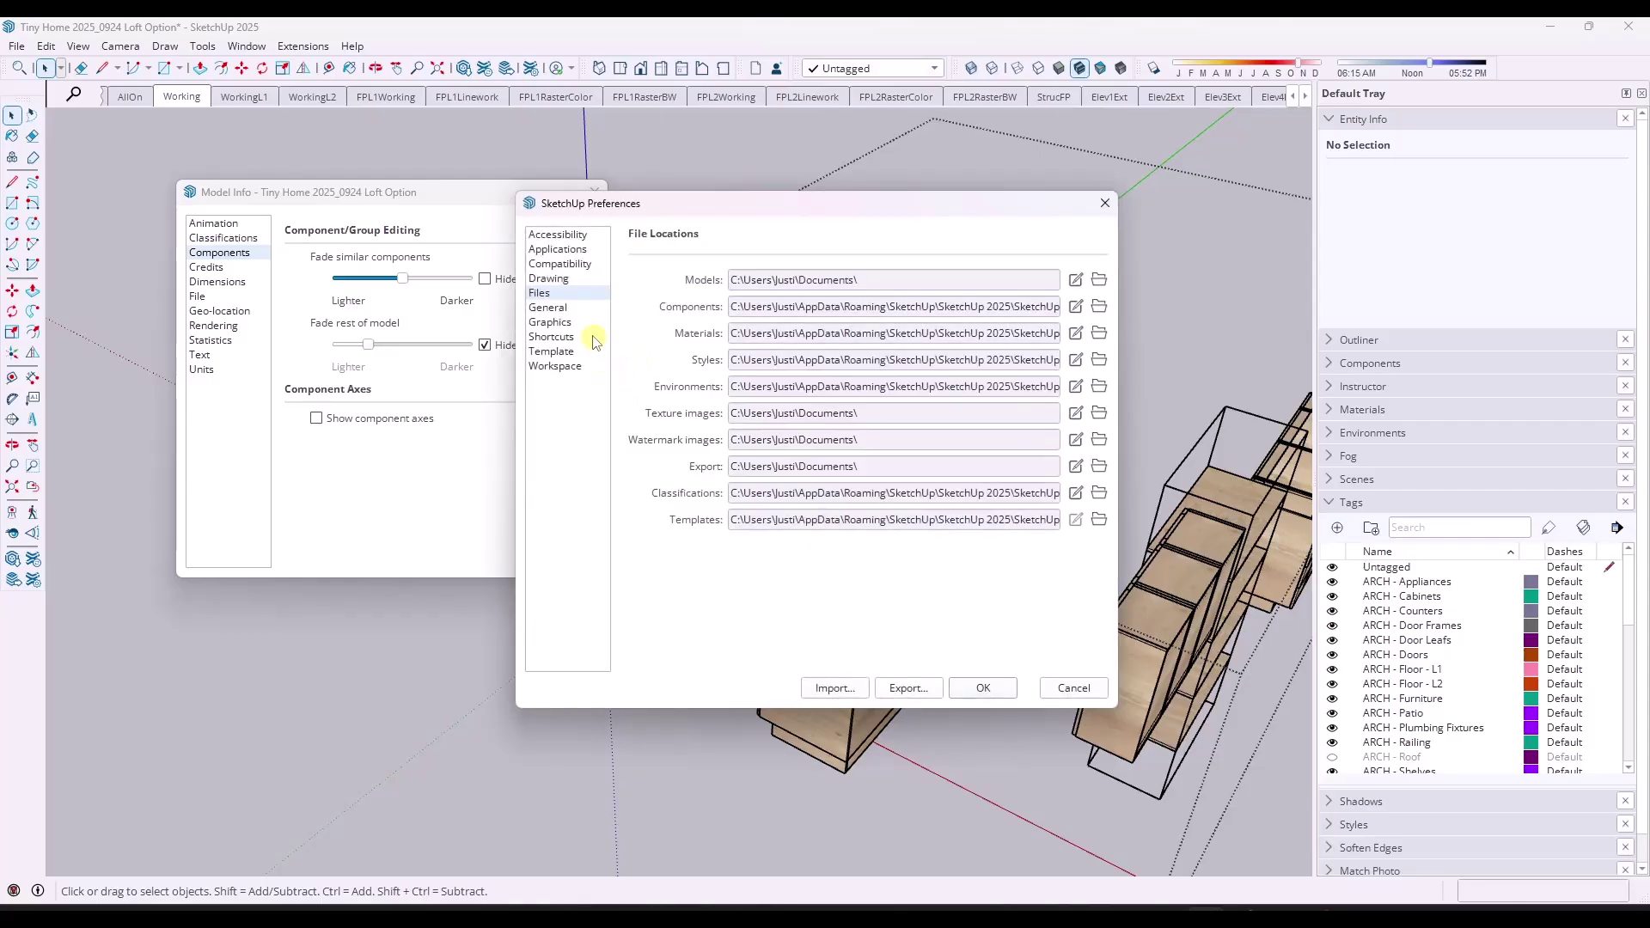
{"action": "left_click", "coordinate": [551, 338]}
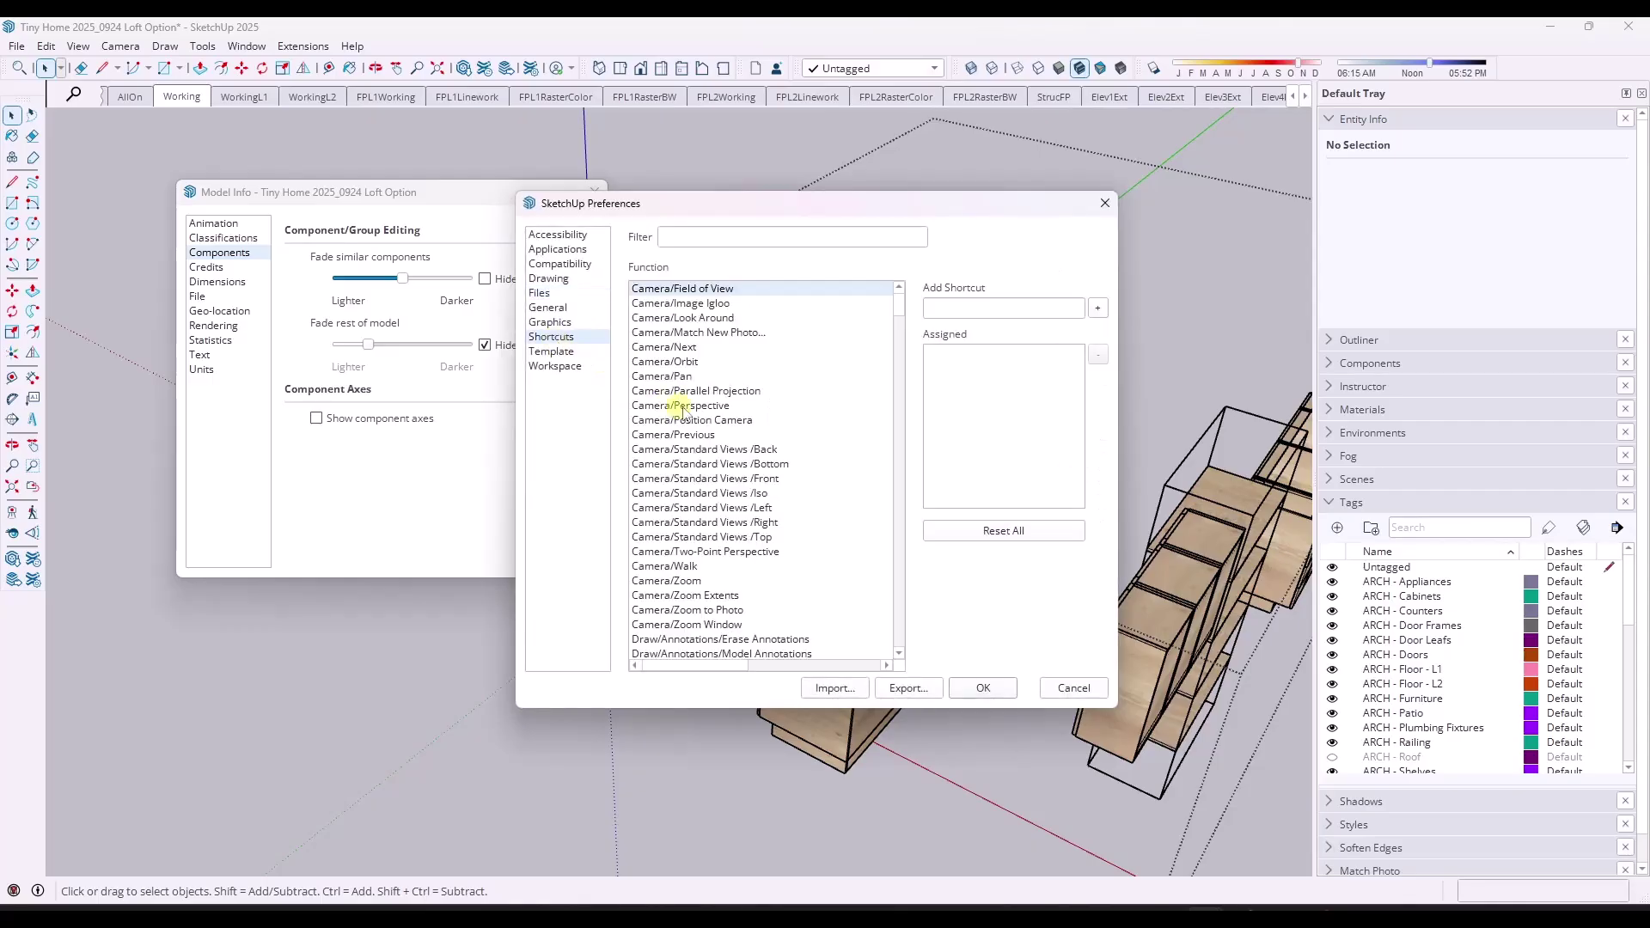
{"action": "left_click", "coordinate": [749, 237]}
{"action": "type", "text": "hide re"}
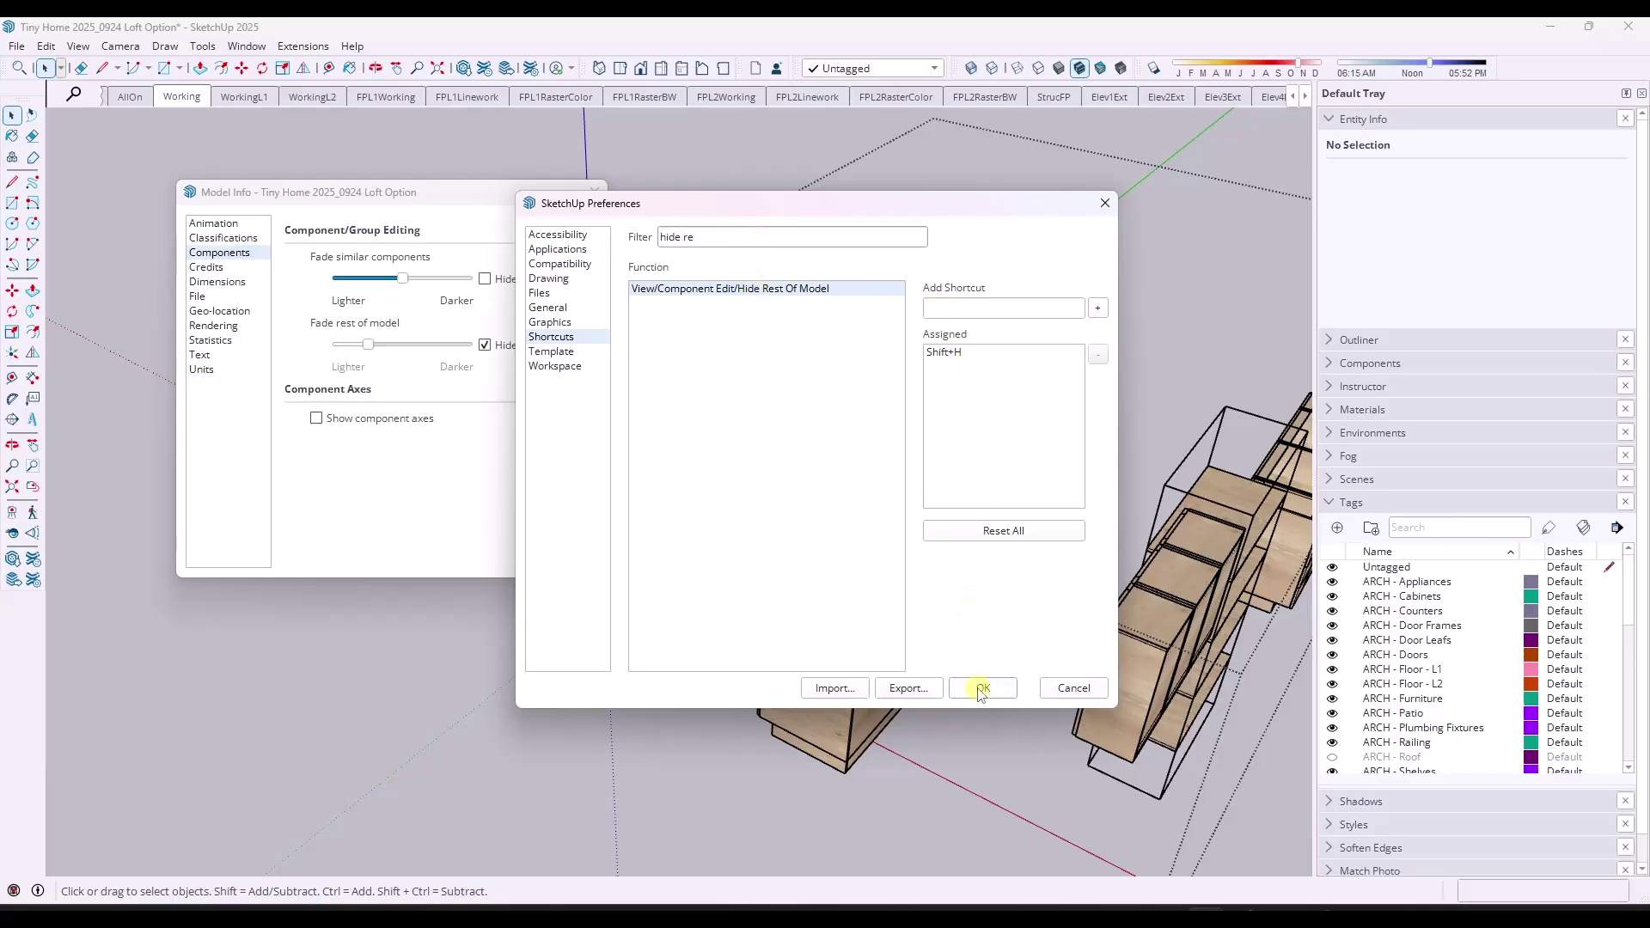
{"action": "left_click", "coordinate": [1073, 689]}
Close the Model Info window and show the rest of the model around the open cabinets group
{"action": "mouse_move", "coordinate": [950, 460]}
{"action": "middle_mouse_down"}
{"action": "mouse_move", "coordinate": [1271, 479]}
{"action": "mouse_move", "coordinate": [878, 531]}
{"action": "mouse_move", "coordinate": [979, 461]}
{"action": "middle_mouse_up"}
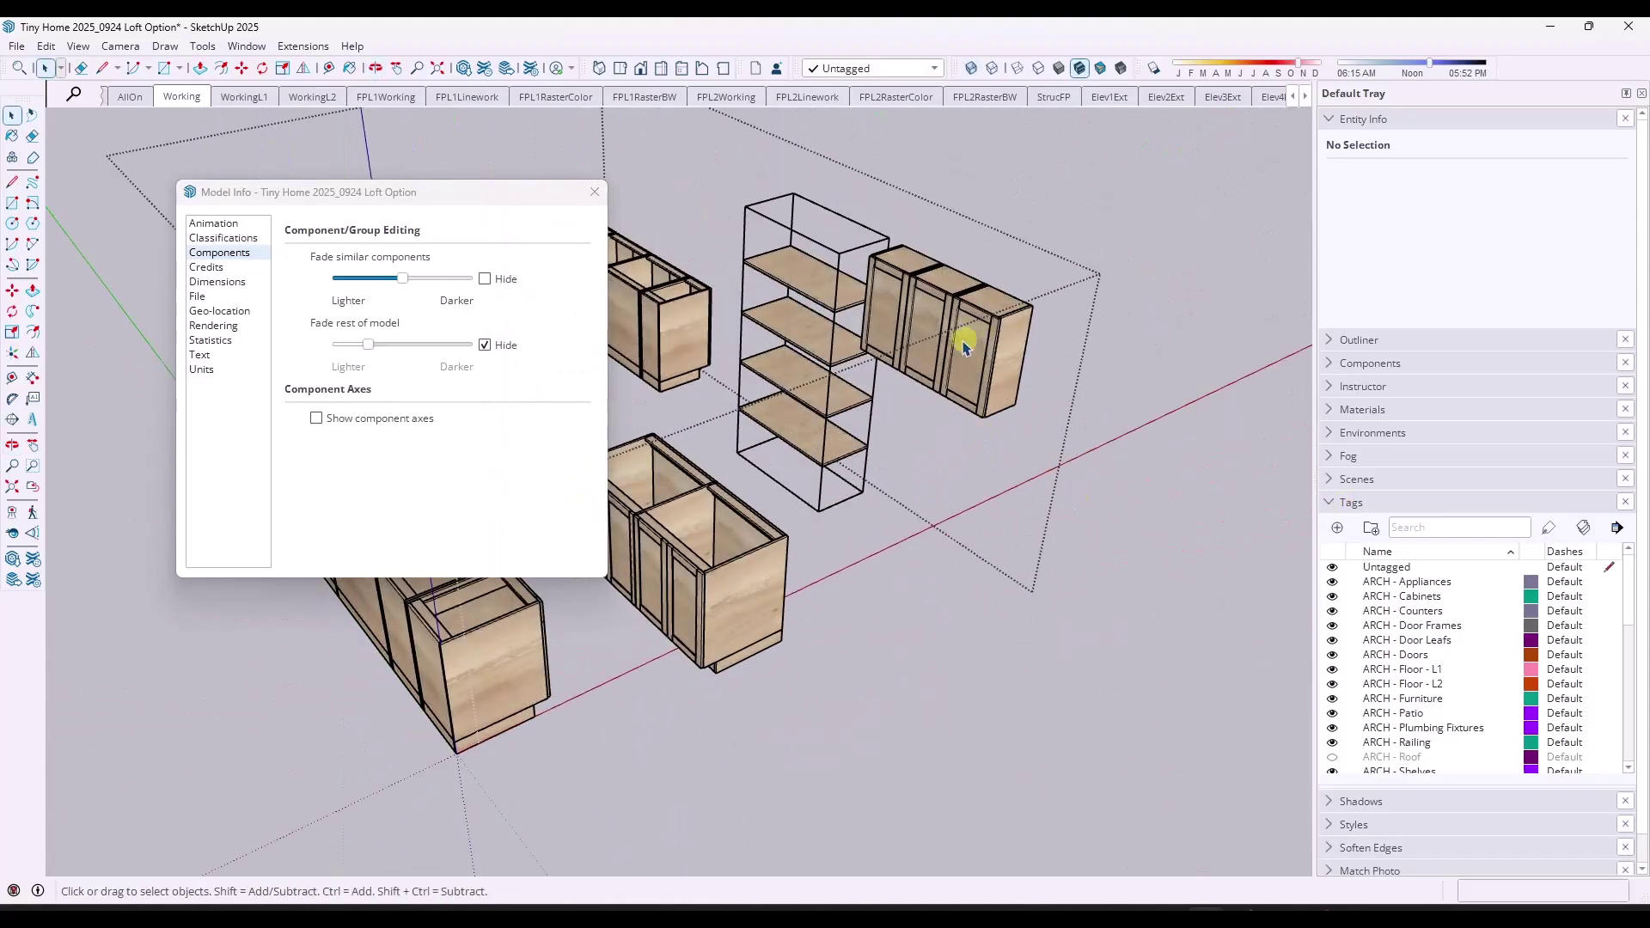
{"action": "middle_click_drag", "start_coordinate": [964, 347], "coordinate": [1003, 361]}
{"action": "left_click", "coordinate": [593, 192]}
{"action": "middle_click_drag", "start_coordinate": [1132, 391], "coordinate": [1061, 380]}
{"action": "scroll", "coordinate": [1106, 500], "scroll_direction": "up", "scroll_amount": 1}
{"action": "key", "text": "i"}
{"action": "scroll", "coordinate": [1159, 514], "scroll_direction": "up", "scroll_amount": 4}
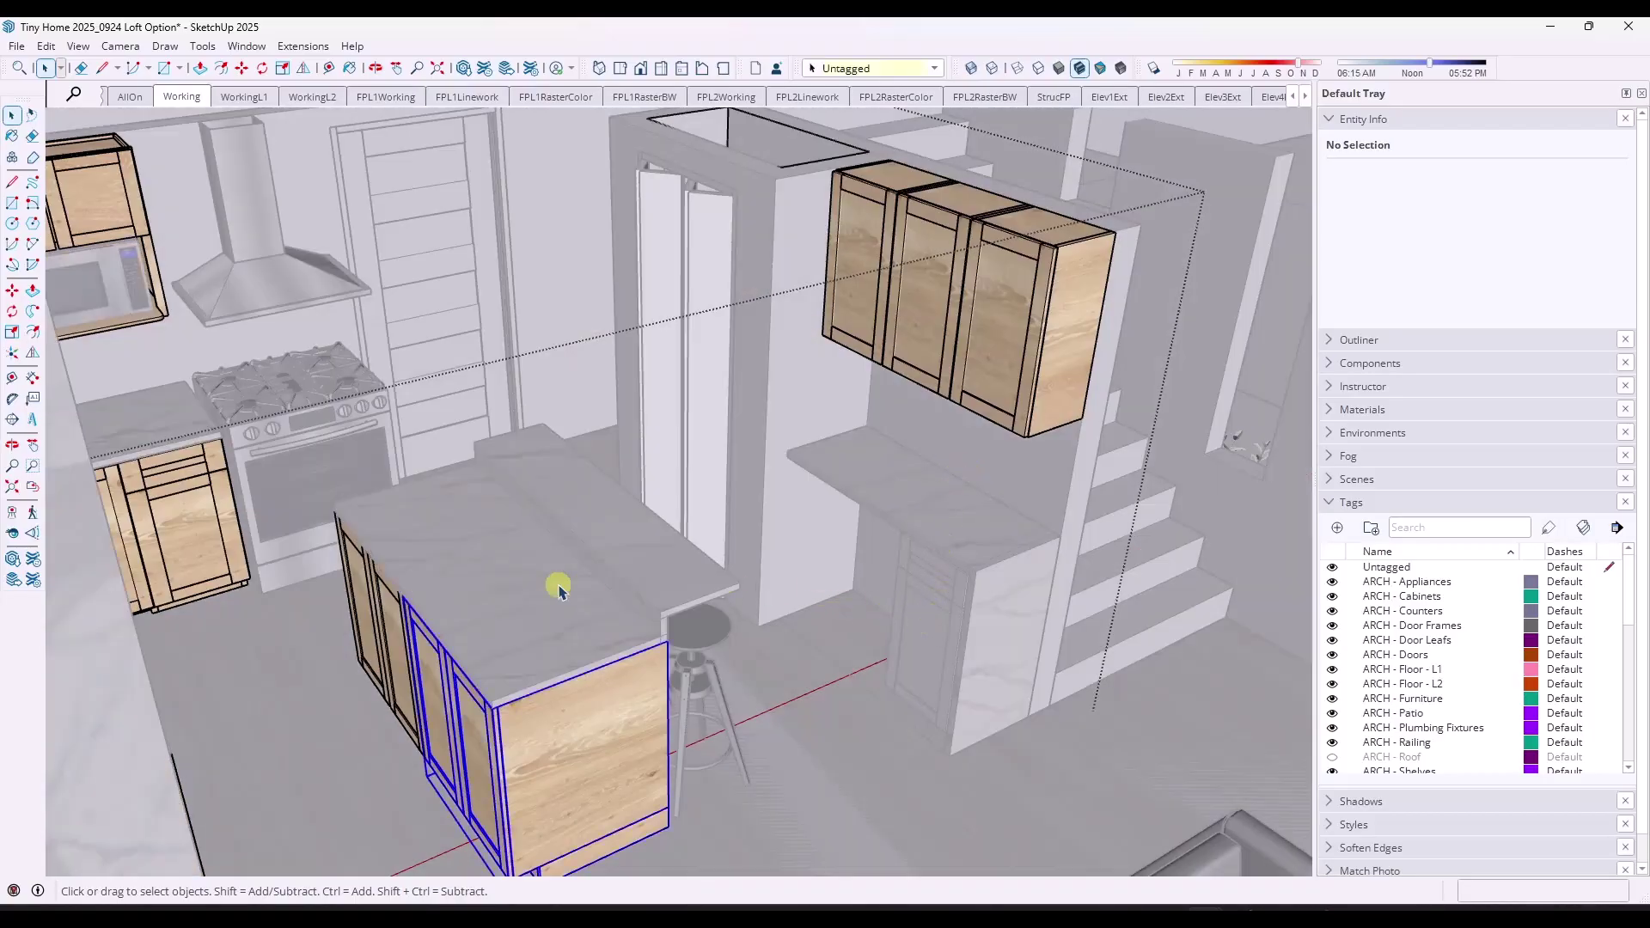
Open the countertops group for editing and toggle the rest of the model between hidden and shown
{"action": "double_click", "coordinate": [554, 577]}
{"action": "key", "text": "alt+h"}
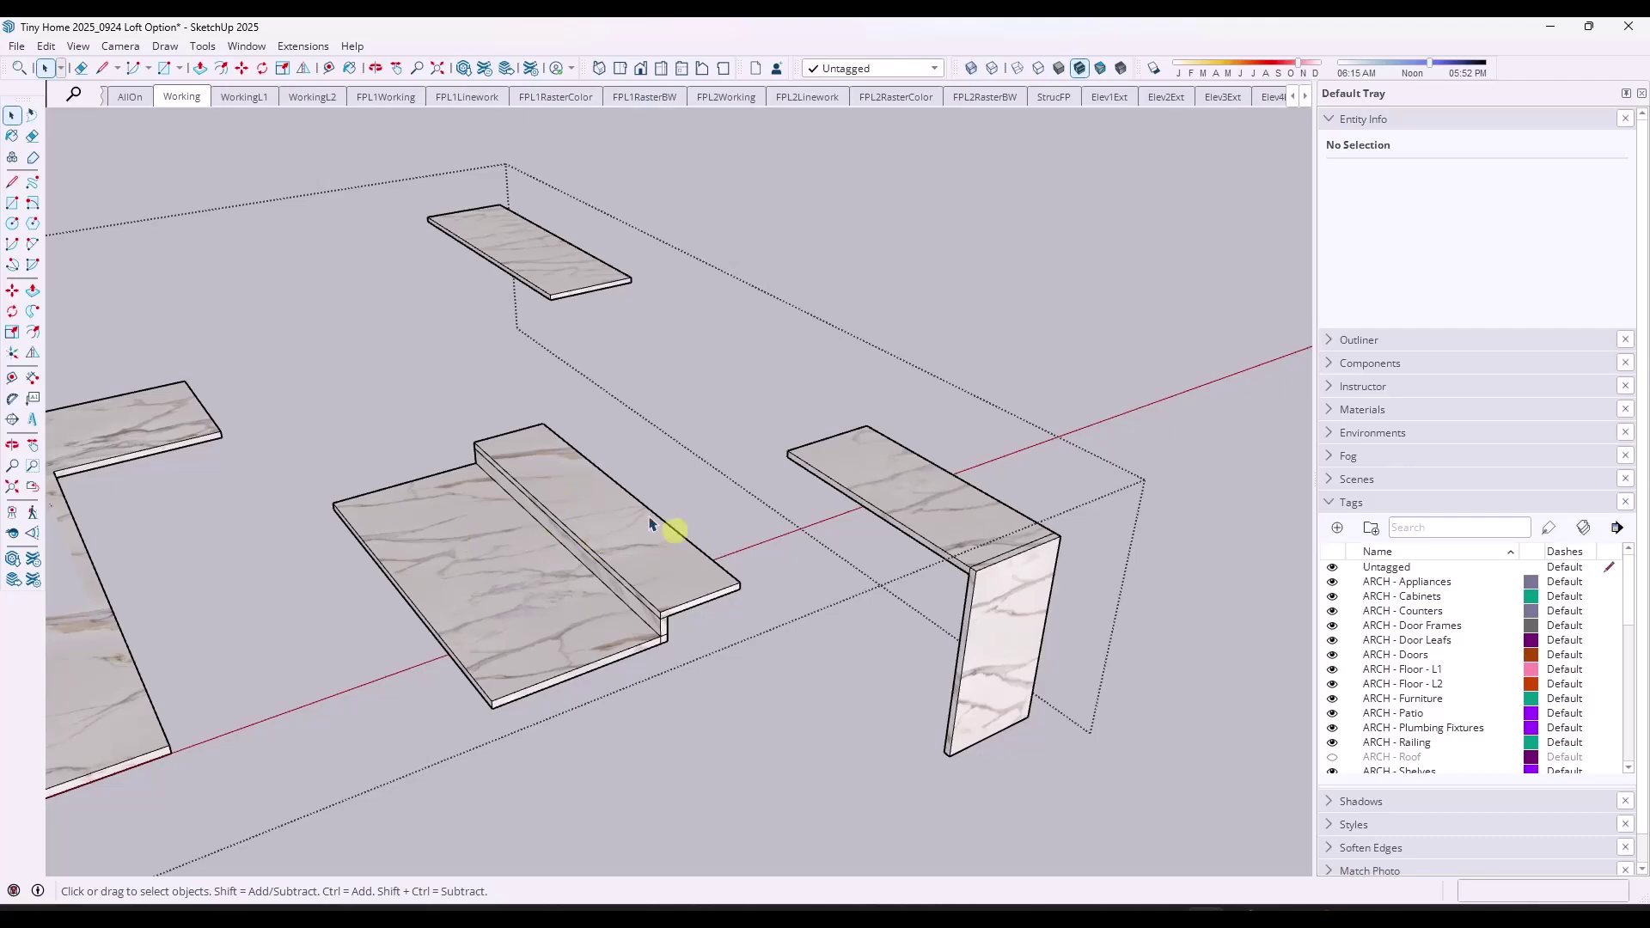
{"action": "key", "text": "h"}
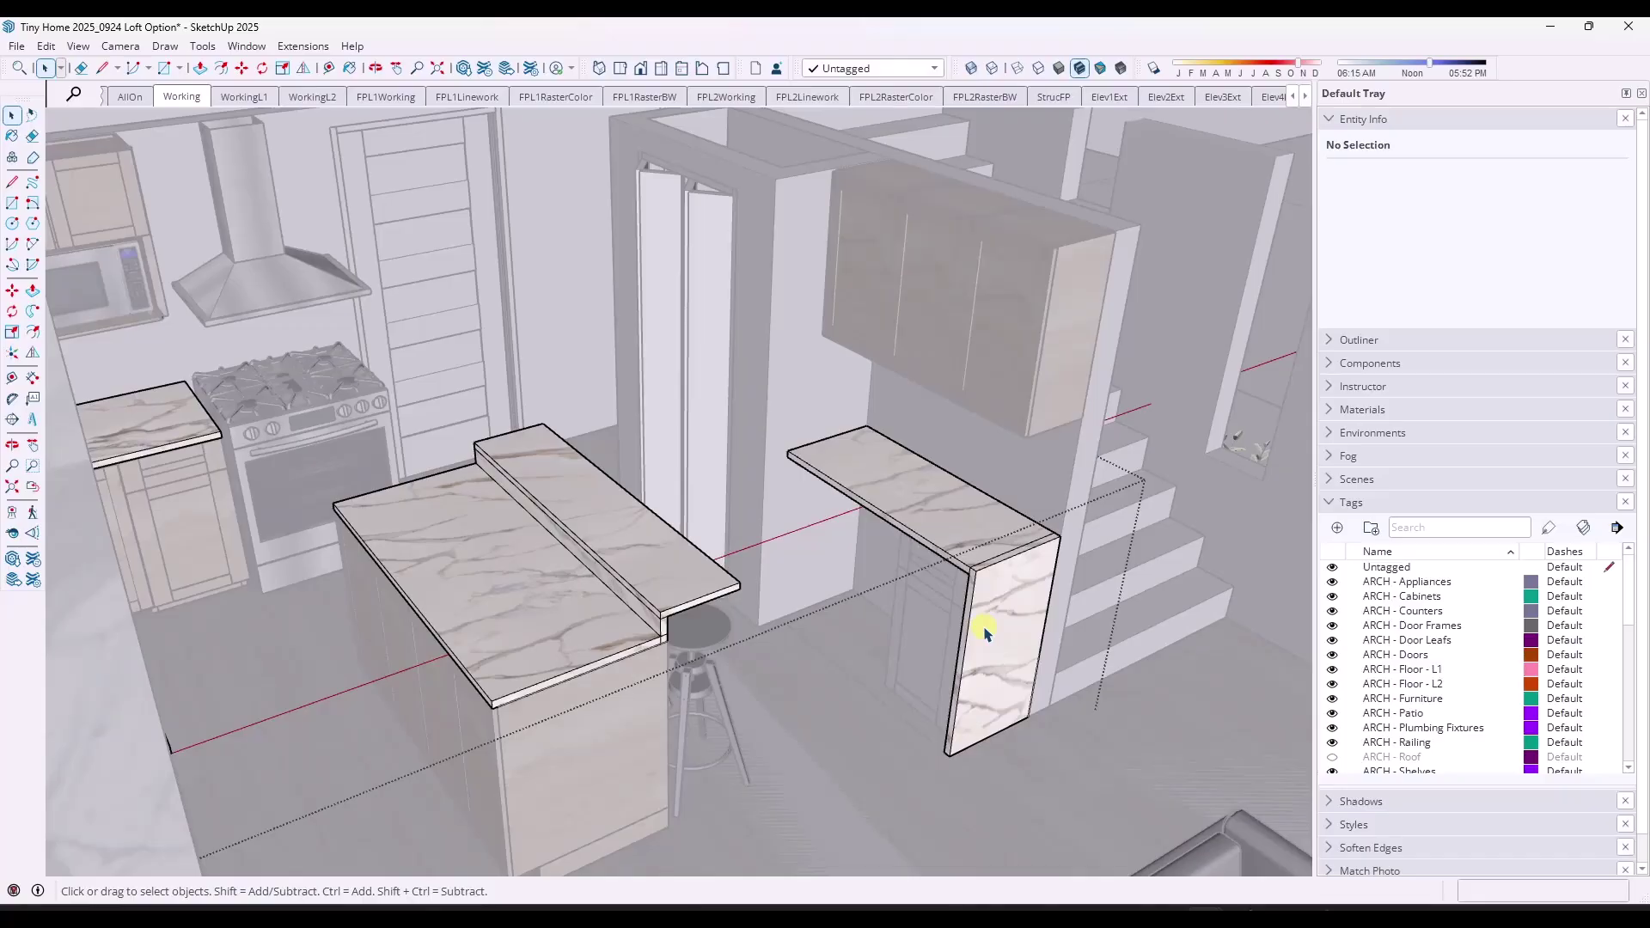
{"action": "key", "text": "h"}
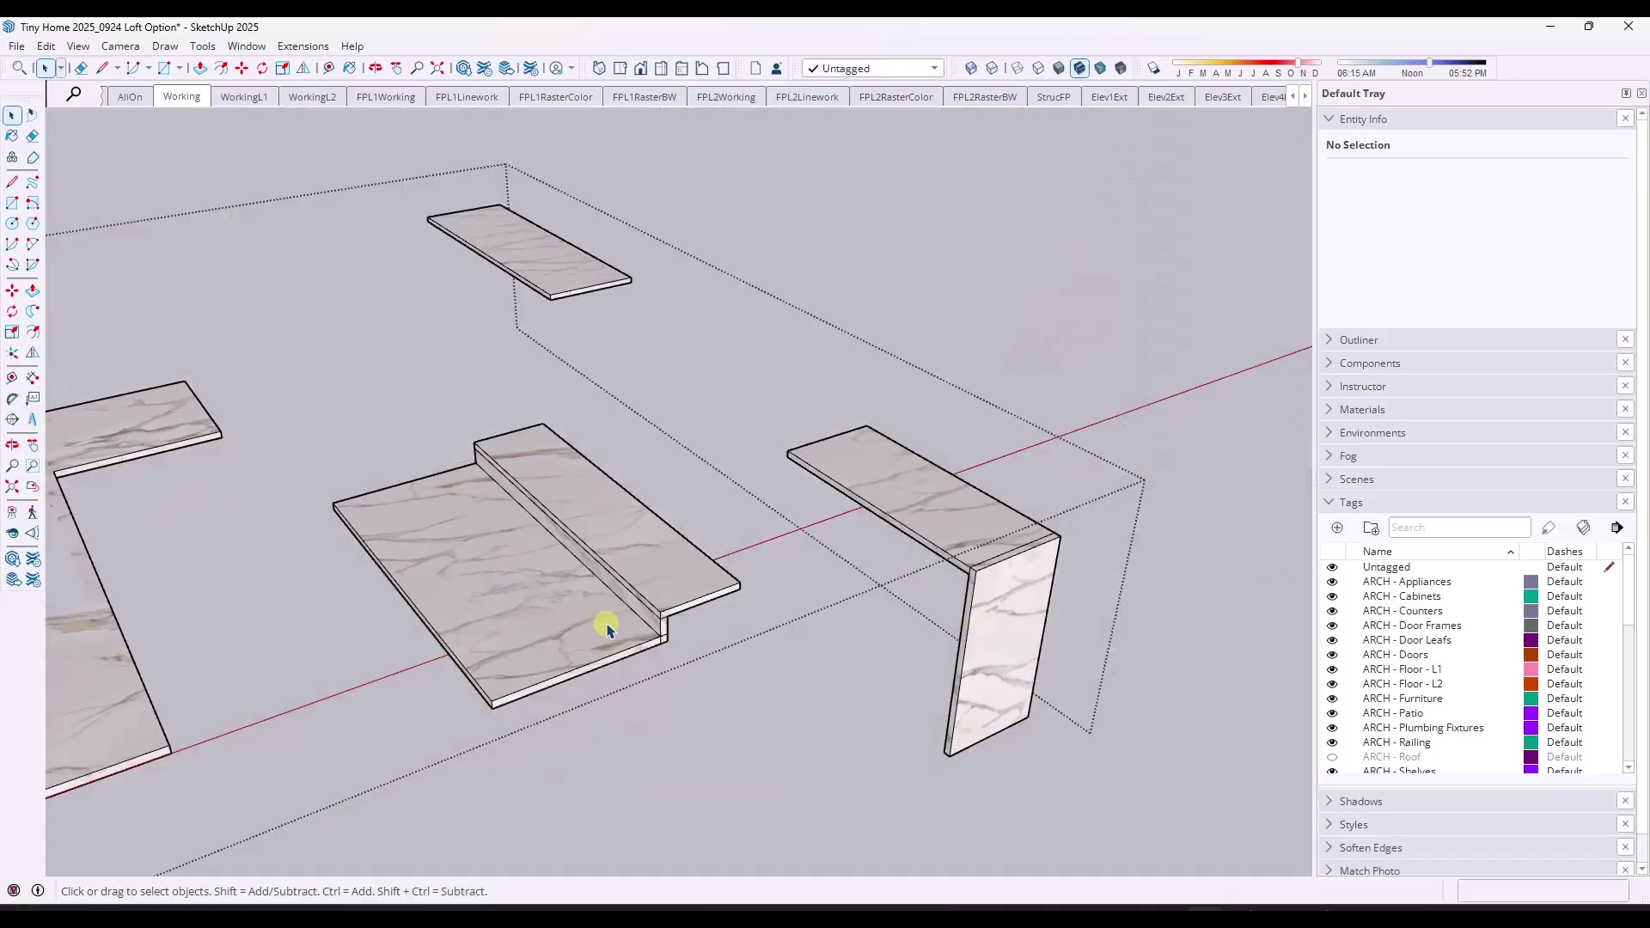
{"action": "key", "text": "shift+h"}
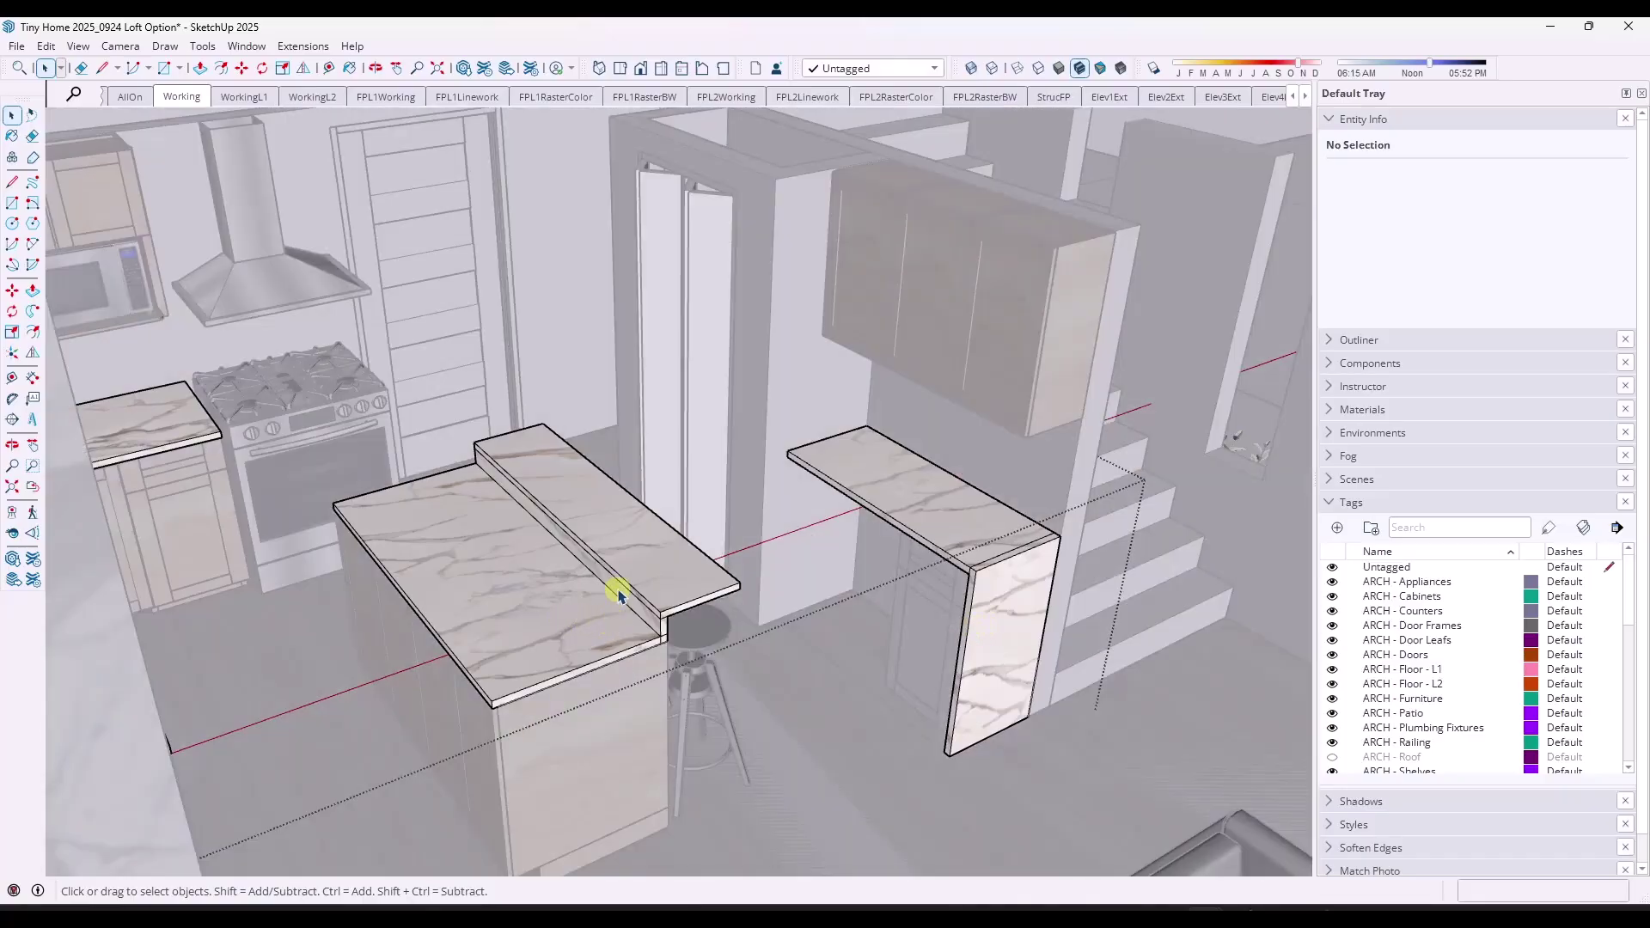
{"action": "key", "text": "h"}
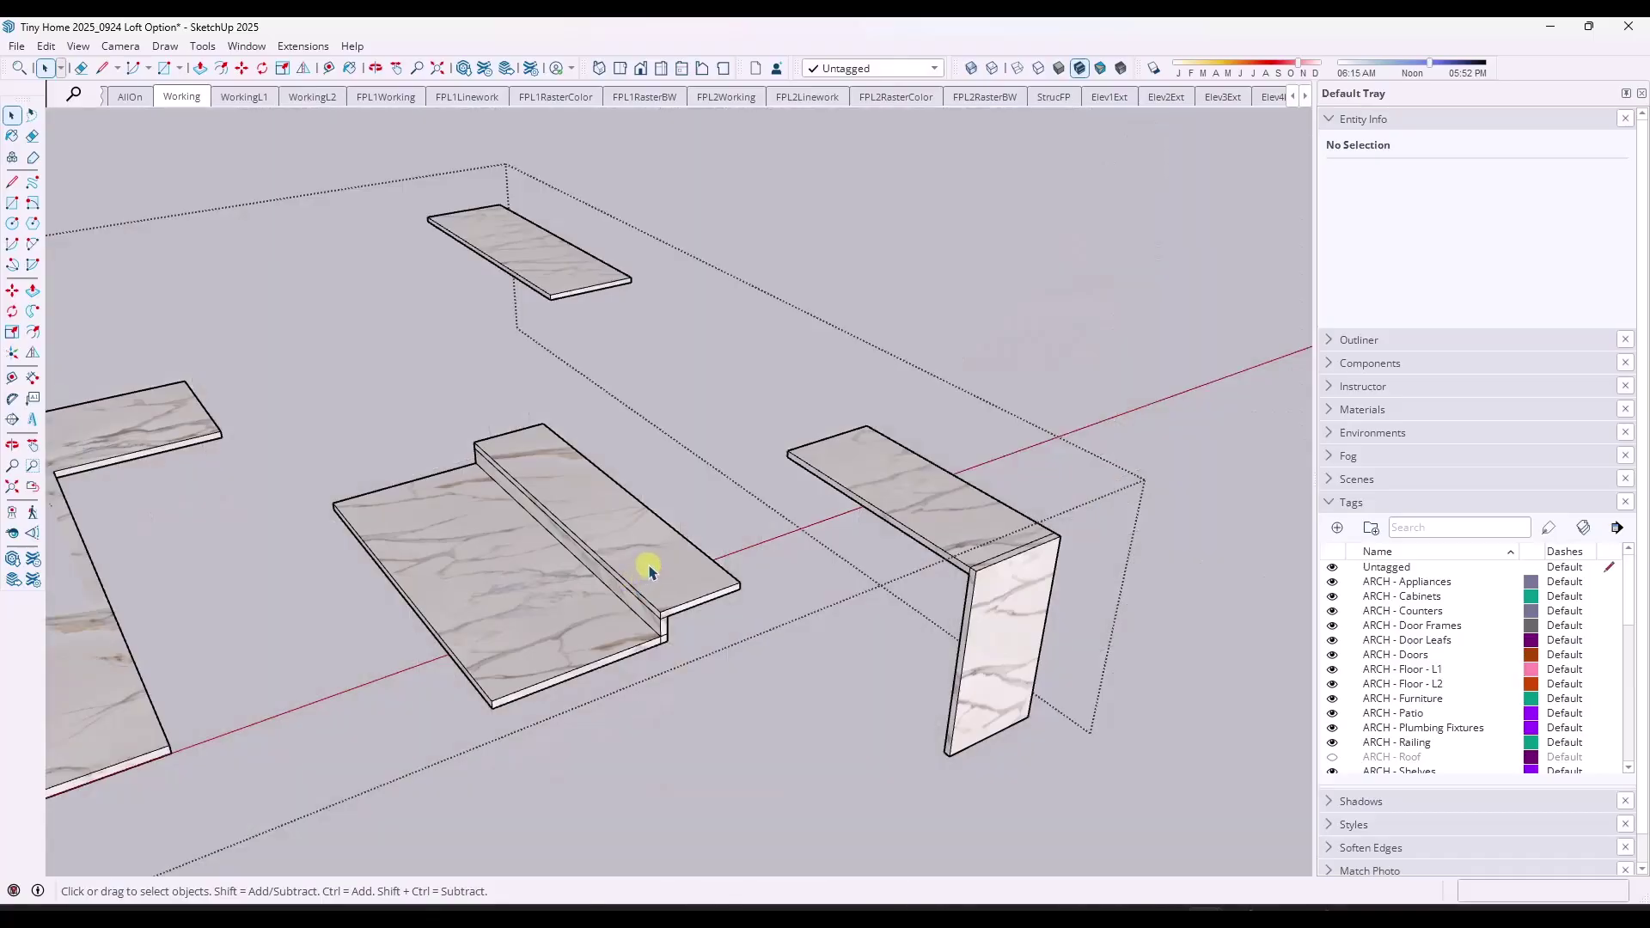
Open the interior walls group with the rest of the model shown, toggle its visibility, and leave the group
{"action": "key", "text": "shift+h"}
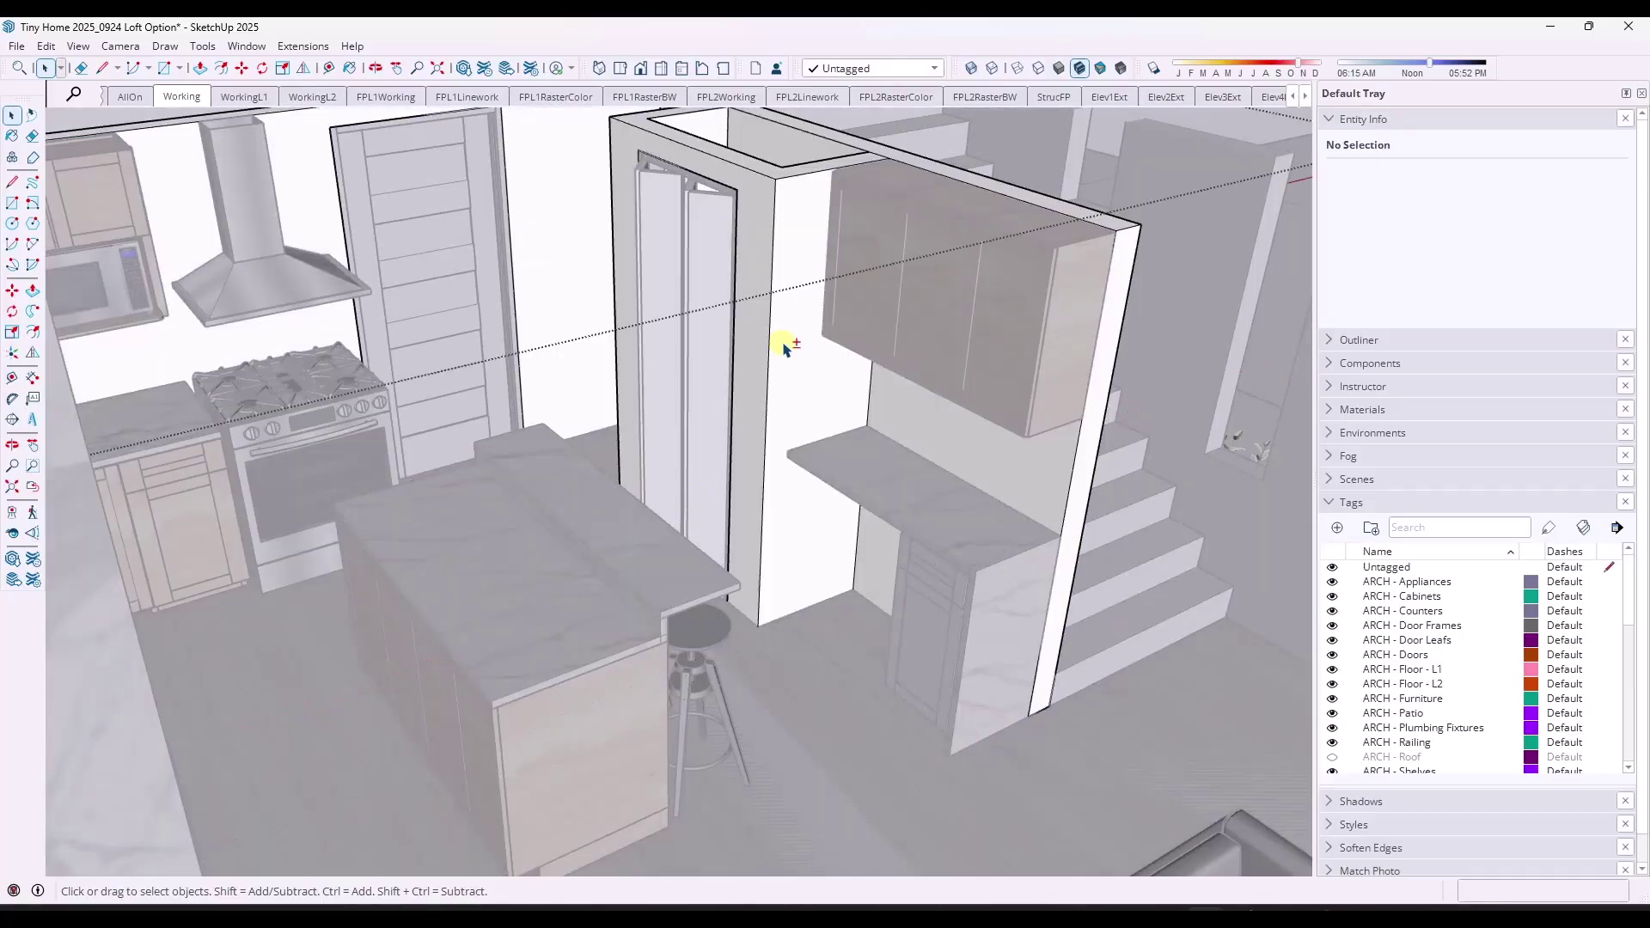
{"action": "key", "text": "shift+h"}
{"action": "key", "text": "alt+h"}
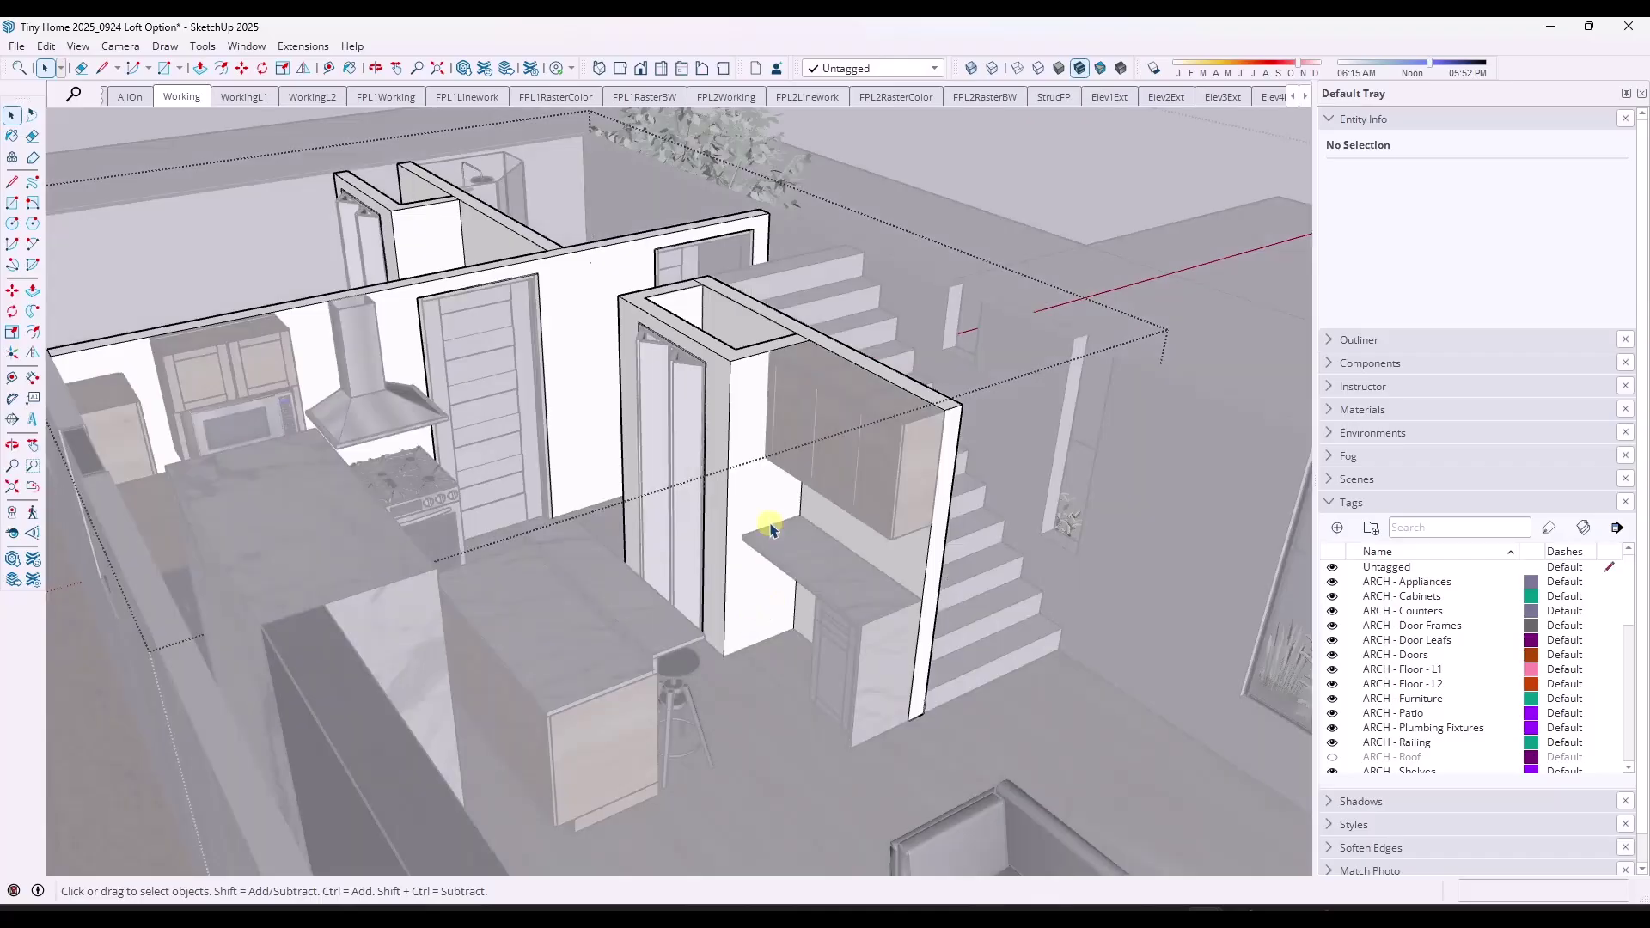
{"action": "left_click", "coordinate": [1100, 245]}
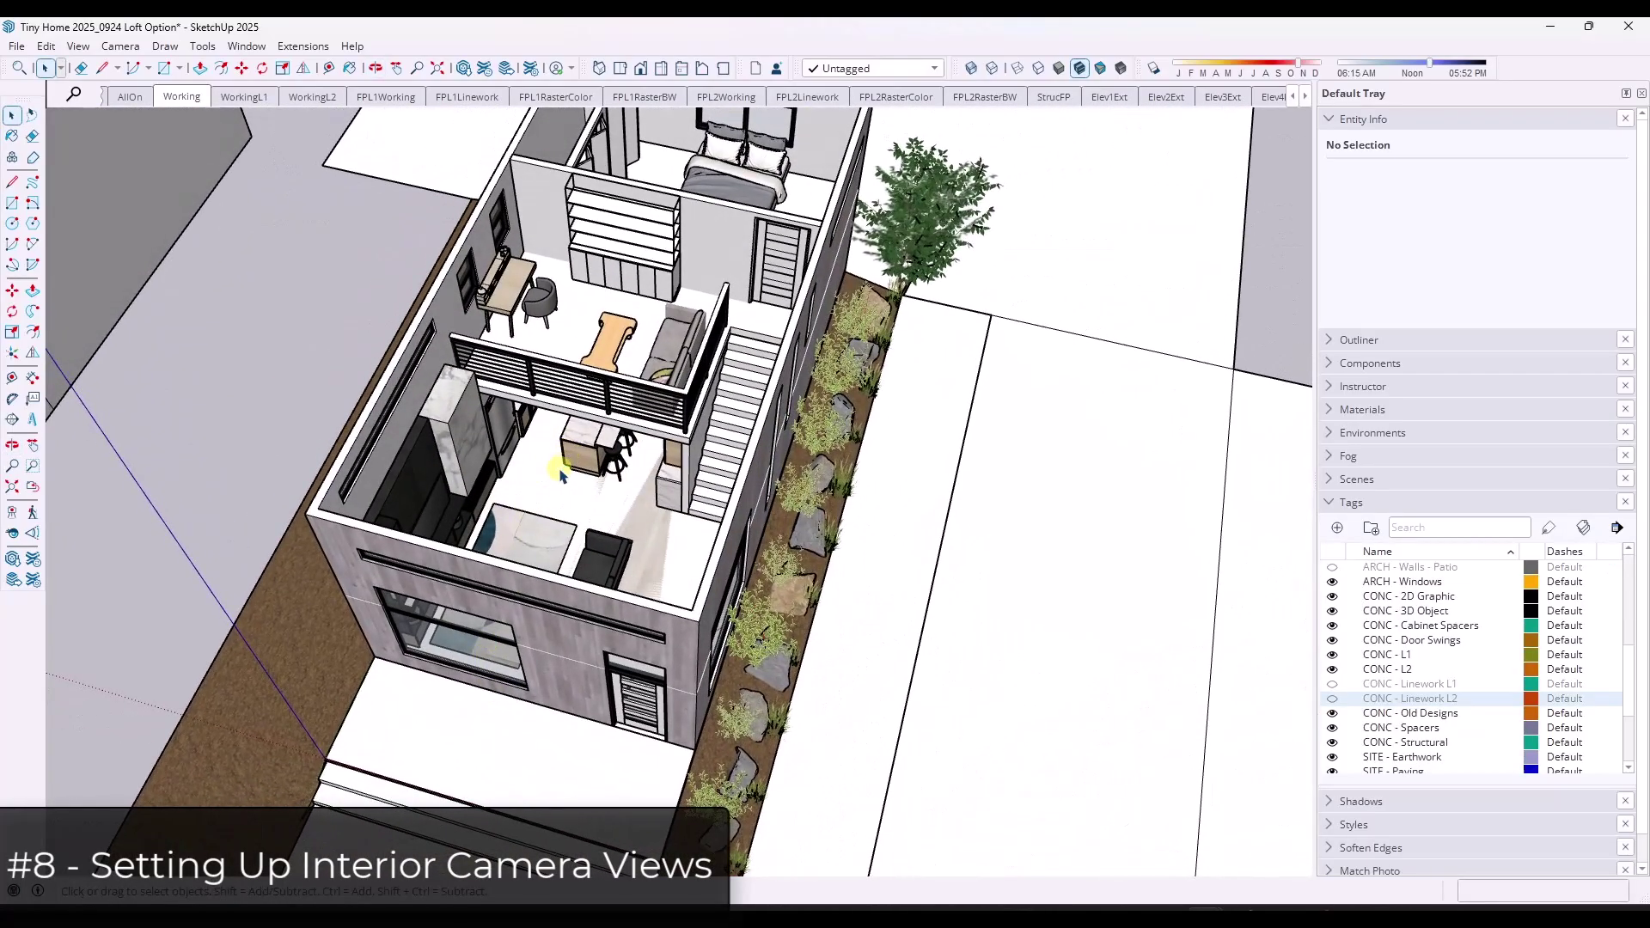
Try to frame an interior view of the kitchen using only zooming and orbiting
{"action": "scroll", "coordinate": [561, 475], "scroll_direction": "up", "scroll_amount": 10}
{"action": "middle_click_drag", "start_coordinate": [601, 545], "coordinate": [462, 445]}
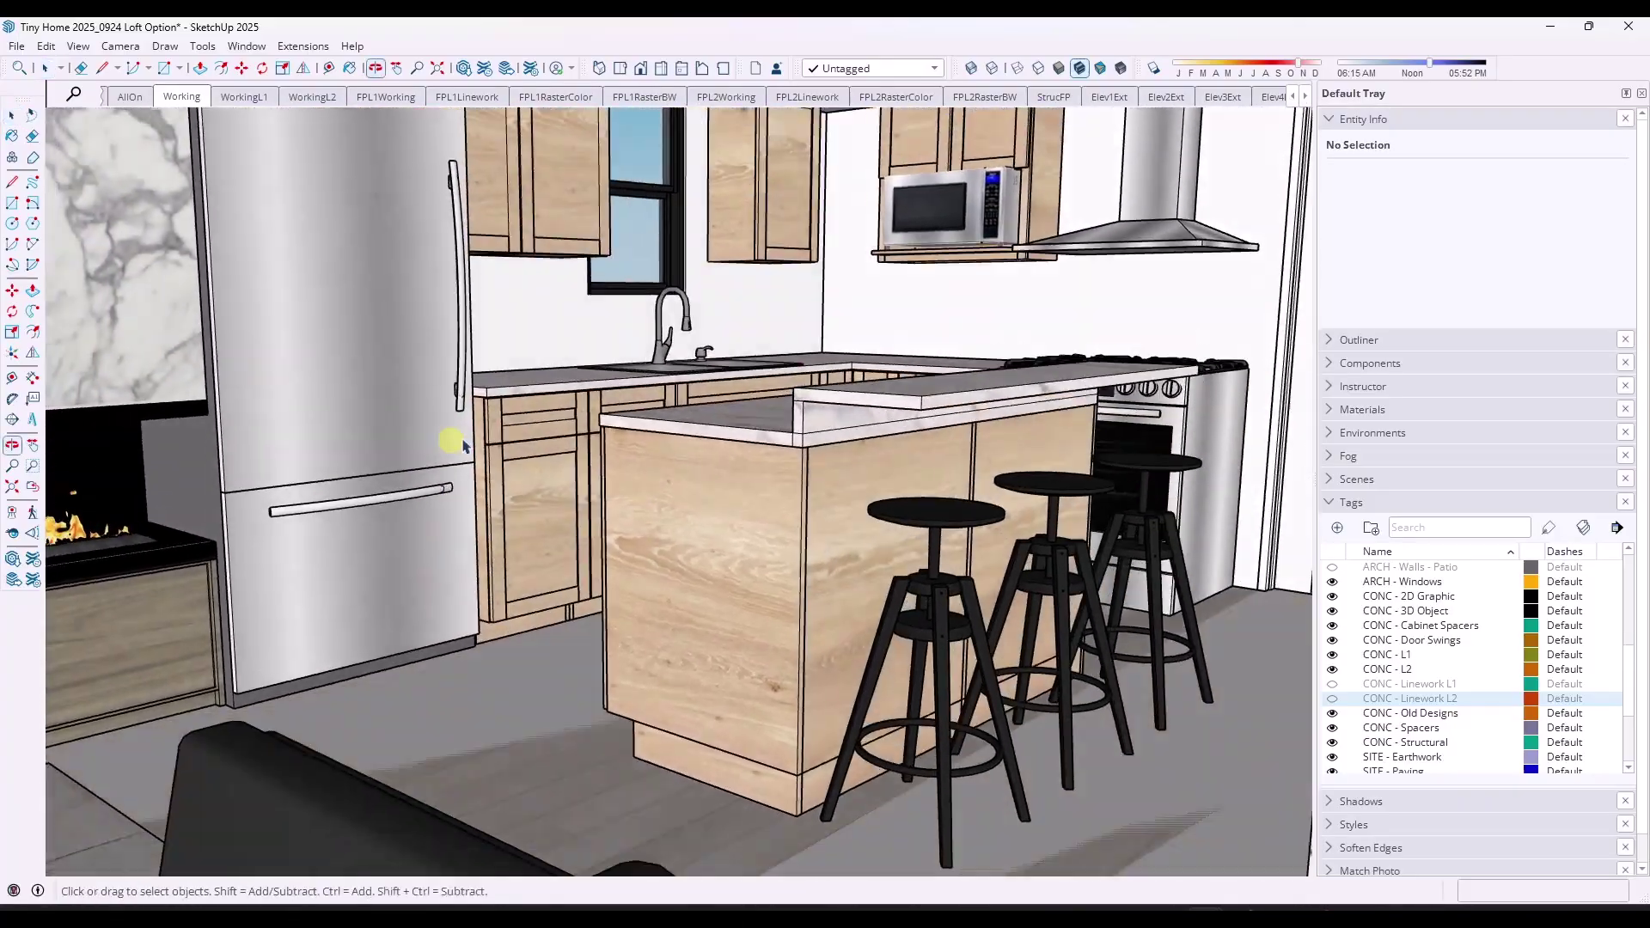
{"action": "middle_click_drag", "start_coordinate": [626, 408], "coordinate": [640, 547], "text": "shift"}
{"action": "middle_click_drag", "start_coordinate": [958, 537], "coordinate": [909, 507], "text": "shift"}
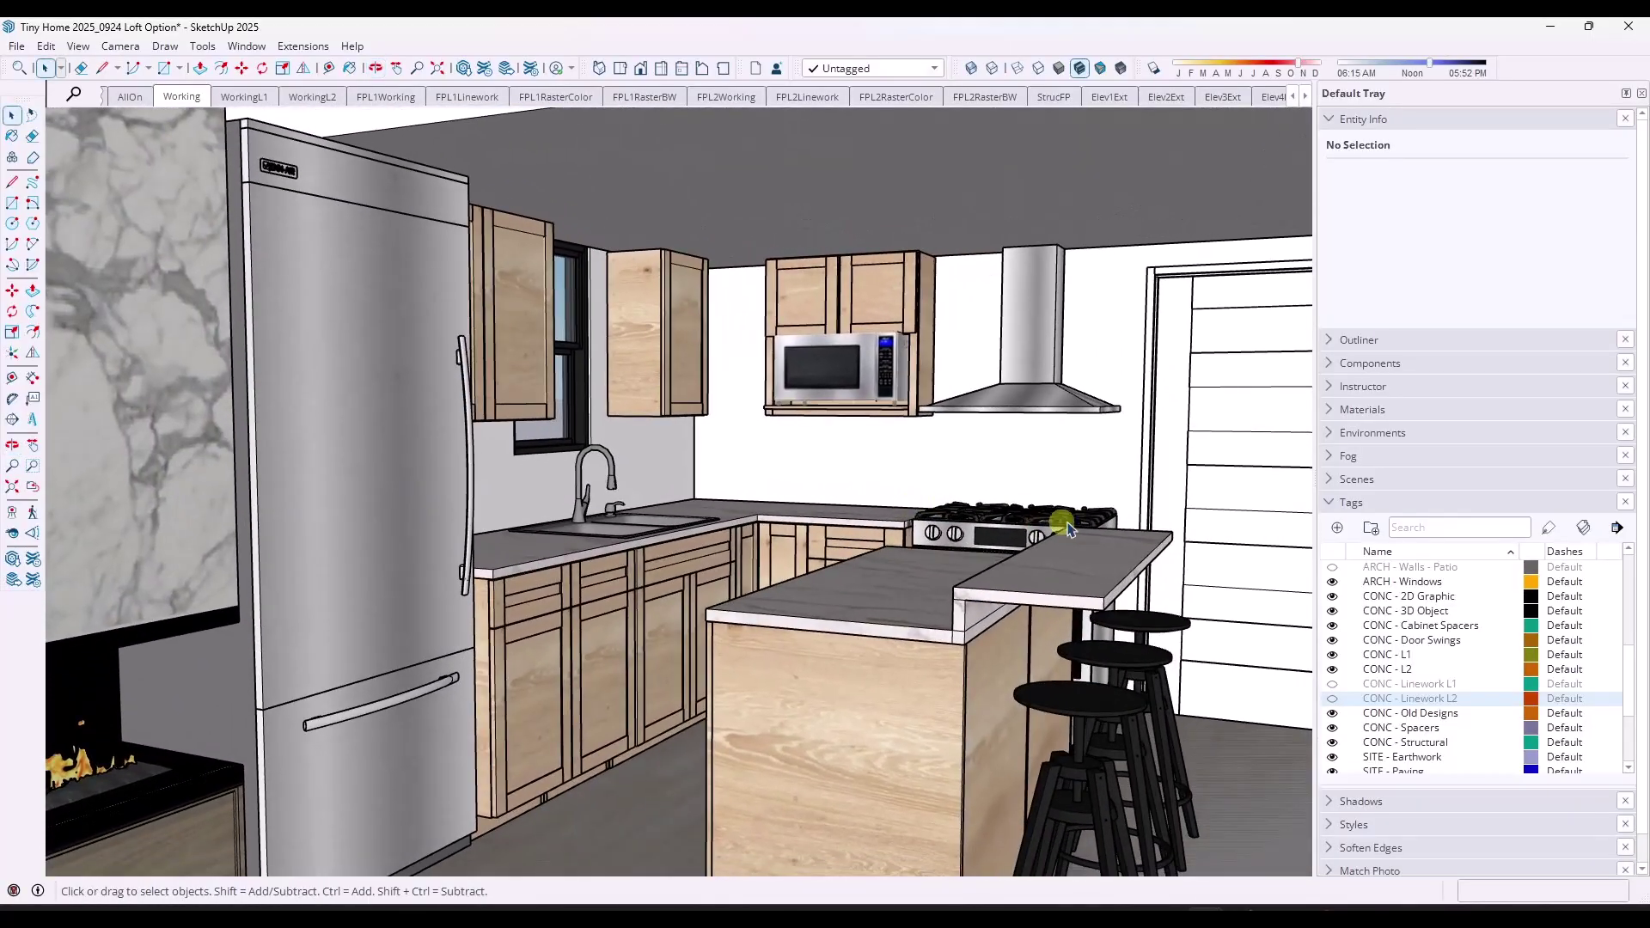
{"action": "middle_click_drag", "start_coordinate": [1068, 528], "coordinate": [1001, 642]}
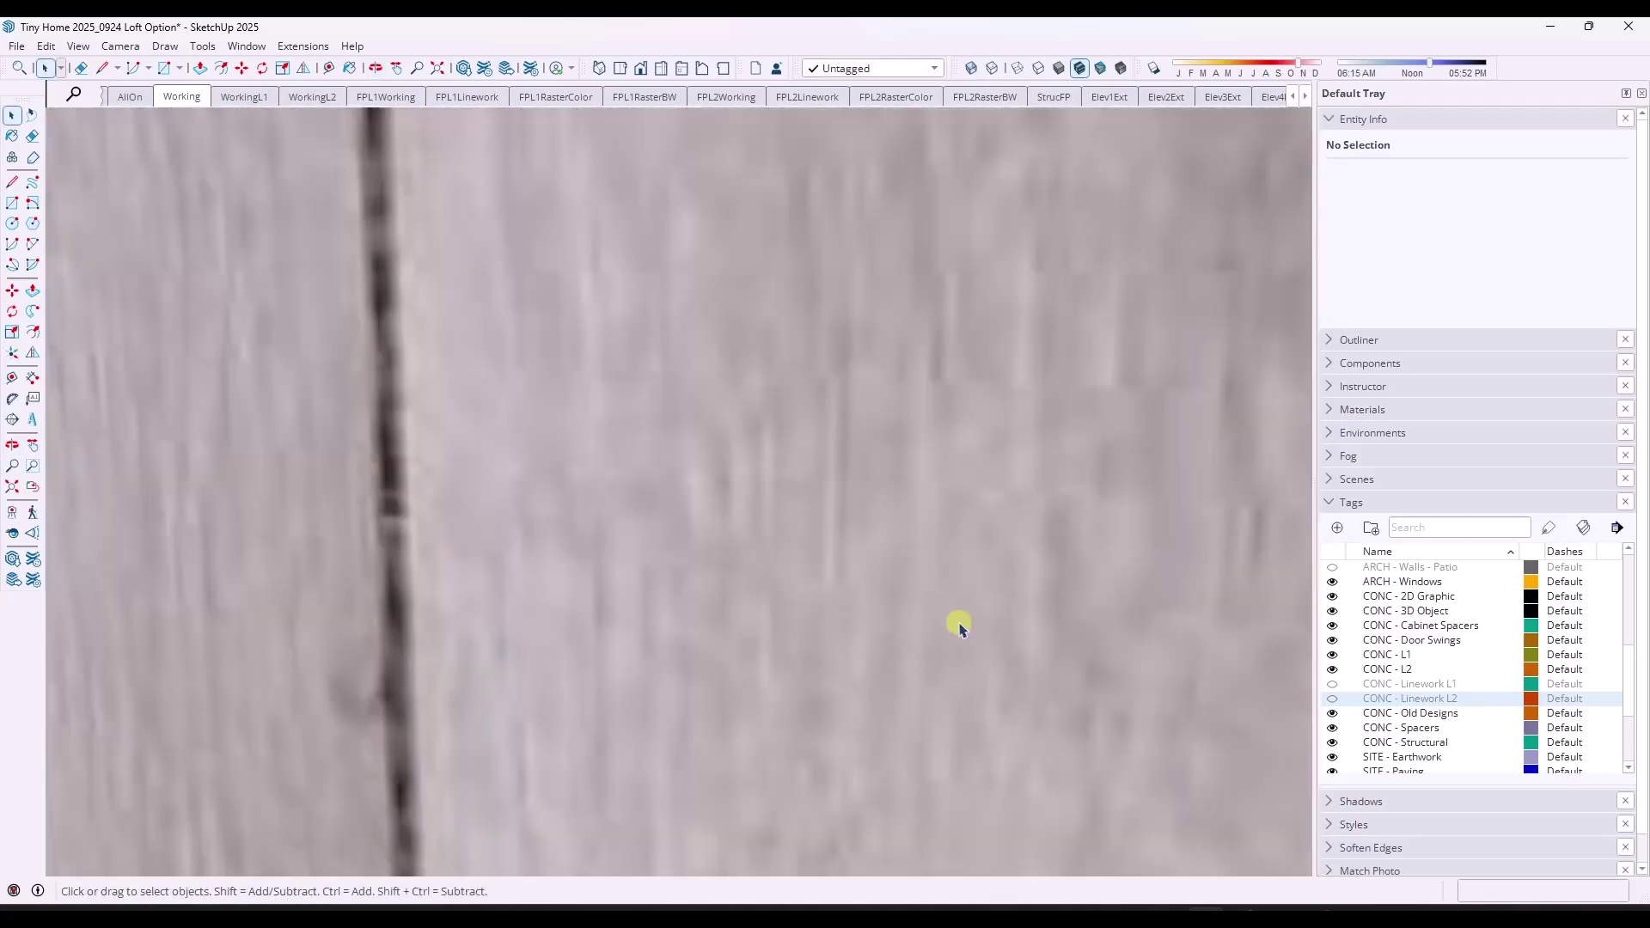
{"action": "scroll", "coordinate": [946, 630], "scroll_direction": "down", "scroll_amount": 6}
{"action": "scroll", "coordinate": [937, 705], "scroll_direction": "down", "scroll_amount": 10}
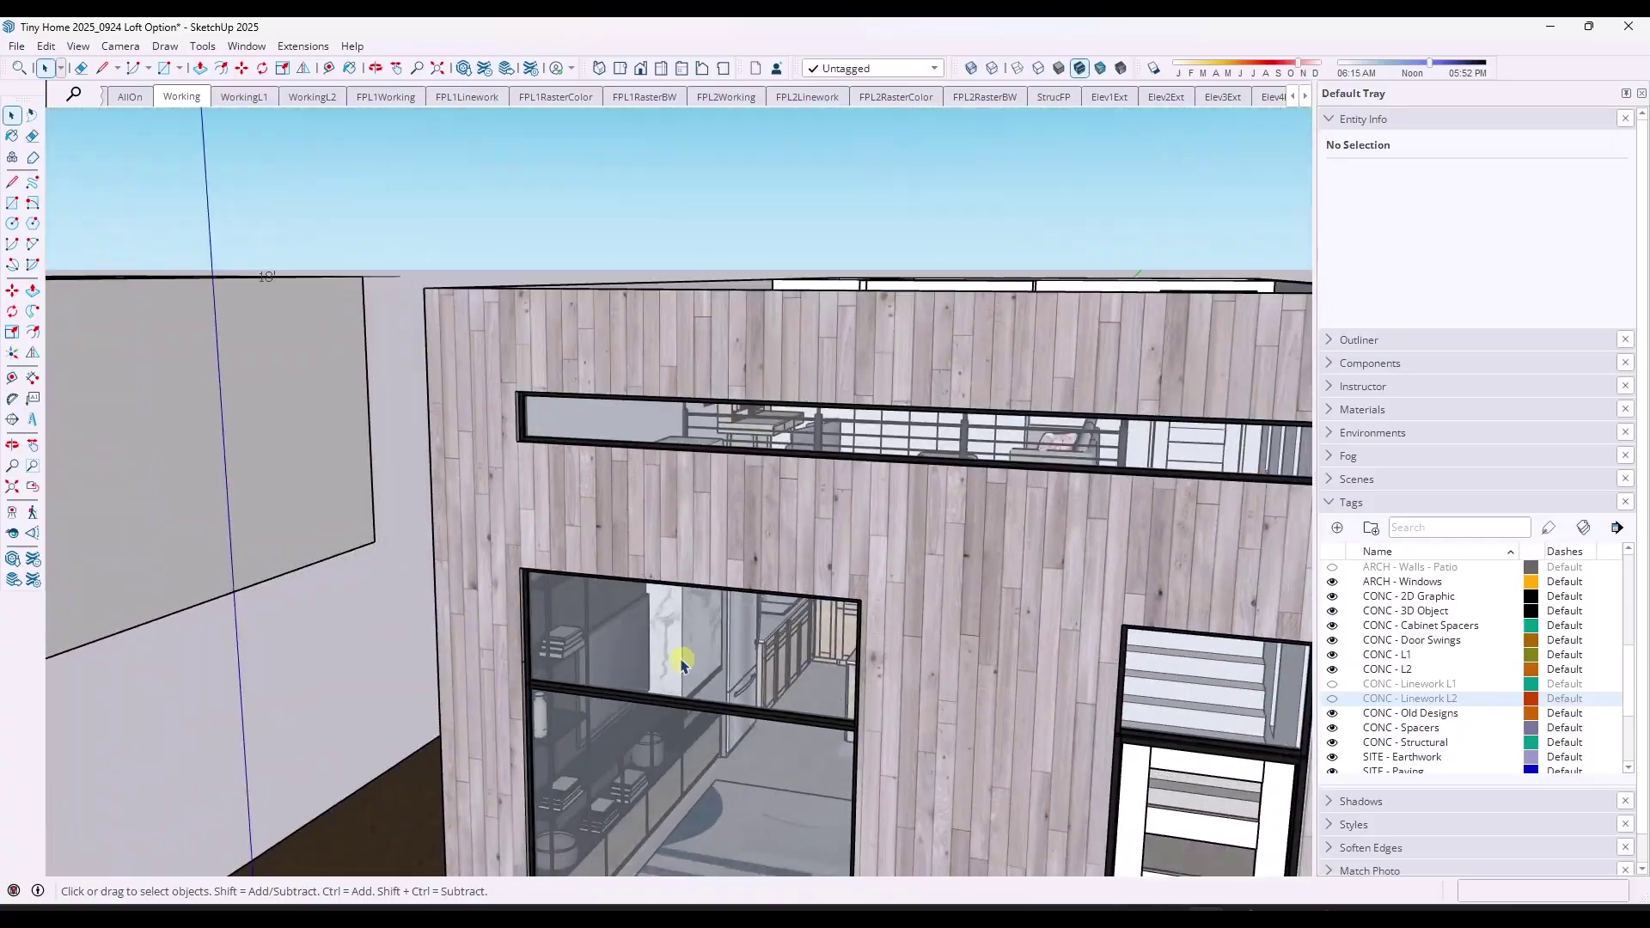
{"action": "middle_click_drag", "start_coordinate": [744, 608], "coordinate": [758, 851]}
{"action": "scroll", "coordinate": [712, 609], "scroll_direction": "up", "scroll_amount": 5}
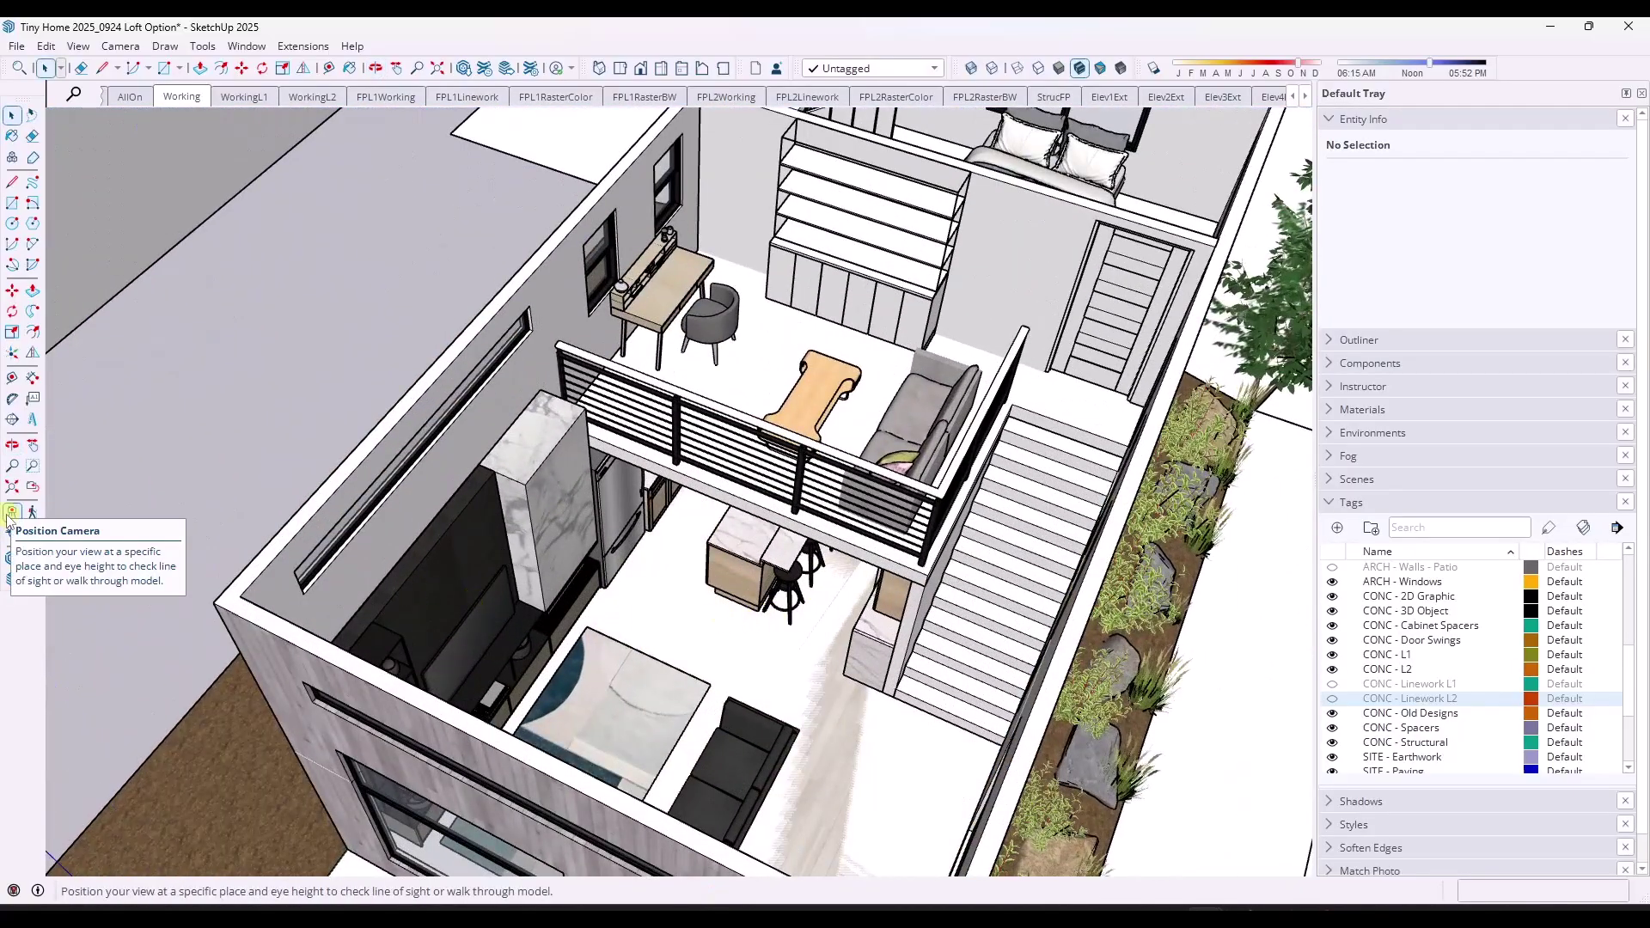
Use Position Camera to stand on the living room rug at the default eye height and turn the view toward the kitchen
{"action": "right_click", "coordinate": [413, 69]}
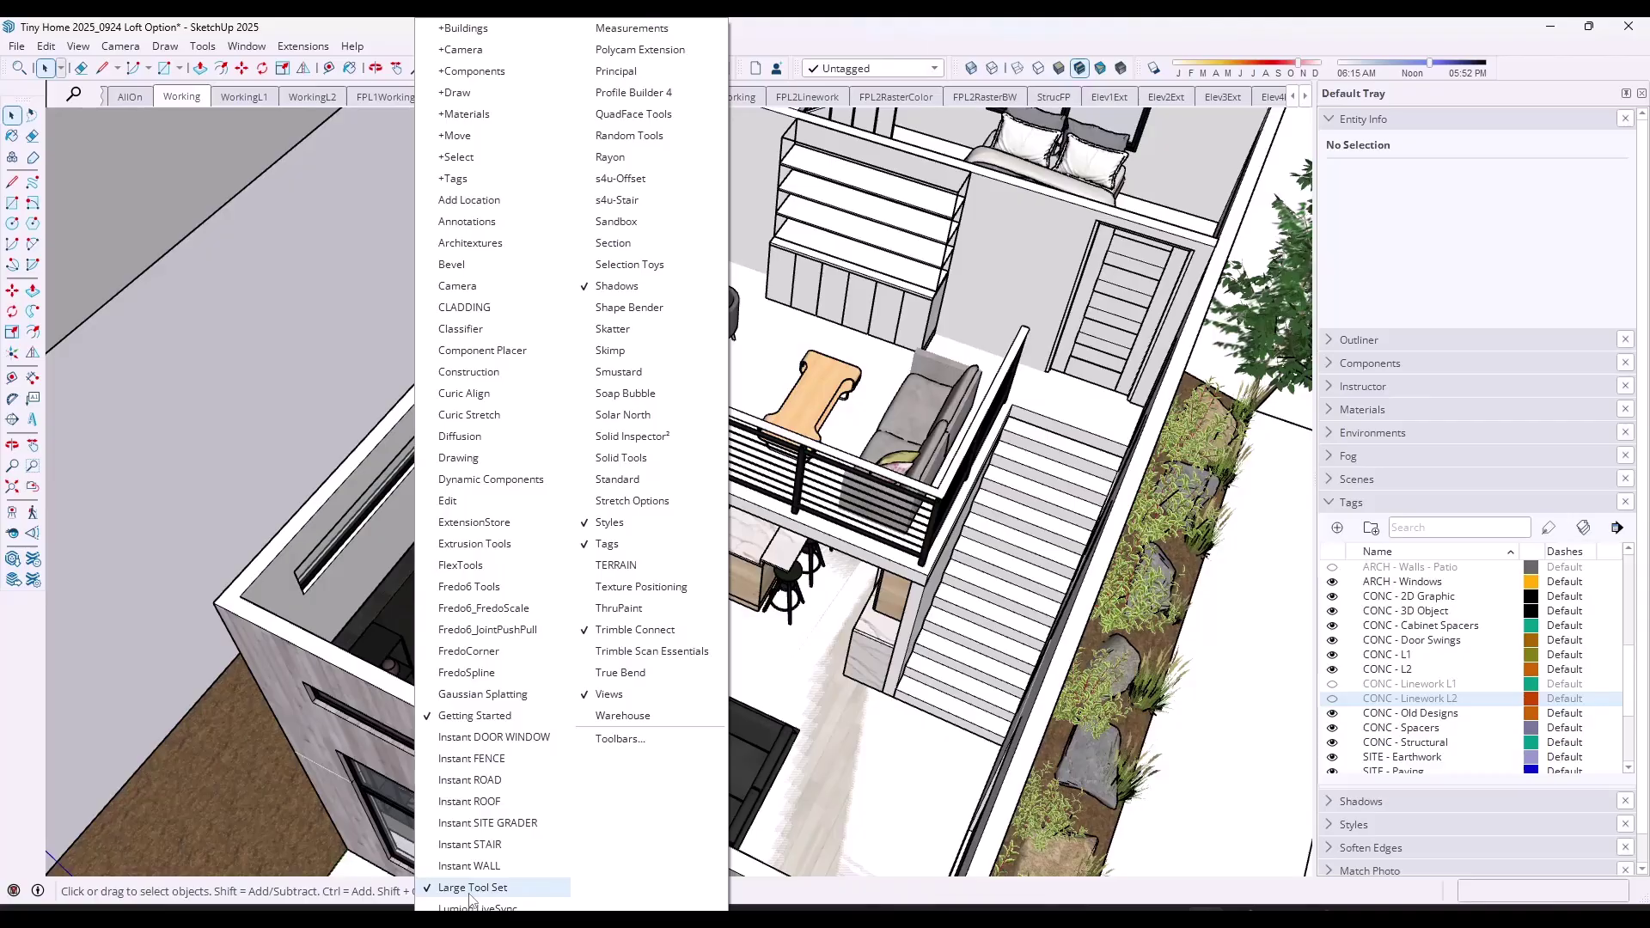
{"action": "left_click", "coordinate": [250, 378]}
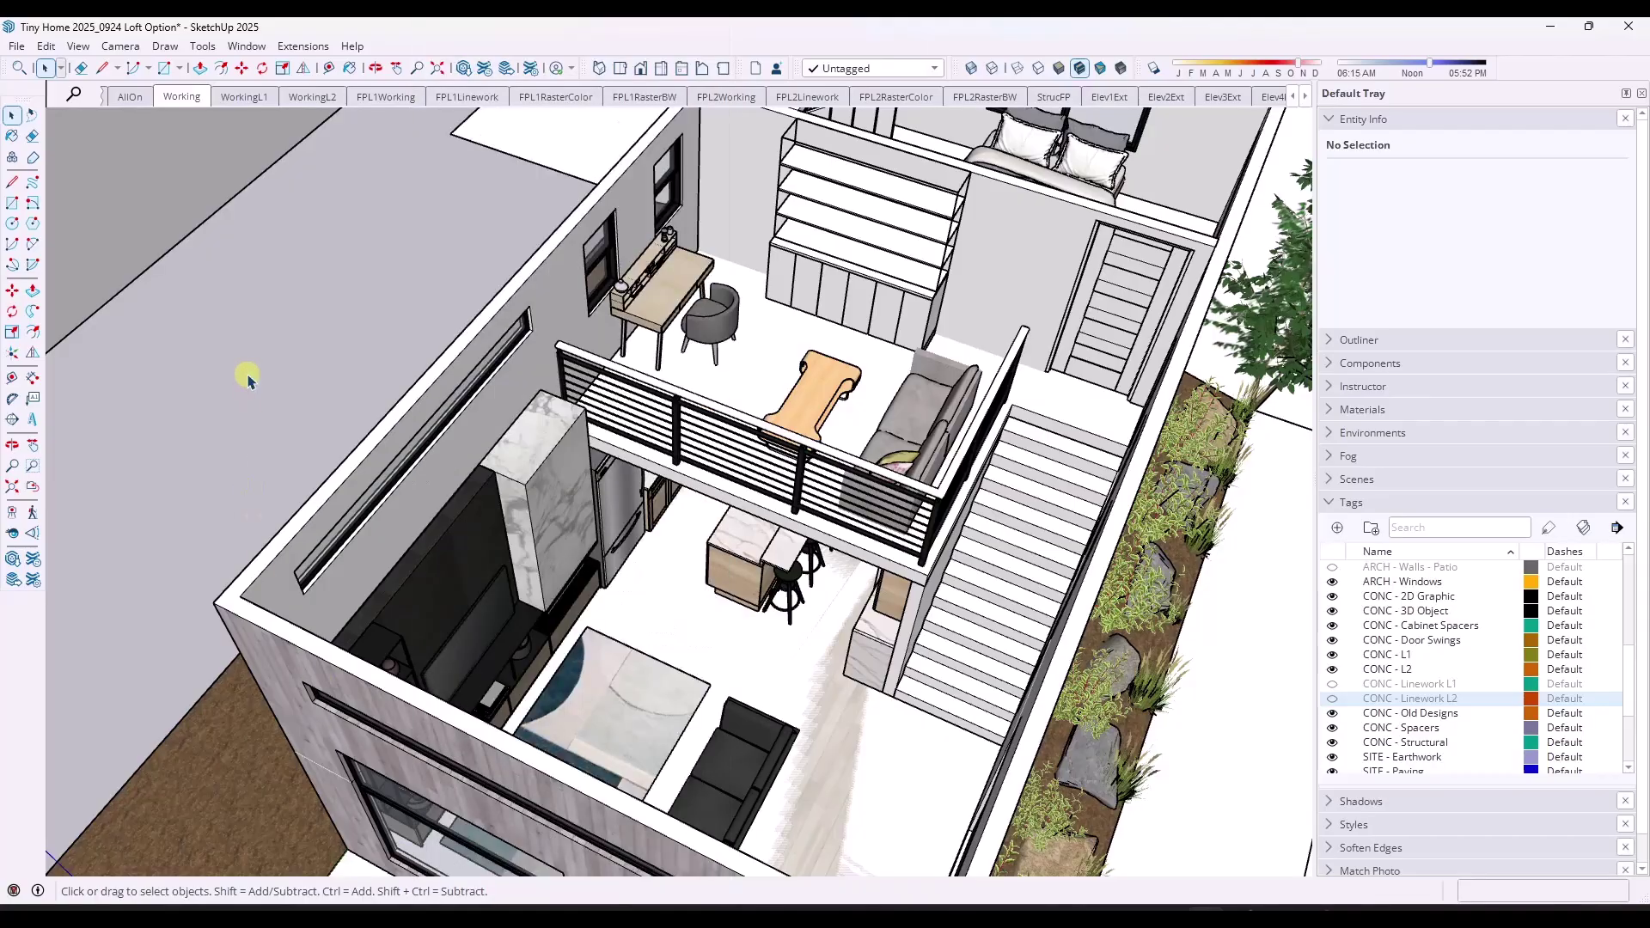
{"action": "left_click", "coordinate": [12, 513]}
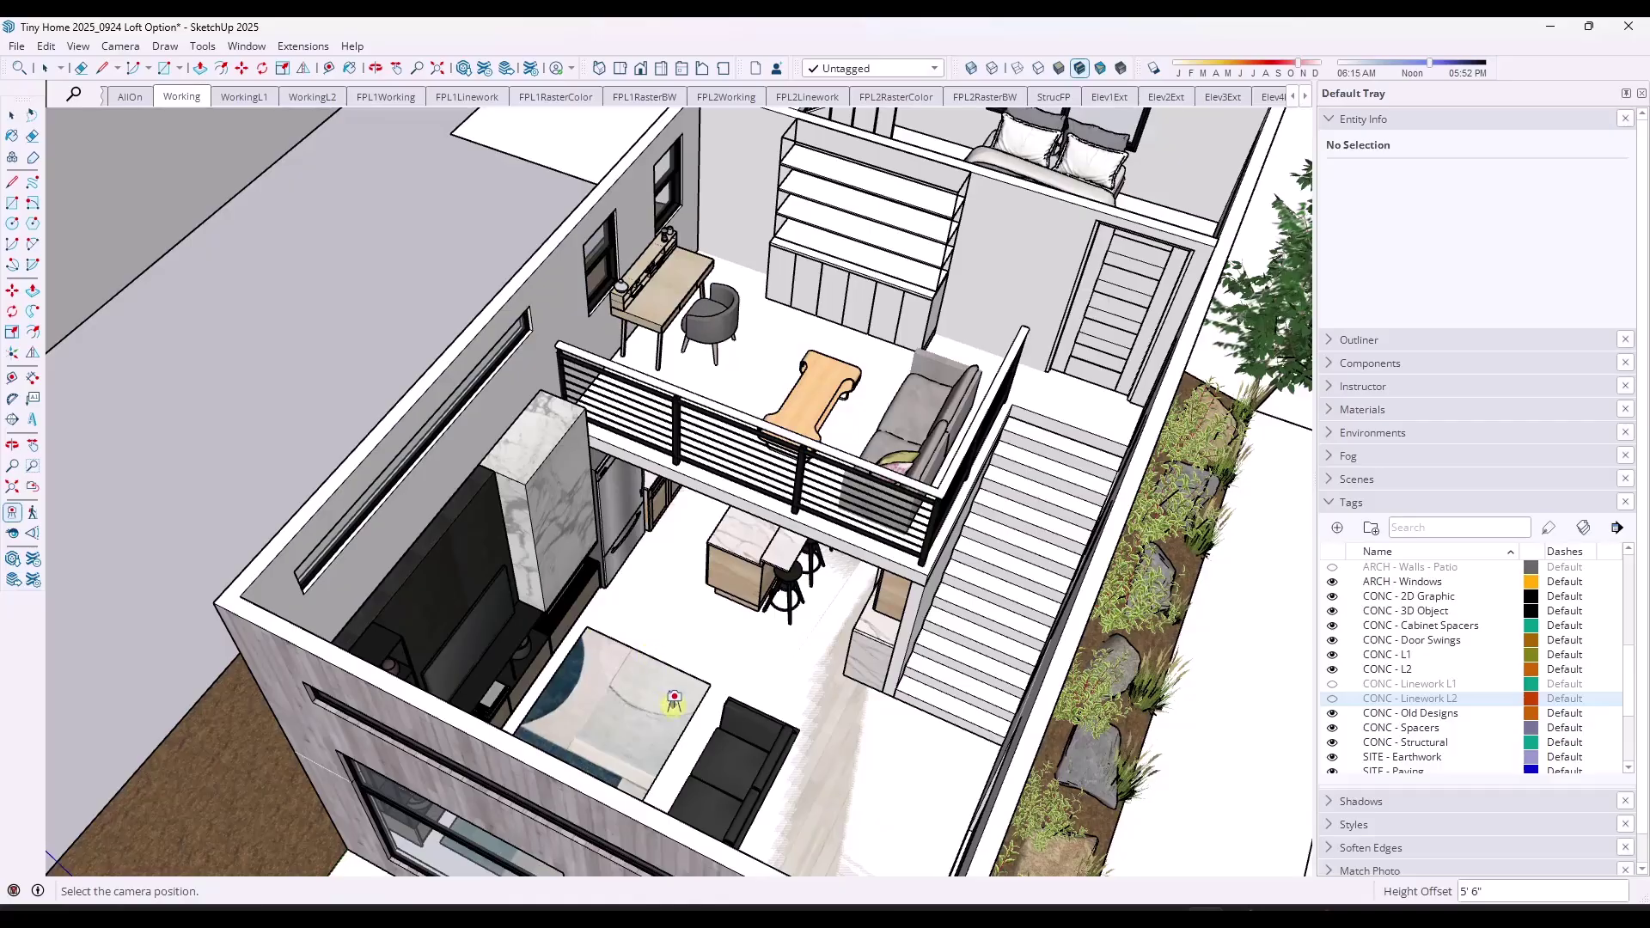
{"action": "left_click", "coordinate": [674, 701]}
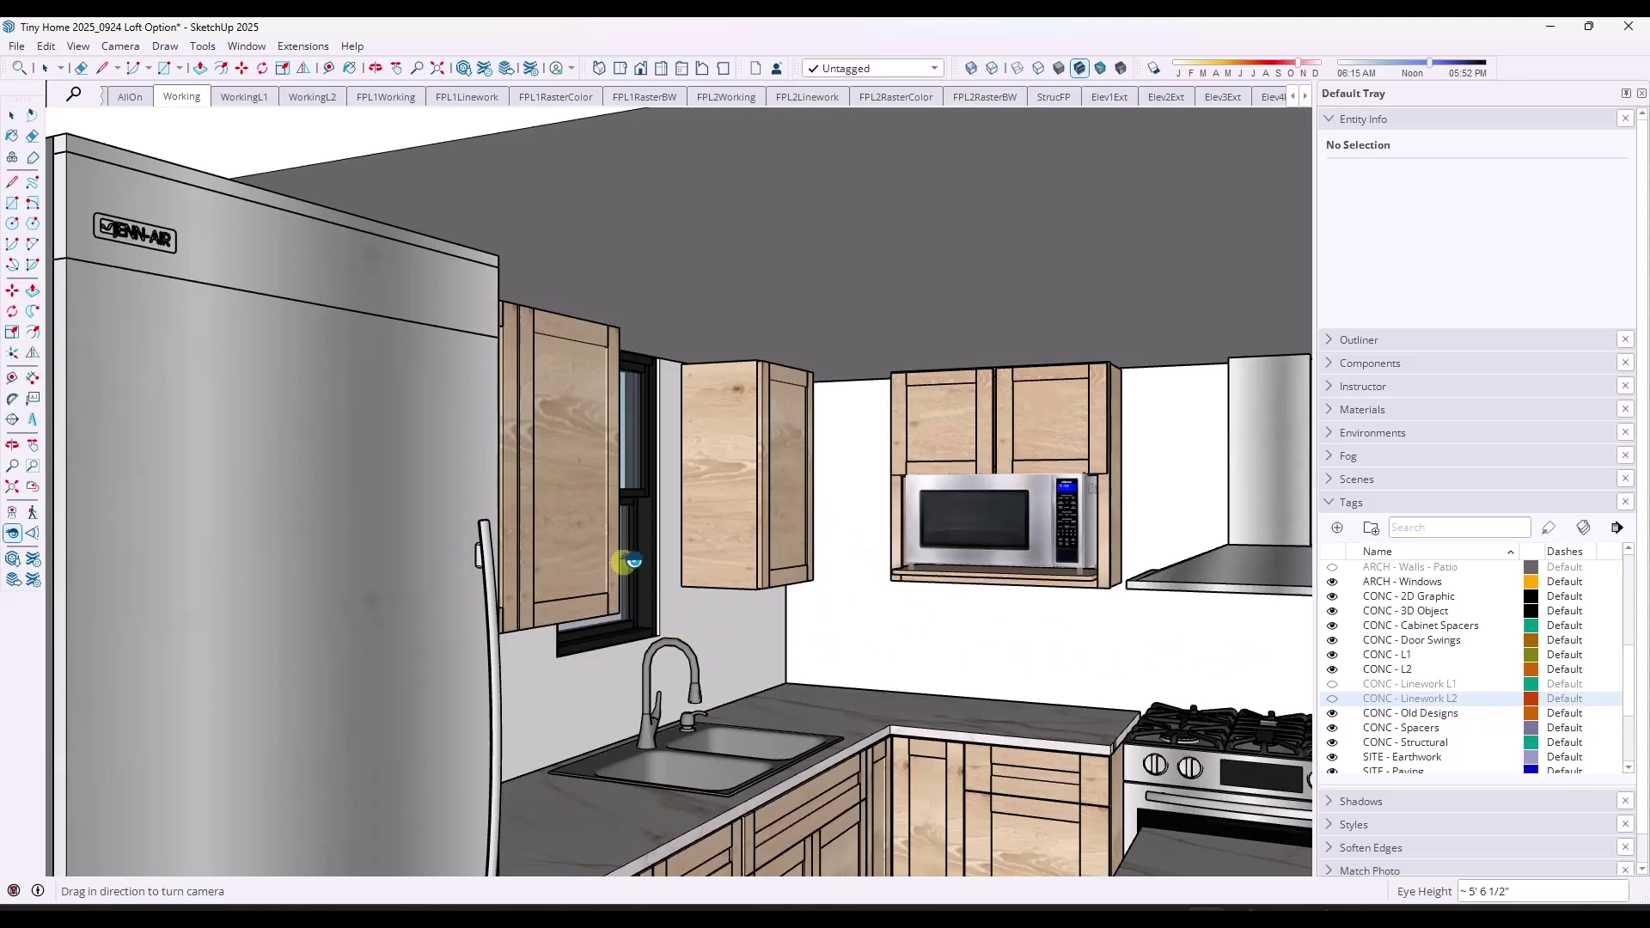
{"action": "left_click_drag", "start_coordinate": [662, 545], "coordinate": [713, 613]}
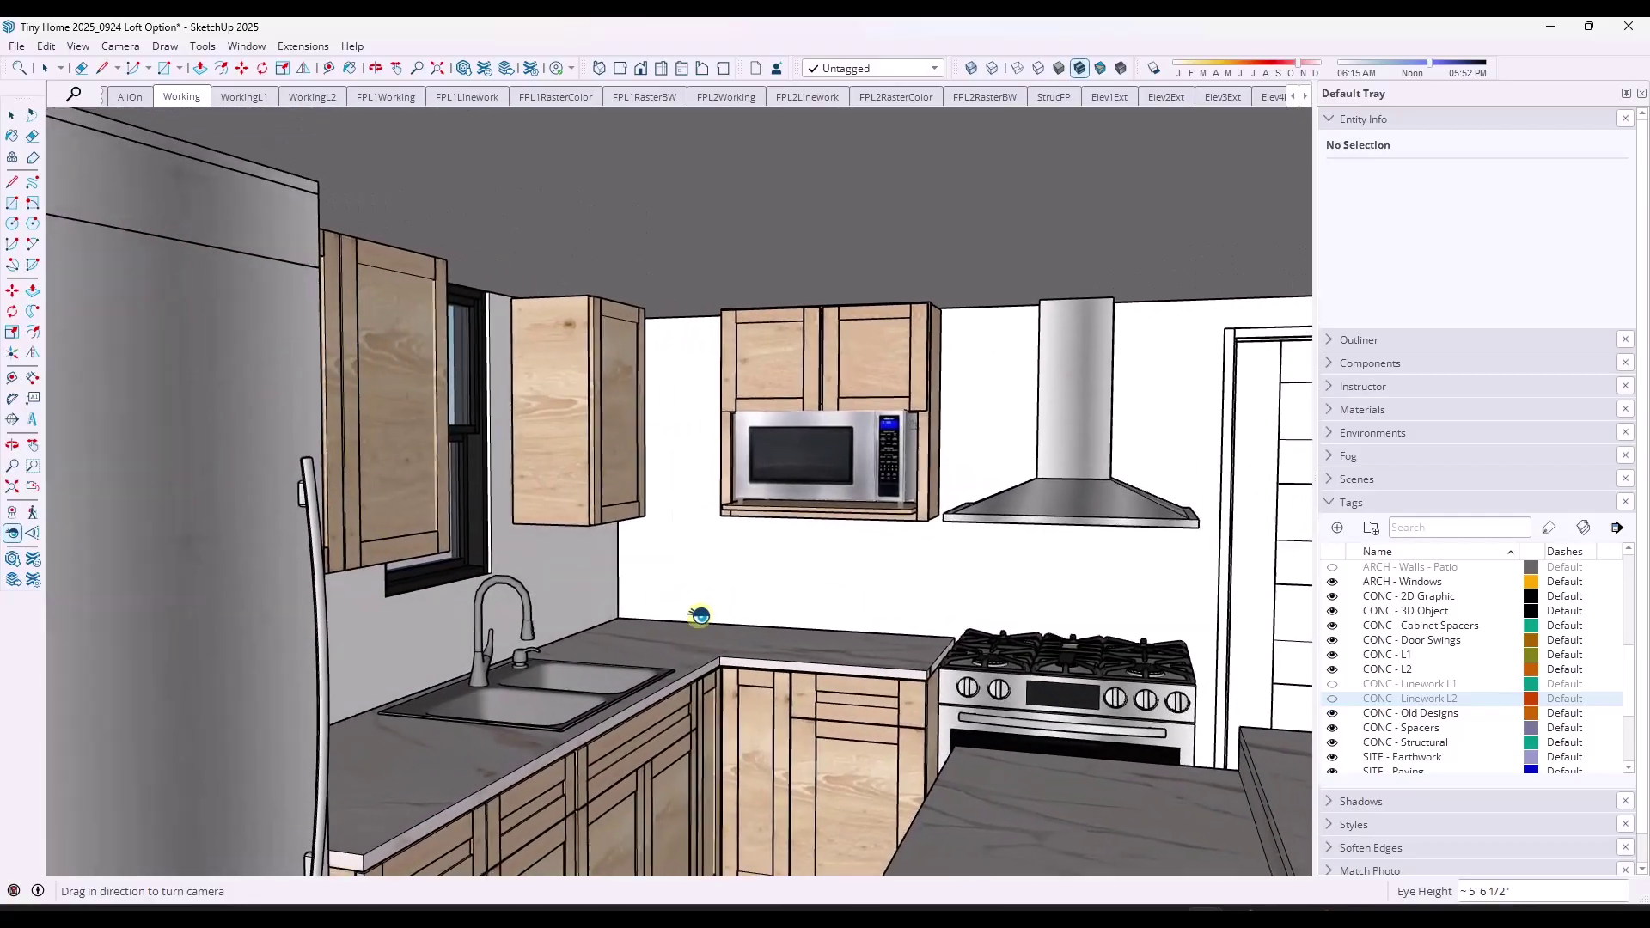
Return to the Working scene, aim the camera from the living room floor toward the kitchen, and set its eye height to 6'
{"action": "left_click", "coordinate": [189, 97]}
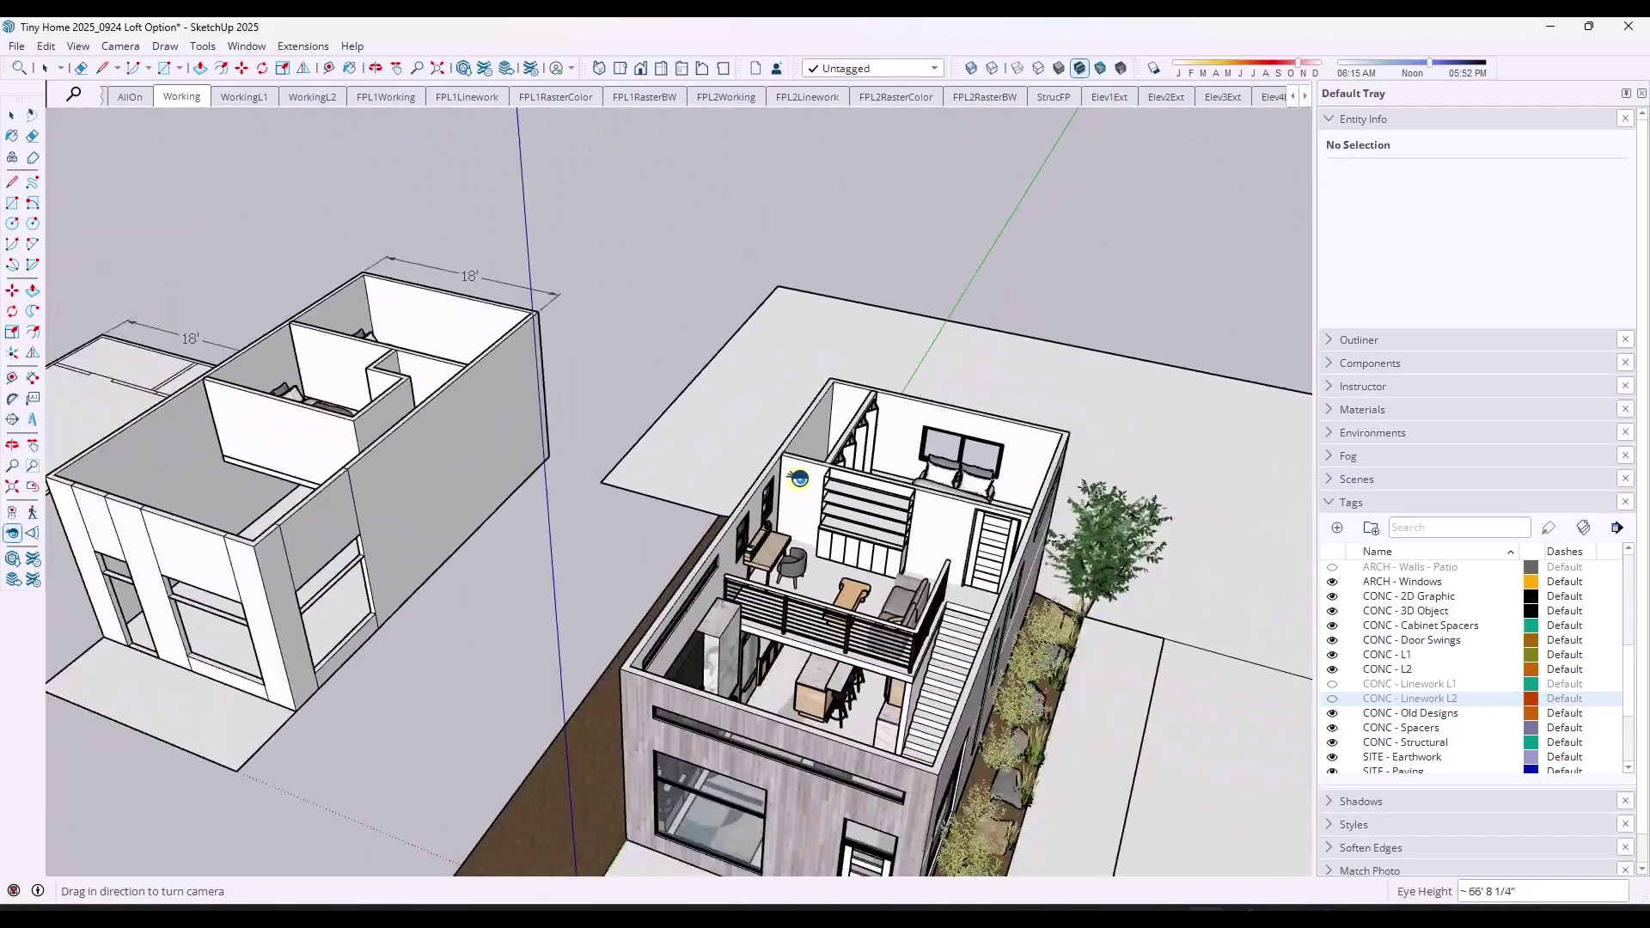
{"action": "left_click", "coordinate": [13, 515]}
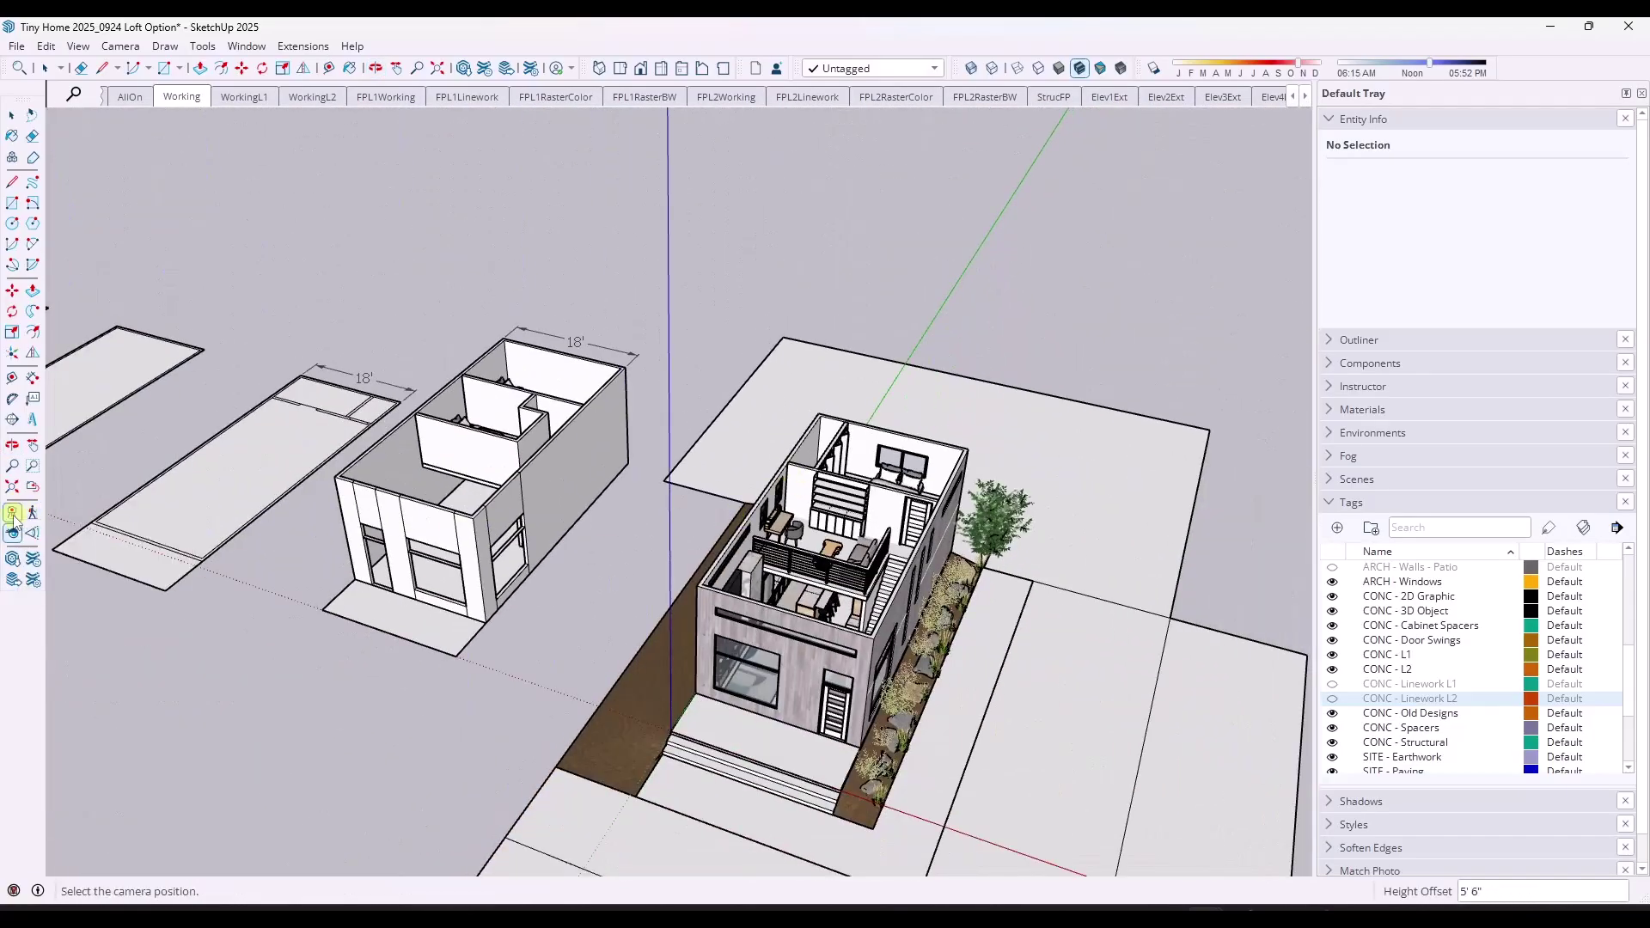
{"action": "left_click", "coordinate": [871, 587]}
{"action": "key", "text": "o"}
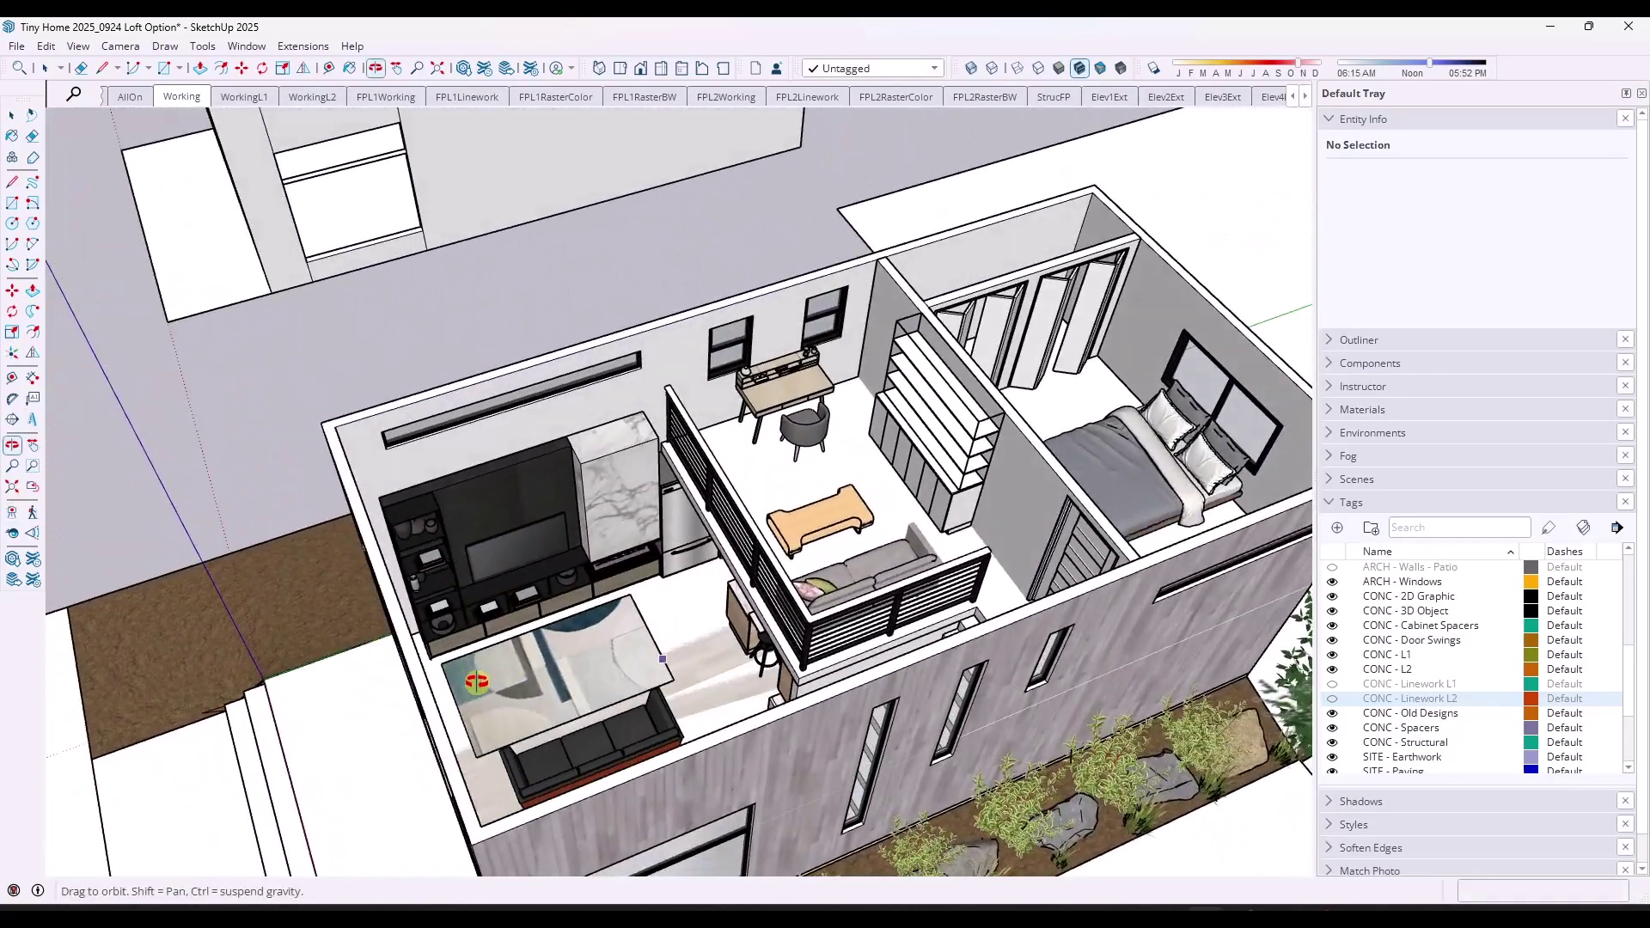
{"action": "scroll", "coordinate": [471, 676], "scroll_direction": "up", "scroll_amount": 3}
{"action": "left_click_drag", "start_coordinate": [468, 672], "coordinate": [940, 685]}
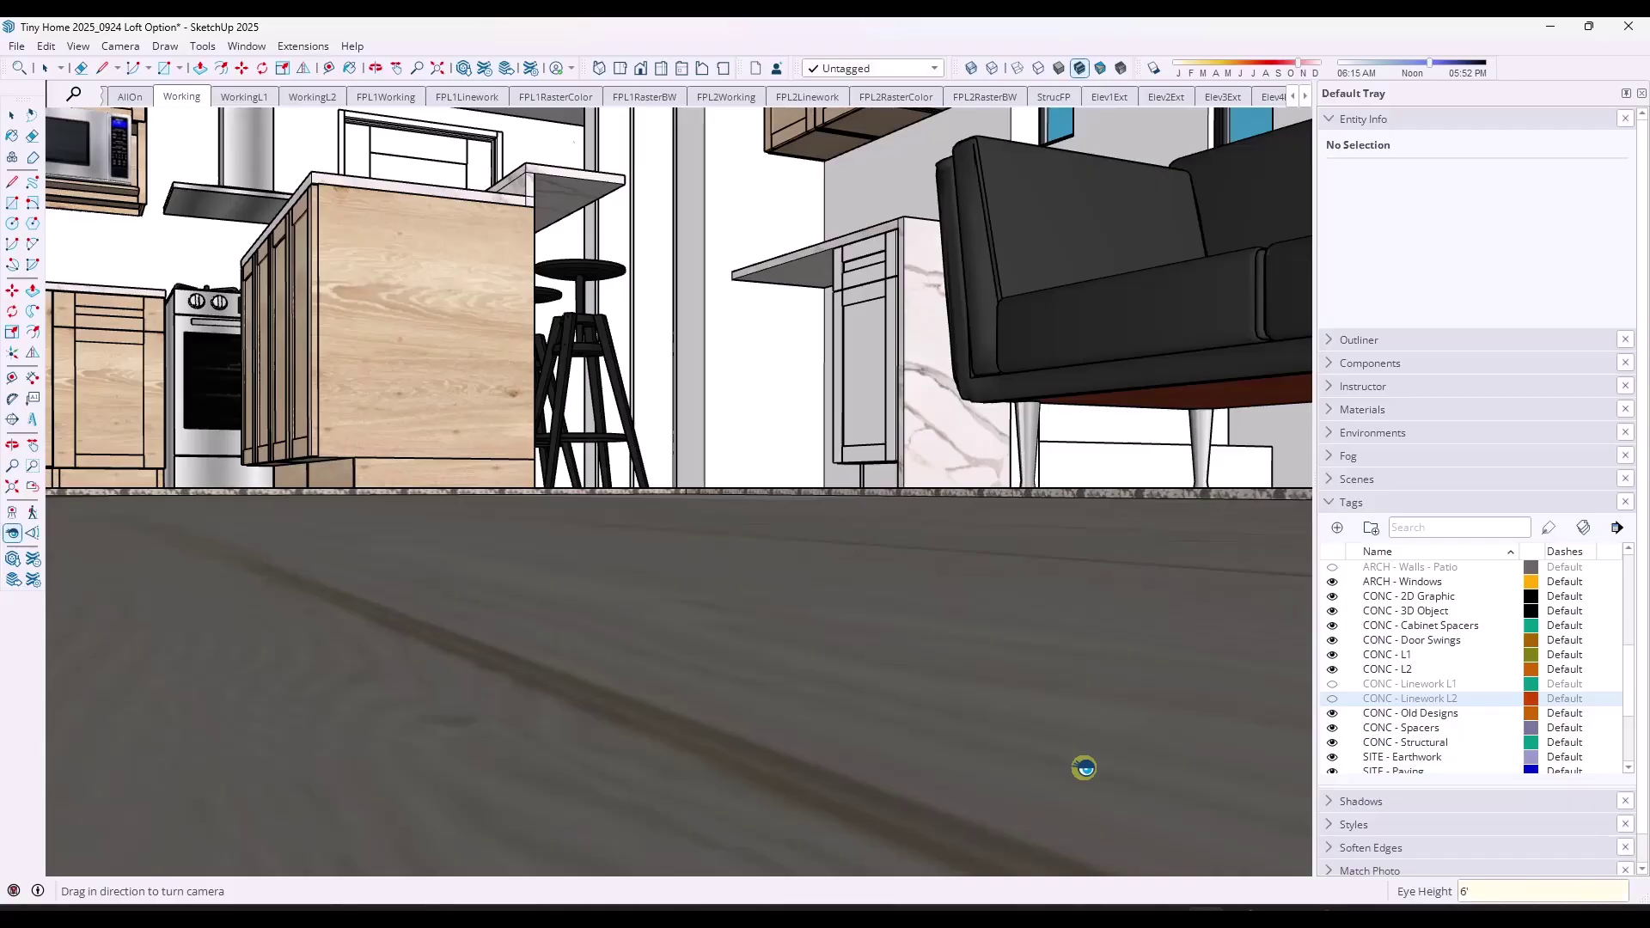
{"action": "key", "text": "Return"}
{"action": "left_click_drag", "start_coordinate": [906, 573], "coordinate": [803, 649]}
Position the camera on the loft floor and aim it over the railing toward the front windows of the living room
{"action": "scroll", "coordinate": [803, 649], "scroll_direction": "down", "scroll_amount": 4}
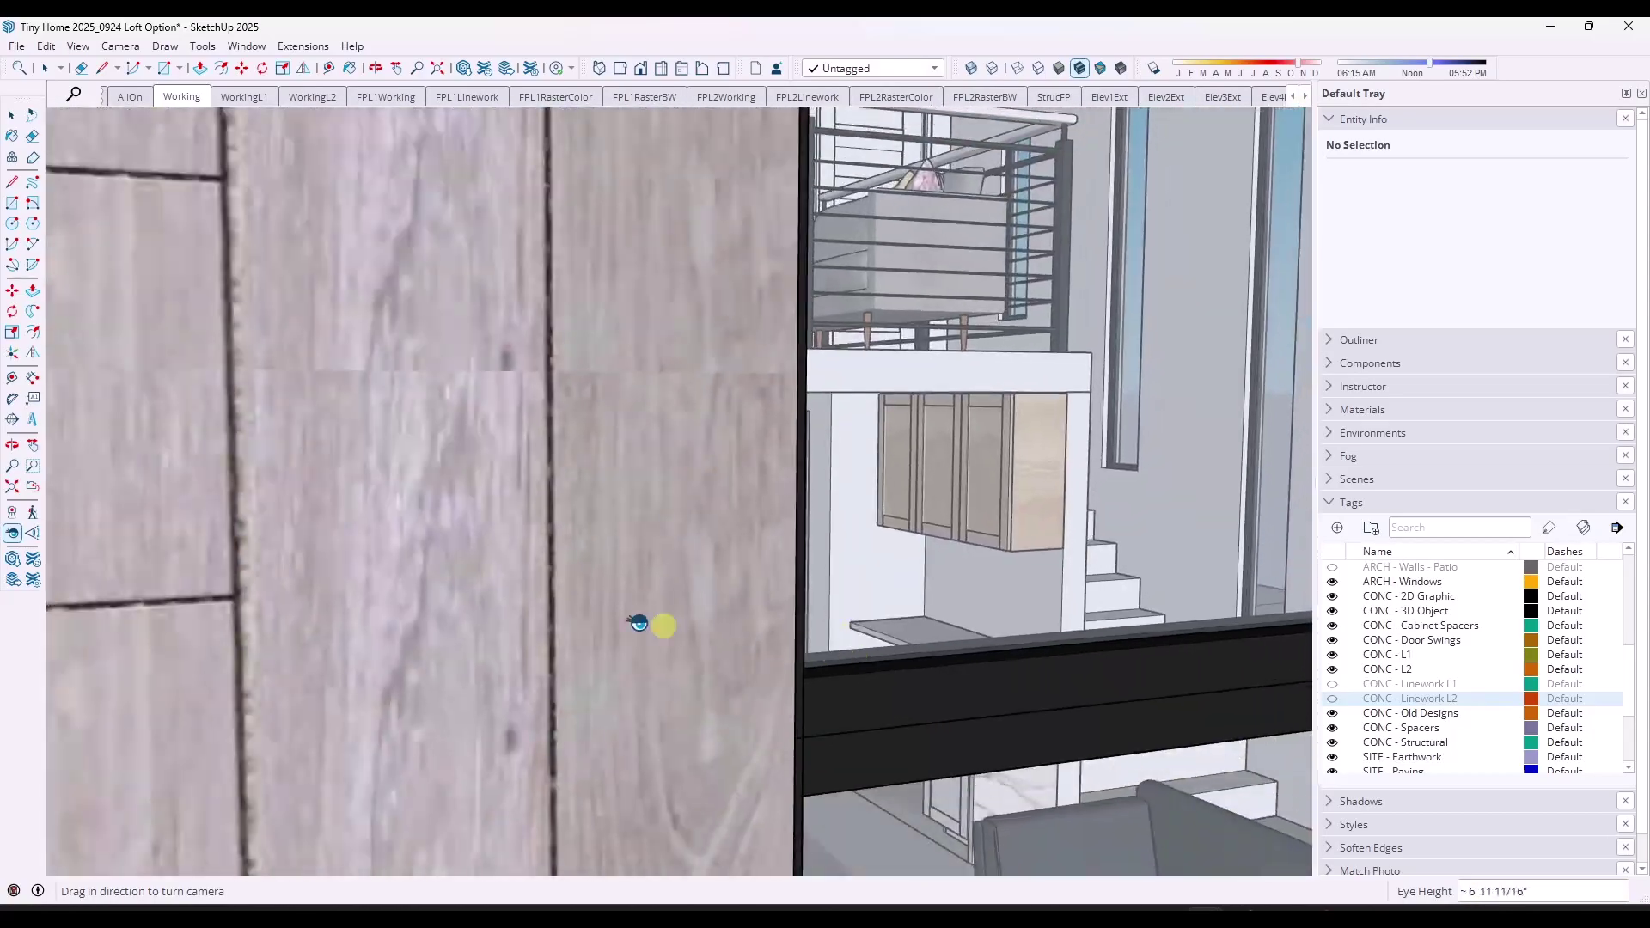
{"action": "scroll", "coordinate": [602, 640], "scroll_direction": "down", "scroll_amount": 10}
{"action": "middle_click_drag", "start_coordinate": [870, 637], "coordinate": [666, 802]}
{"action": "scroll", "coordinate": [667, 803], "scroll_direction": "down", "scroll_amount": 2}
{"action": "scroll", "coordinate": [631, 469], "scroll_direction": "up", "scroll_amount": 2}
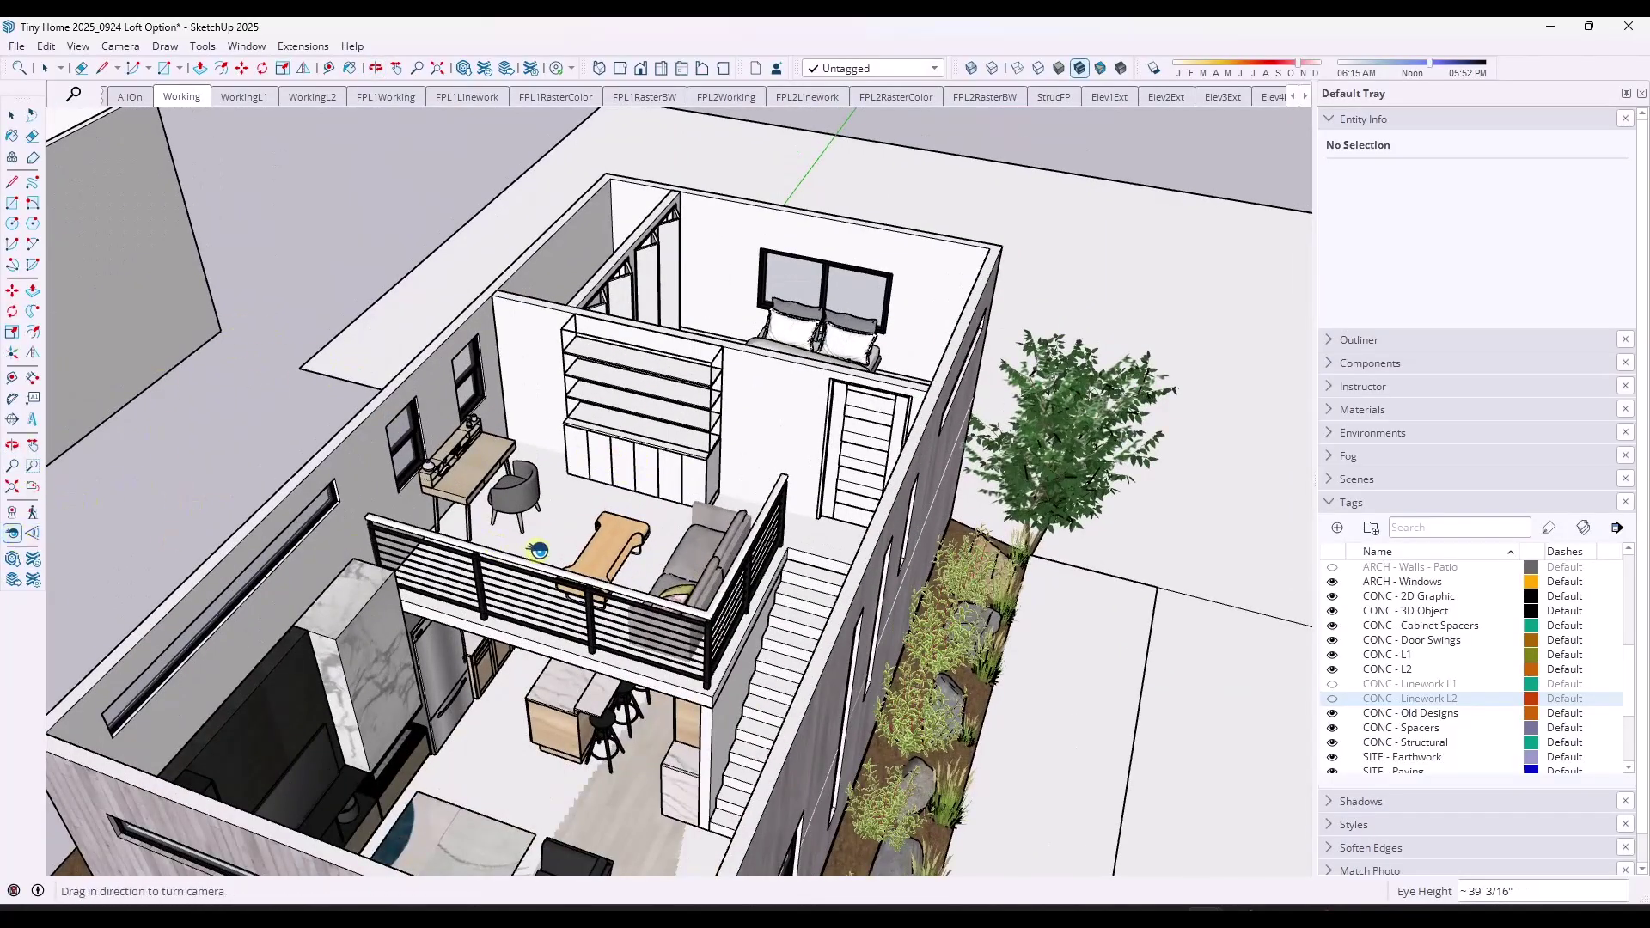
{"action": "left_click", "coordinate": [12, 512]}
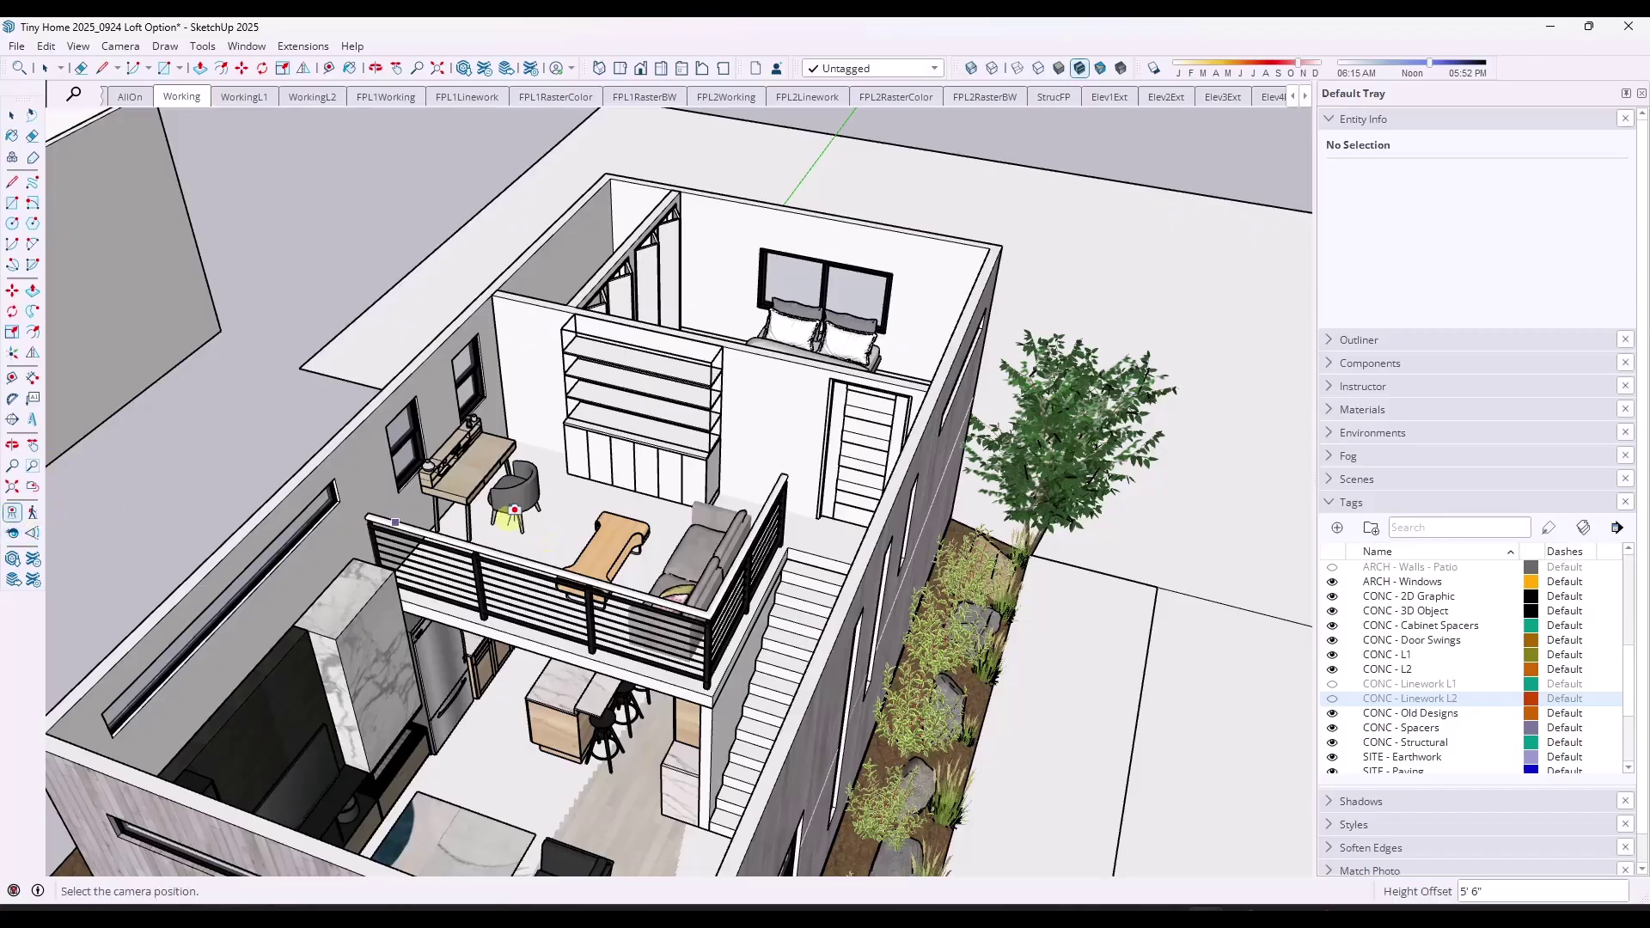
{"action": "mouse_move", "coordinate": [552, 535]}
{"action": "left_mouse_down"}
{"action": "mouse_move", "coordinate": [254, 846]}
{"action": "mouse_move", "coordinate": [290, 859]}
{"action": "left_mouse_up"}
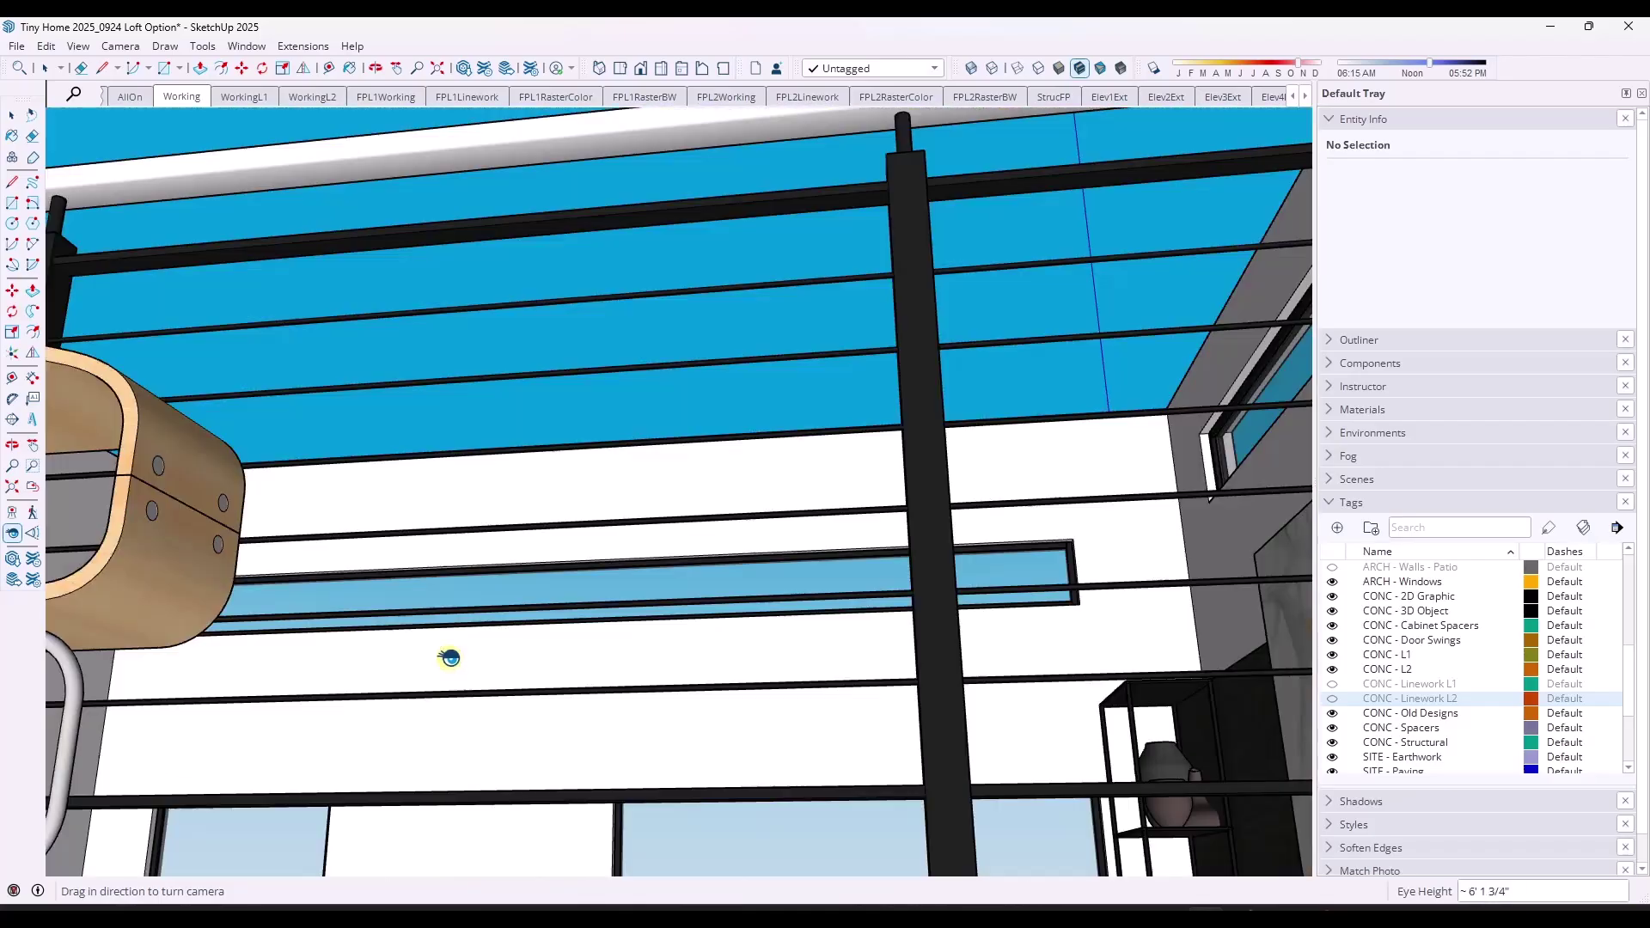
{"action": "middle_click_drag", "start_coordinate": [688, 504], "coordinate": [725, 832]}
{"action": "left_click_drag", "start_coordinate": [727, 619], "coordinate": [756, 724]}
{"action": "left_click_drag", "start_coordinate": [736, 560], "coordinate": [718, 379]}
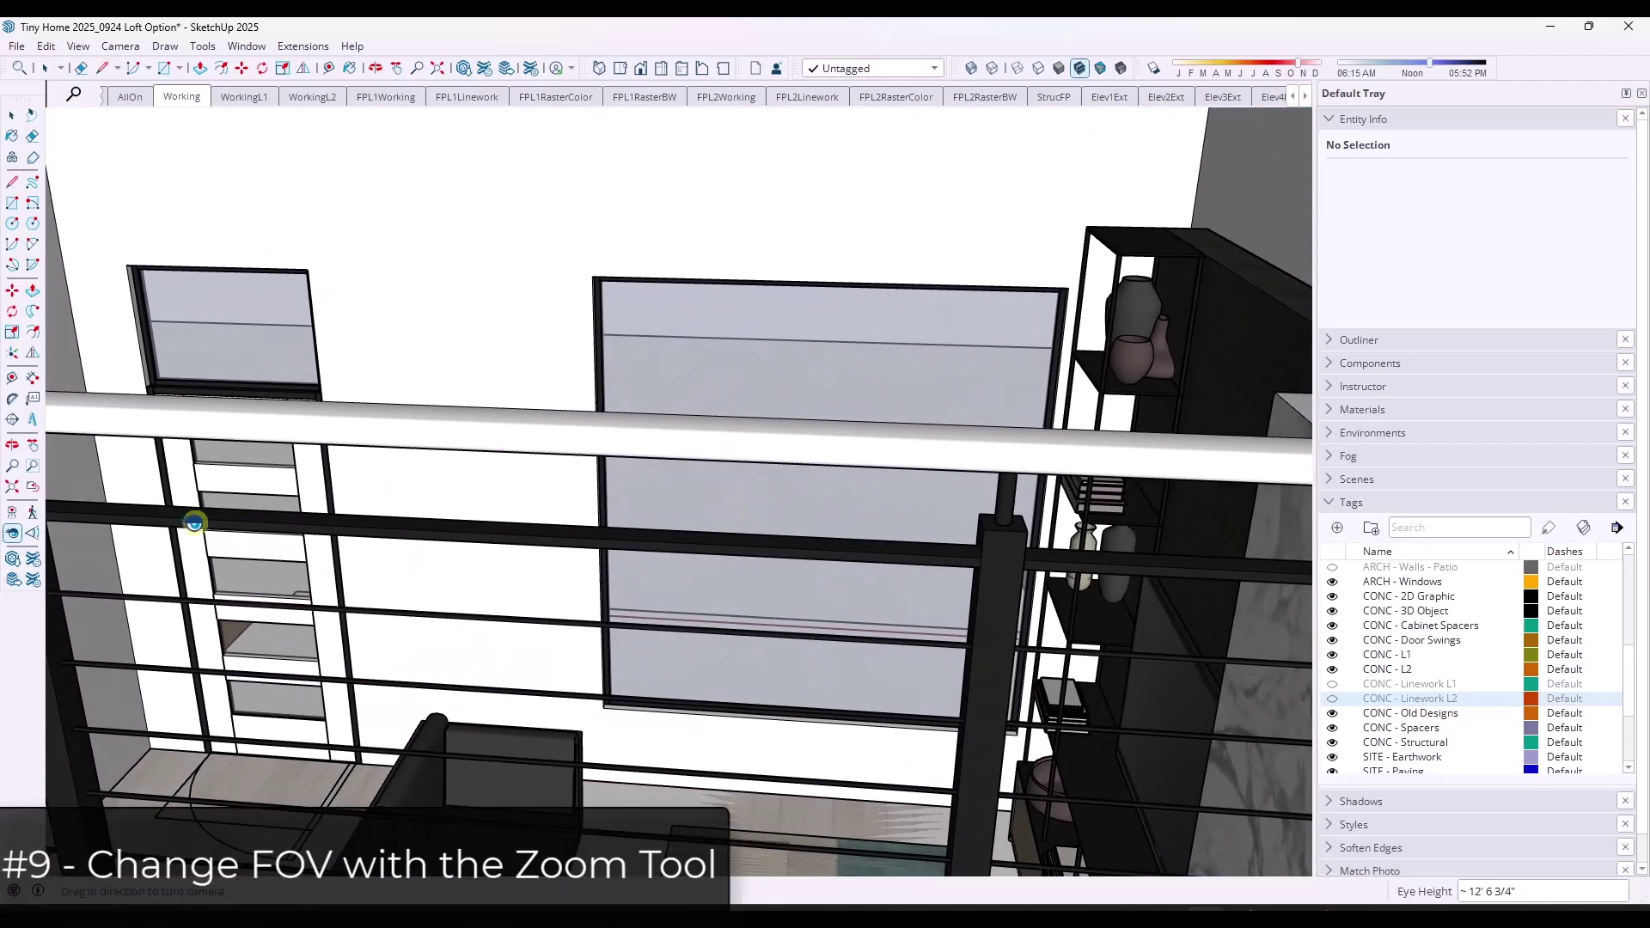
Set the camera's field of view to 55 degrees with the Zoom tool
{"action": "left_click", "coordinate": [13, 466]}
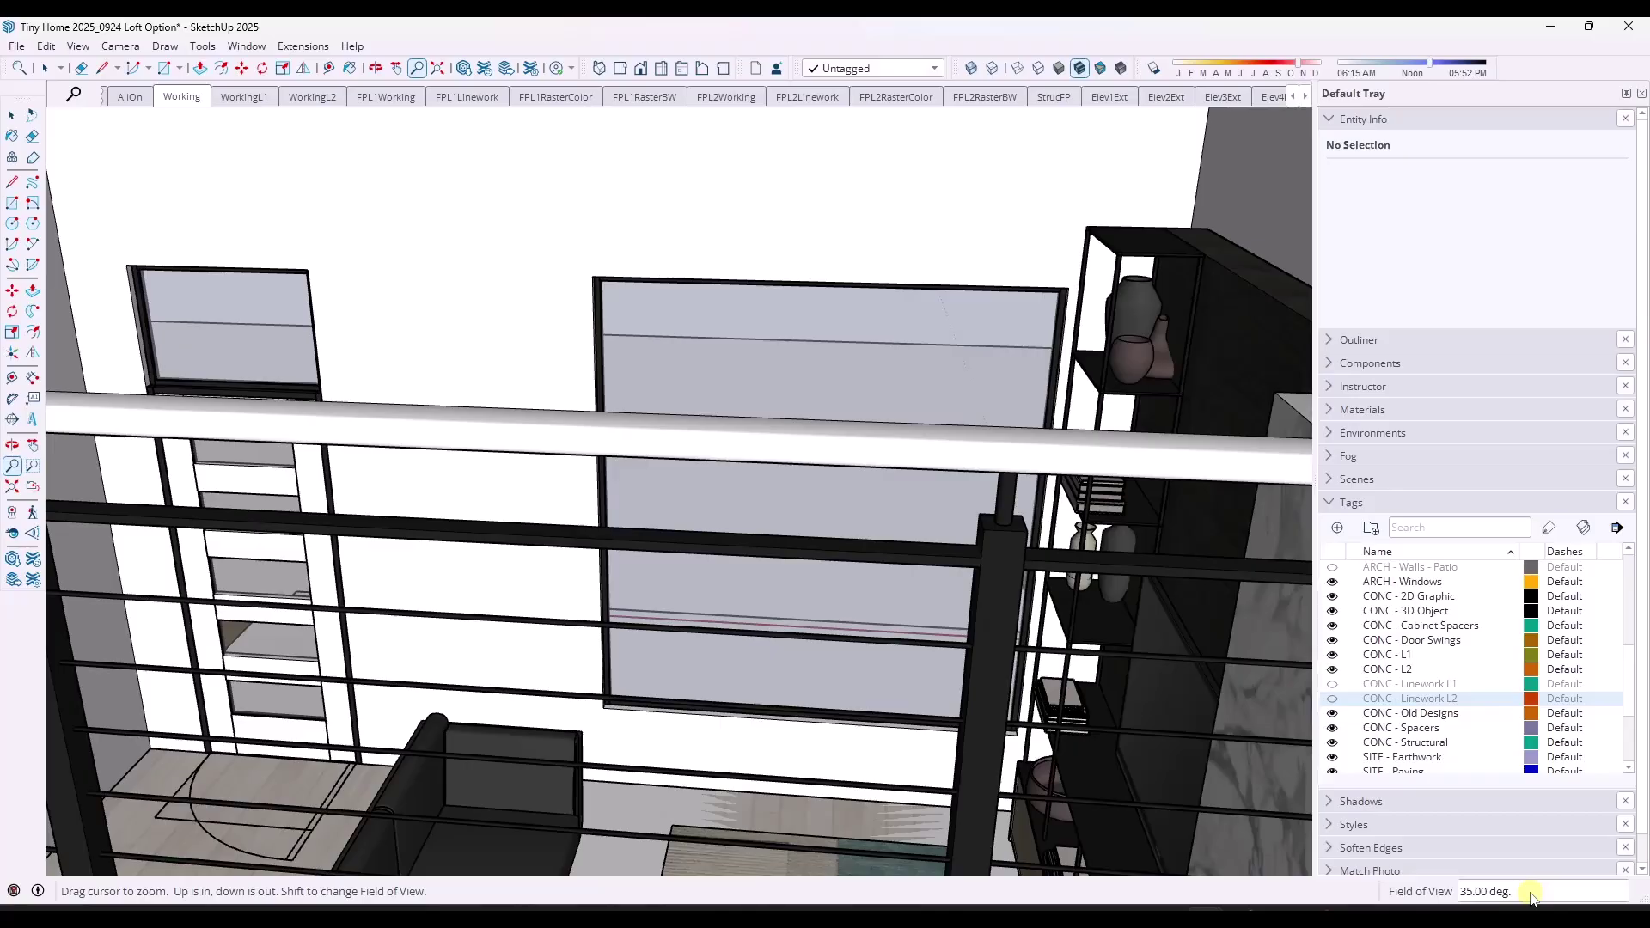
{"action": "key", "text": "Return"}
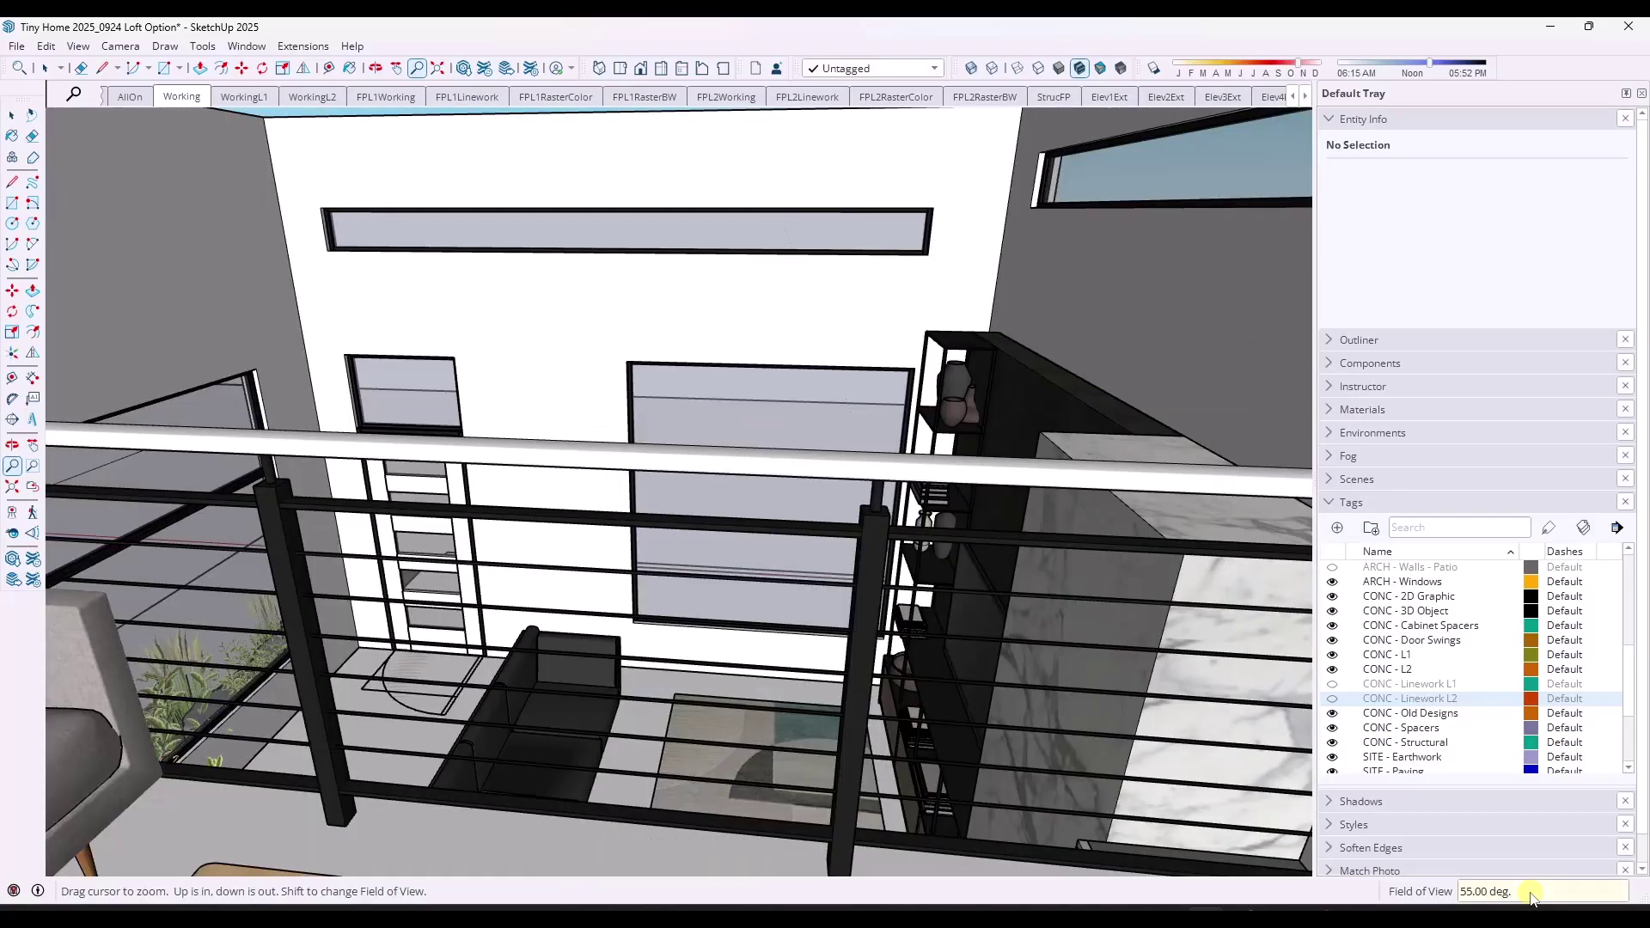
Narrow the field of view to 45 degrees and turn the camera with Look Around to reframe the loft view
{"action": "type", "text": "45"}
{"action": "key", "text": "Return"}
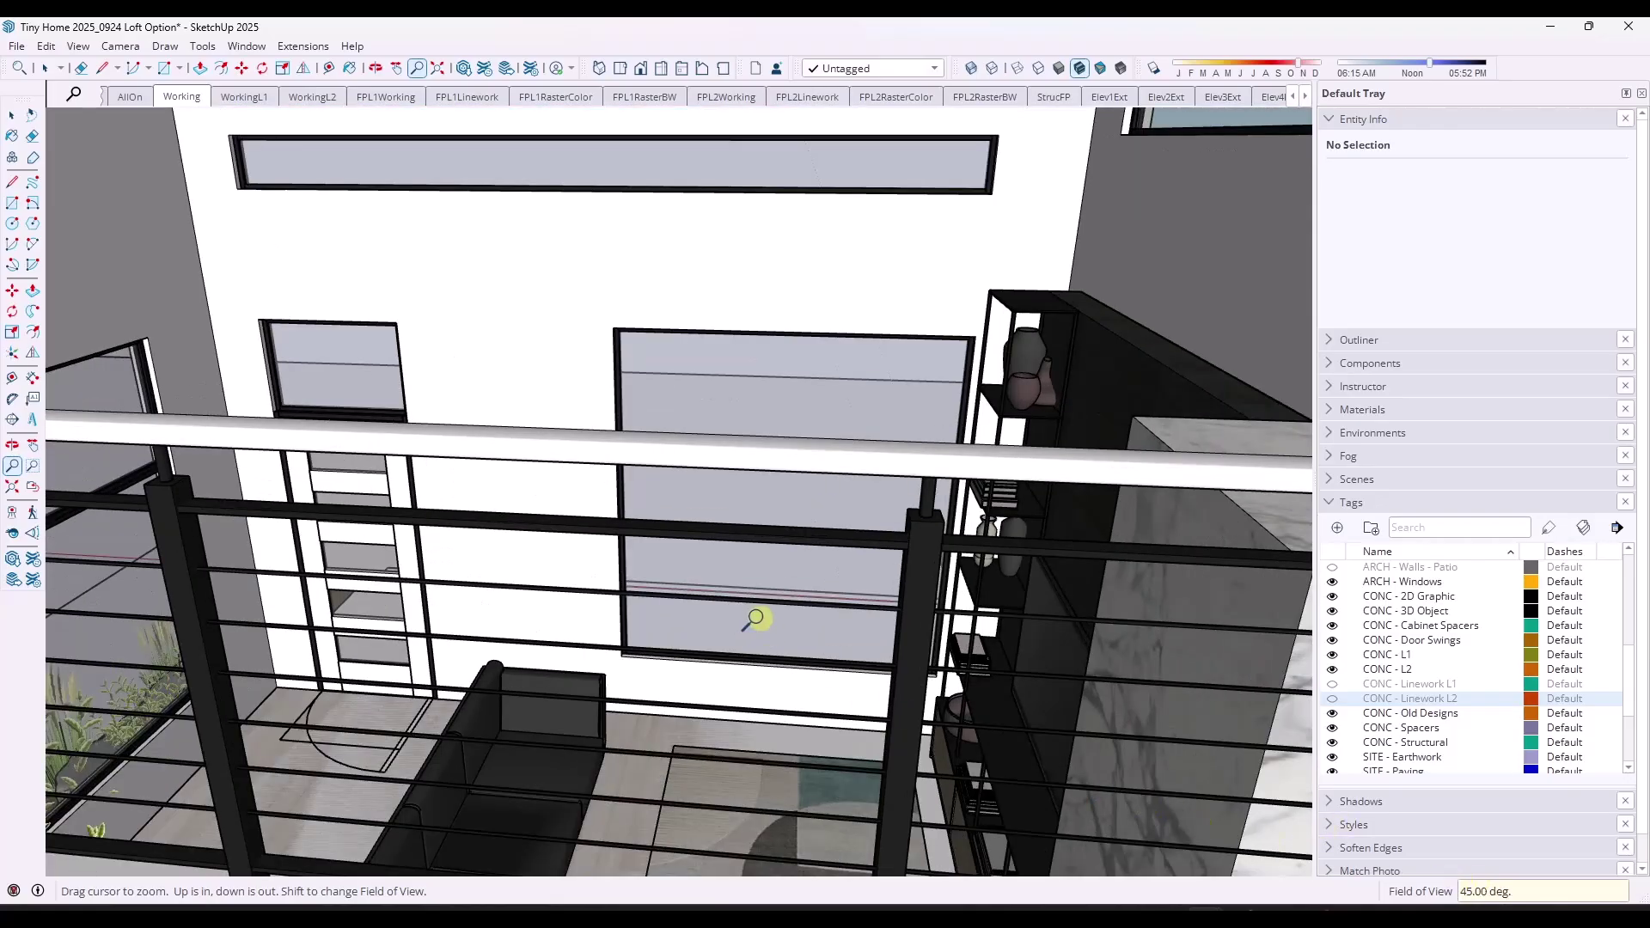
{"action": "left_click", "coordinate": [12, 533]}
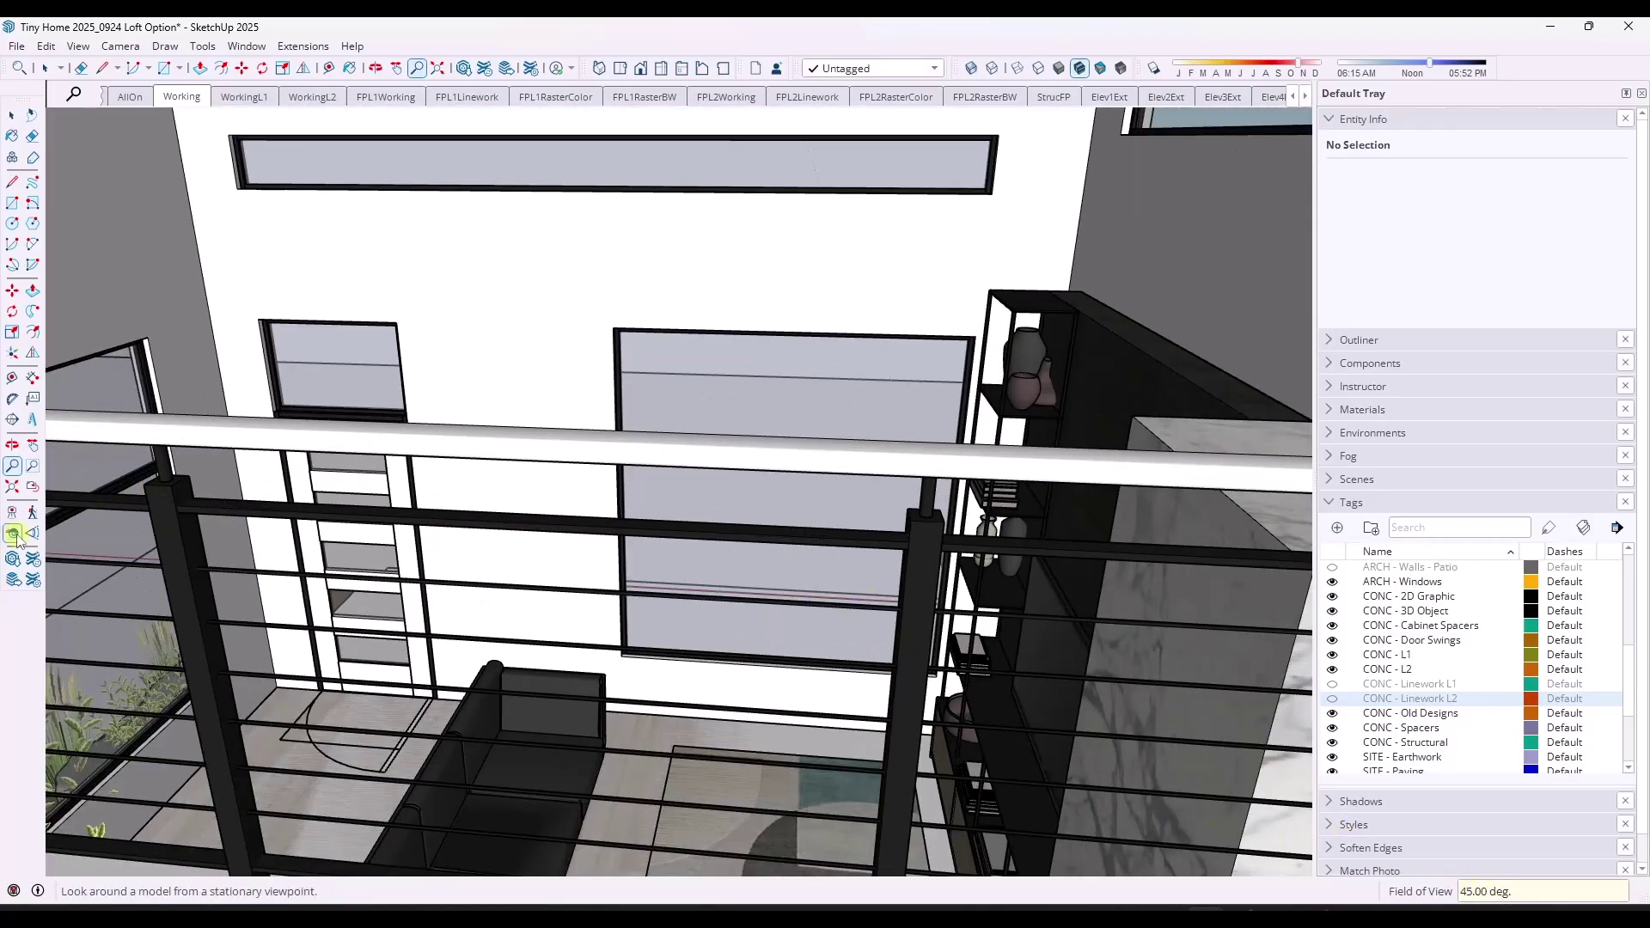
{"action": "left_click_drag", "start_coordinate": [874, 652], "coordinate": [643, 748]}
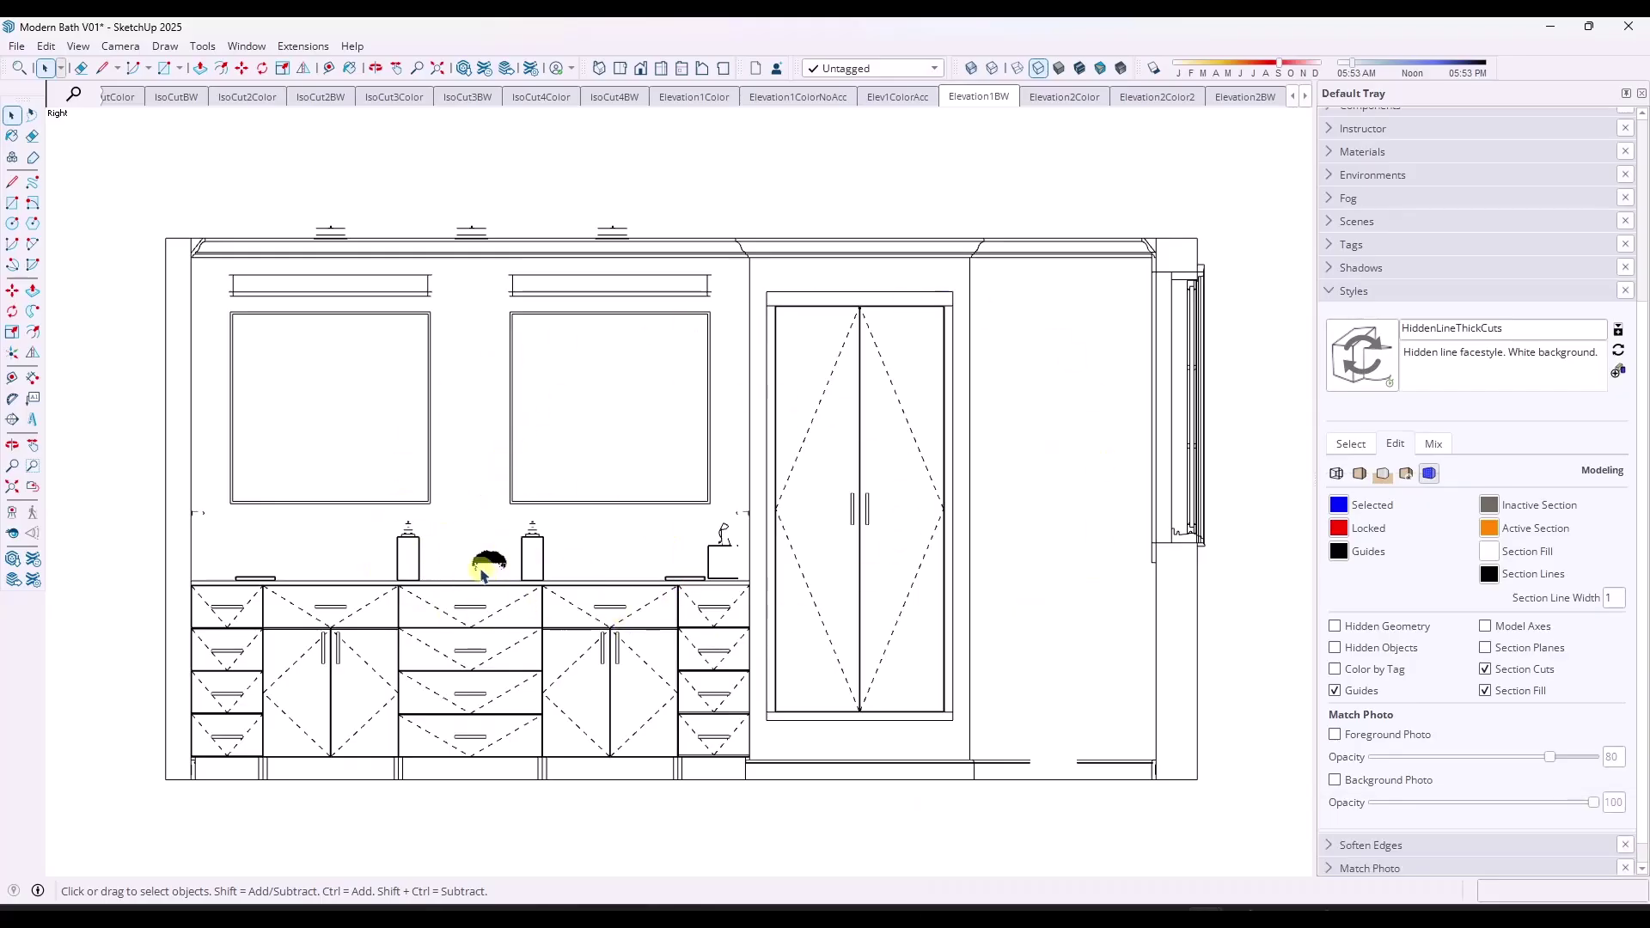
Turn on Profiles in the bathroom elevation style's edge settings and Ambient Occlusion in its face settings
{"action": "left_click", "coordinate": [1337, 473]}
{"action": "left_click", "coordinate": [1334, 553]}
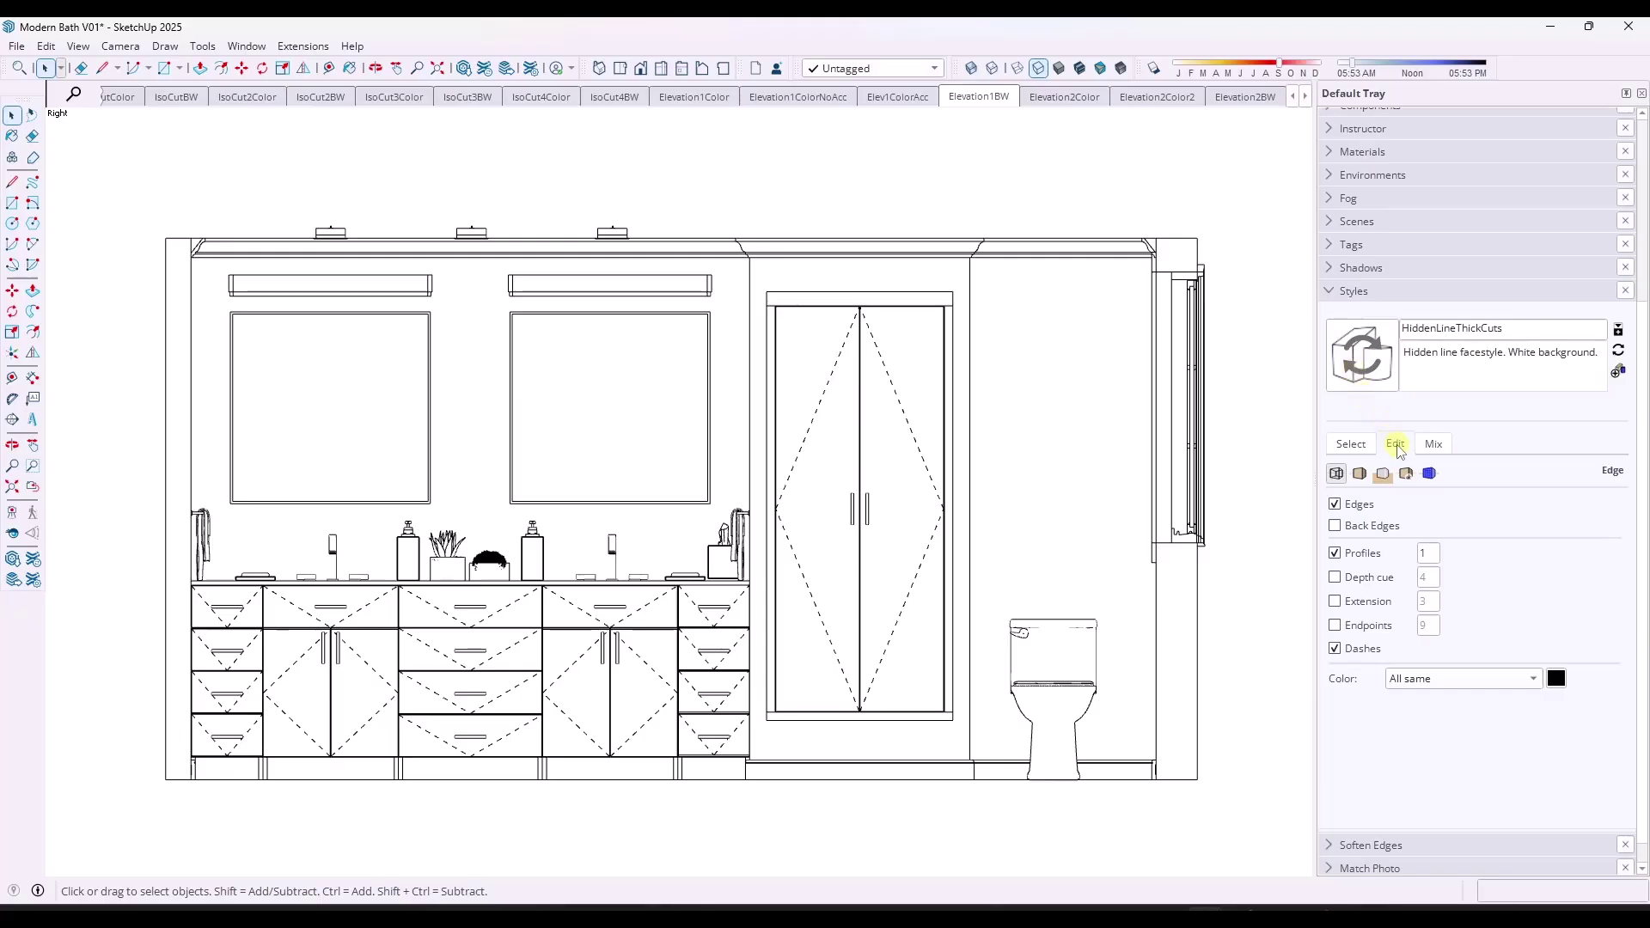
{"action": "left_click", "coordinate": [1359, 479]}
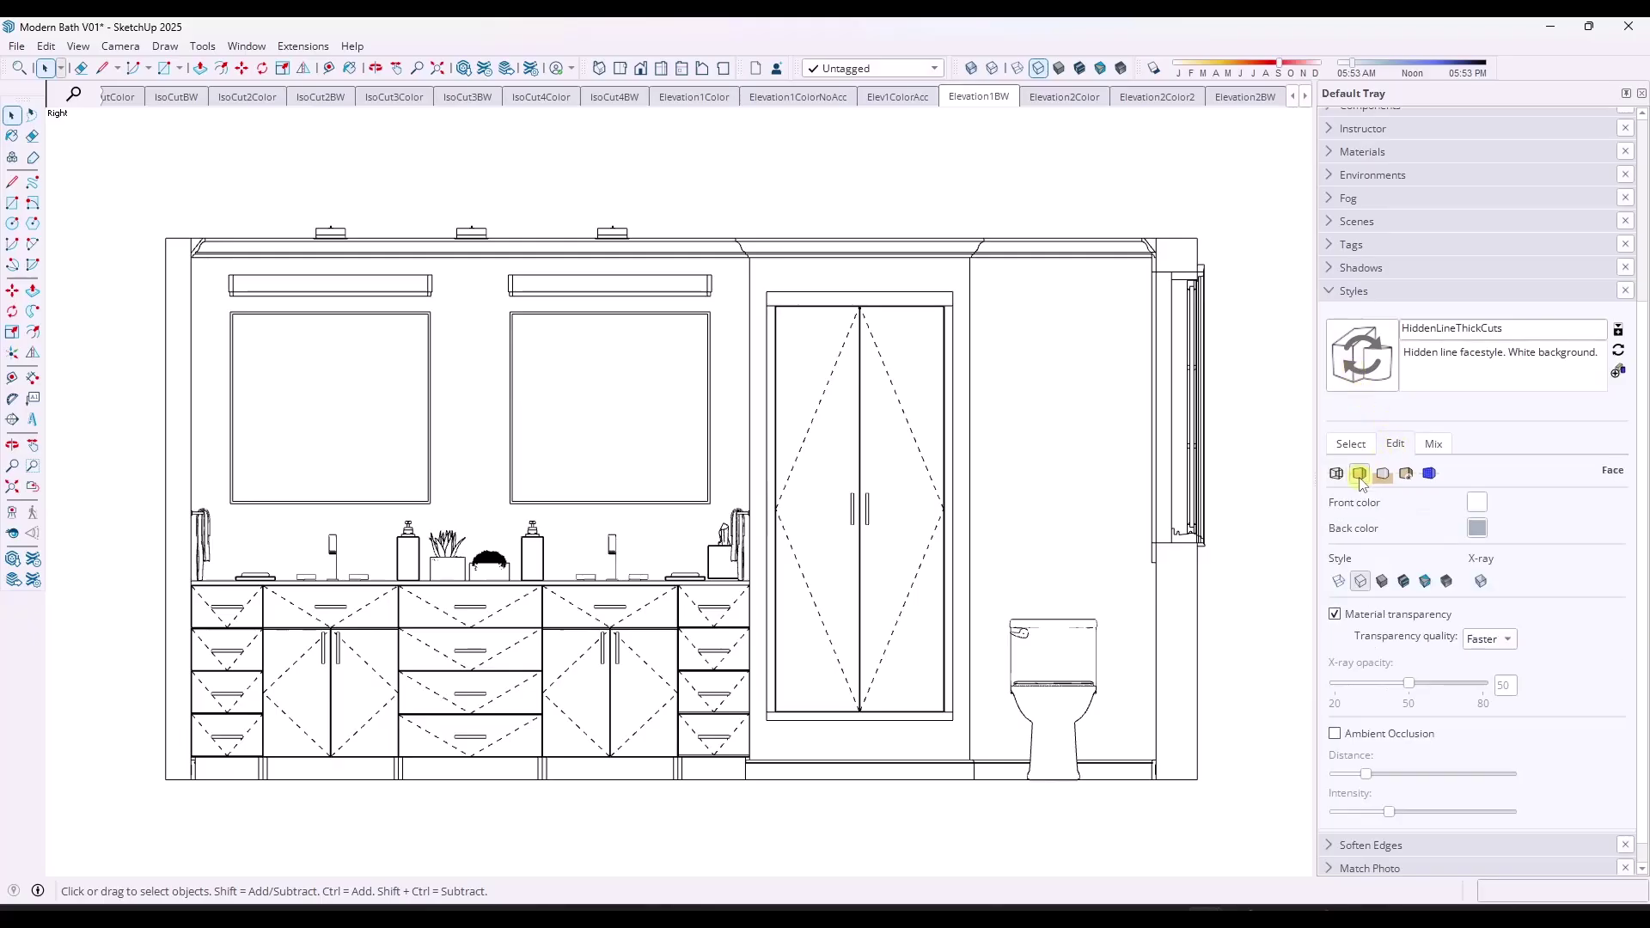
{"action": "left_click", "coordinate": [1335, 736]}
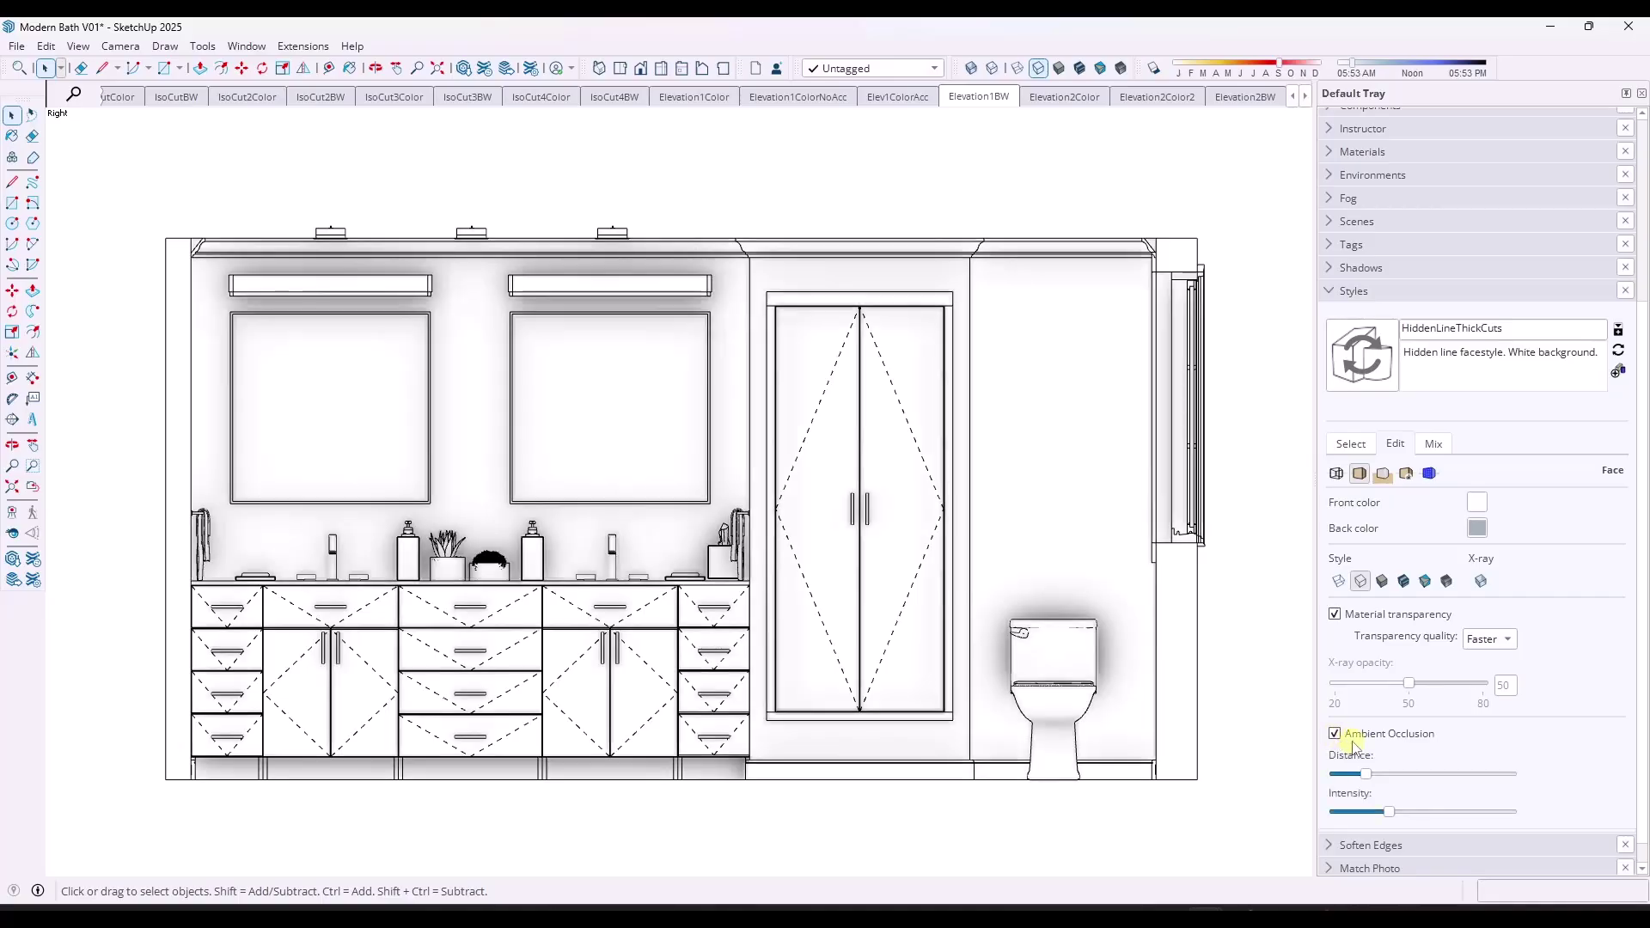
Shorten the elevation's Ambient Occlusion distance and raise its intensity, comparing the drawing with the effect off and on
{"action": "mouse_move", "coordinate": [1369, 776]}
{"action": "left_mouse_down"}
{"action": "mouse_move", "coordinate": [1332, 783]}
{"action": "mouse_move", "coordinate": [1423, 815]}
{"action": "left_mouse_up"}
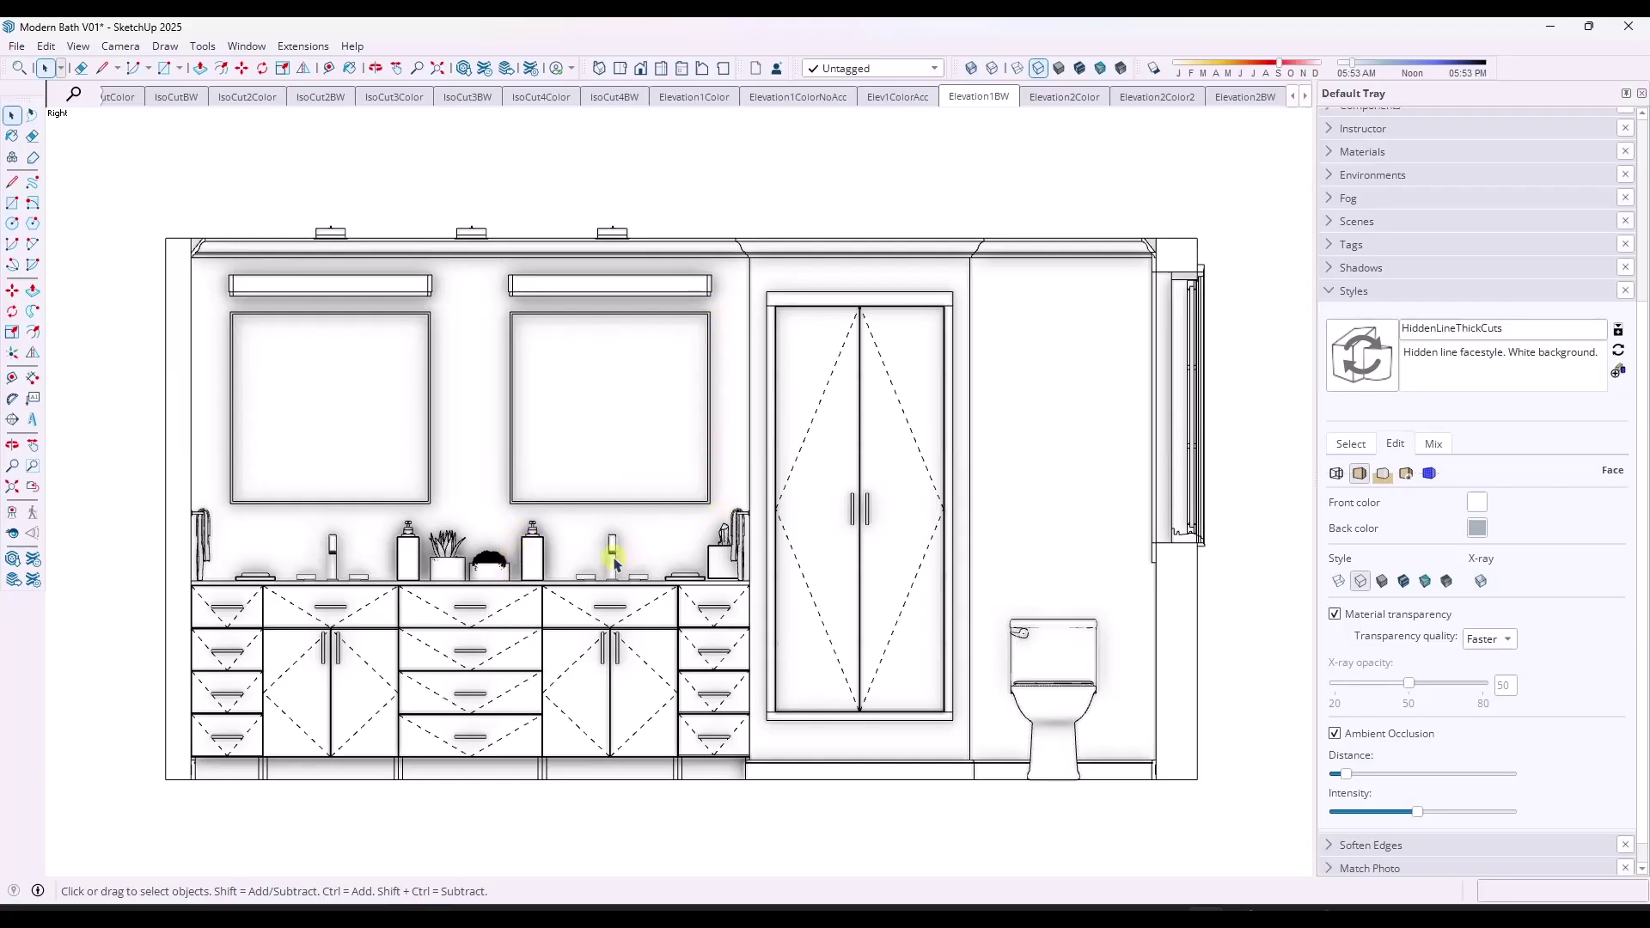
{"action": "left_click", "coordinate": [1336, 739]}
{"action": "left_click", "coordinate": [1336, 739]}
{"action": "left_click", "coordinate": [1335, 736]}
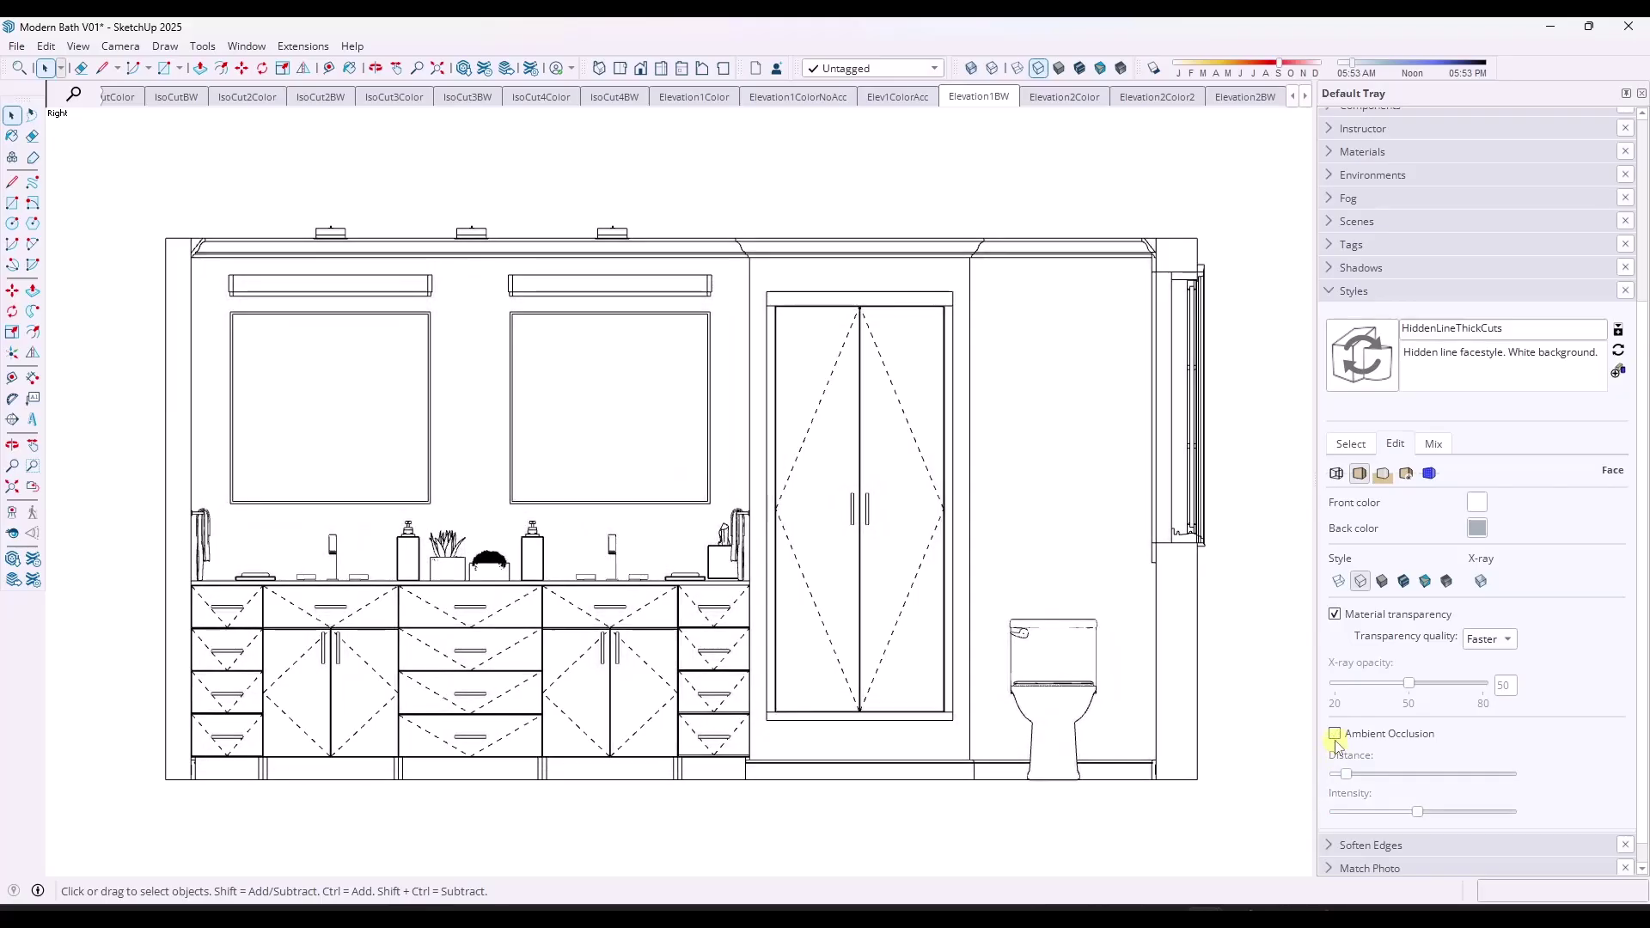
{"action": "left_click", "coordinate": [1334, 736]}
{"action": "left_click", "coordinate": [1335, 735]}
{"action": "left_click", "coordinate": [1335, 735]}
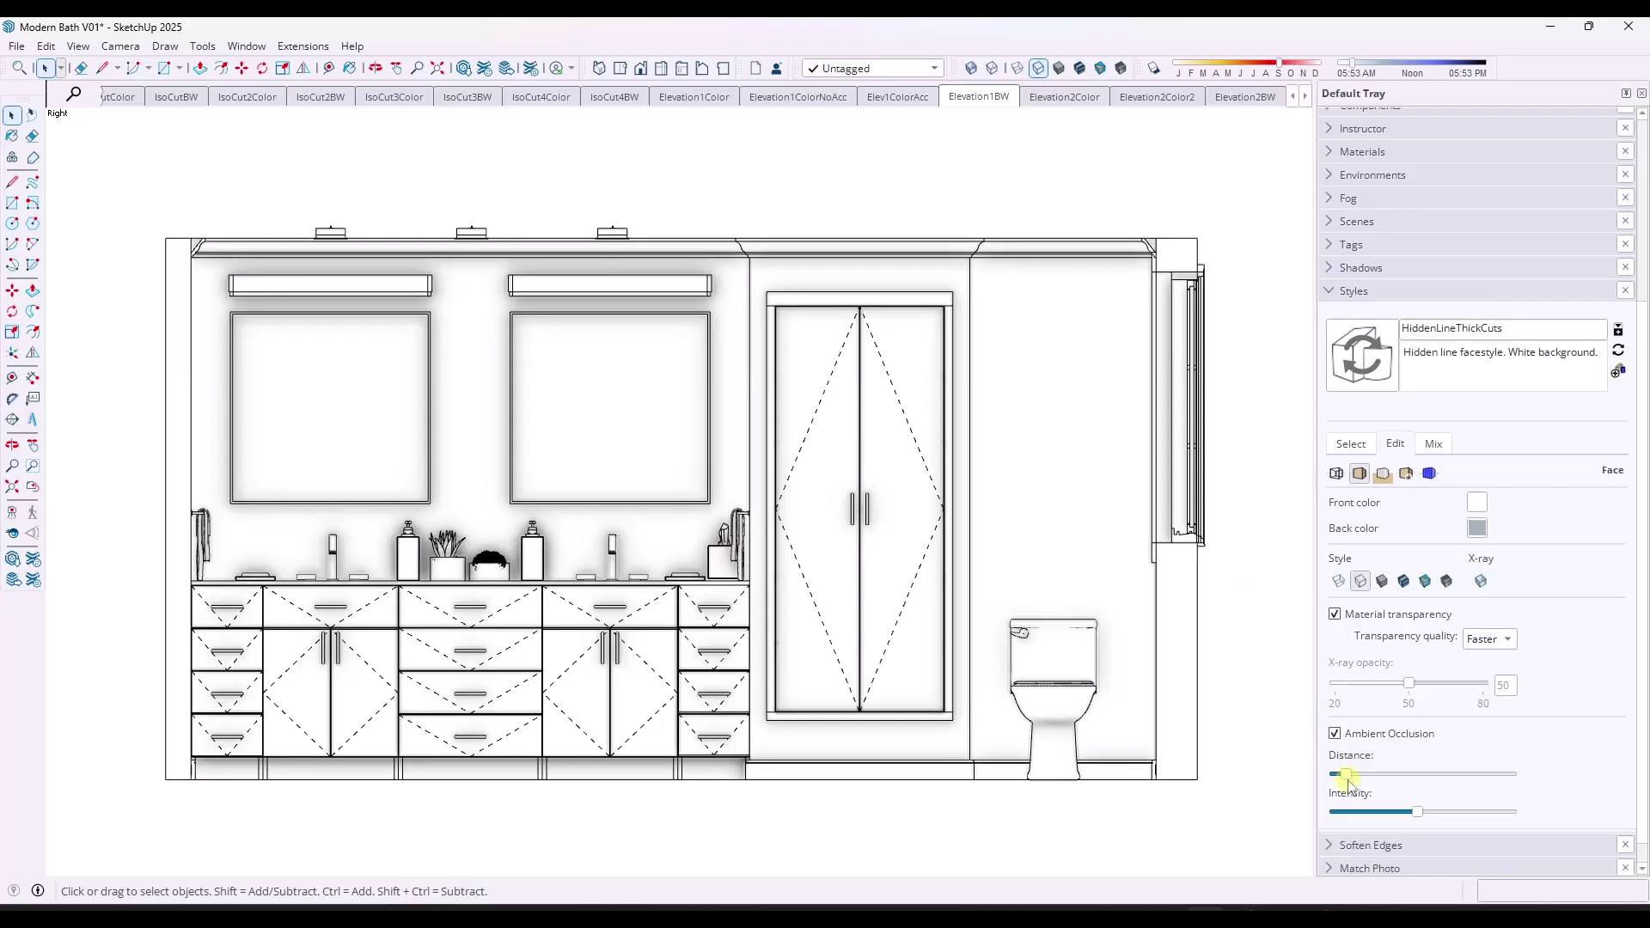
{"action": "left_click_drag", "start_coordinate": [1349, 784], "coordinate": [1350, 791]}
{"action": "left_click", "coordinate": [1336, 735]}
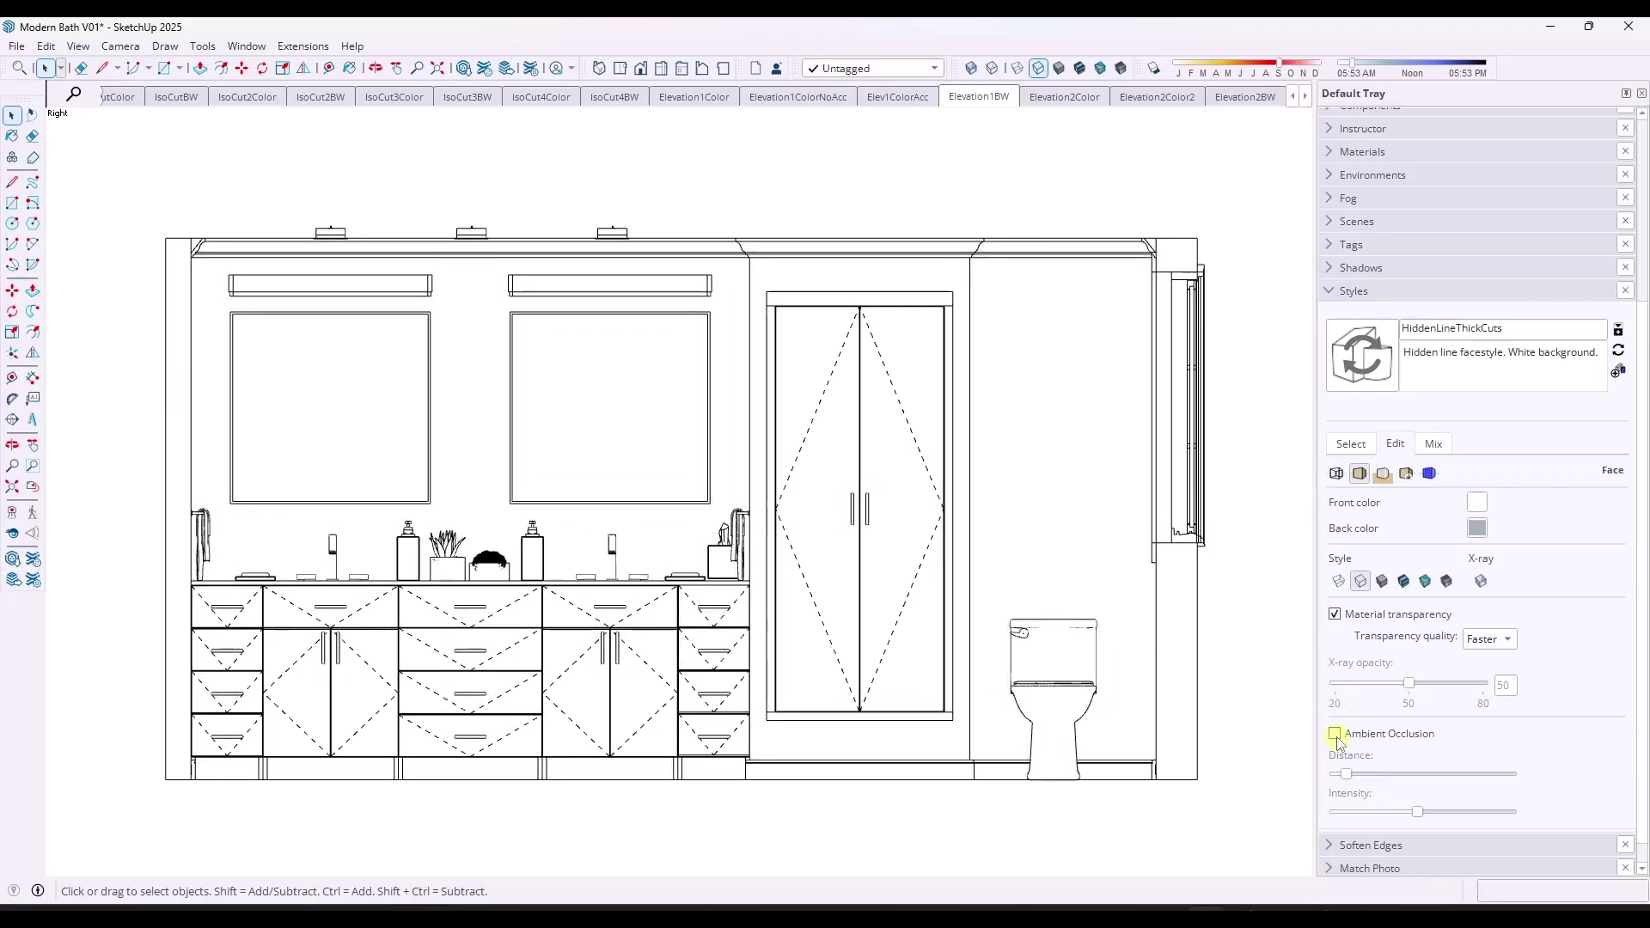
{"action": "left_click", "coordinate": [1335, 735]}
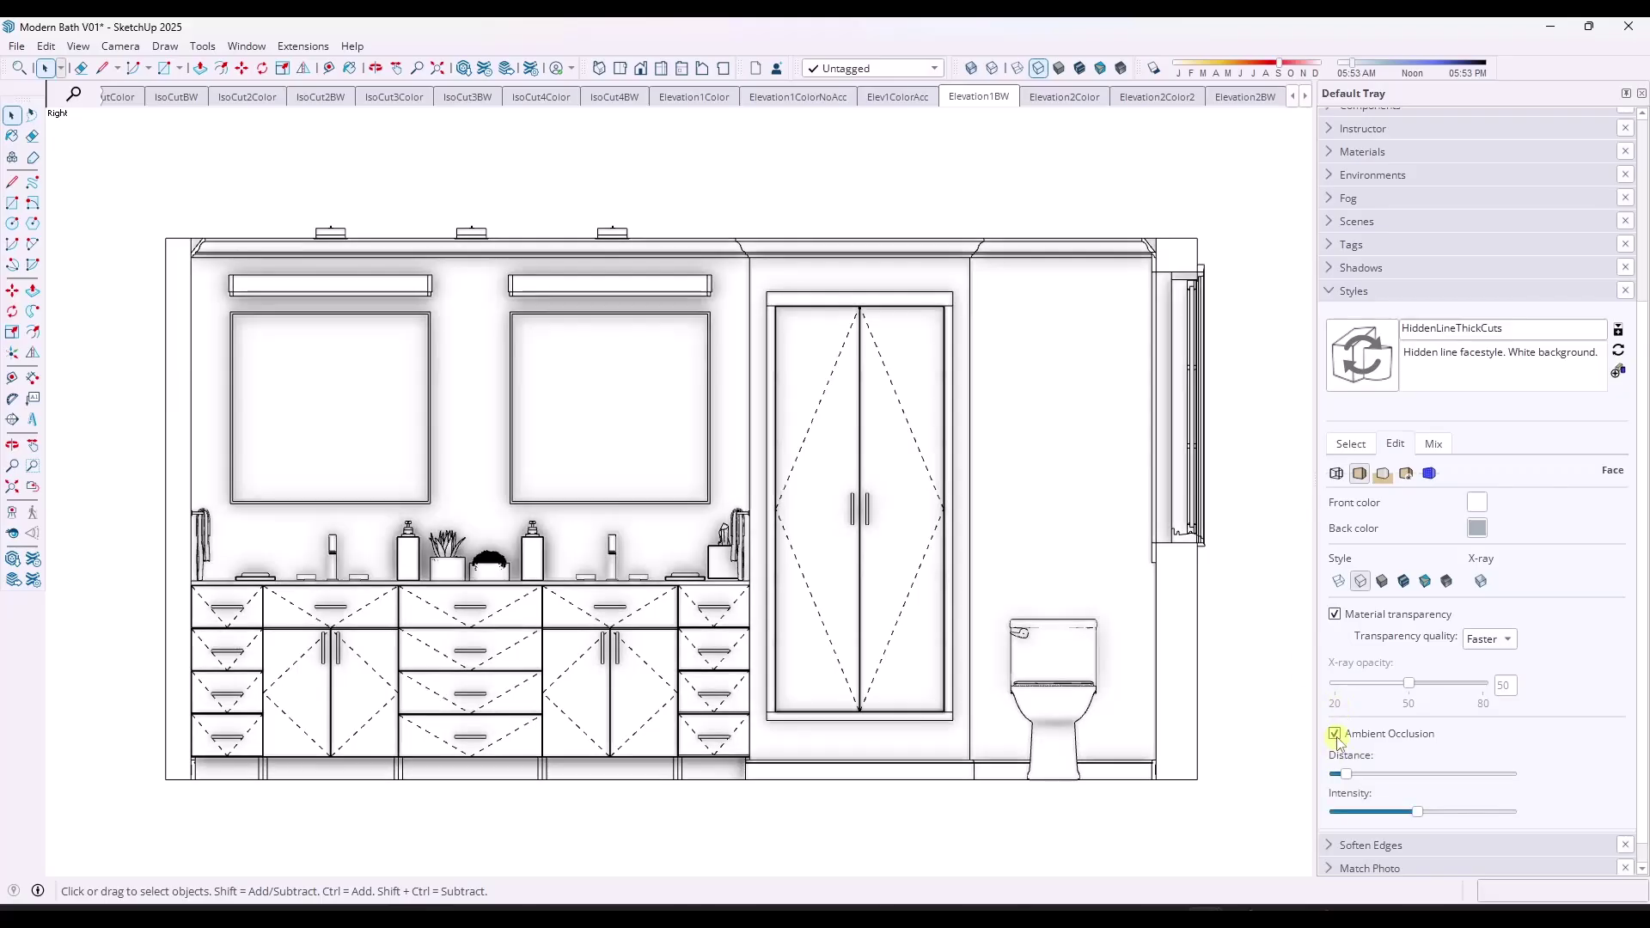
Switch to the Linework floor plan scene and turn on Ambient Occlusion in its style's face settings
{"action": "left_click", "coordinate": [1292, 98]}
{"action": "left_click", "coordinate": [1292, 97]}
{"action": "left_click", "coordinate": [1292, 97]}
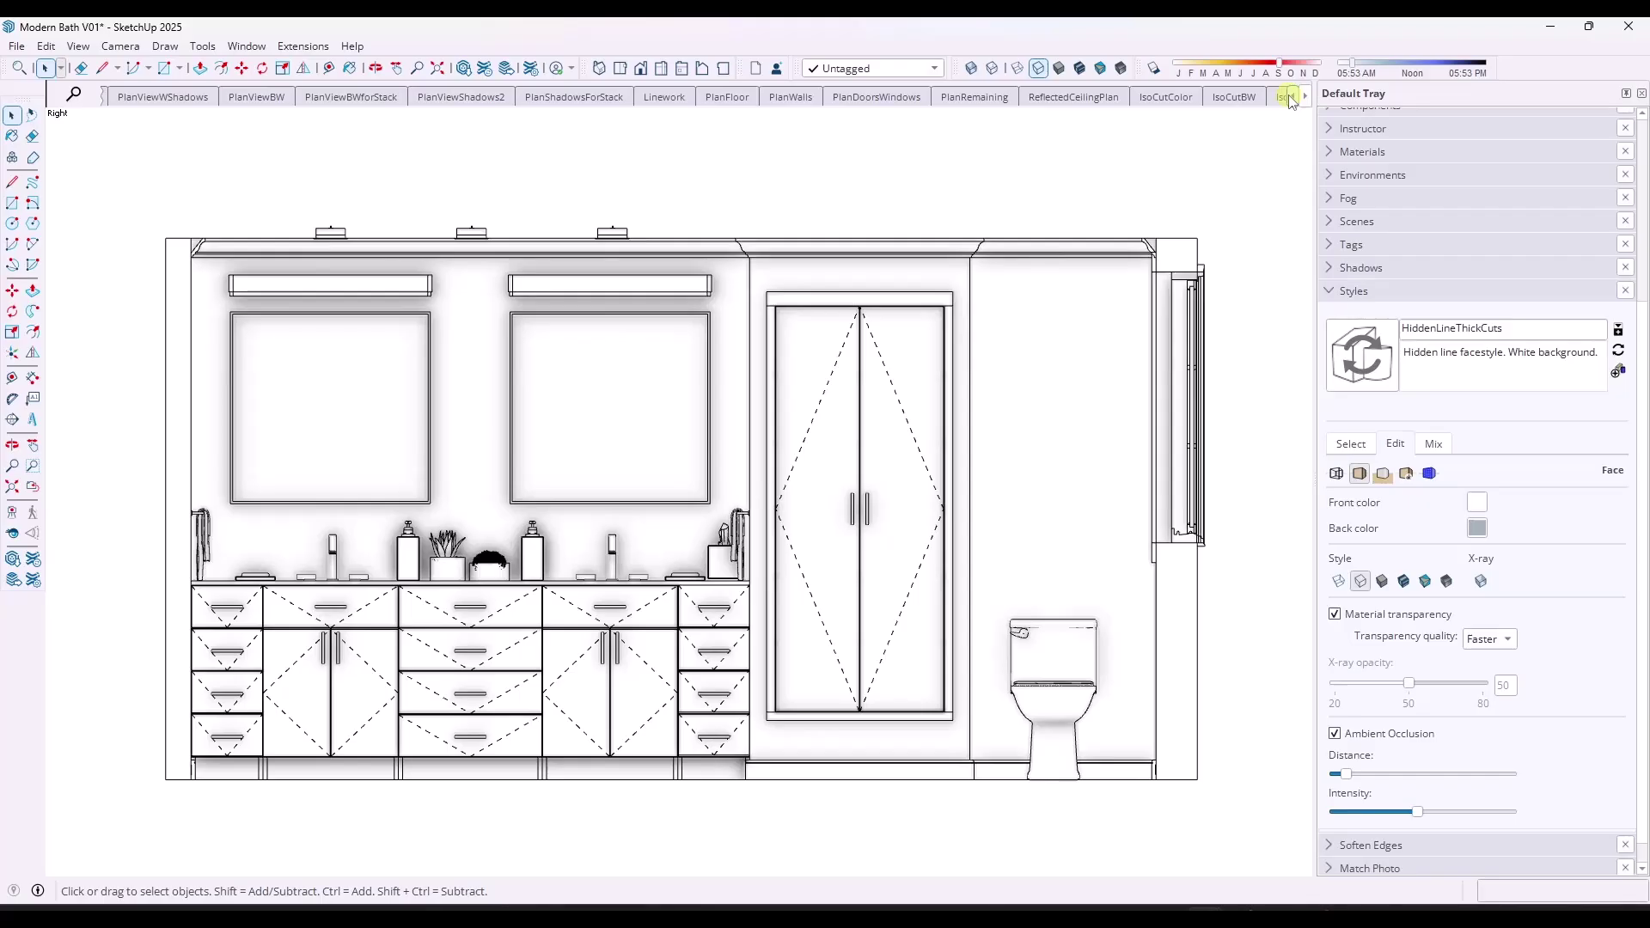
{"action": "left_click", "coordinate": [664, 96]}
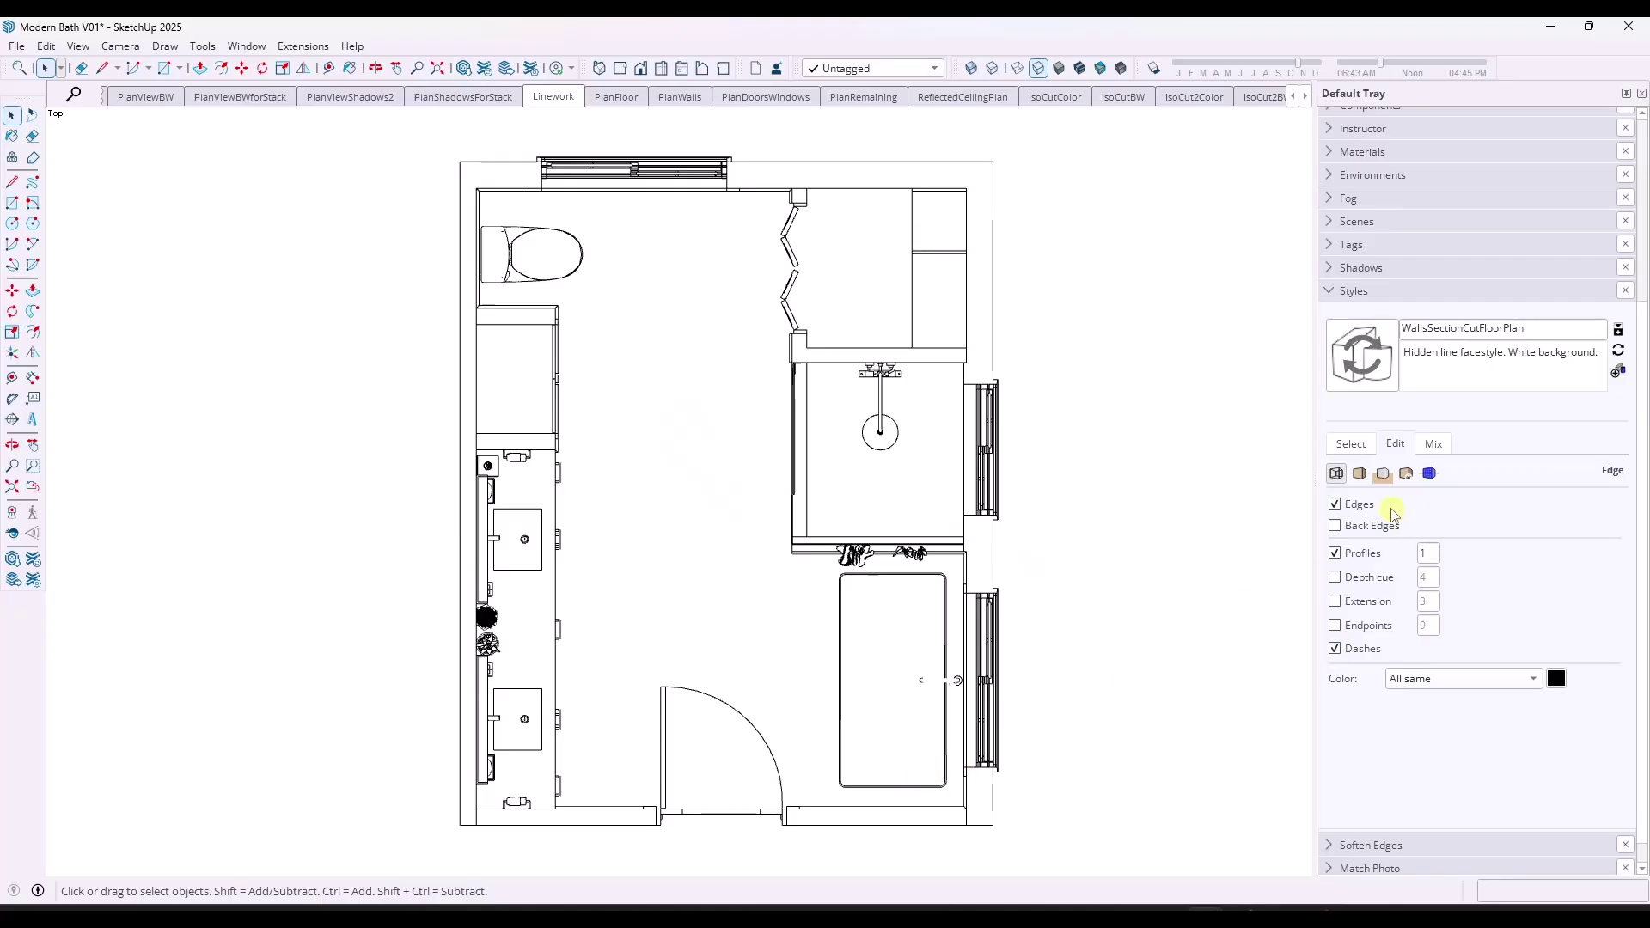
{"action": "left_click", "coordinate": [1359, 474]}
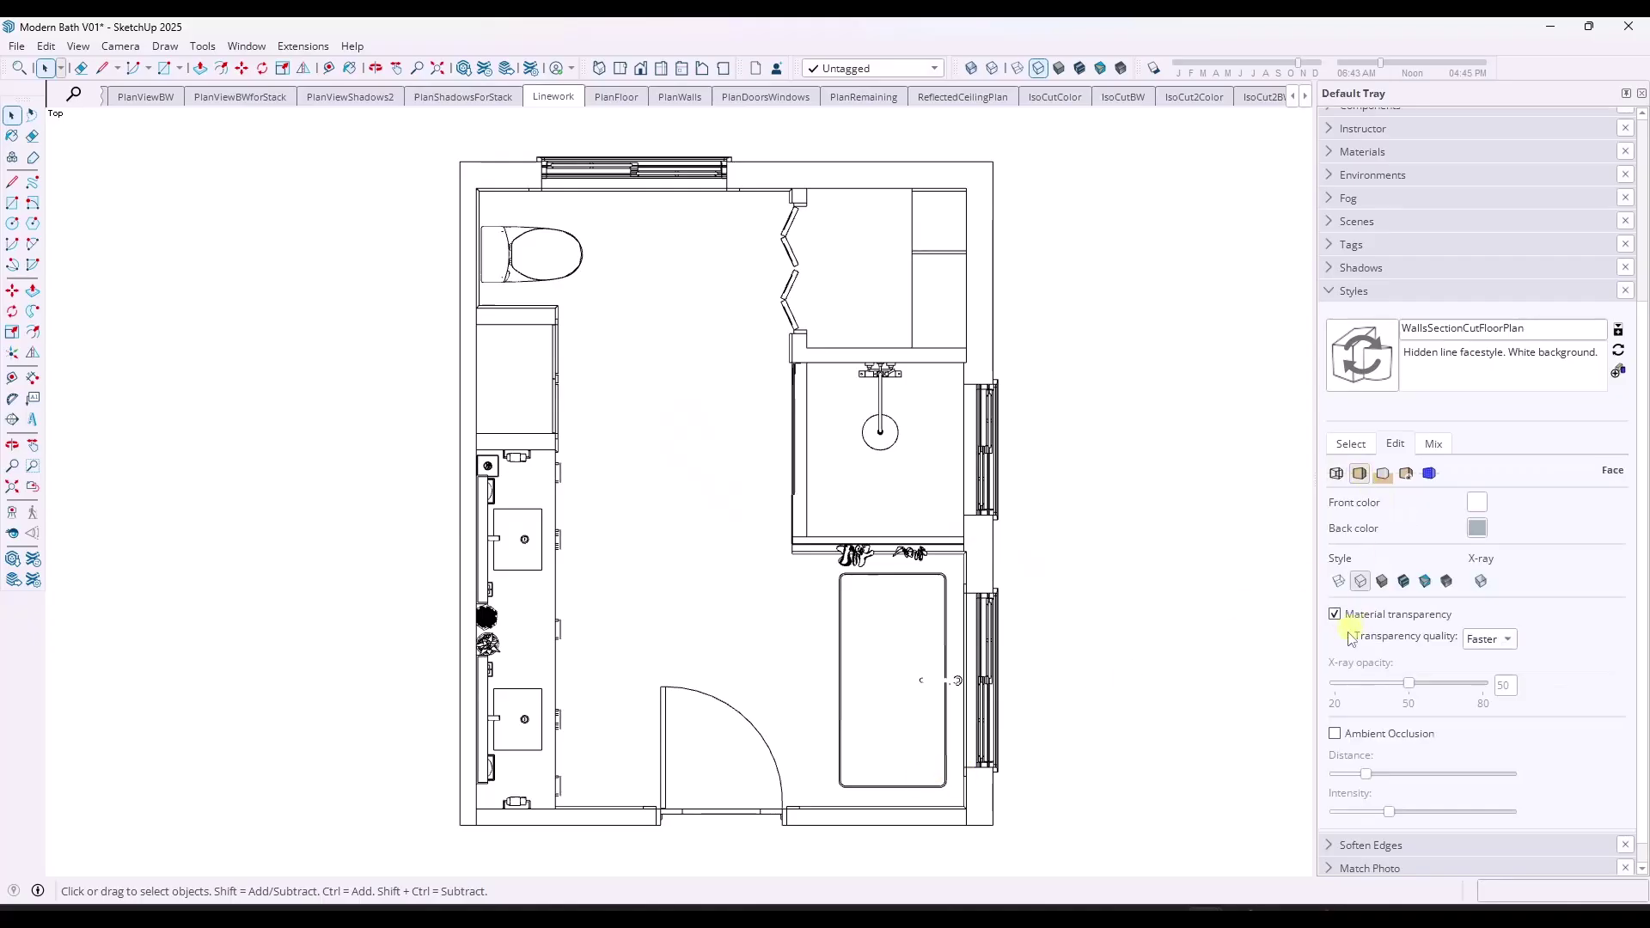
{"action": "left_click", "coordinate": [1335, 735]}
Fine-tune the floor plan's Ambient Occlusion distance and raise its intensity slightly, comparing the plan with the effect off and on
{"action": "mouse_move", "coordinate": [1367, 777]}
{"action": "left_mouse_down"}
{"action": "mouse_move", "coordinate": [1344, 777]}
{"action": "mouse_move", "coordinate": [1400, 780]}
{"action": "mouse_move", "coordinate": [1346, 795]}
{"action": "left_mouse_up"}
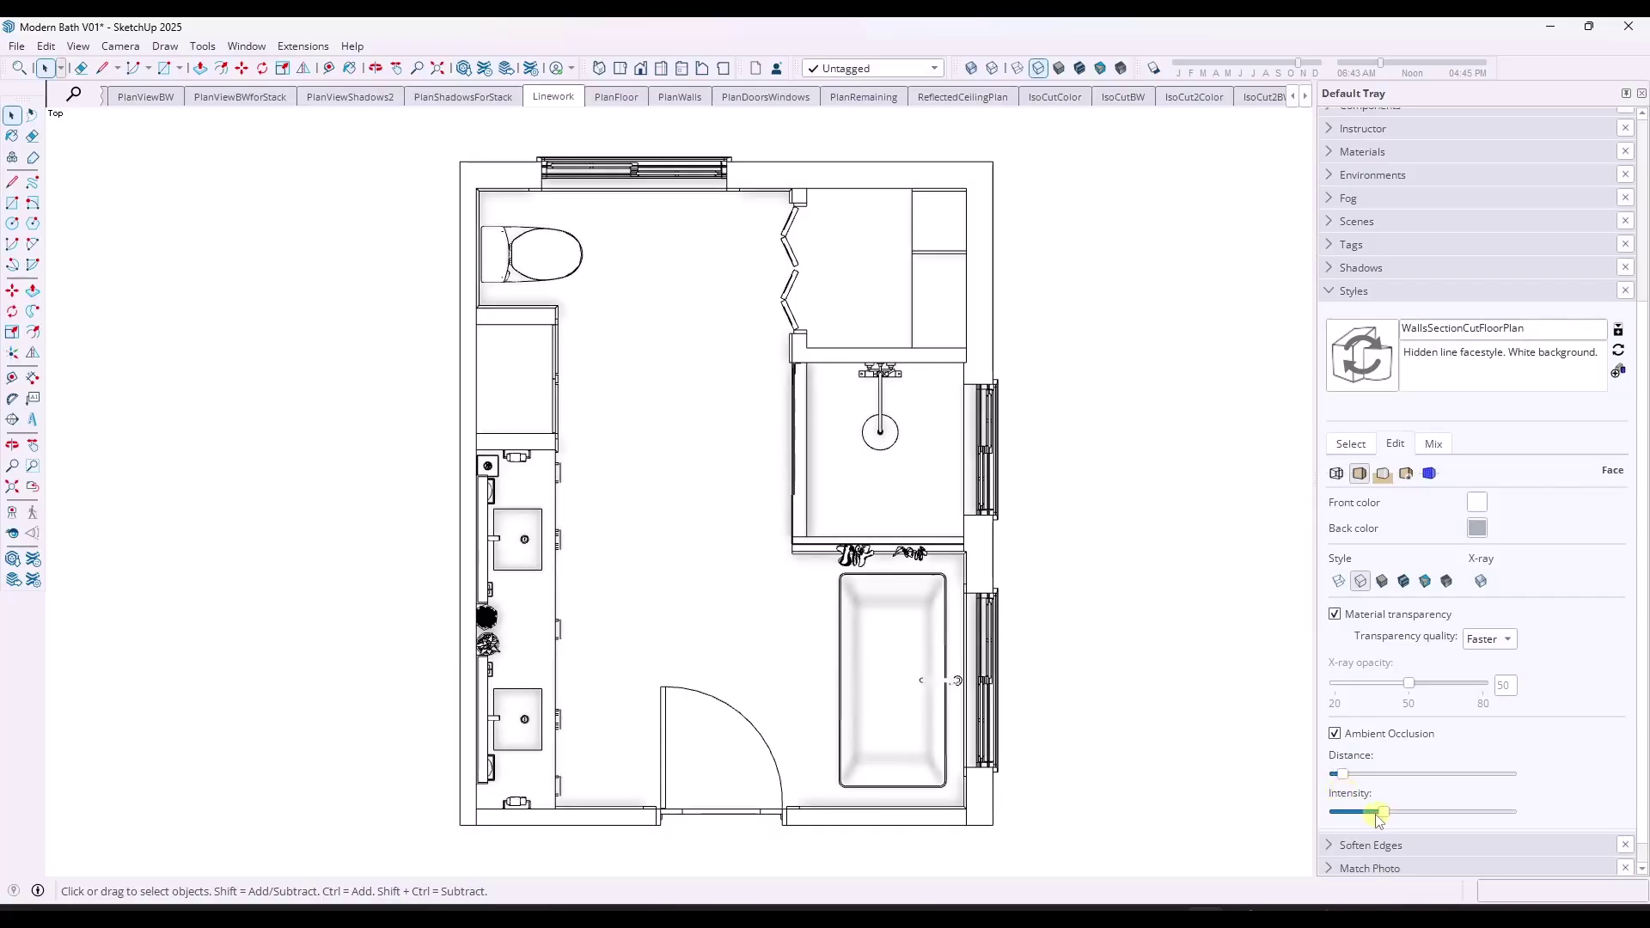
{"action": "left_click_drag", "start_coordinate": [1371, 815], "coordinate": [1428, 815]}
{"action": "left_click", "coordinate": [1335, 734]}
{"action": "left_click", "coordinate": [1336, 734]}
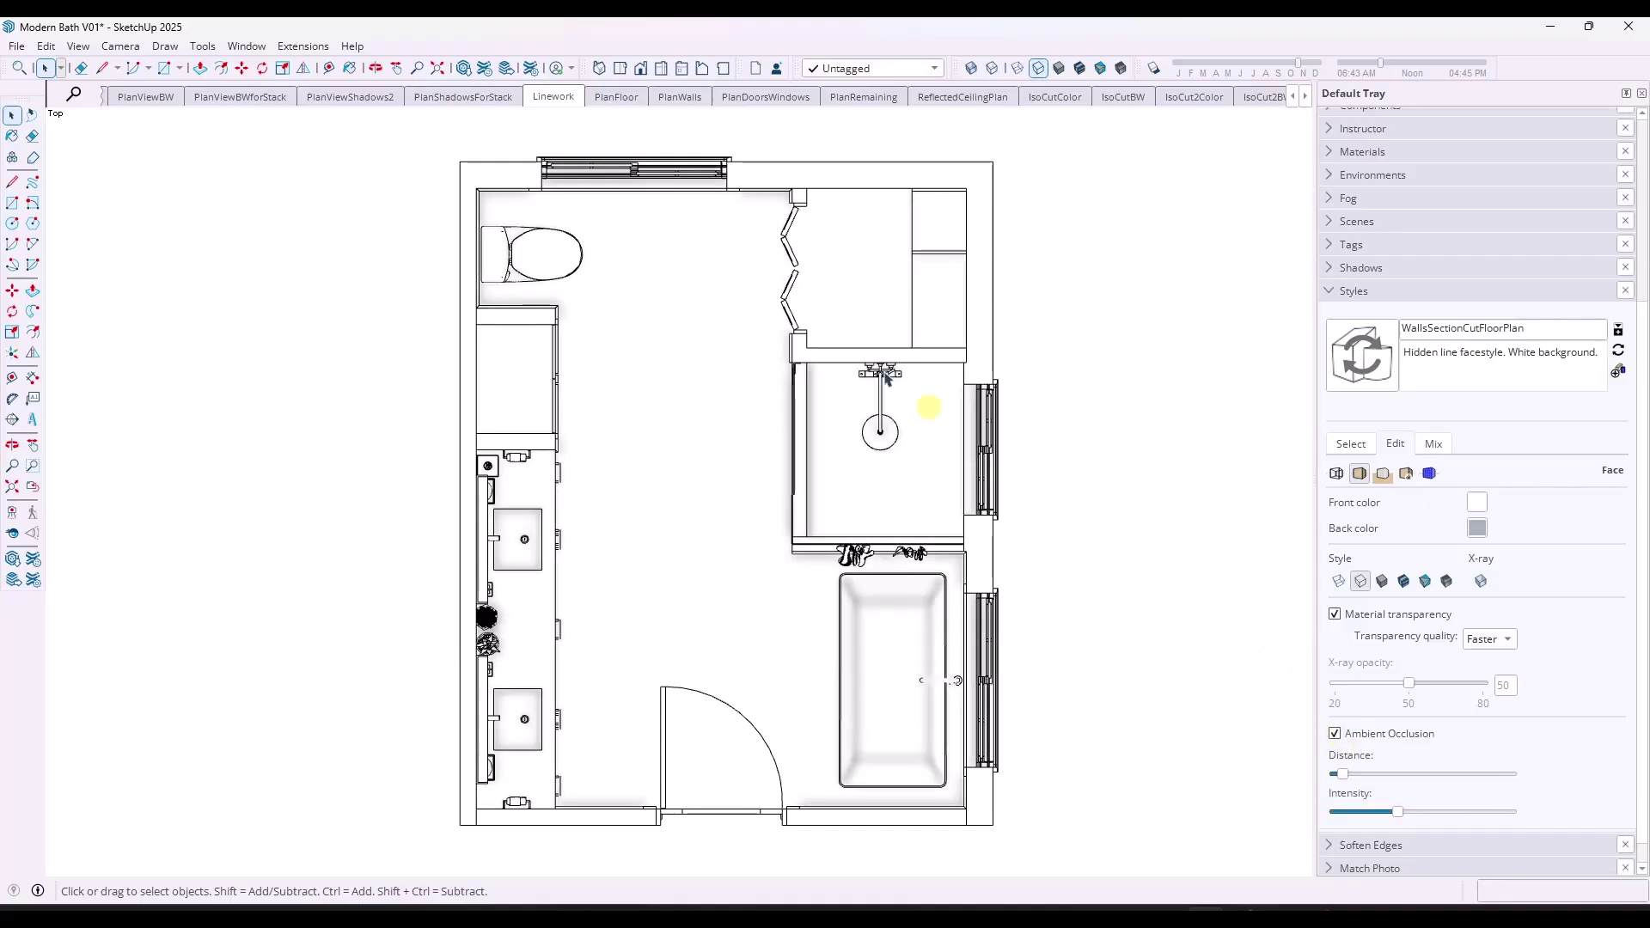
{"action": "left_click_drag", "start_coordinate": [1343, 778], "coordinate": [1365, 788]}
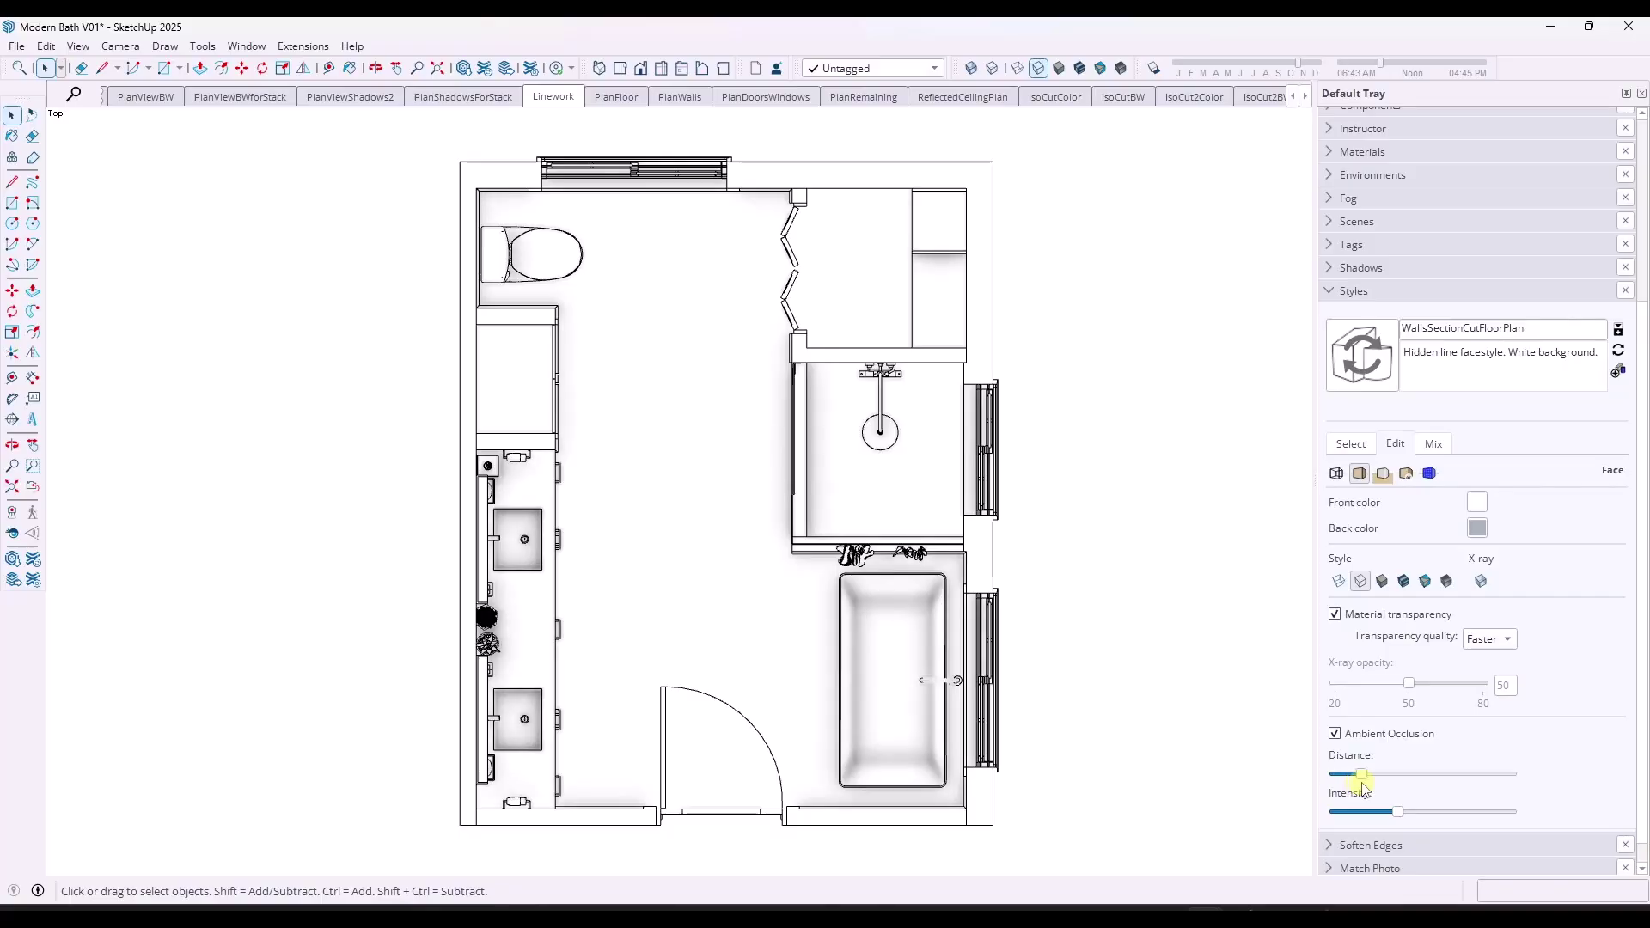